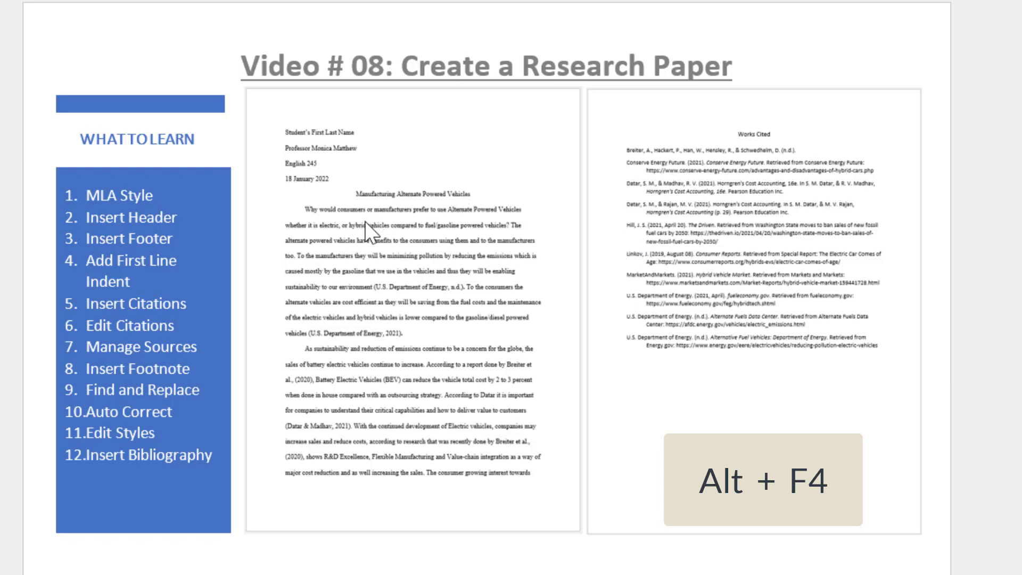
Close the PowerPoint research paper overview presentation to reveal the Word handout.
key(alt+F4)
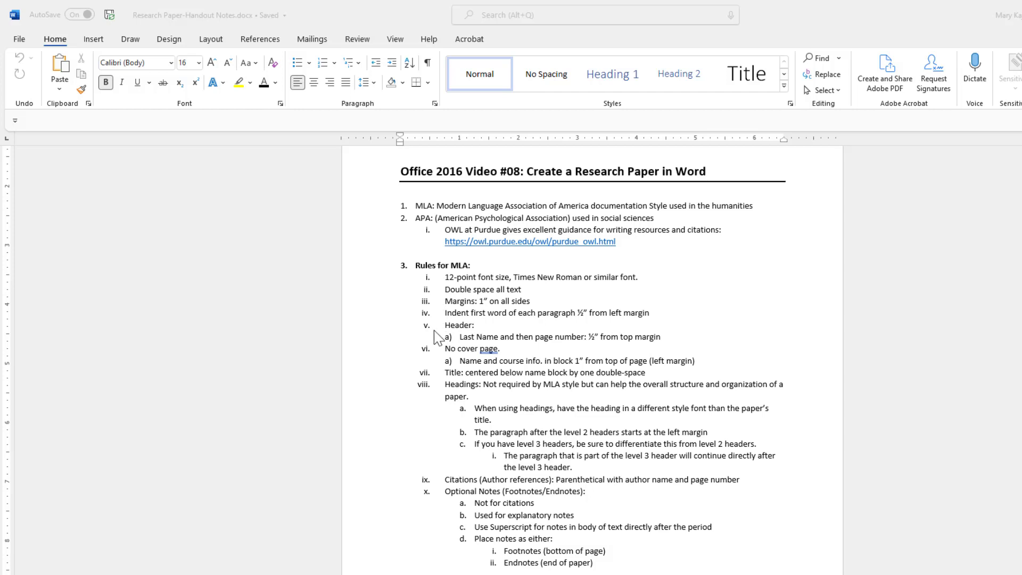
Close the MLA rules handout and create a new blank Word document.
key(alt+F4)
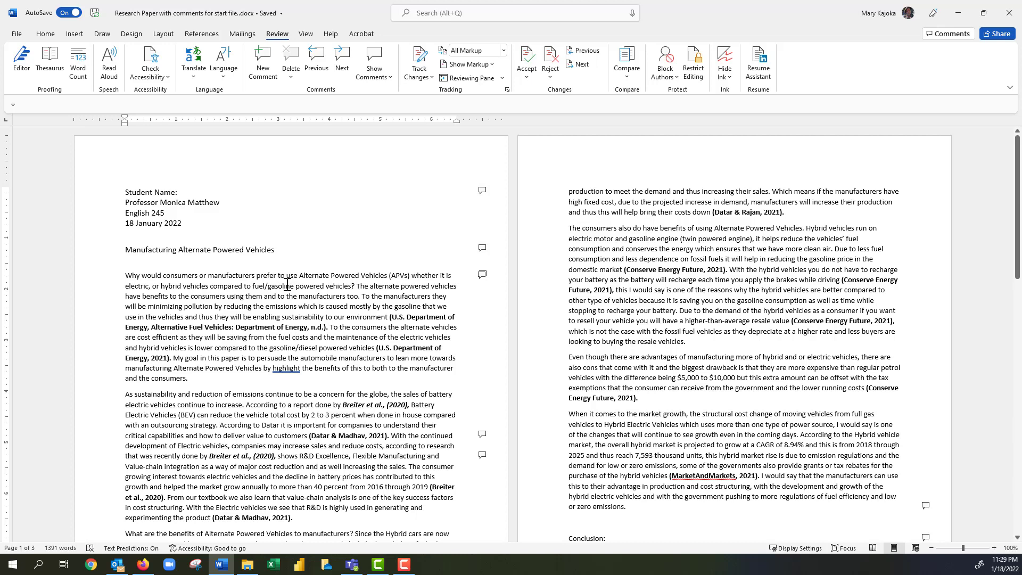
key(ctrl+n)
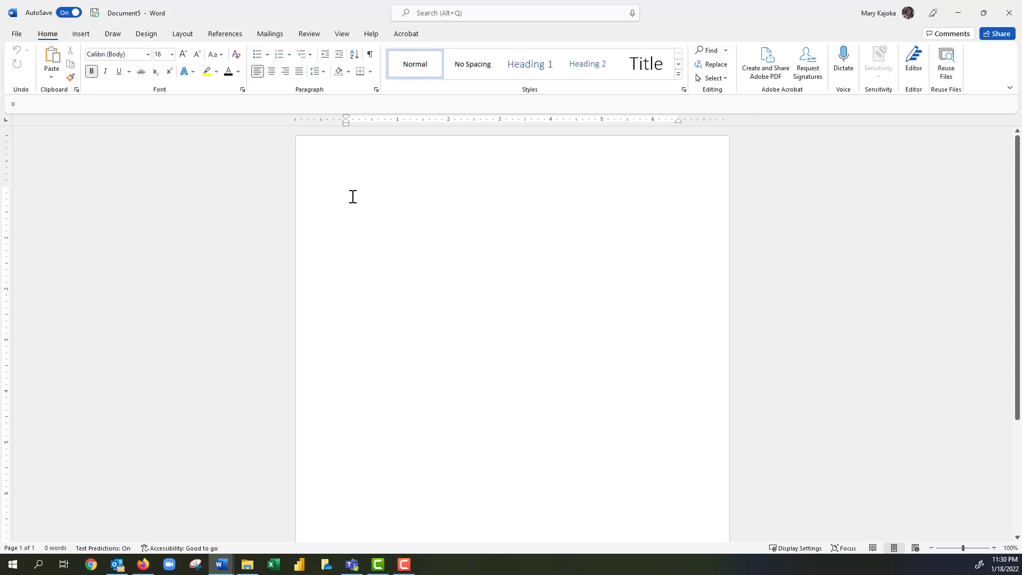
Save the blank document as 'Research Paper Finished File' in D:\01 Winter 2022\Busn 216\Video File\02 Word.
key(F12)
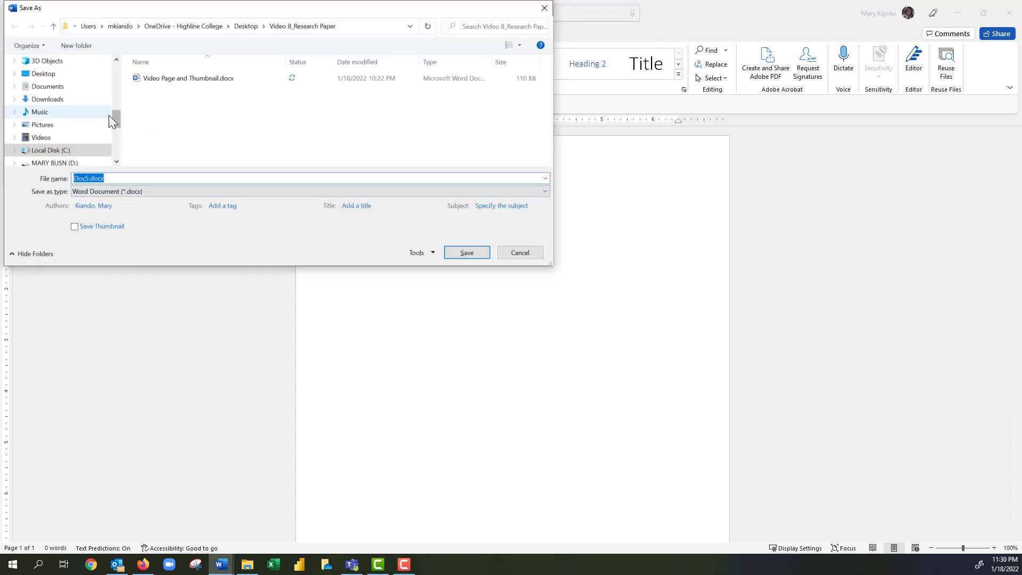
drag(115, 117, 113, 133)
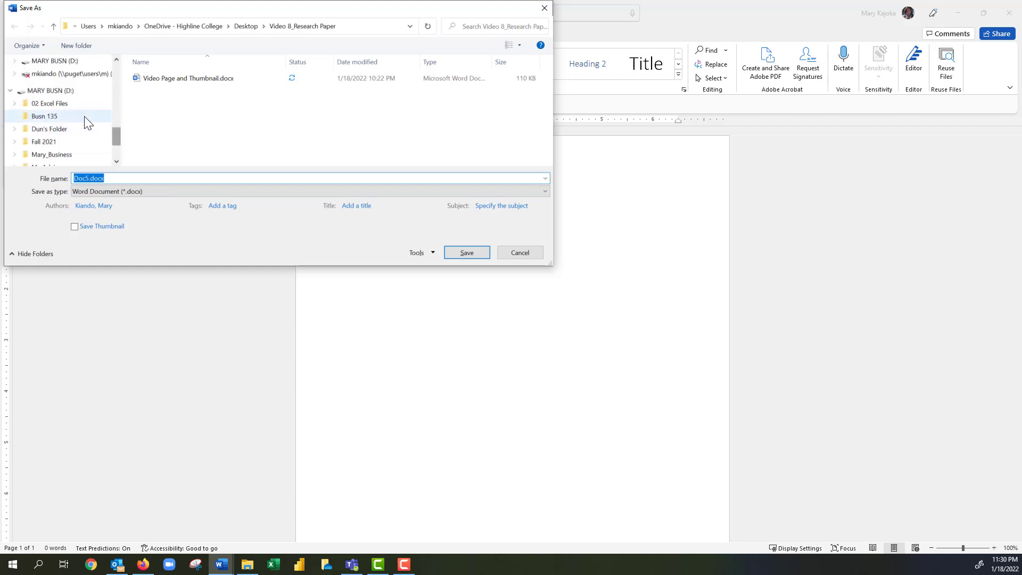
click(53, 92)
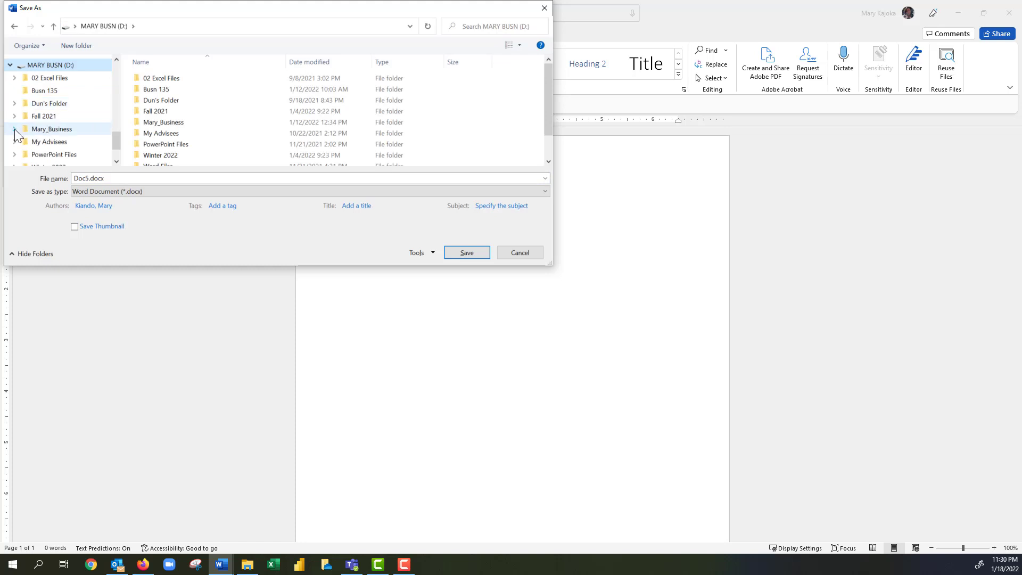
click(15, 129)
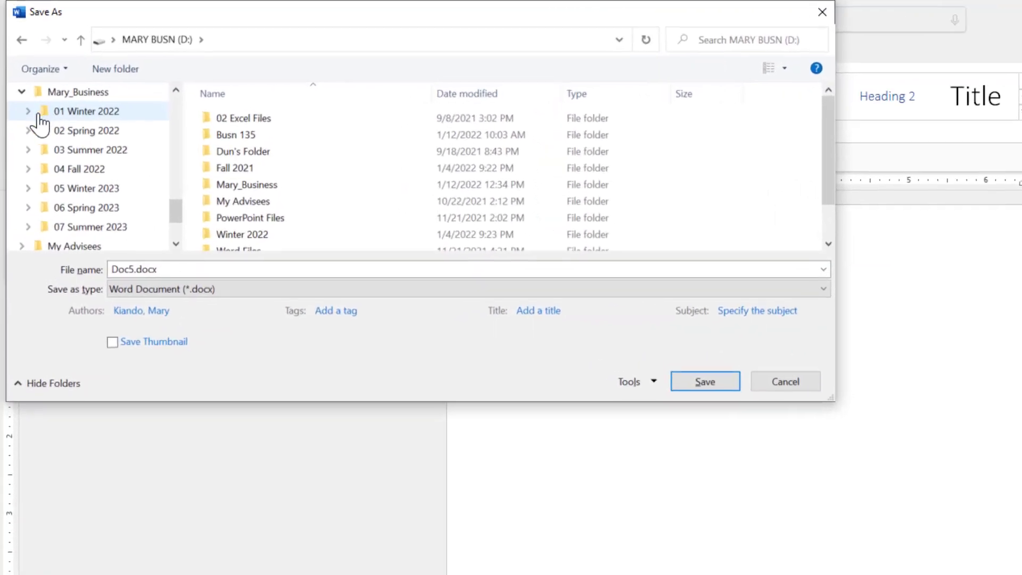
click(19, 74)
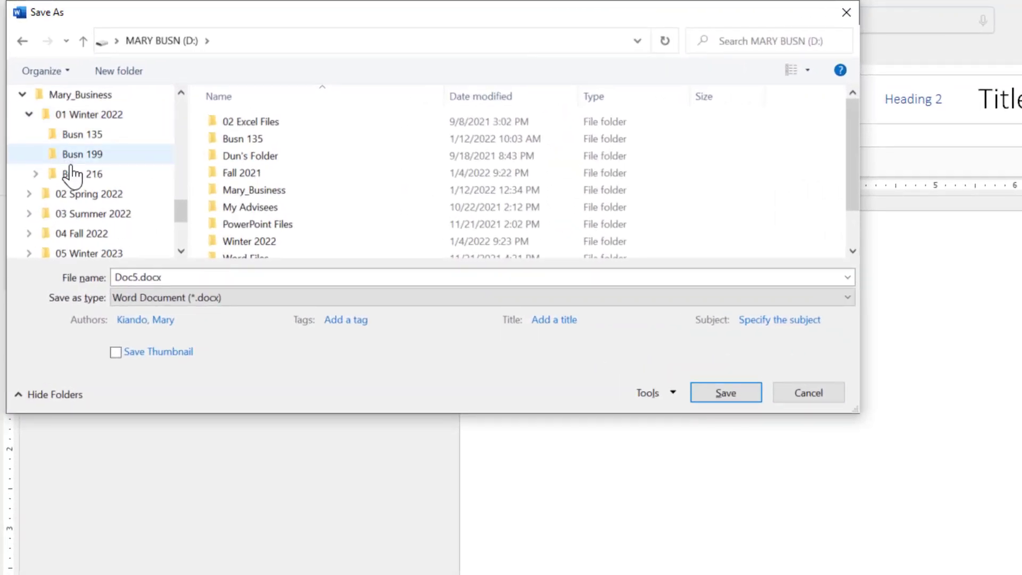
click(35, 174)
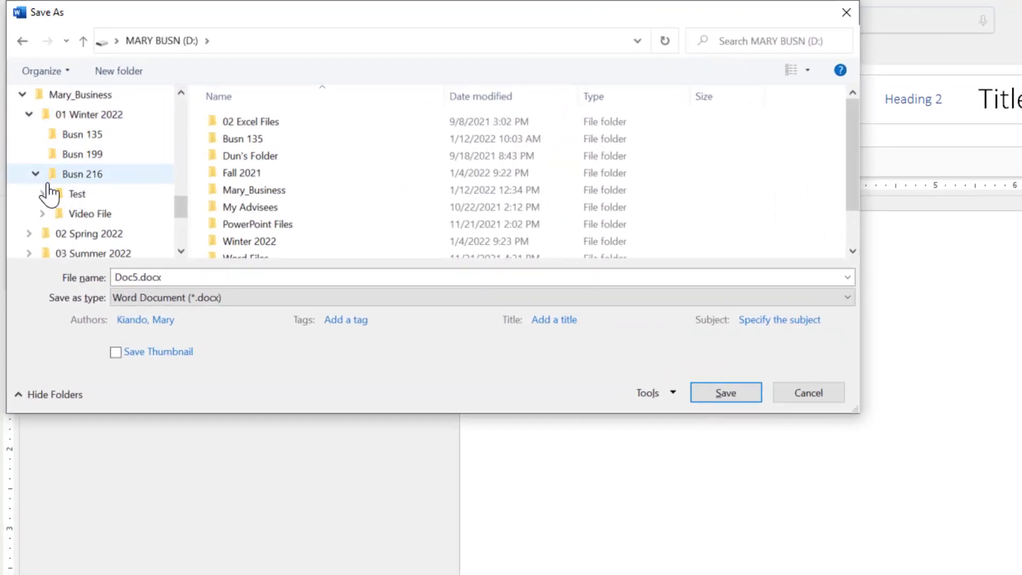
click(43, 193)
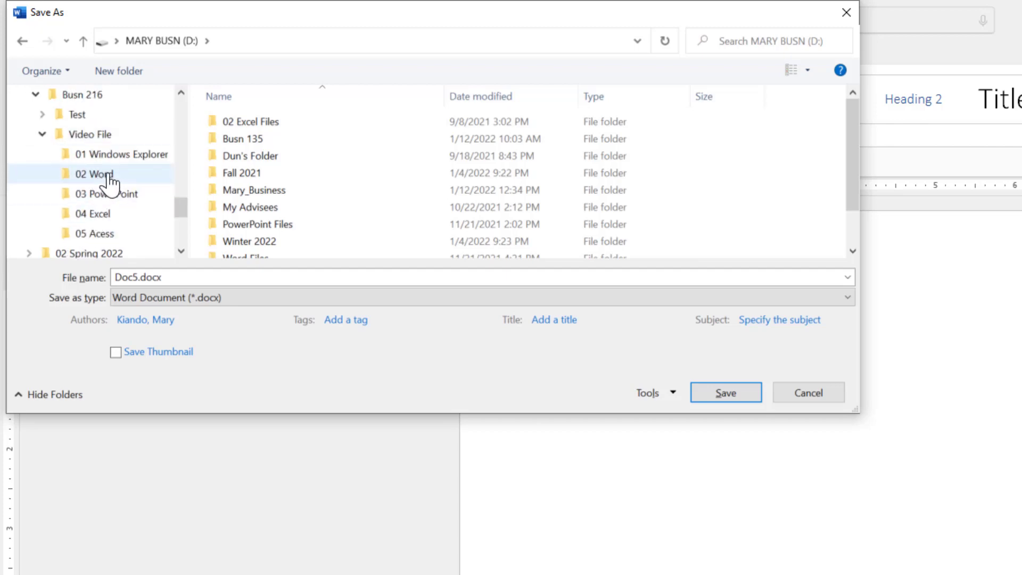
click(109, 179)
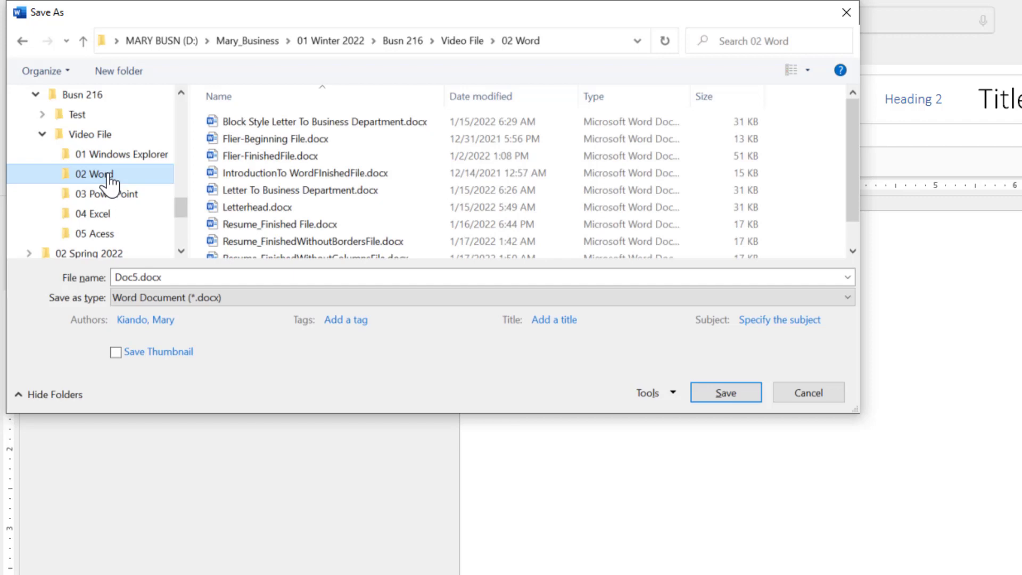
scroll(469, 198, down, 1)
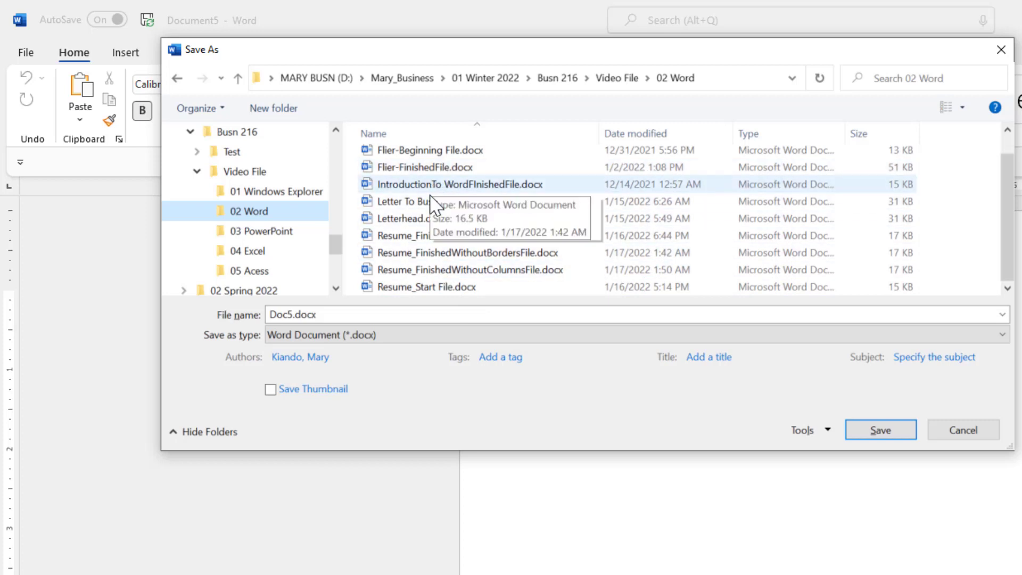
click(334, 315)
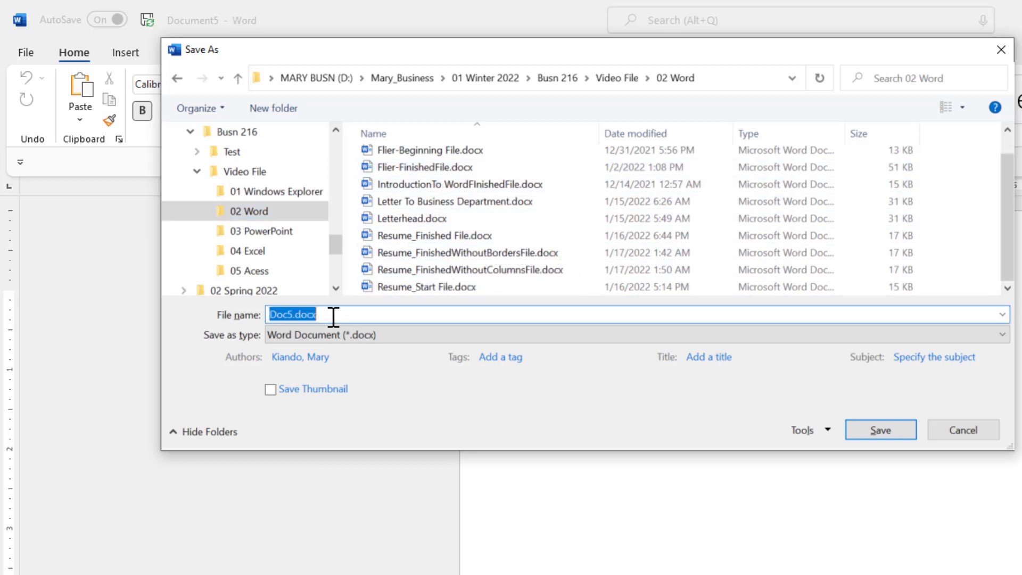
text(Res)
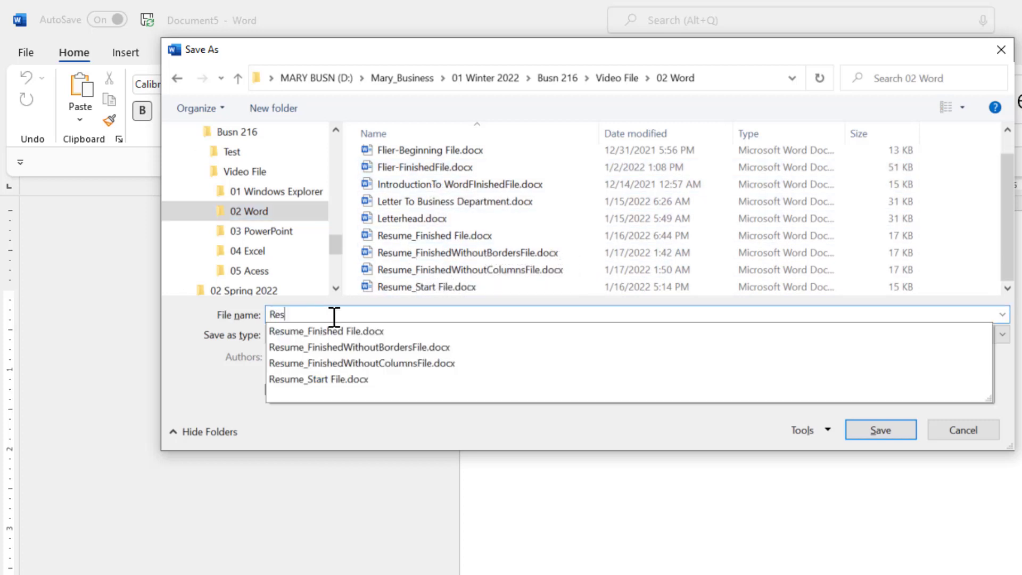
text(earch Paper Finished )
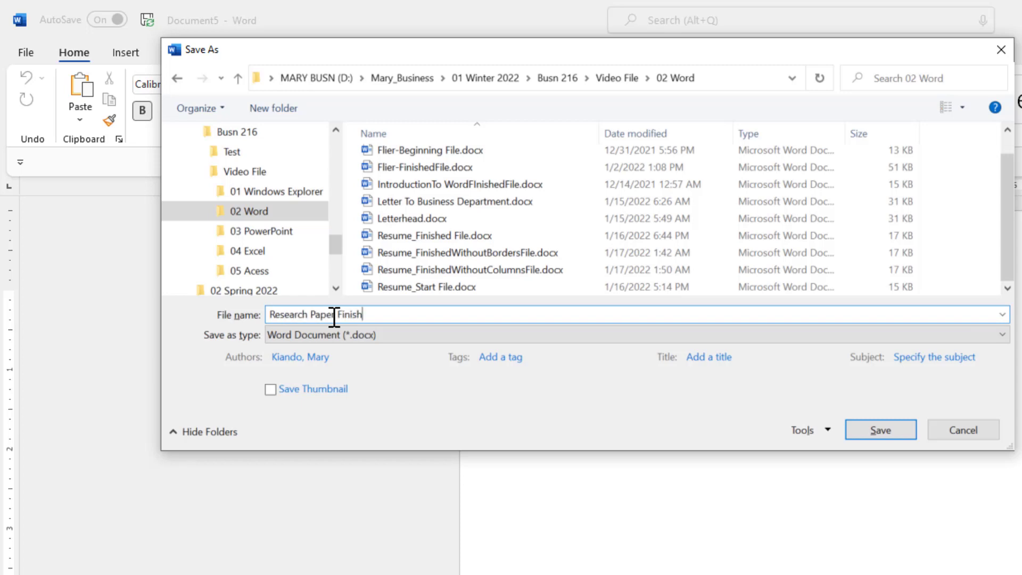
text(File)
key(Return)
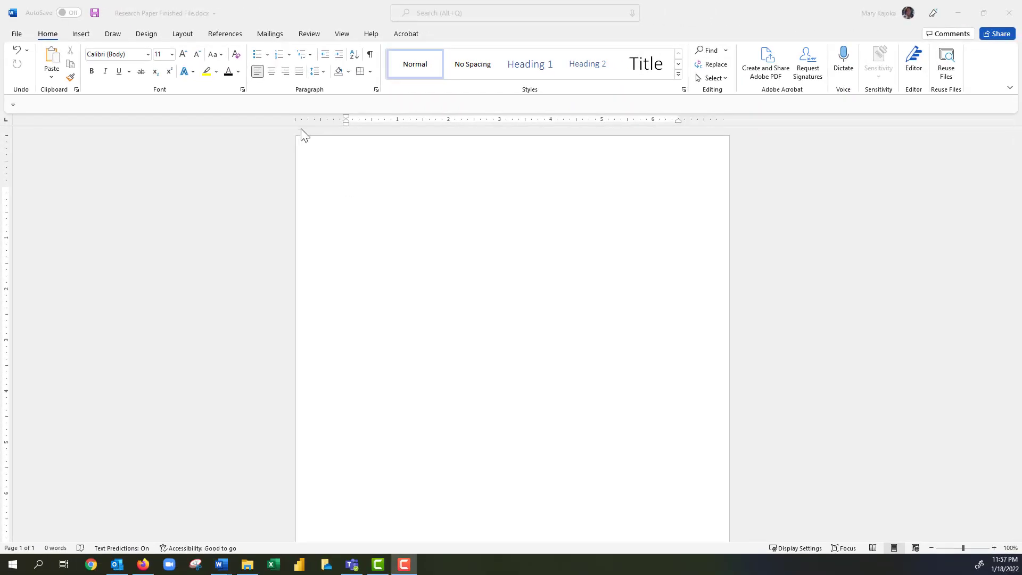
Check the References Source Manager and confirm no citation sources are stored yet.
click(225, 36)
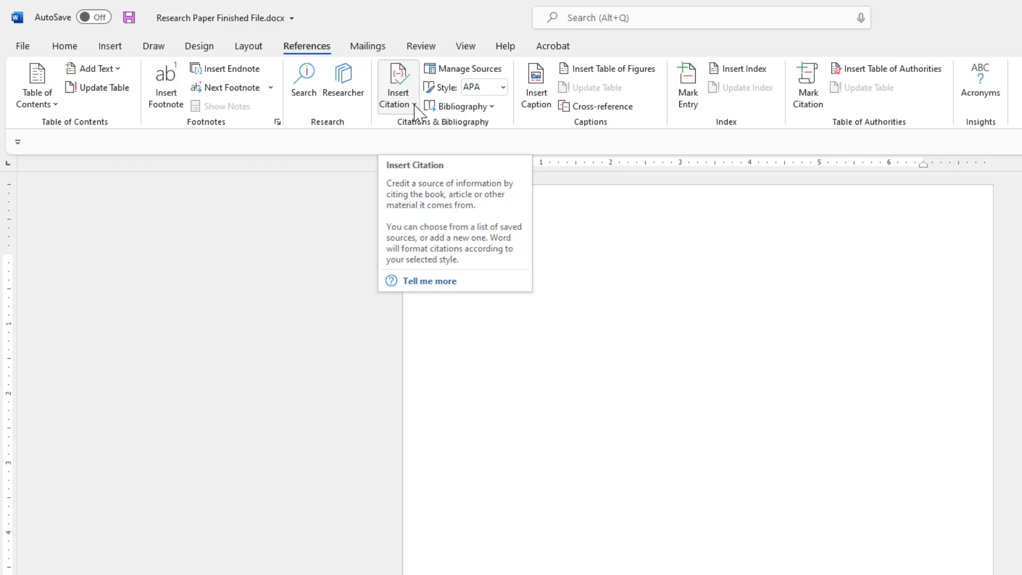
click(415, 105)
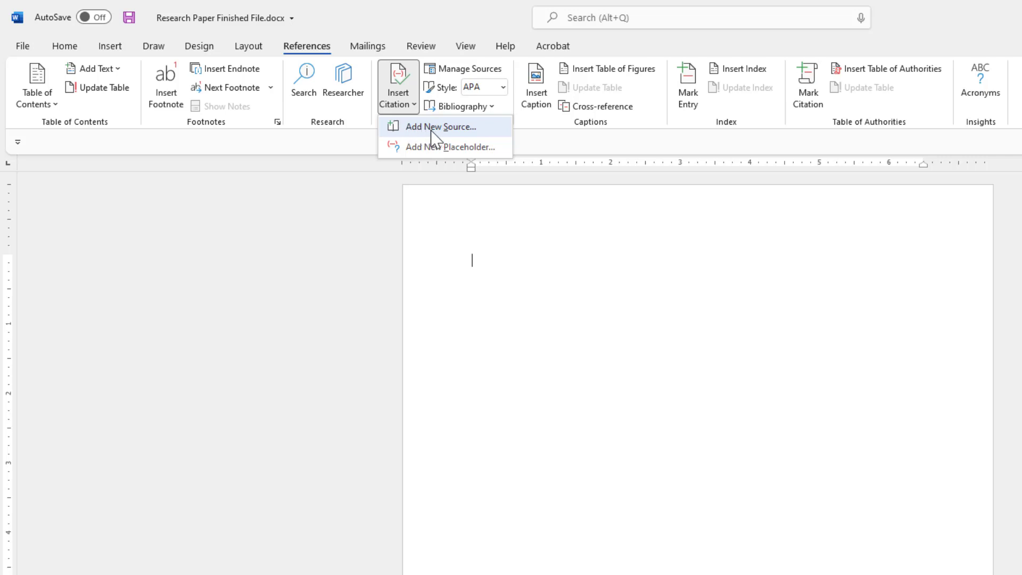
click(462, 75)
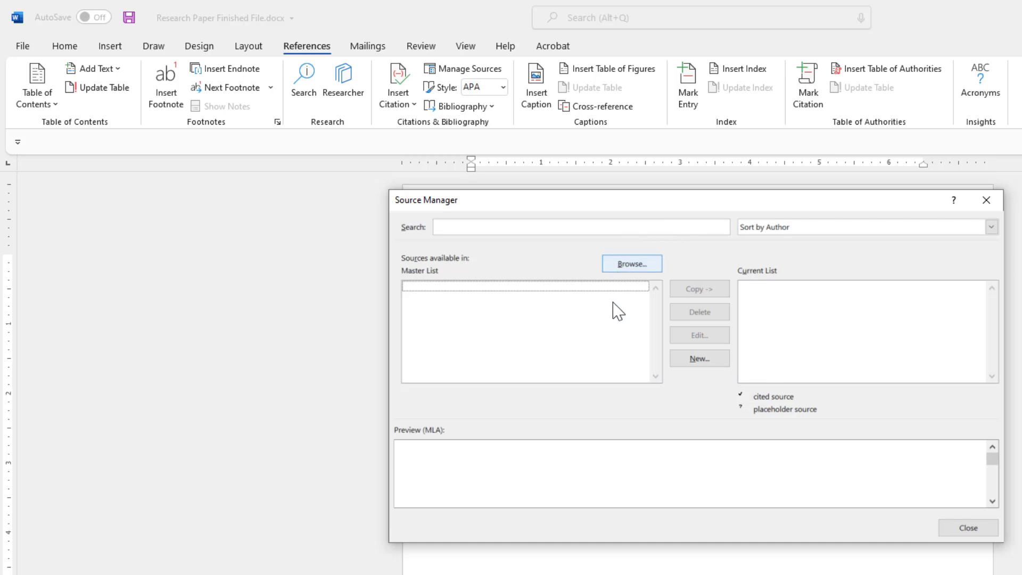
click(958, 527)
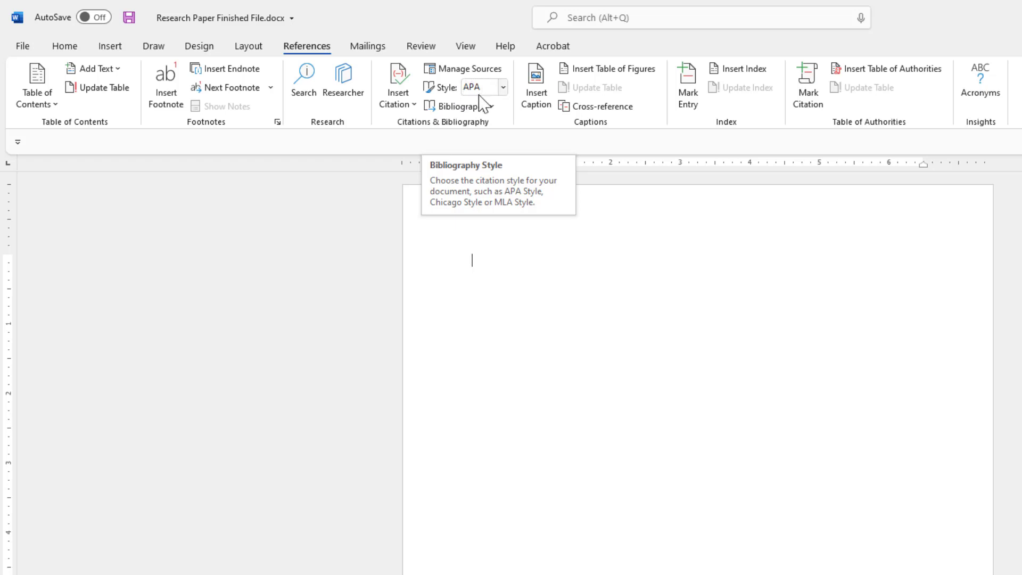
Set the citation style to MLA and preview the Works Cited bibliography format.
click(501, 90)
click(503, 88)
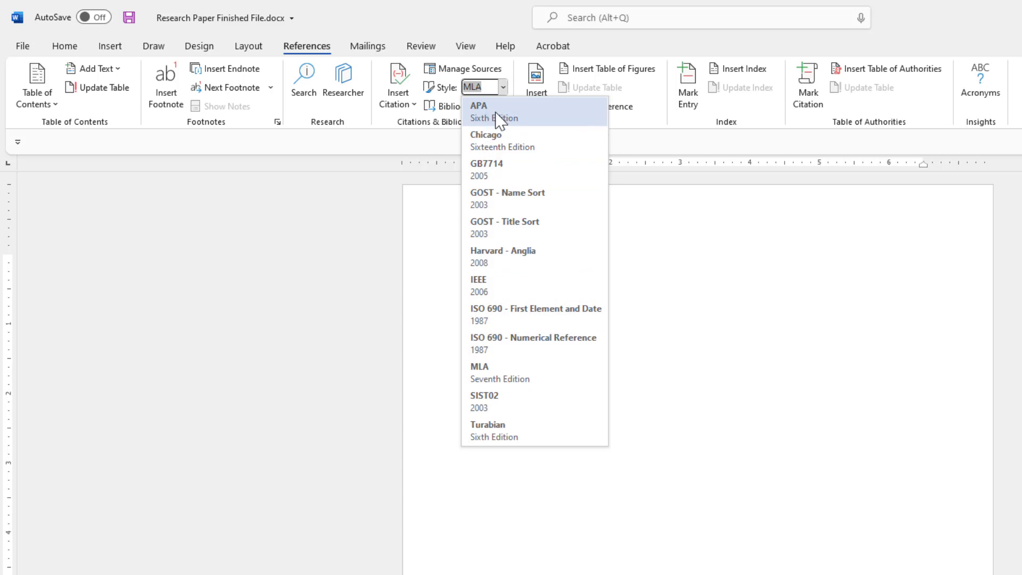
click(510, 381)
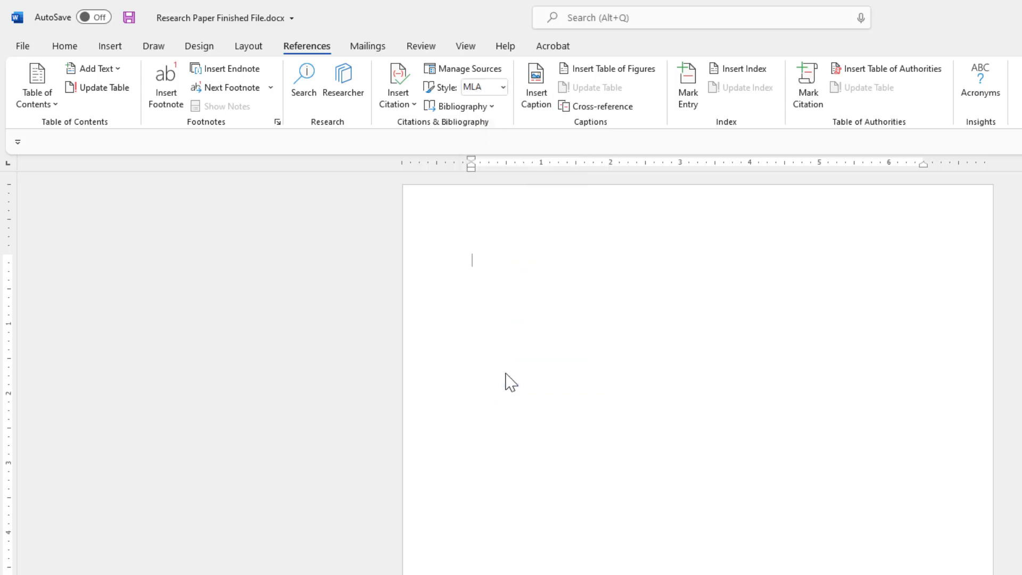
click(492, 107)
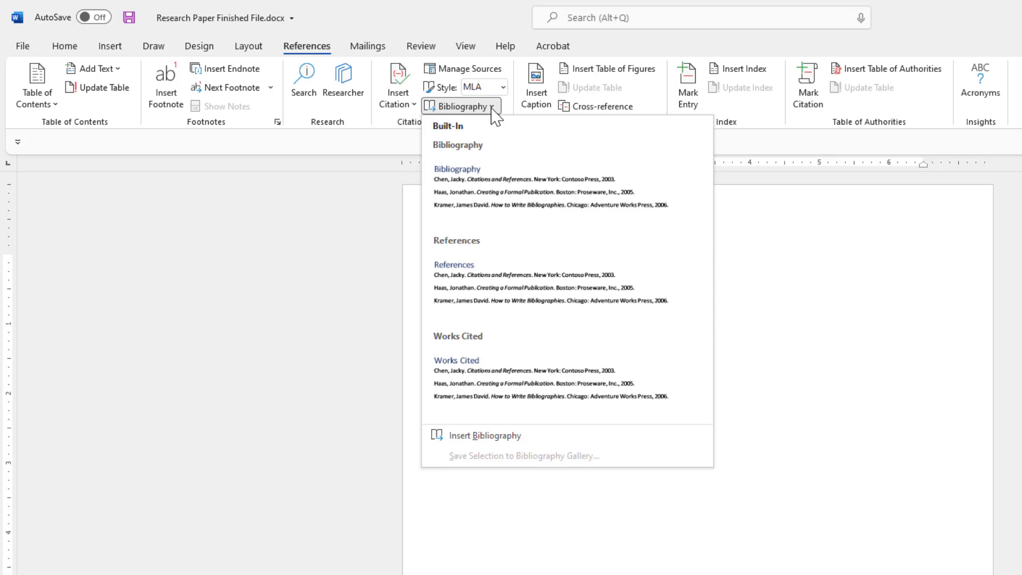
click(485, 377)
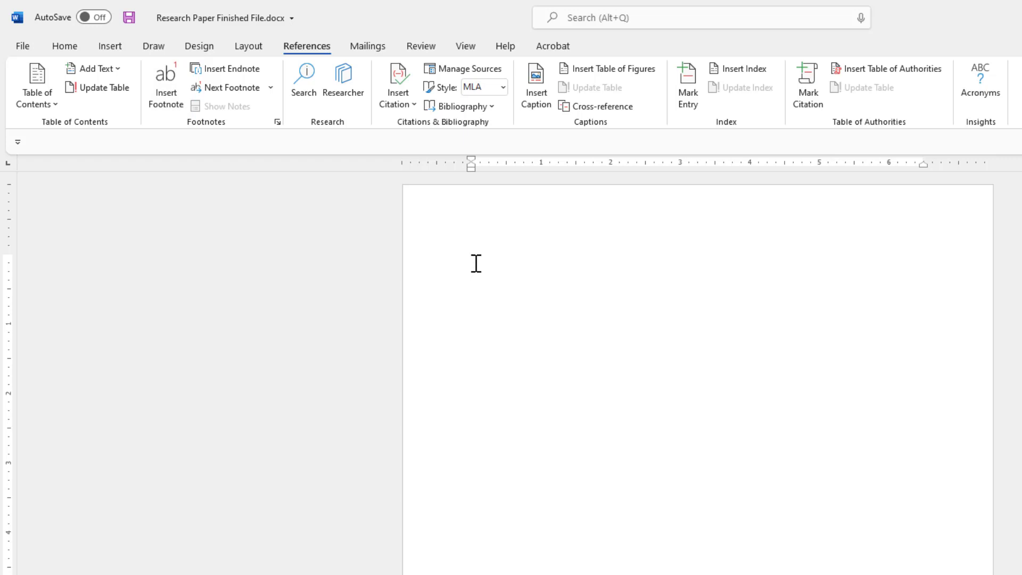
key(alt+h)
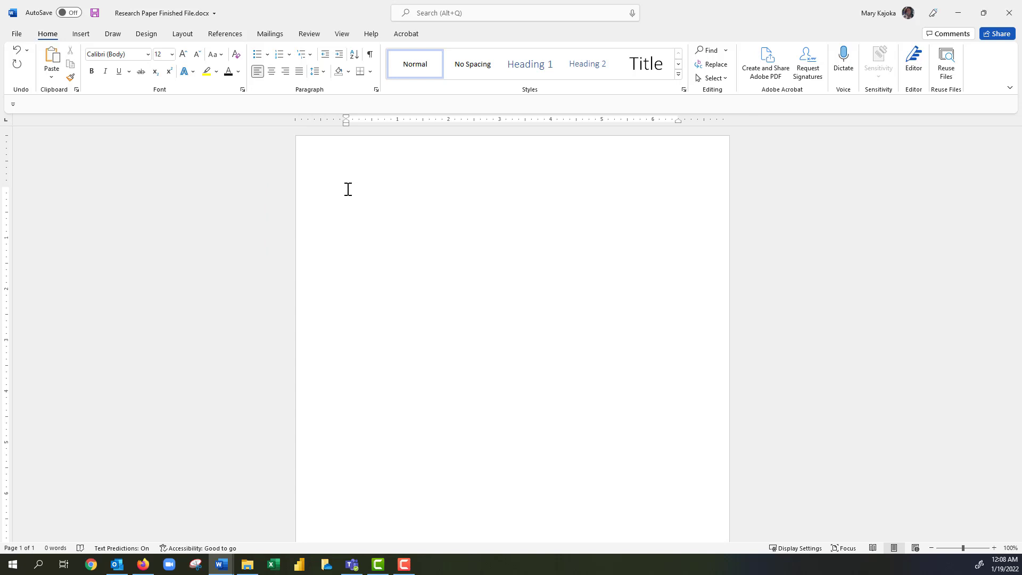
Confirm 1-inch top, bottom, left and right margins in Page Setup.
key(alt+p)
key(s)
key(p)
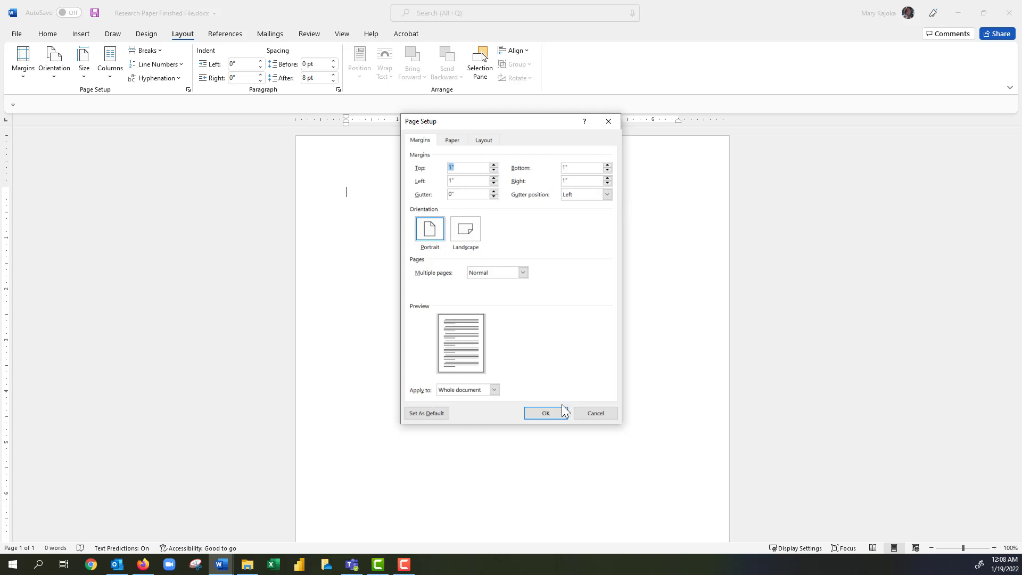
click(546, 413)
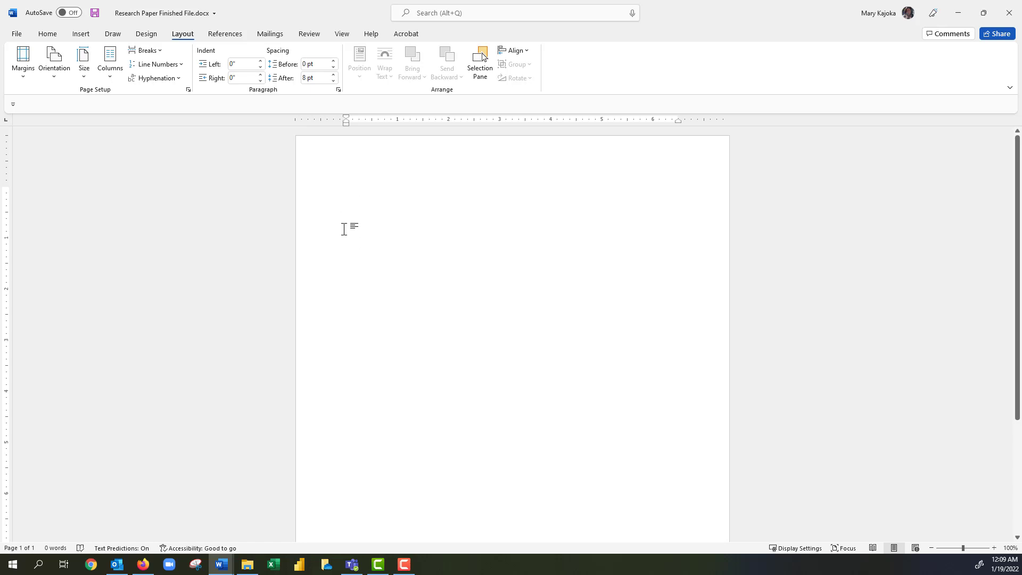
Set paragraph spacing after to 0 pt and line spacing to Double.
right_click(347, 191)
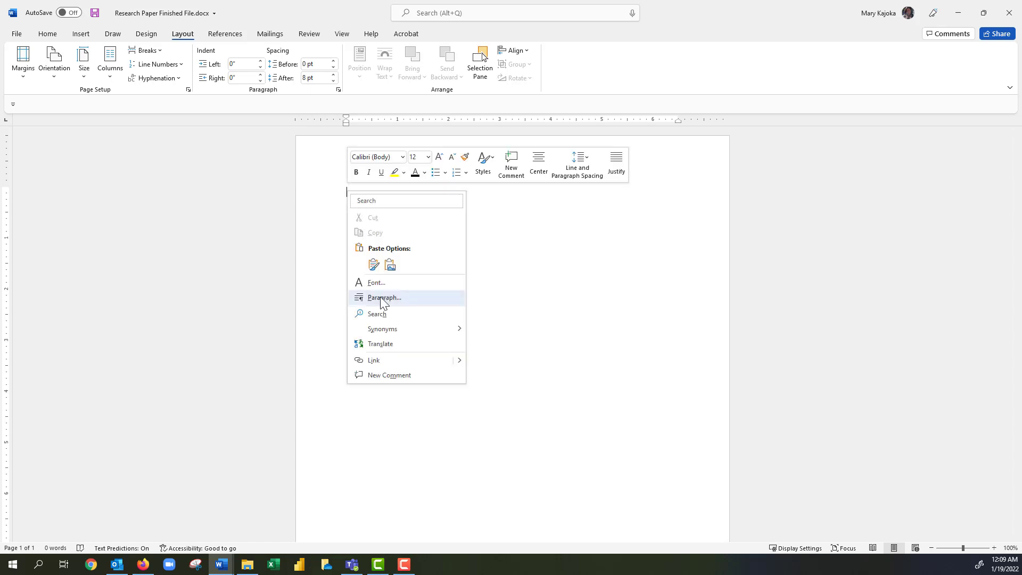
click(382, 299)
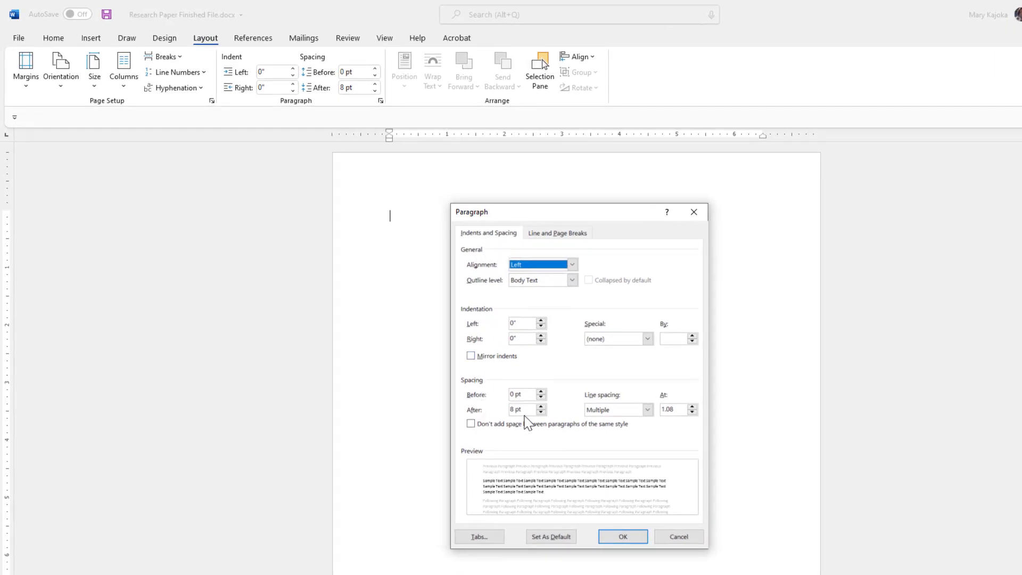
click(541, 414)
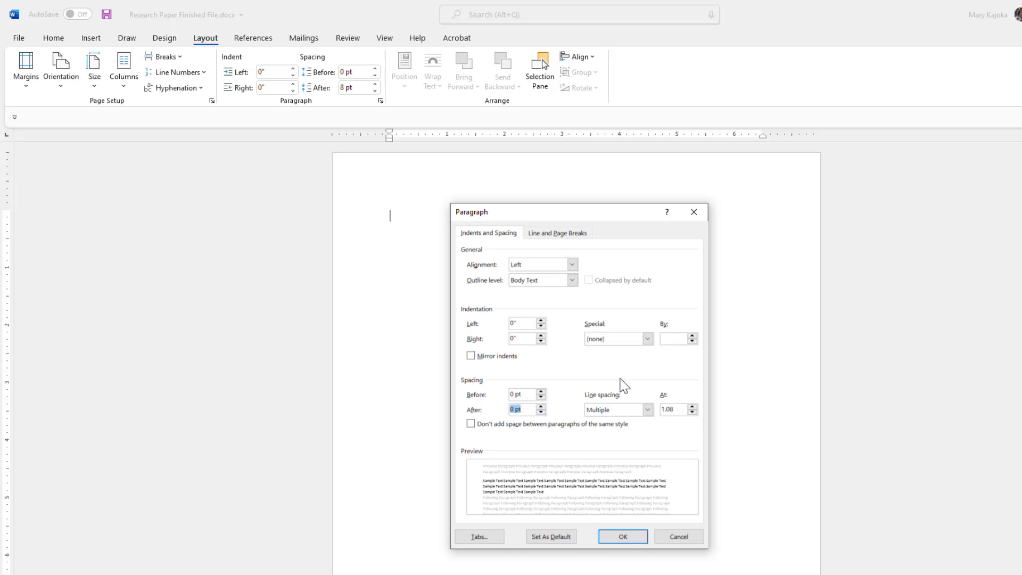
click(647, 409)
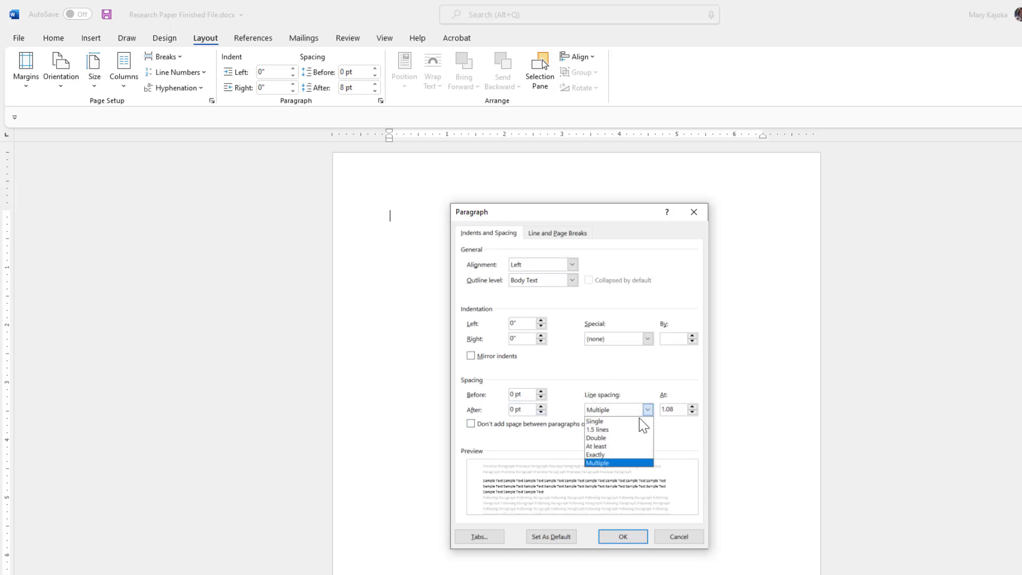
click(618, 438)
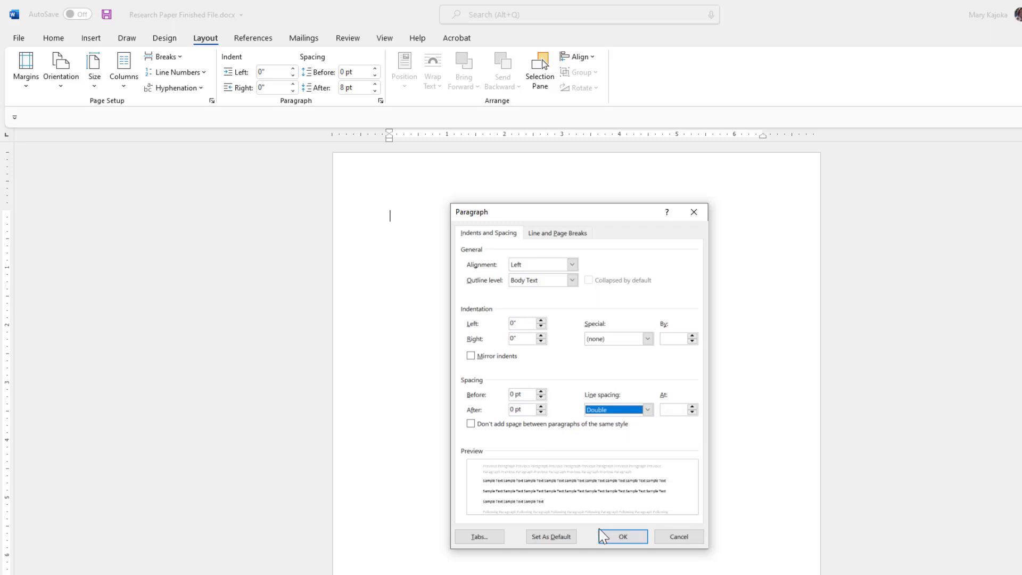
click(623, 536)
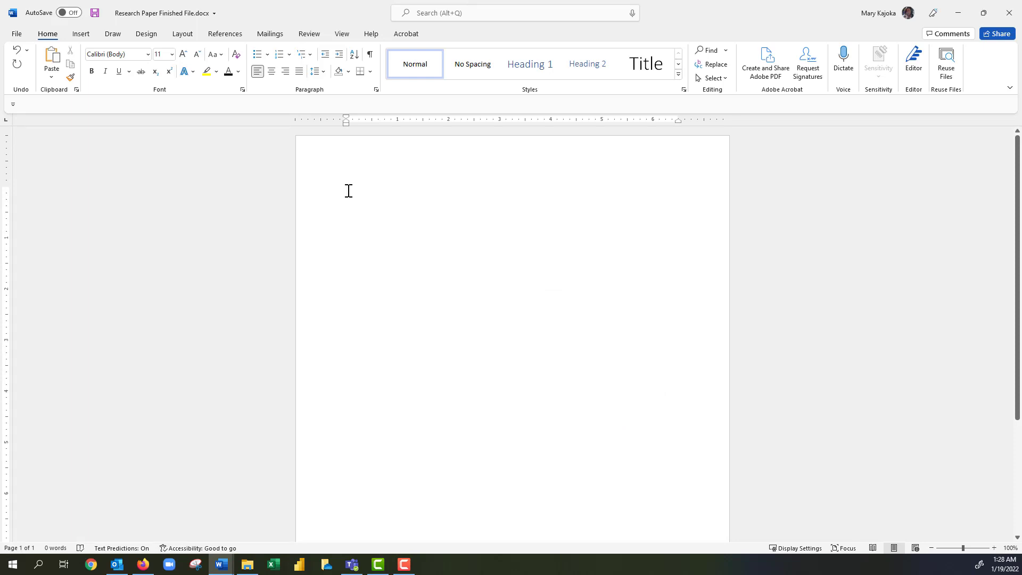
Turn on ¶ formatting marks and switch the text to 12-pt Times New Roman.
key(ctrl+shift+8)
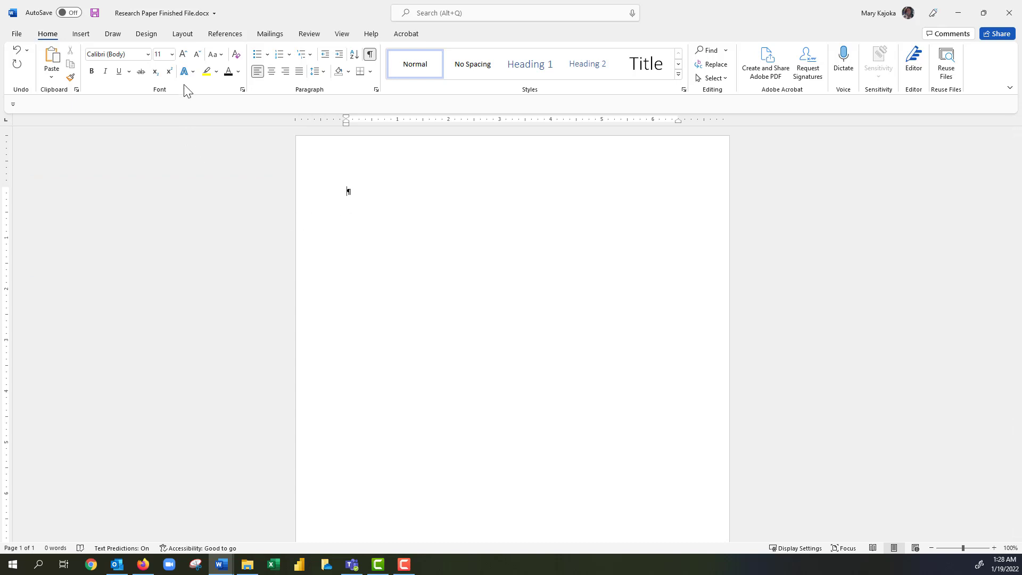
click(172, 55)
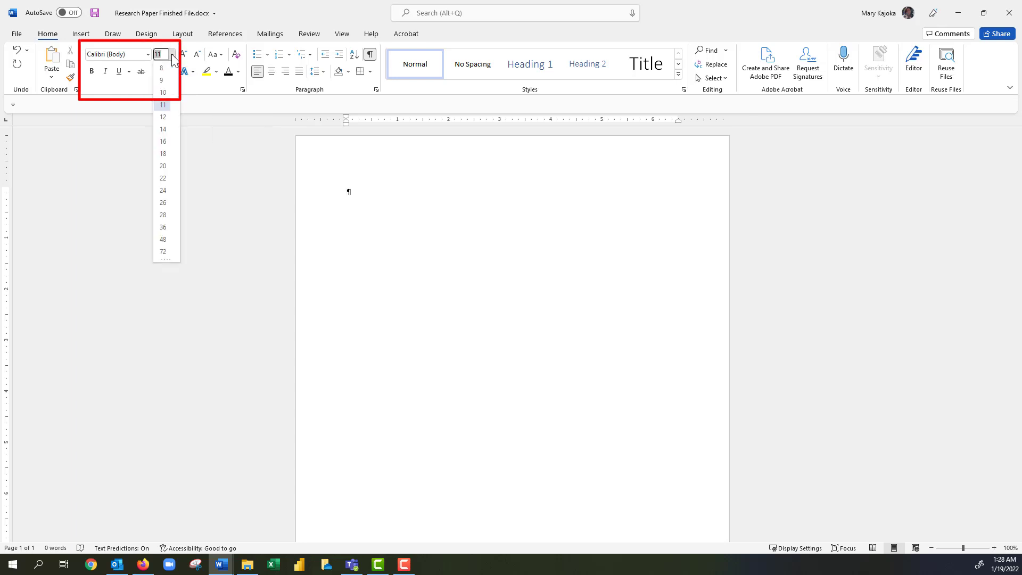
click(161, 117)
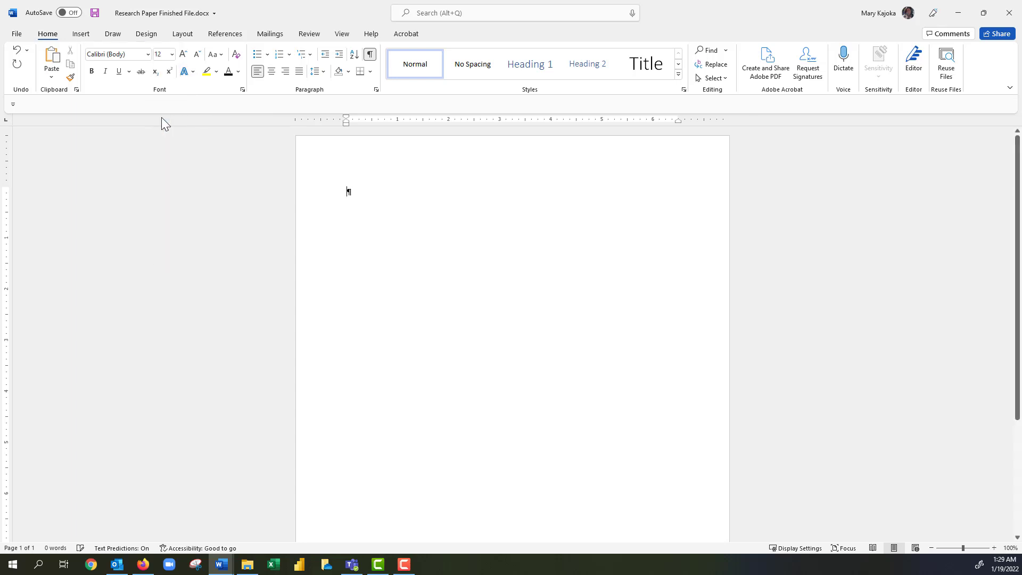
click(148, 55)
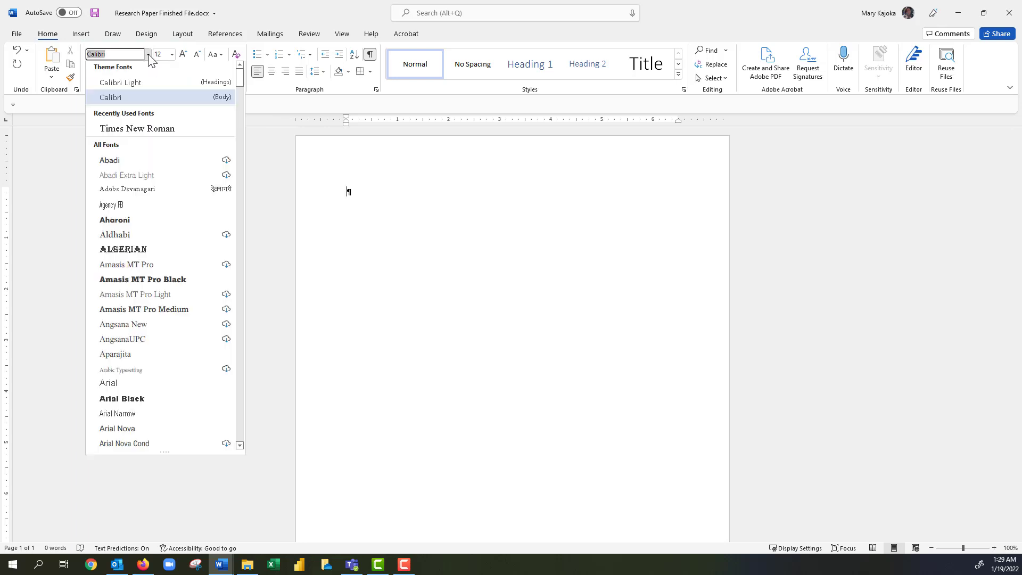
click(151, 132)
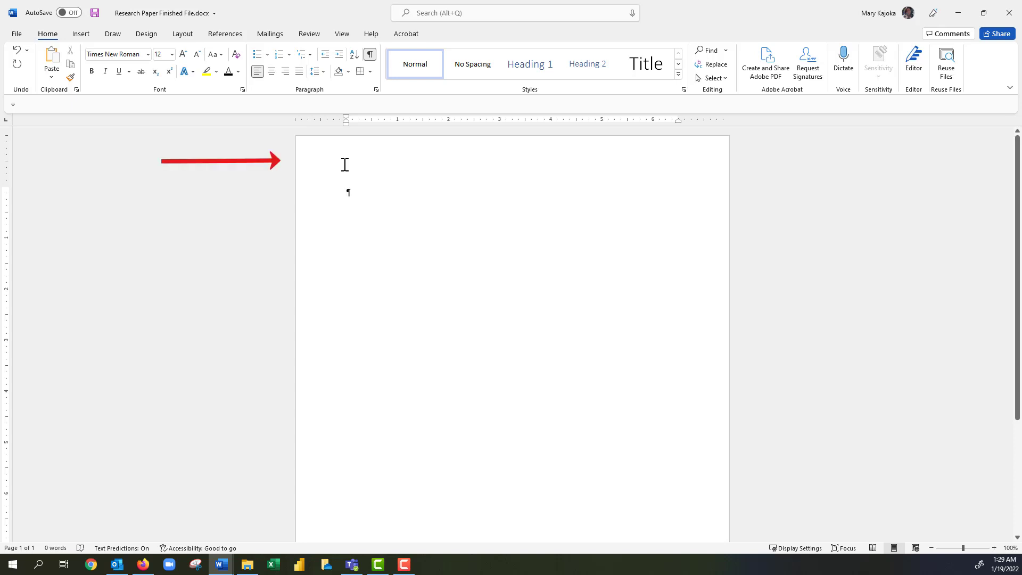
Type 'Your Last Name 1' right-aligned in the page header, then exit the header.
double_click(344, 166)
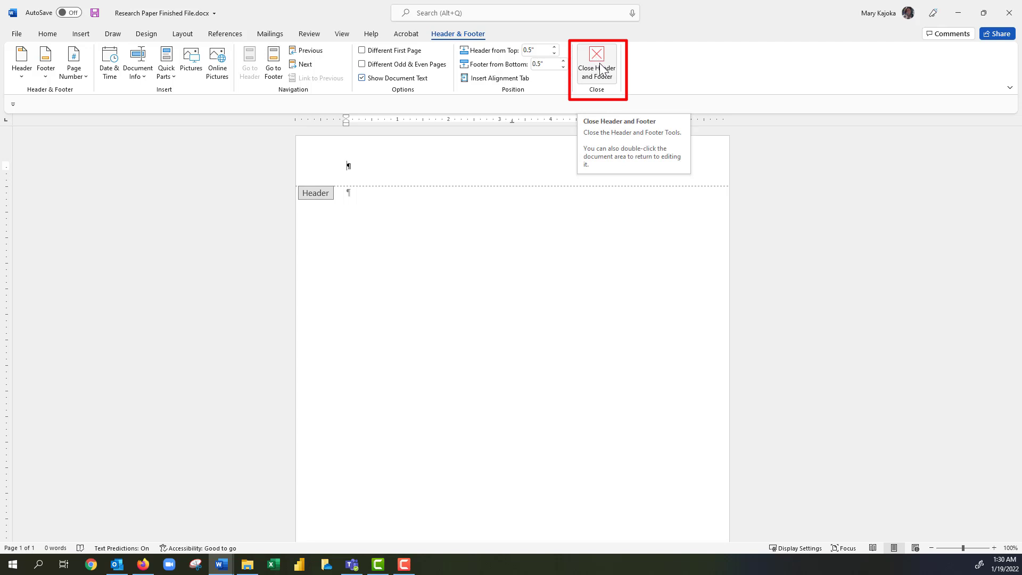
key(Escape)
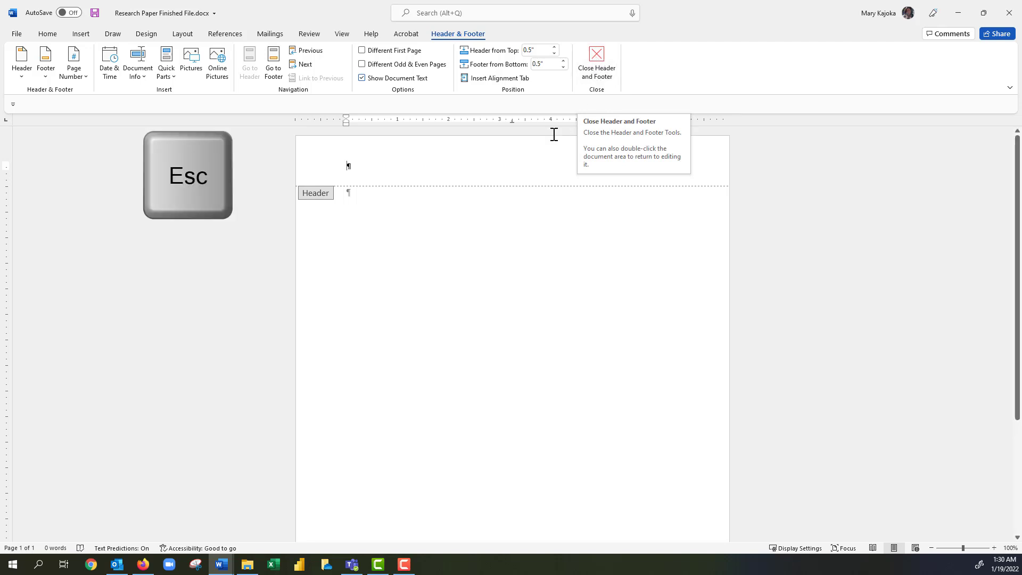
key(Escape)
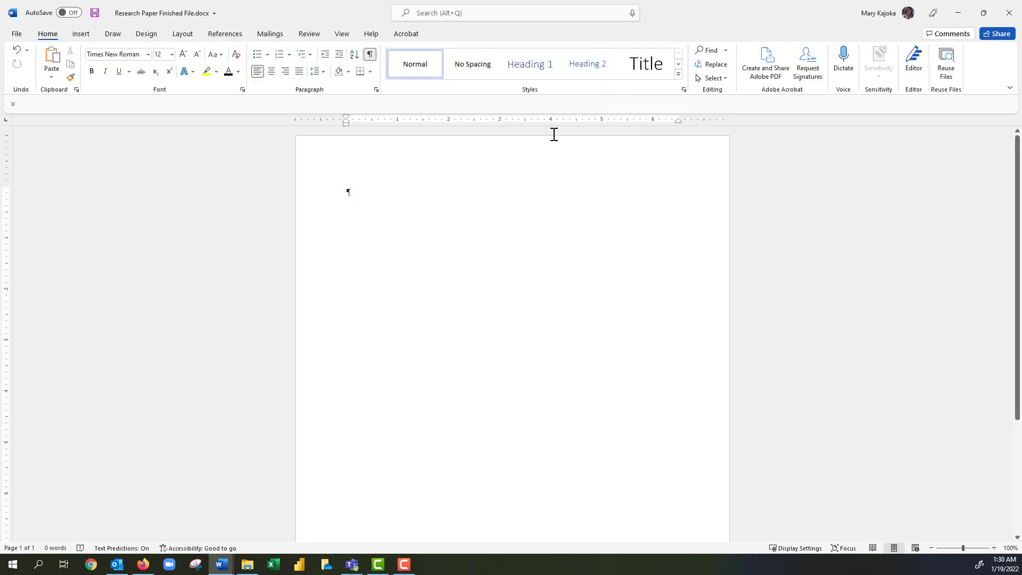
double_click(343, 165)
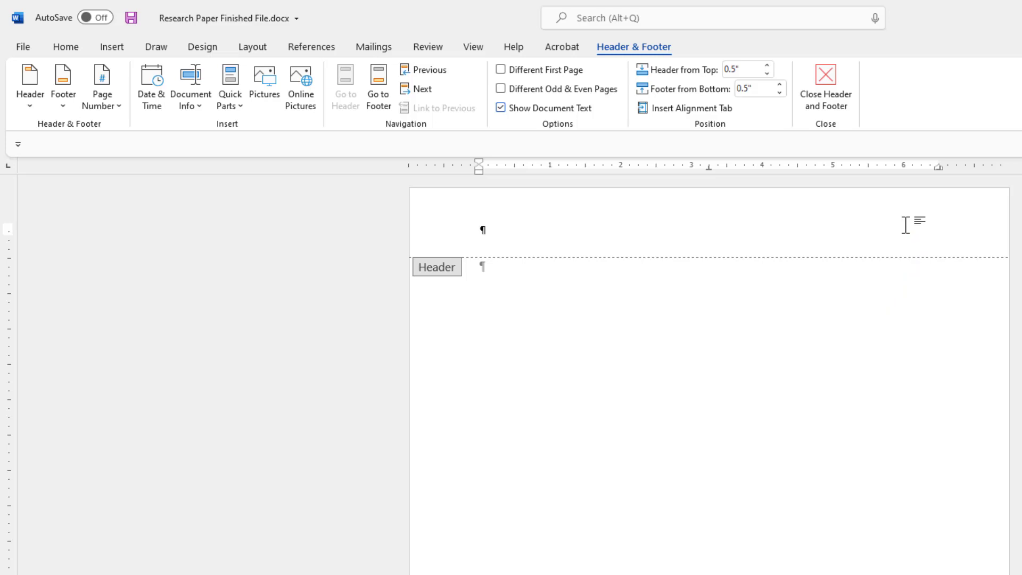
double_click(907, 224)
double_click(714, 229)
key(ctrl+r)
text(Your Last Name)
text(1)
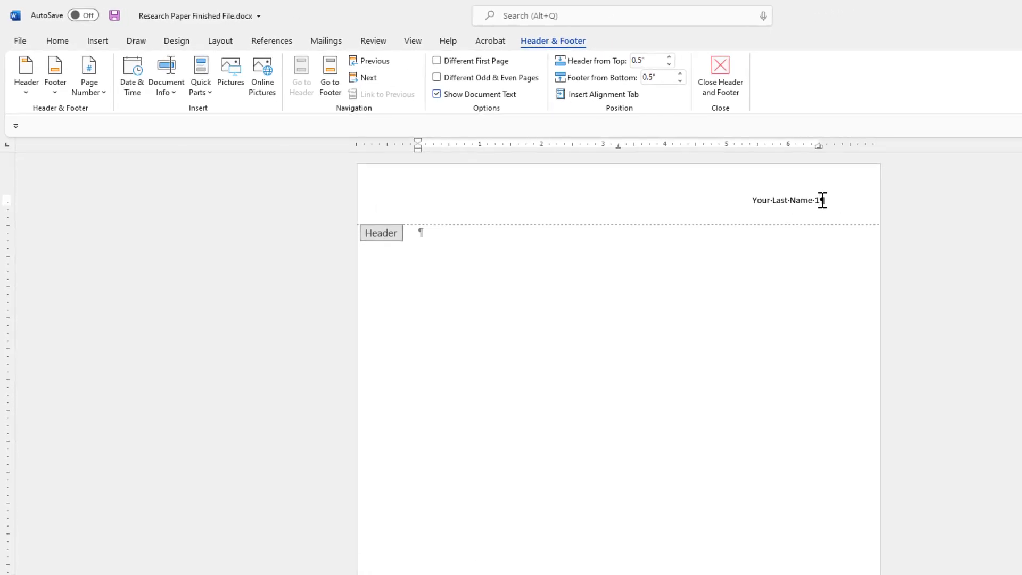
key(Escape)
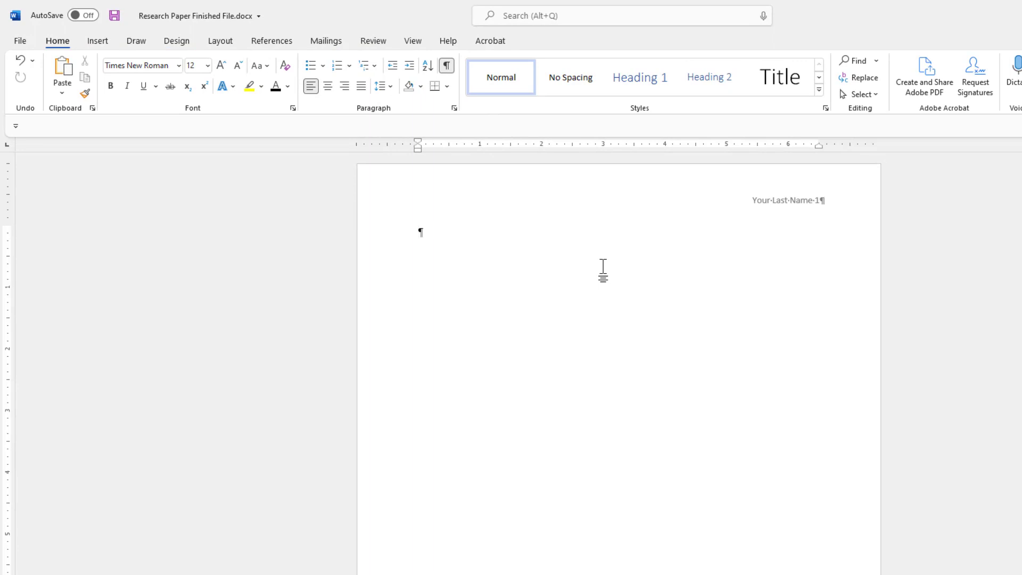
key(ctrl+Return)
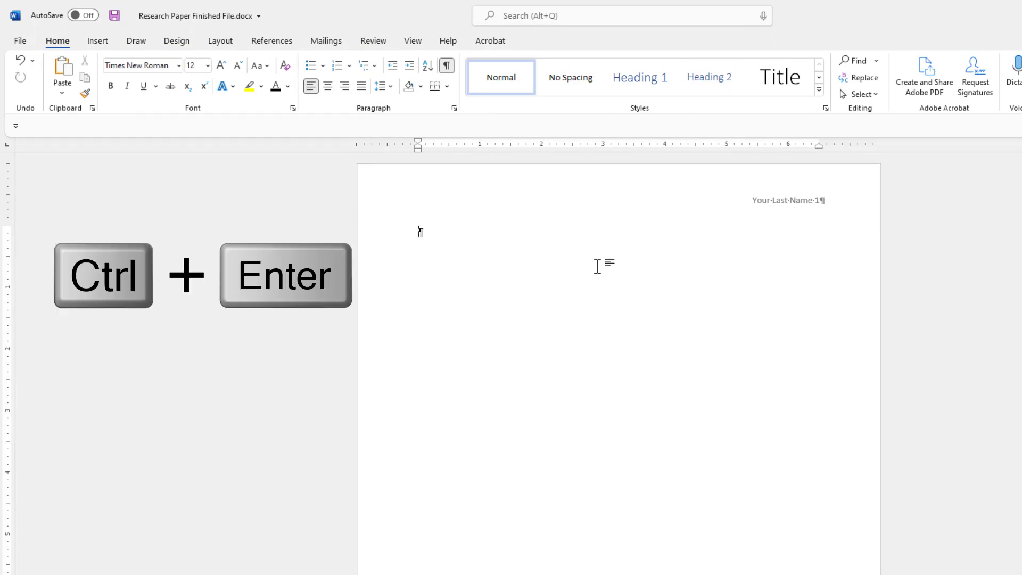
key(ctrl+Return)
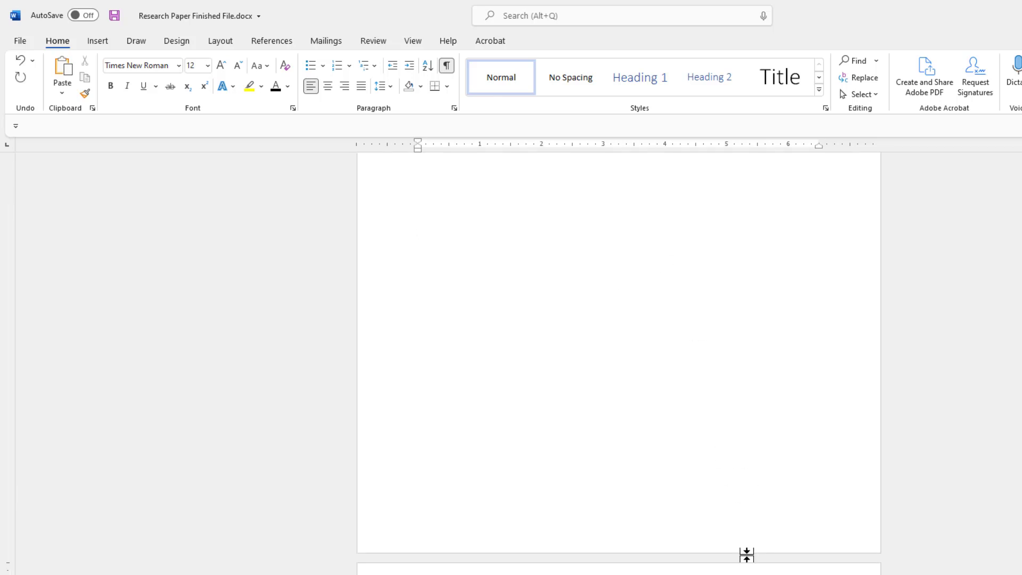
scroll(747, 554, down, 2)
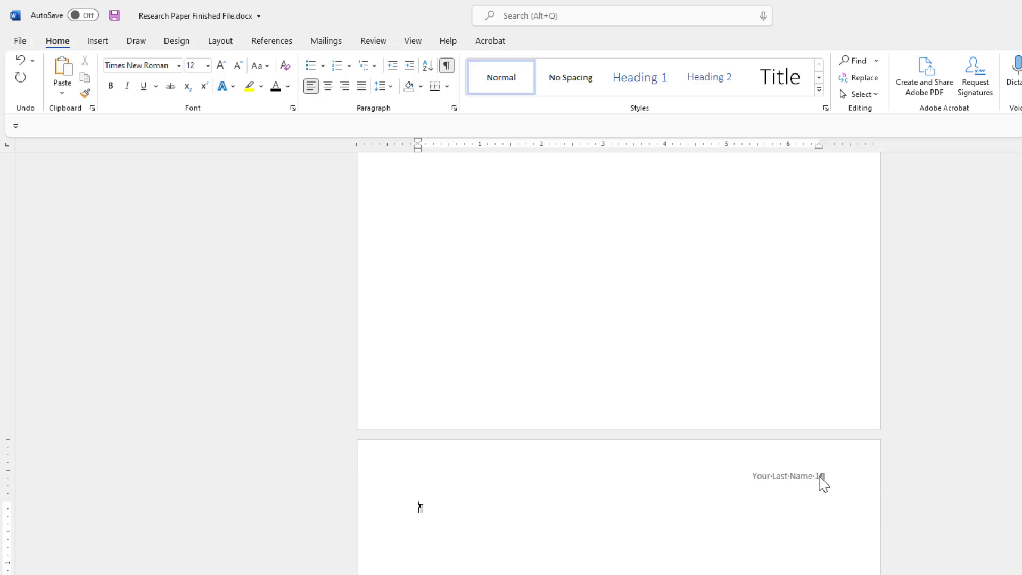
key(ctrl+Return)
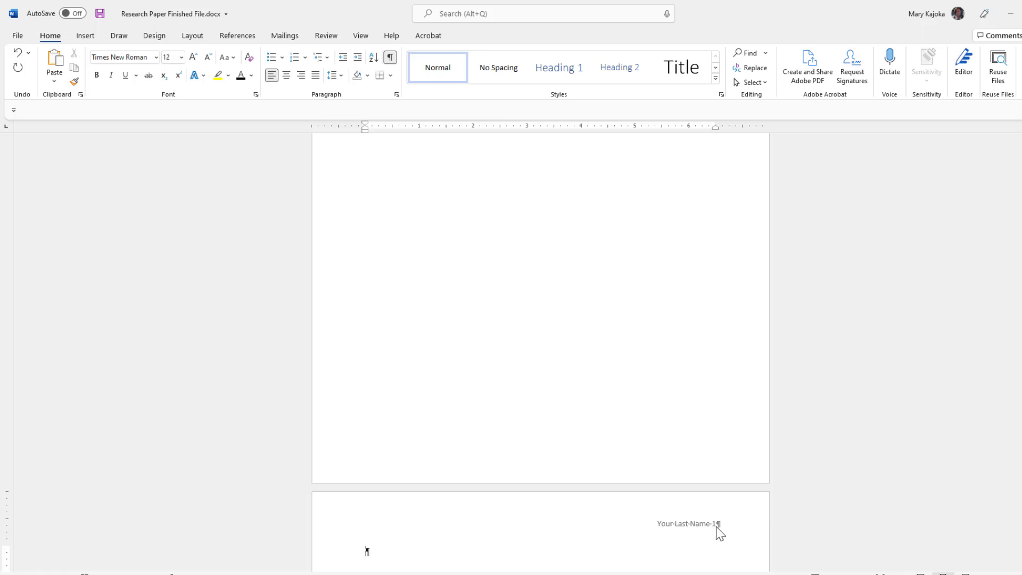
key(ctrl+z)
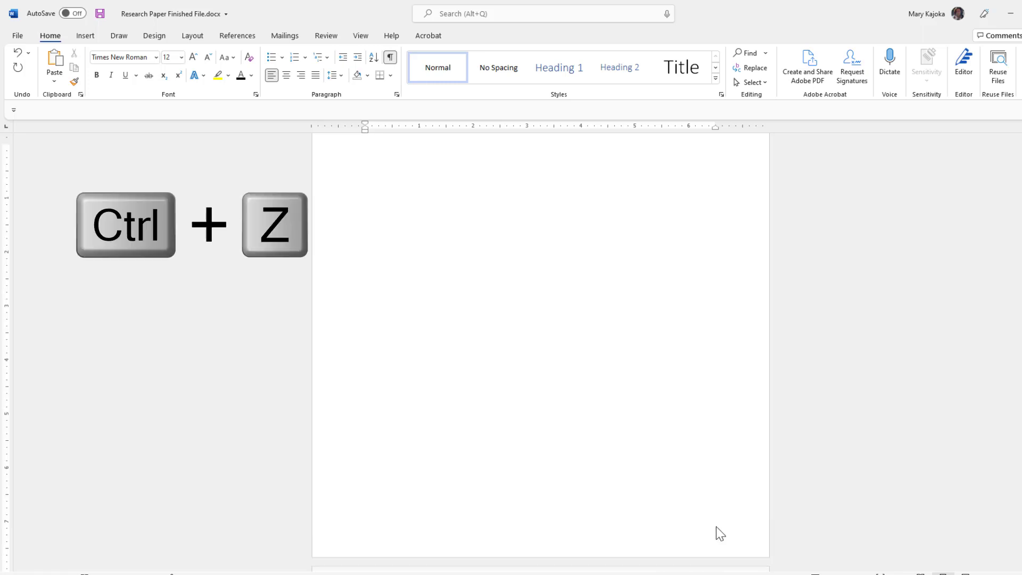
key(ctrl+z)
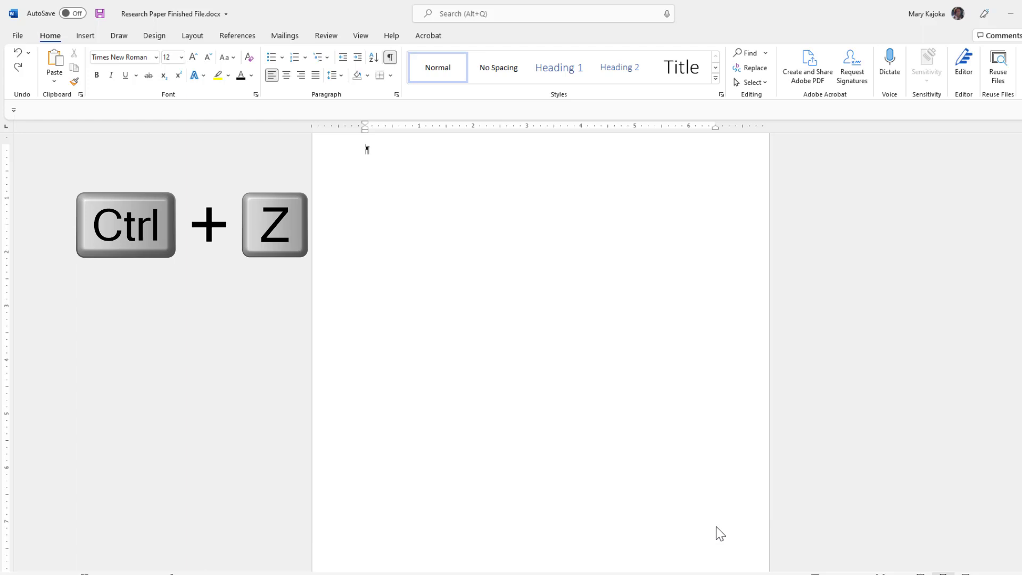
scroll(720, 532, up, 1)
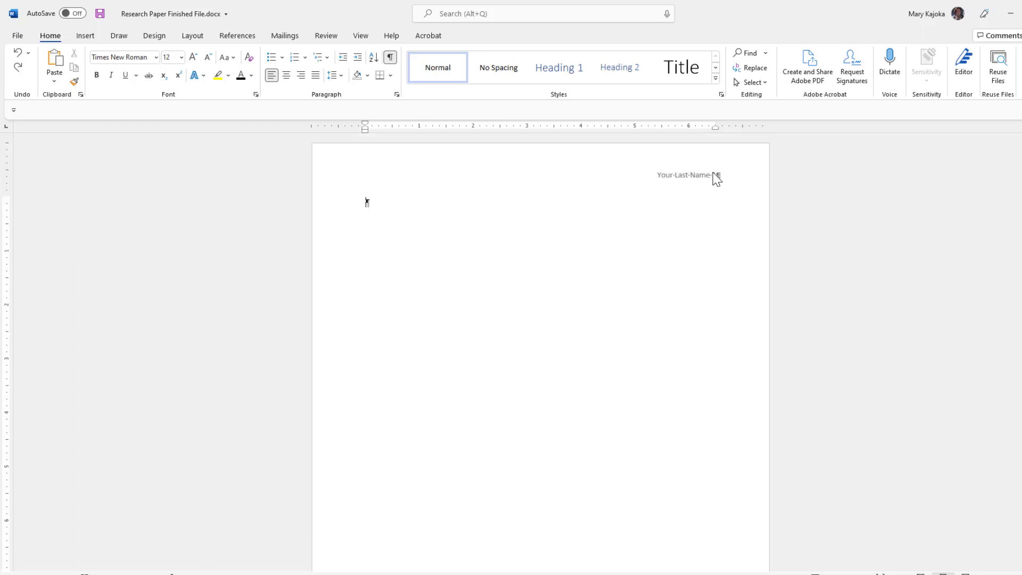
Swap the header's typed 1 for a Plain Number page field at the current position.
double_click(714, 177)
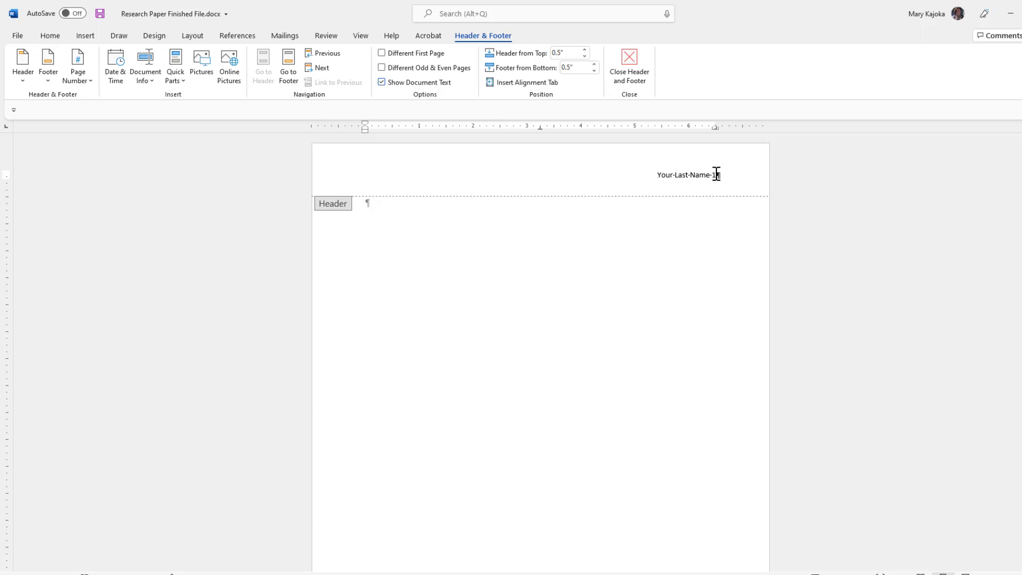
key(BackSpace)
key(BackSpace)
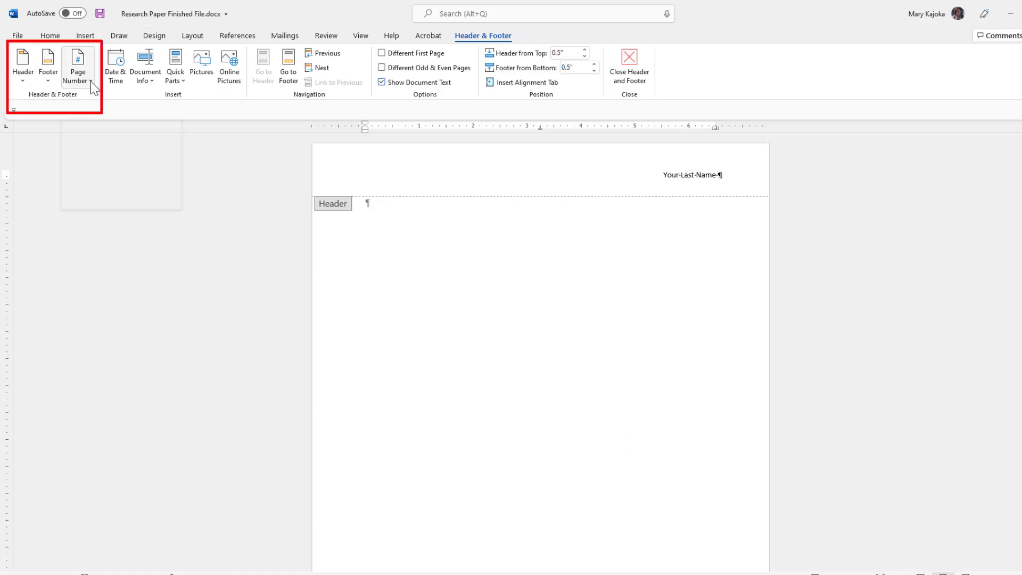
click(90, 81)
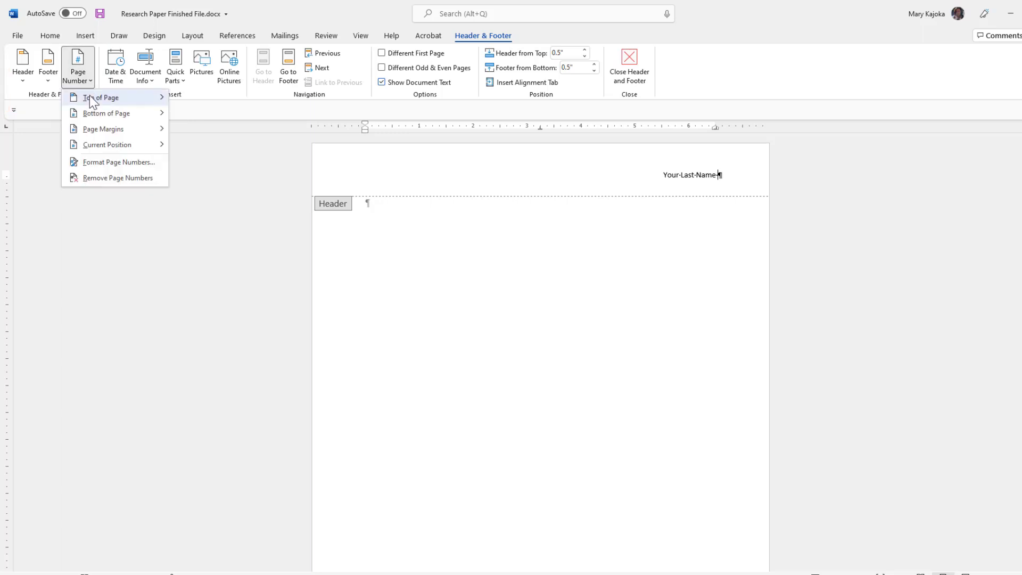
mouse_move(103, 149)
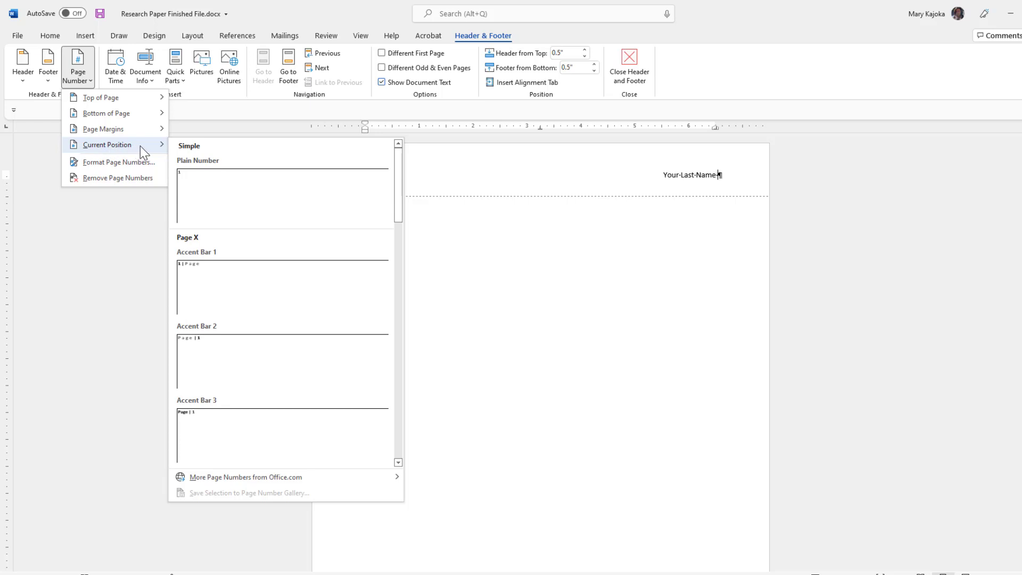
click(203, 189)
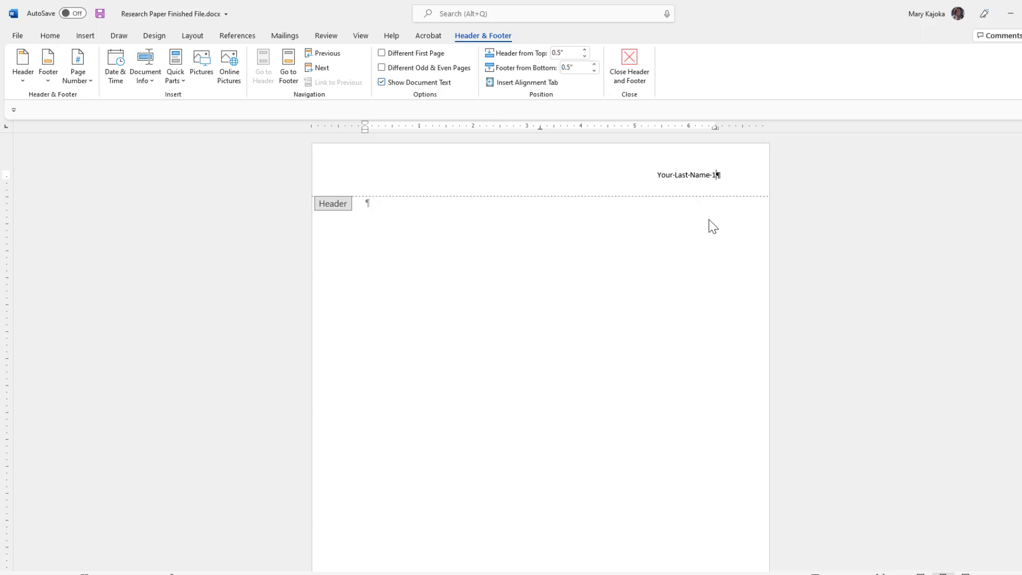
double_click(669, 241)
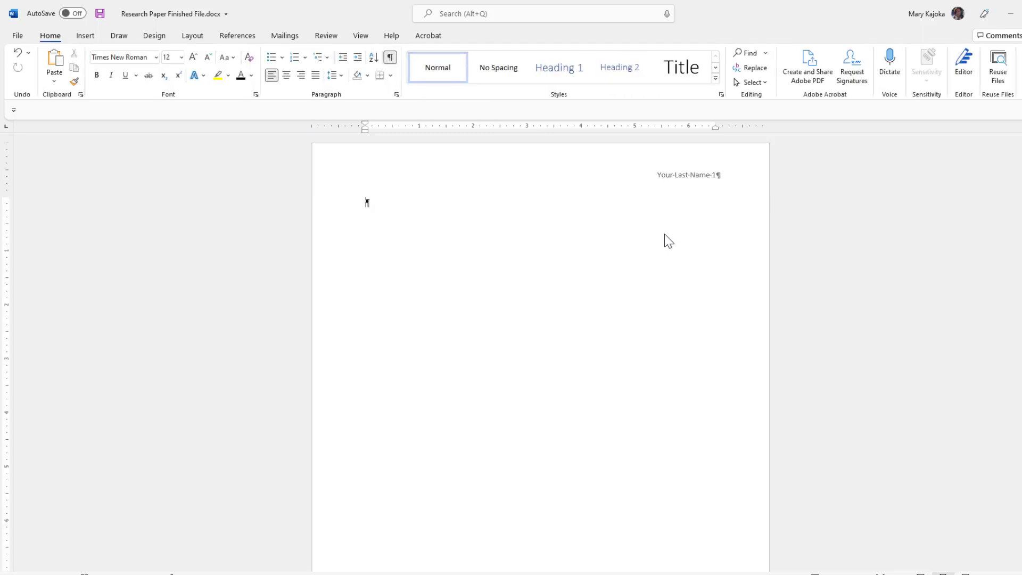
key(ctrl+Return)
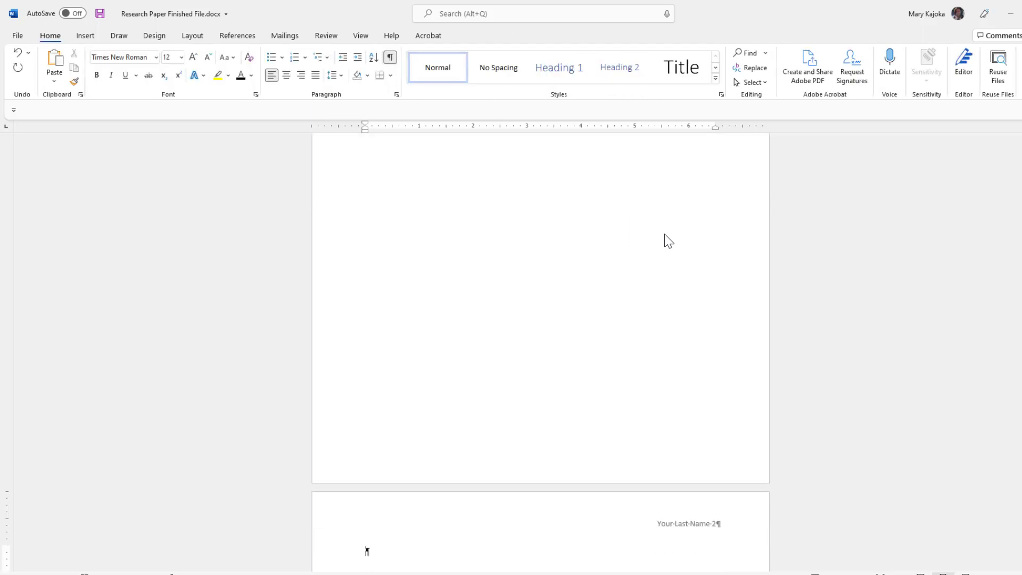
scroll(698, 474, down, 3)
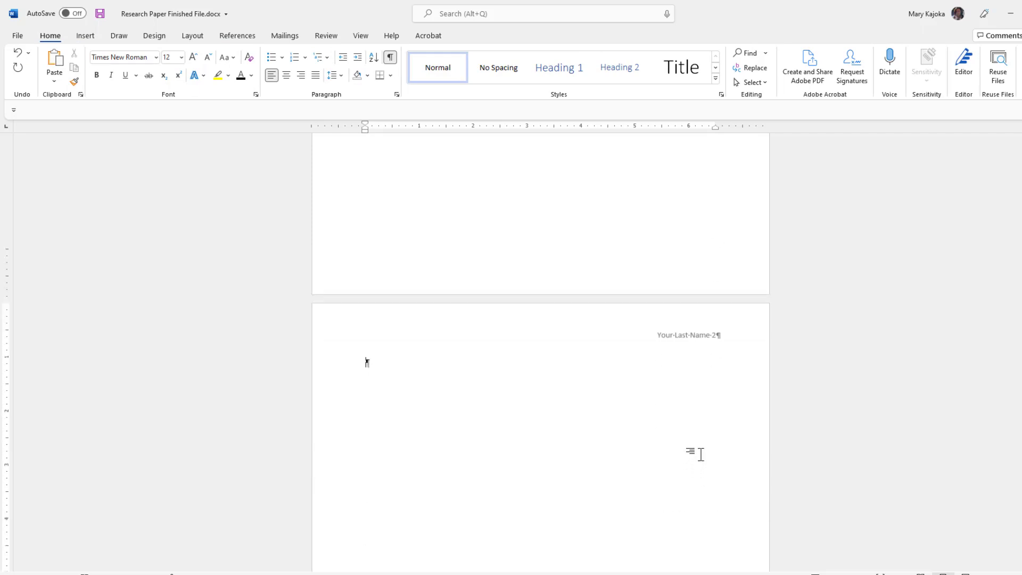
scroll(700, 454, down, 2)
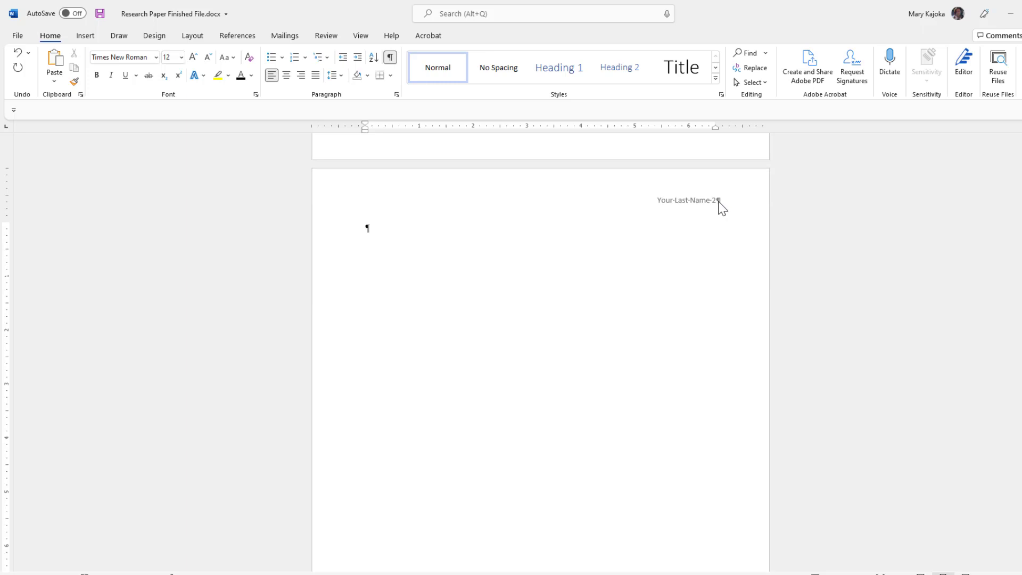
scroll(720, 205, down, 8)
scroll(723, 210, down, 2)
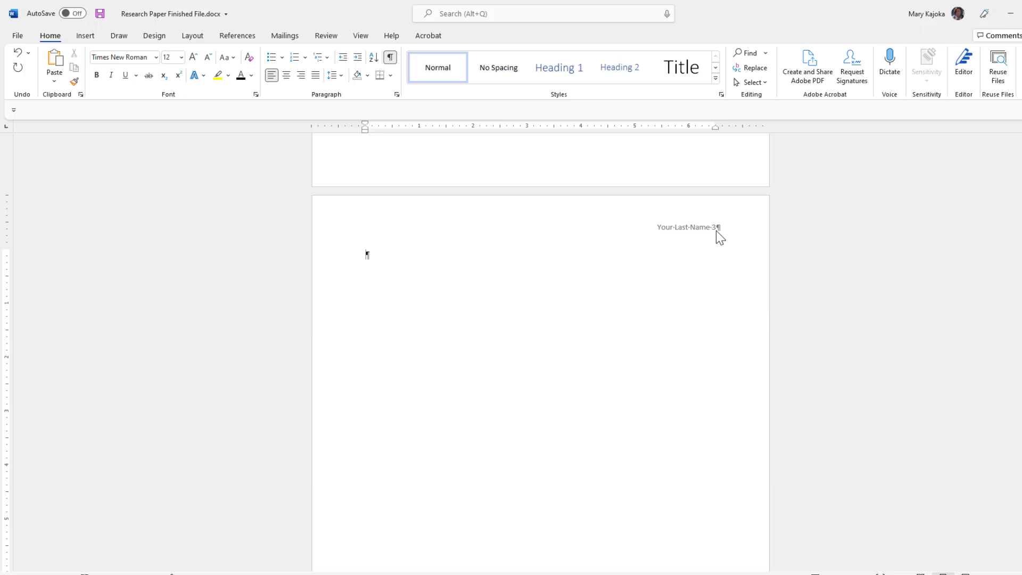
double_click(407, 216)
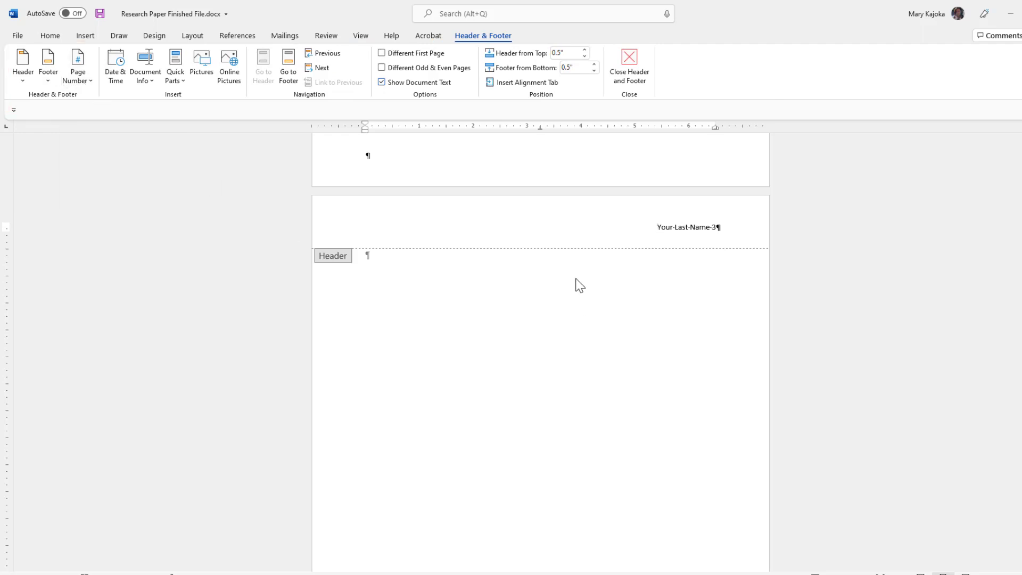
scroll(601, 229, up, 20)
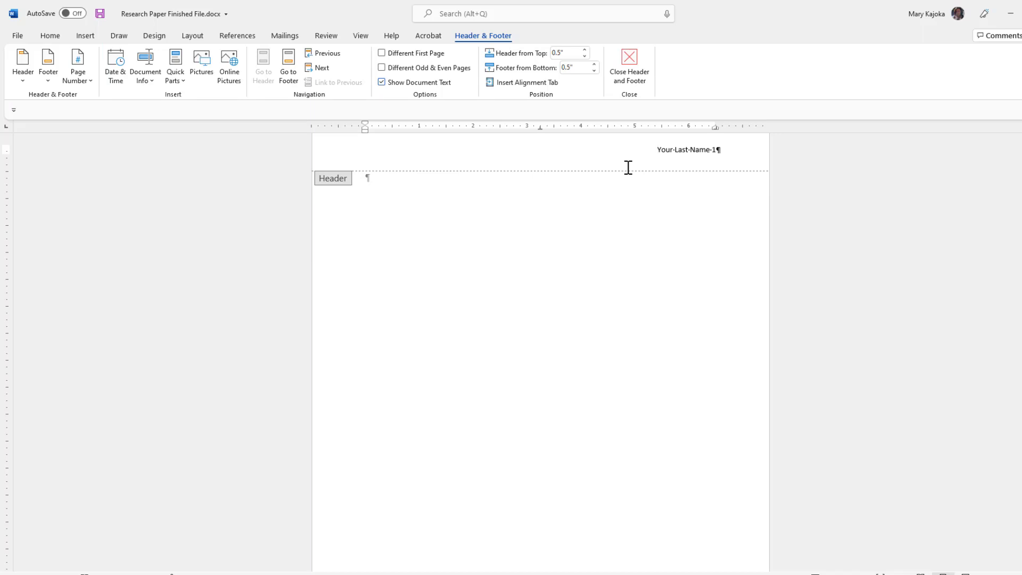
double_click(639, 171)
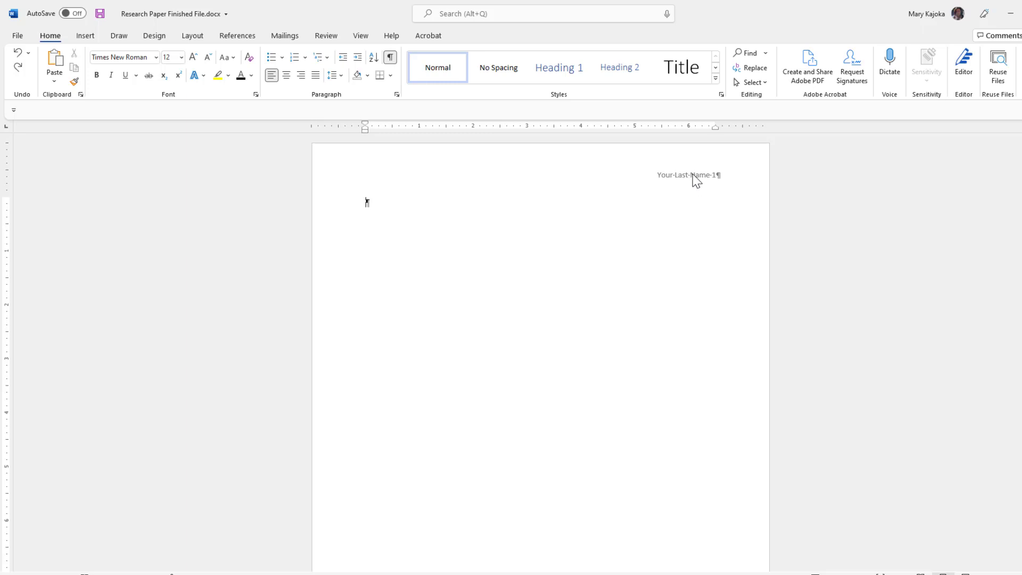
scroll(692, 178, down, 3)
scroll(692, 177, down, 2)
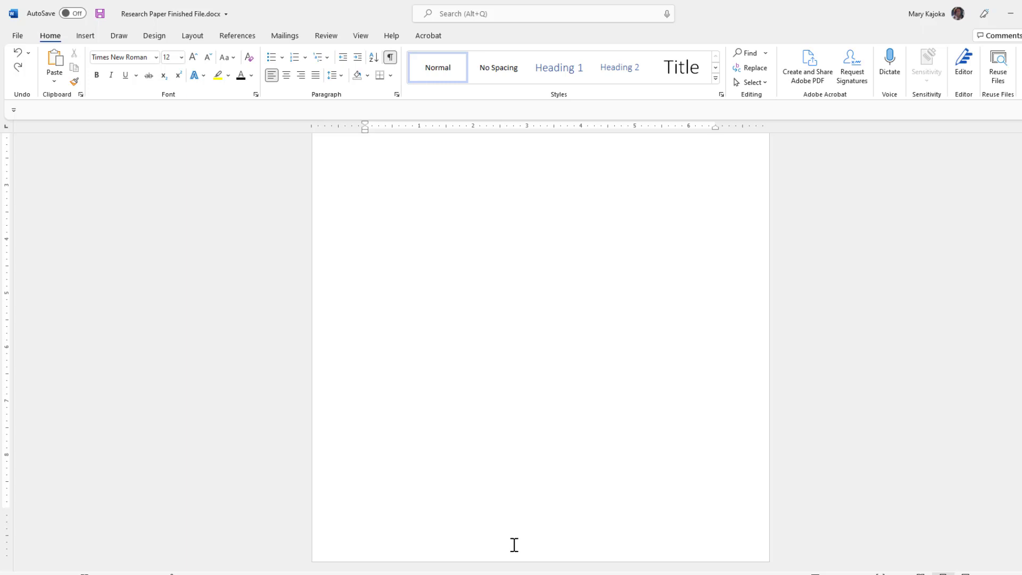
Open the page footer and place the insertion point at its centre.
double_click(518, 544)
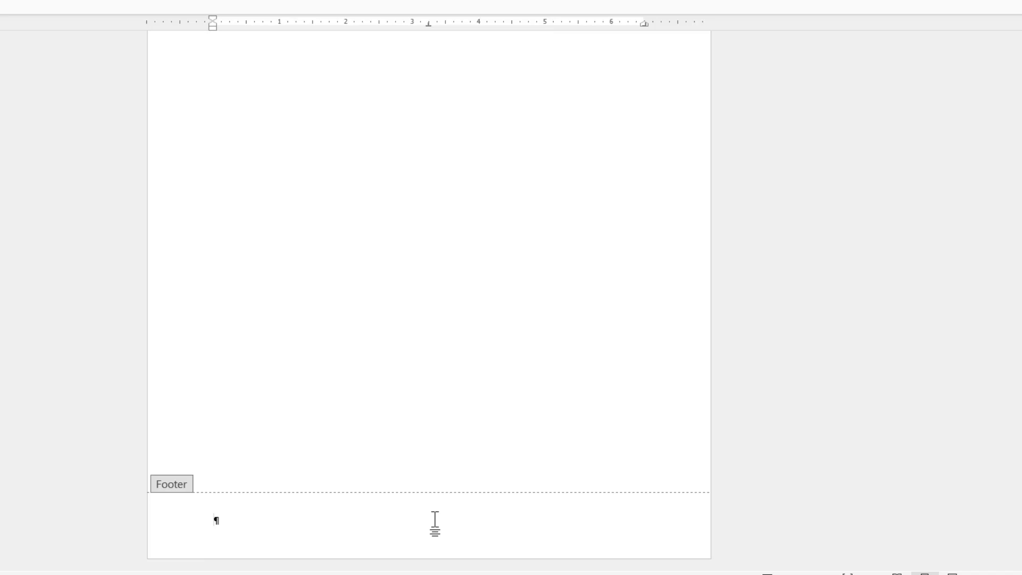
double_click(435, 524)
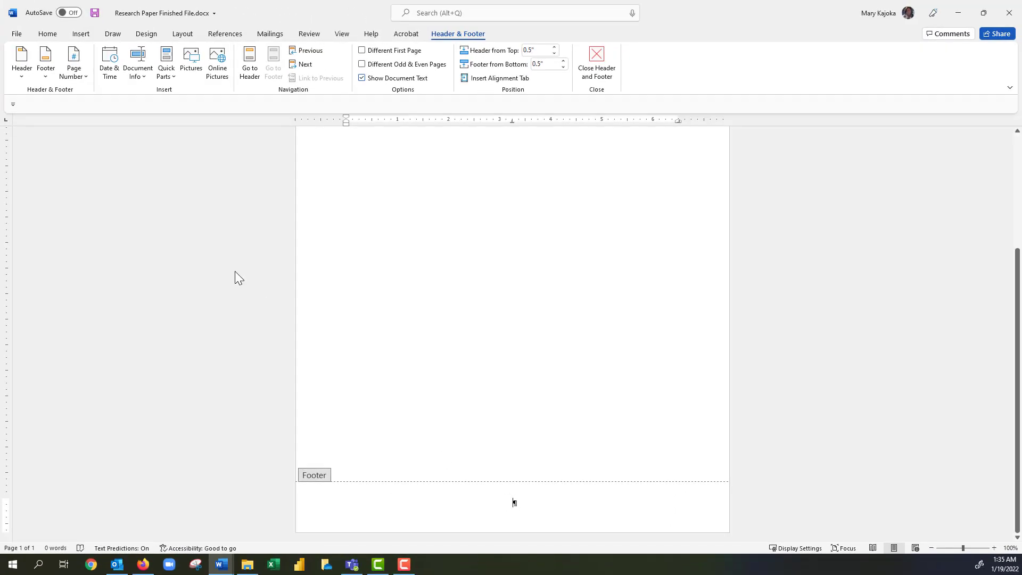
Insert a centred Bold Numbers 'Page 1 of 1' page number in the footer.
click(85, 79)
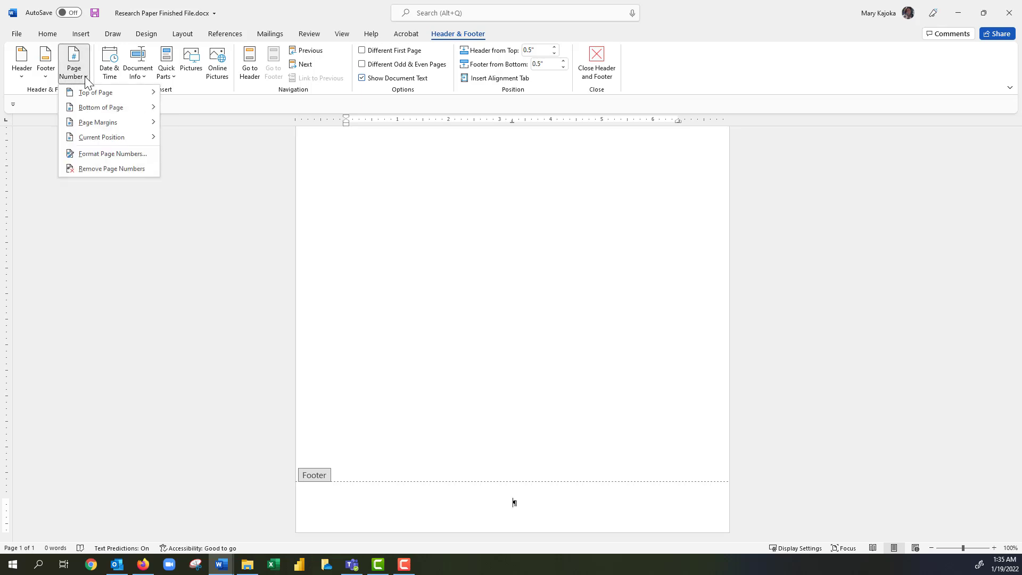
mouse_move(93, 140)
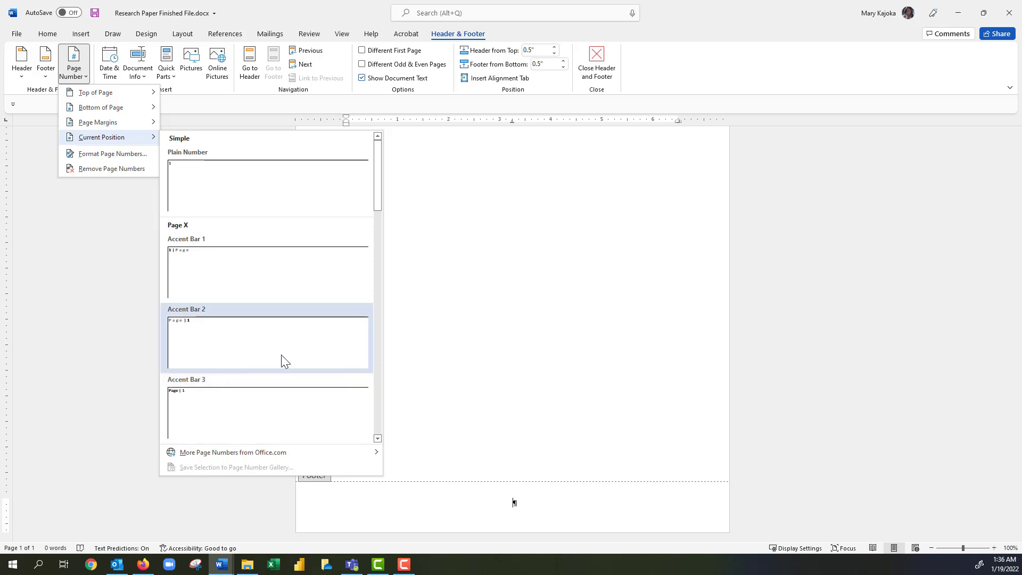
scroll(281, 354, down, 3)
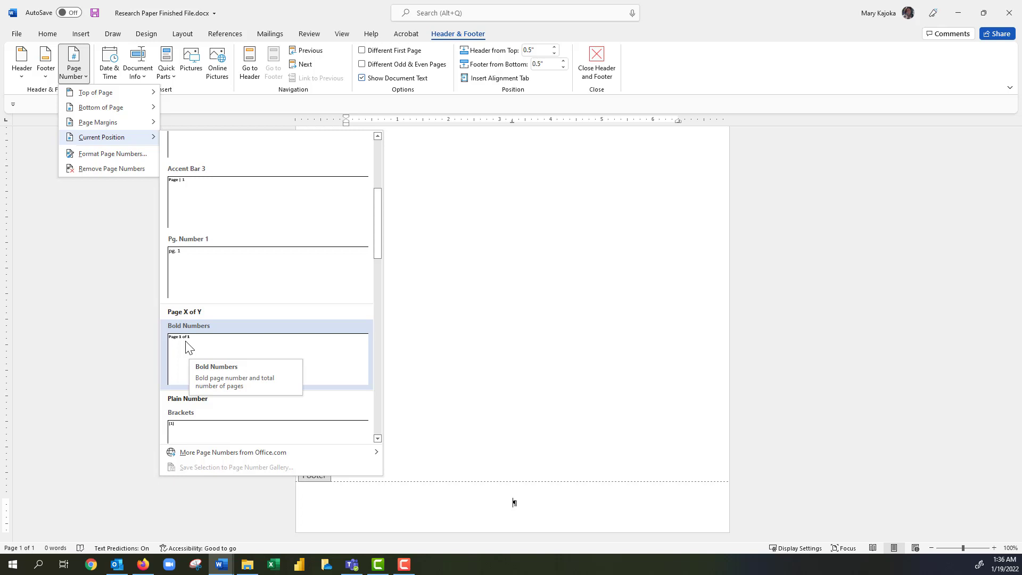
click(188, 342)
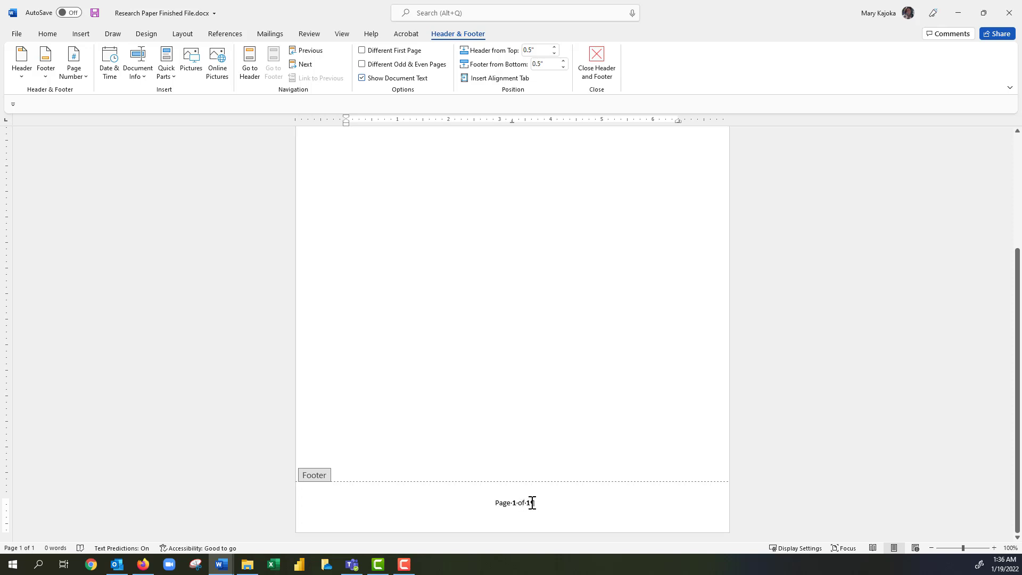
Close the page number styles without another choice and return to the body text.
click(80, 74)
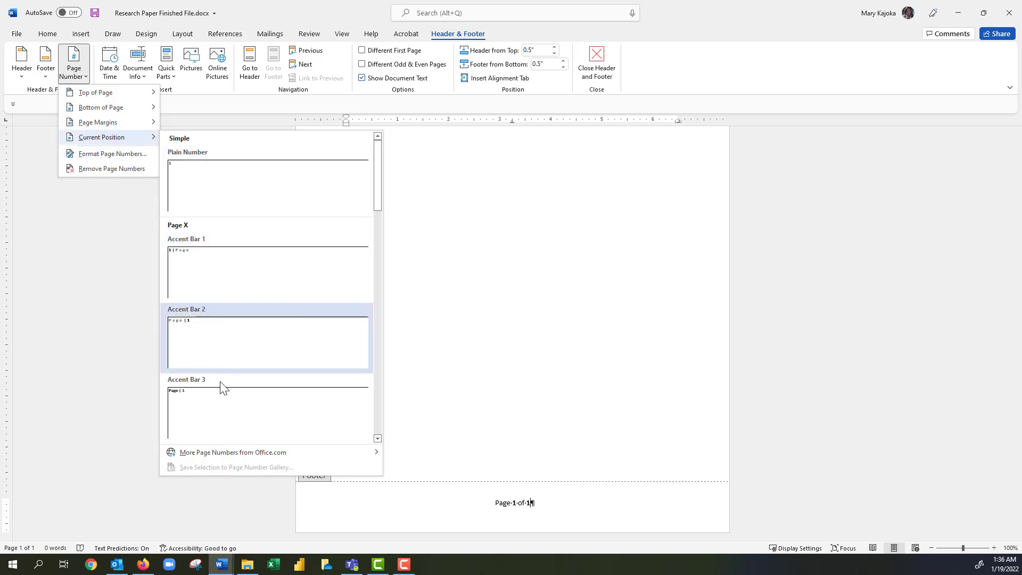
scroll(216, 387, down, 10)
scroll(213, 333, up, 12)
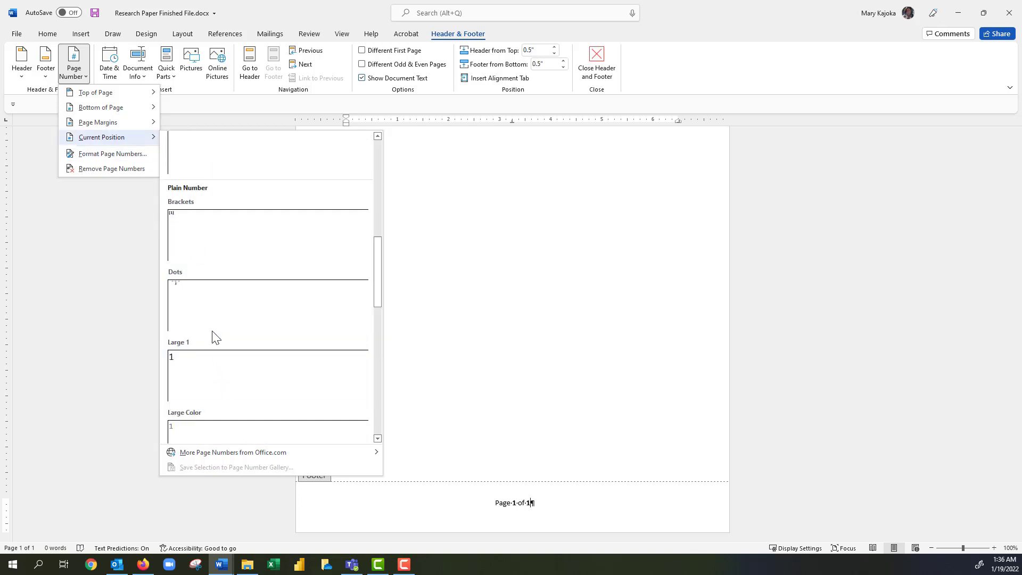
scroll(212, 321, up, 5)
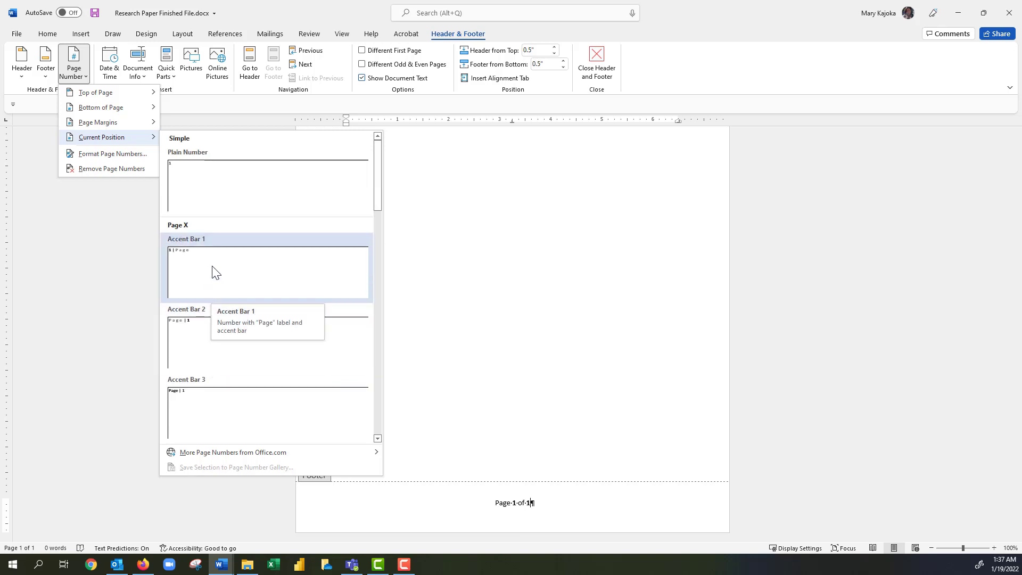
key(Escape)
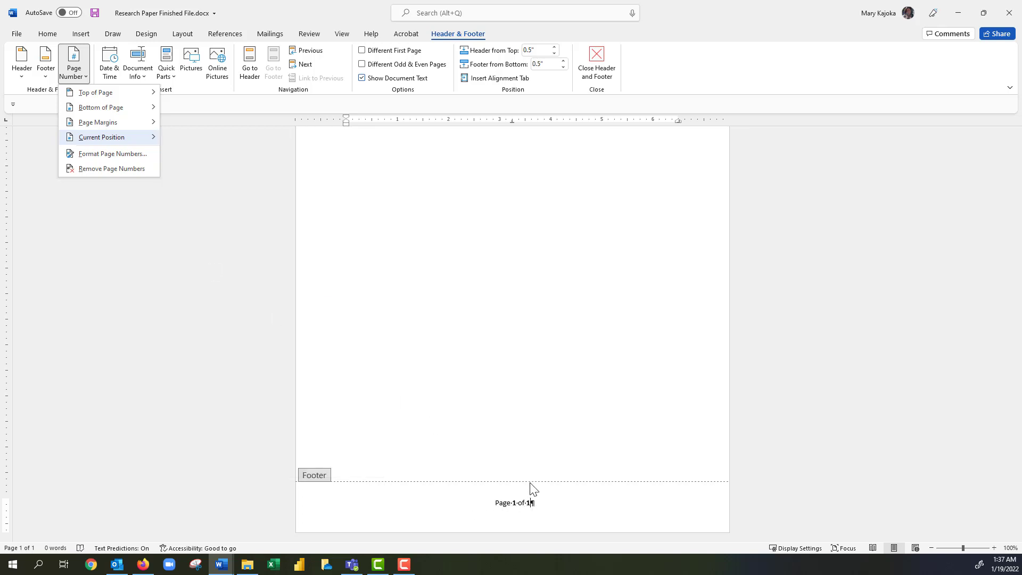
key(Escape)
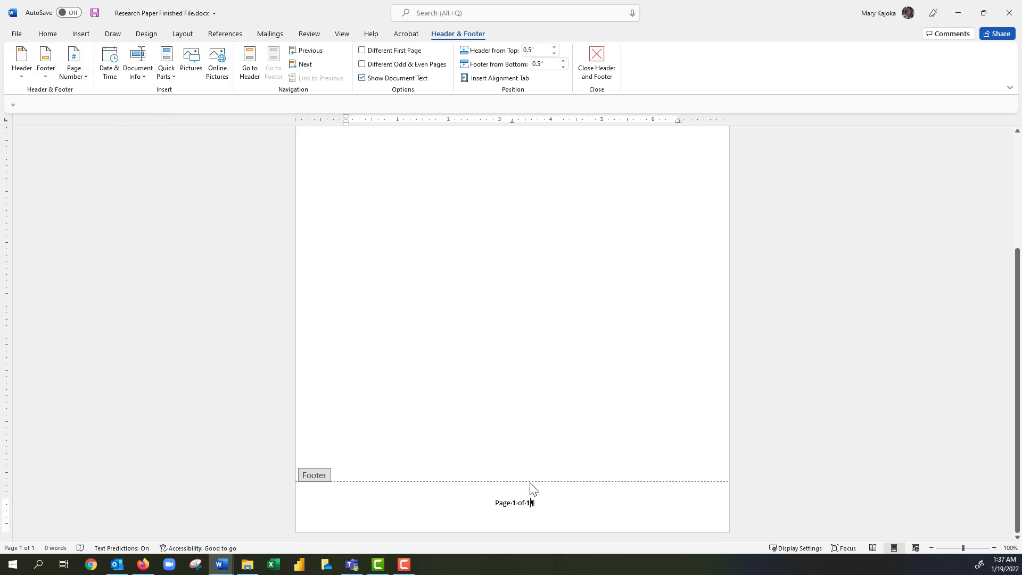
double_click(522, 479)
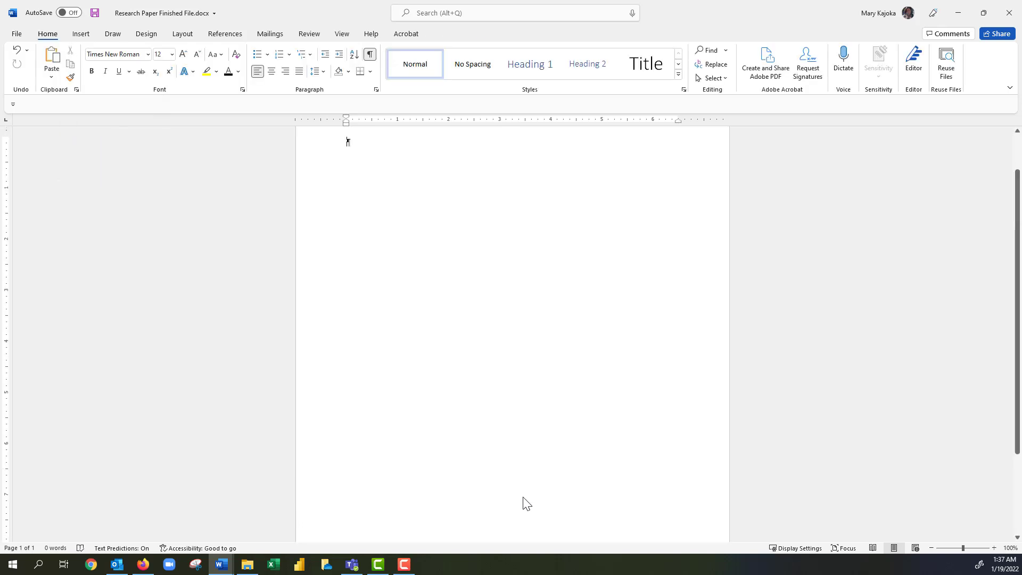
Scroll through the pages' footers and add a page with a Ctrl+Enter page break.
scroll(526, 503, down, 5)
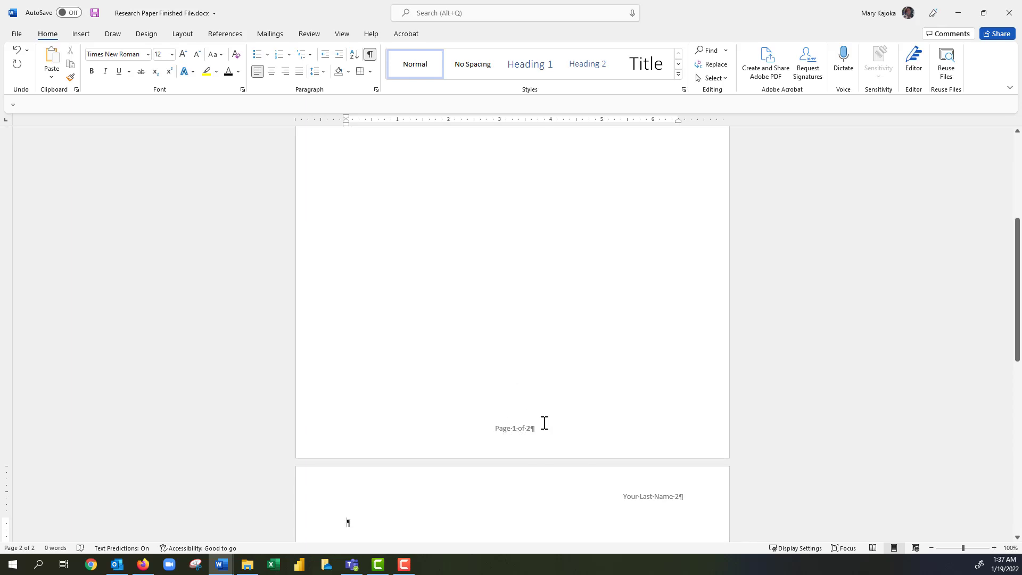
scroll(542, 424, down, 5)
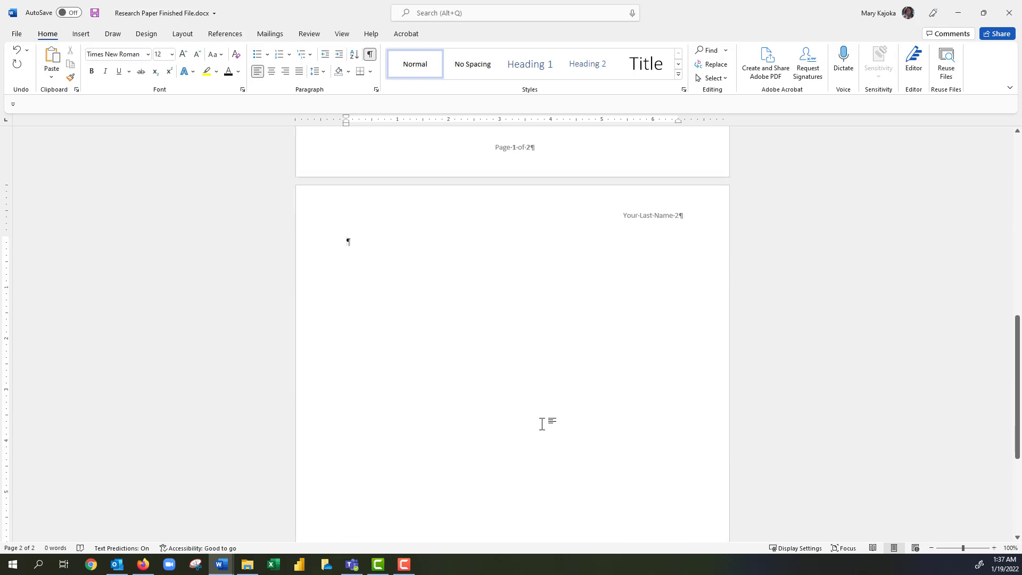
scroll(575, 349, down, 4)
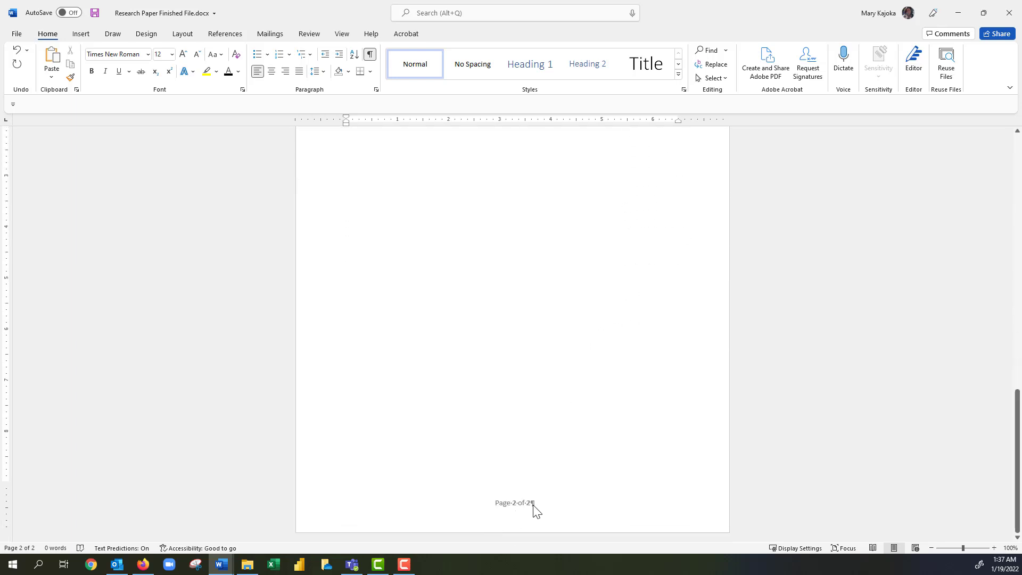
key(ctrl+Return)
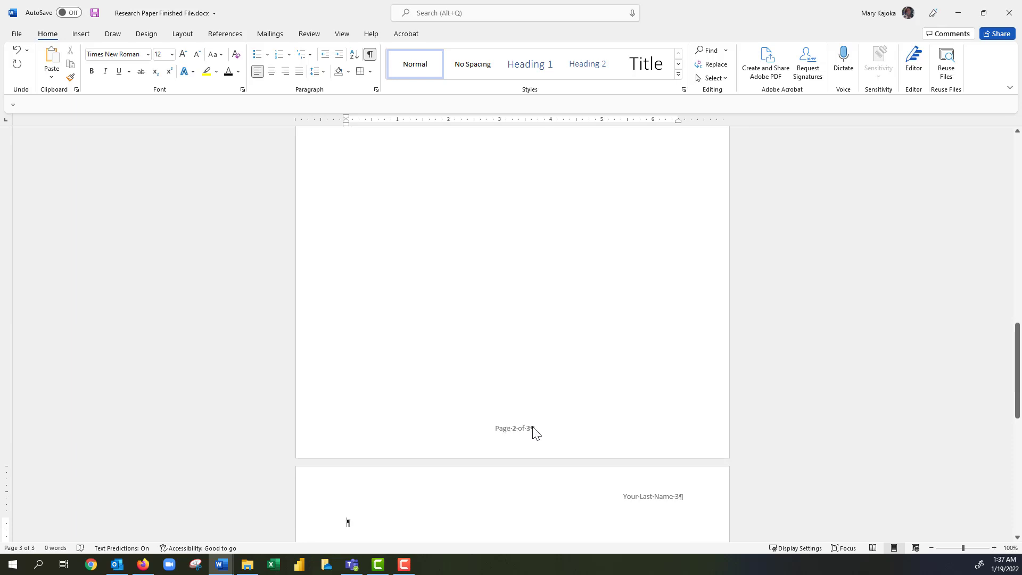
scroll(533, 434, down, 3)
scroll(532, 434, down, 10)
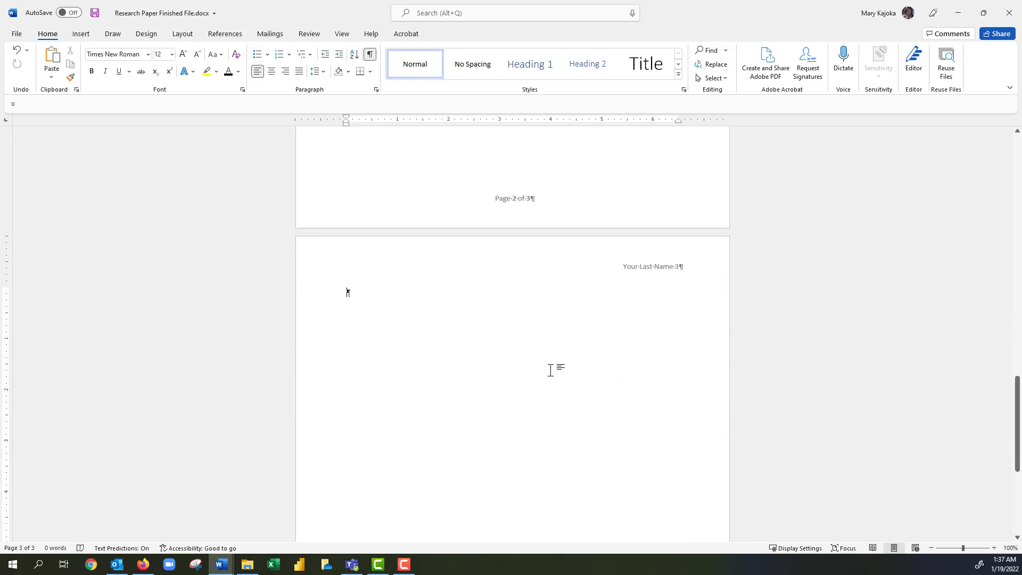
scroll(544, 373, down, 4)
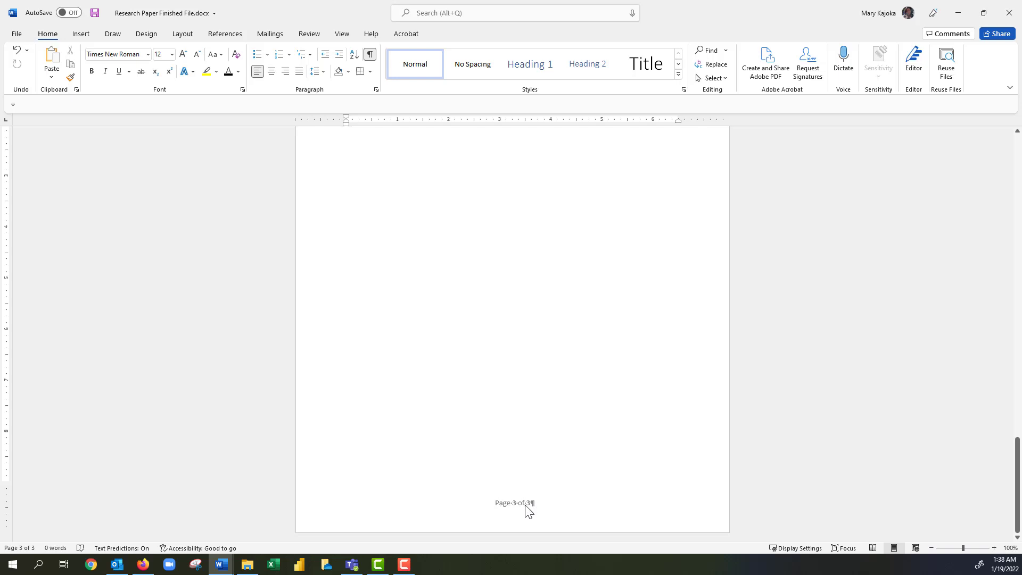
Undo the extra page, then paste the 'First Name and Last Name' line and start a new line.
key(ctrl+z)
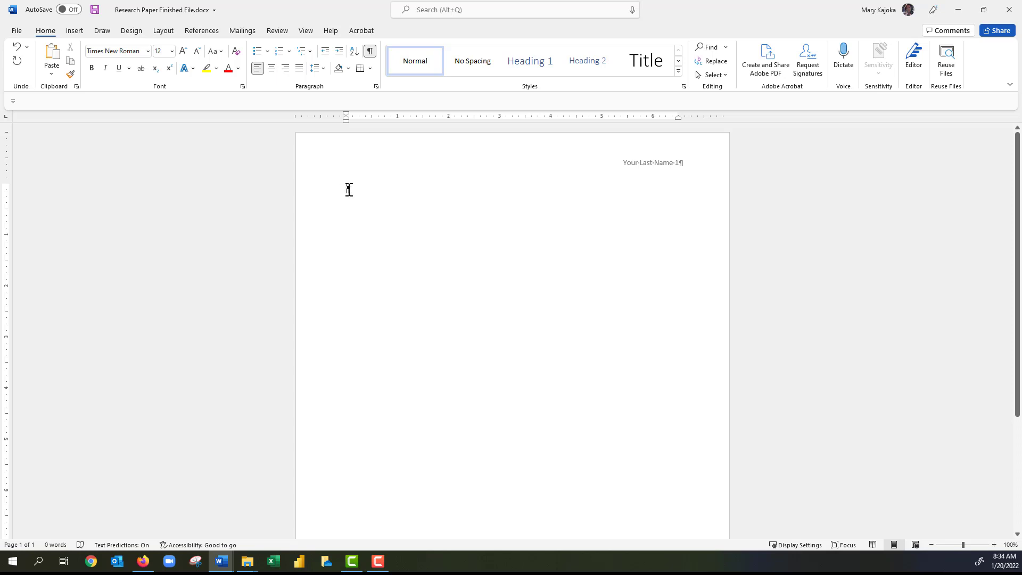
text(First Name and Last Name)
key(Return)
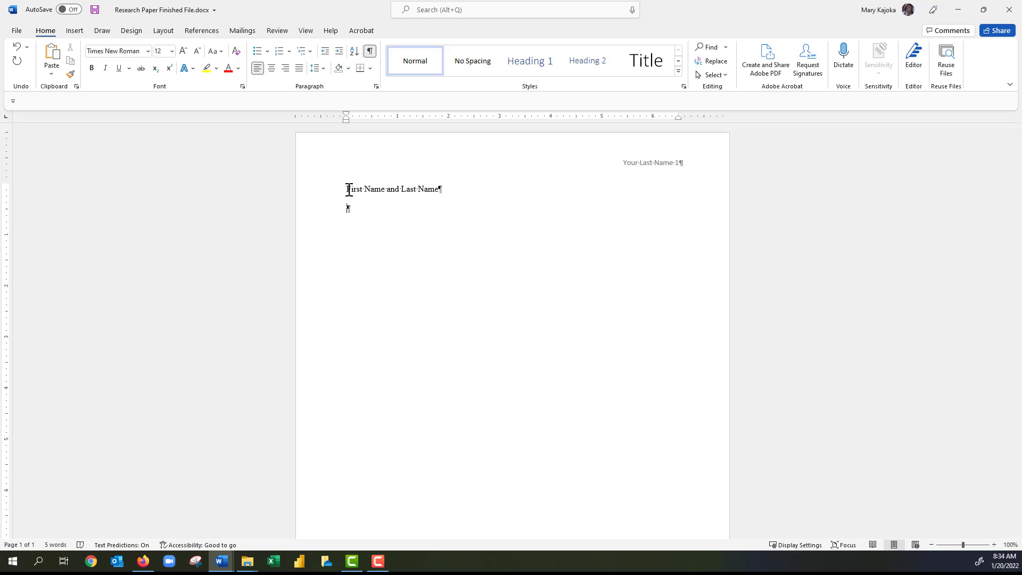
Enter the professor's name and 'English 245' as two new heading lines.
key(Return)
text(English )
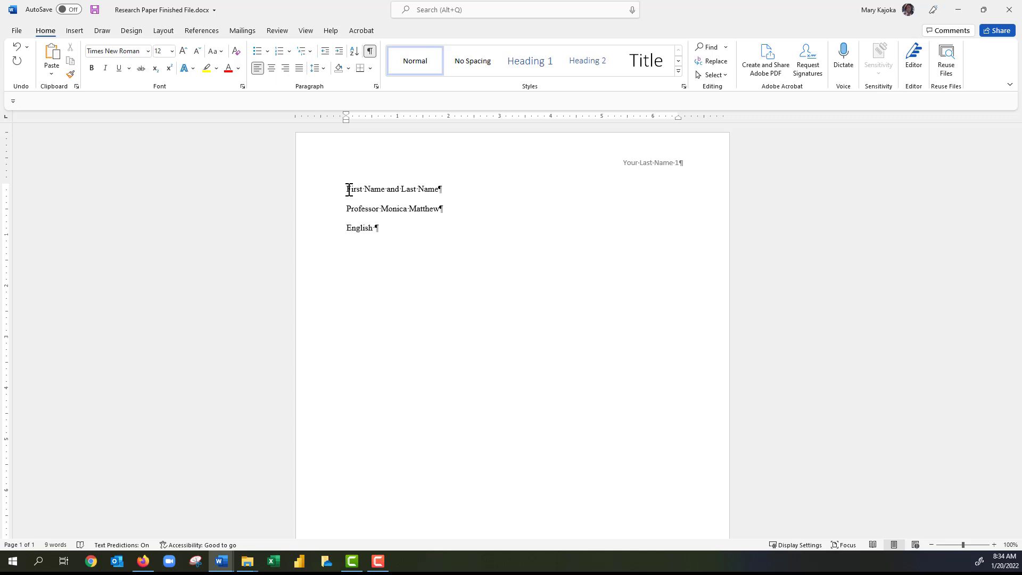
text(245)
key(Return)
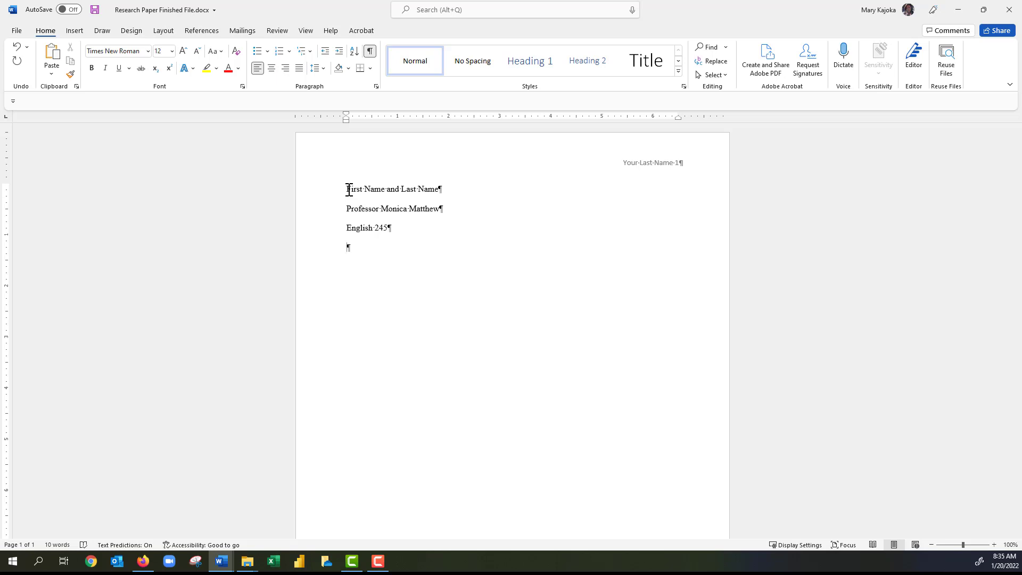
Insert the date in the 'January 20, 2022' format and start a new line.
key(alt+n)
key(d)
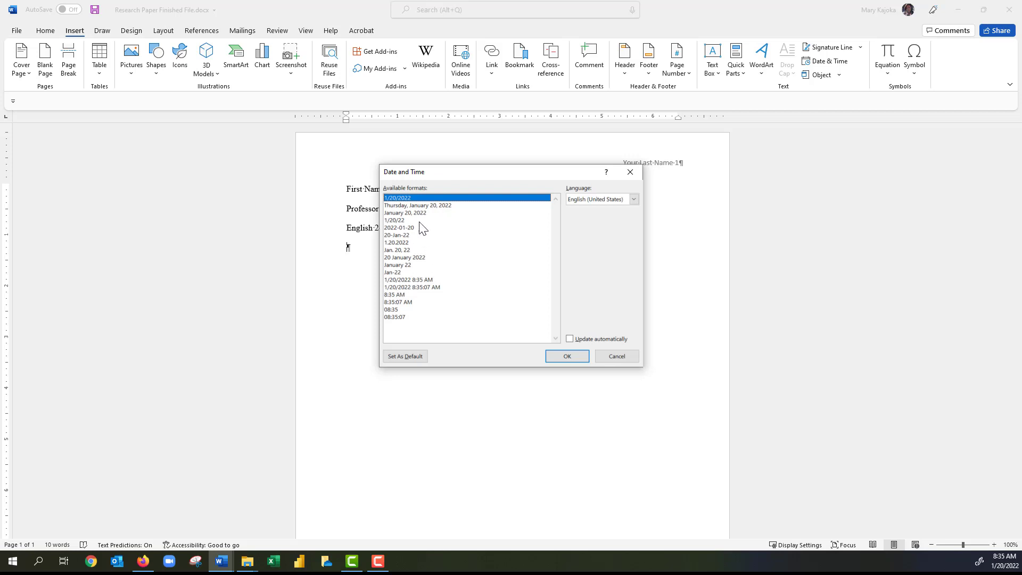
click(397, 213)
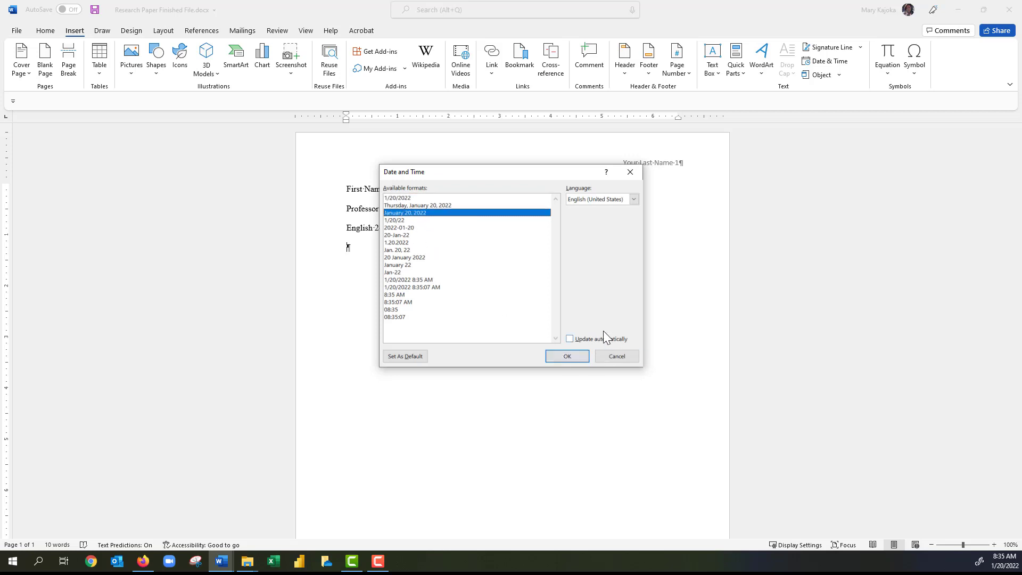
click(567, 357)
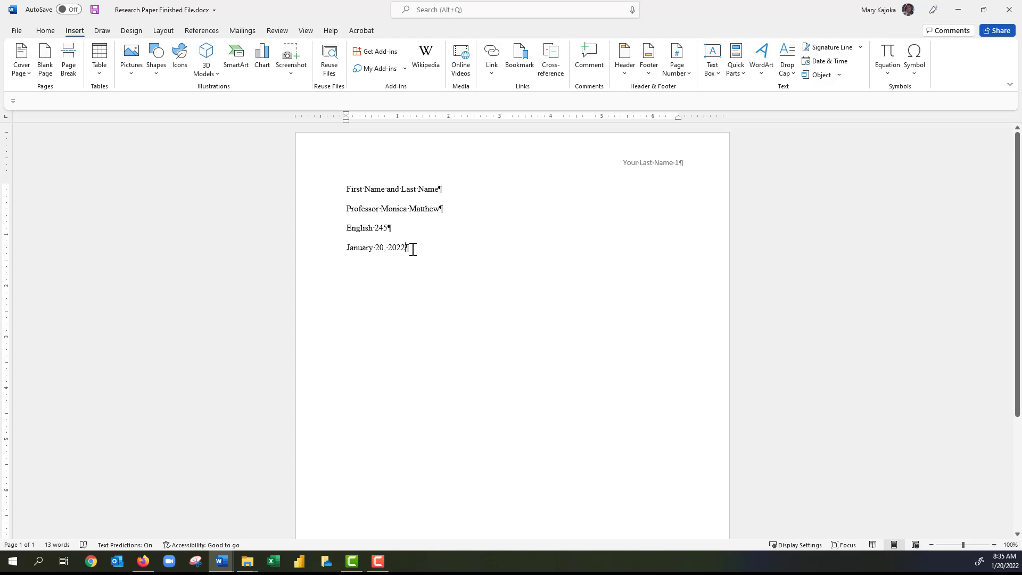
key(Return)
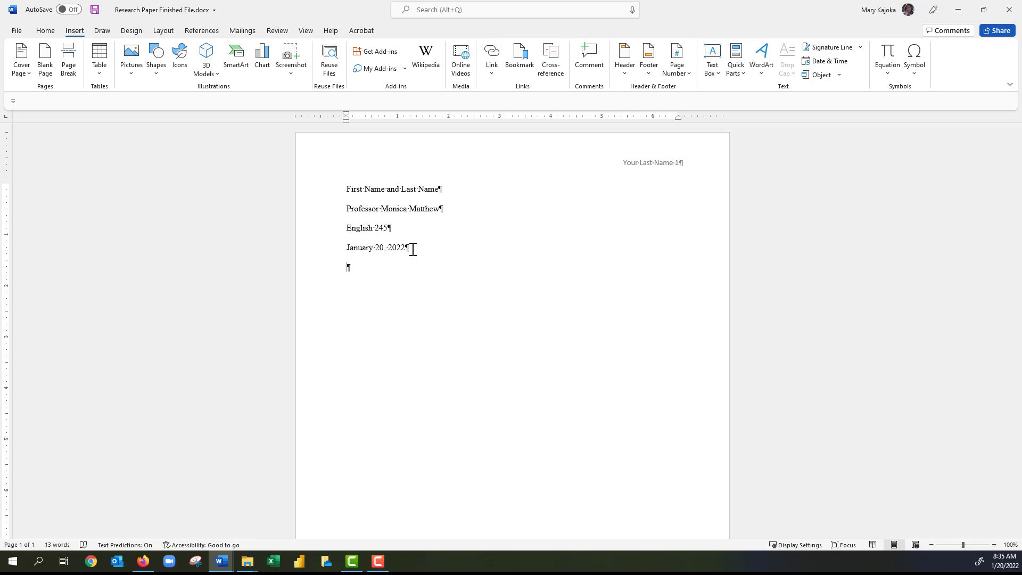
Type the title 'Manufacturing Alternate Powered Vehicles', centre it with Ctrl+E, and start a new line.
text(Manu)
text(facturing Alte)
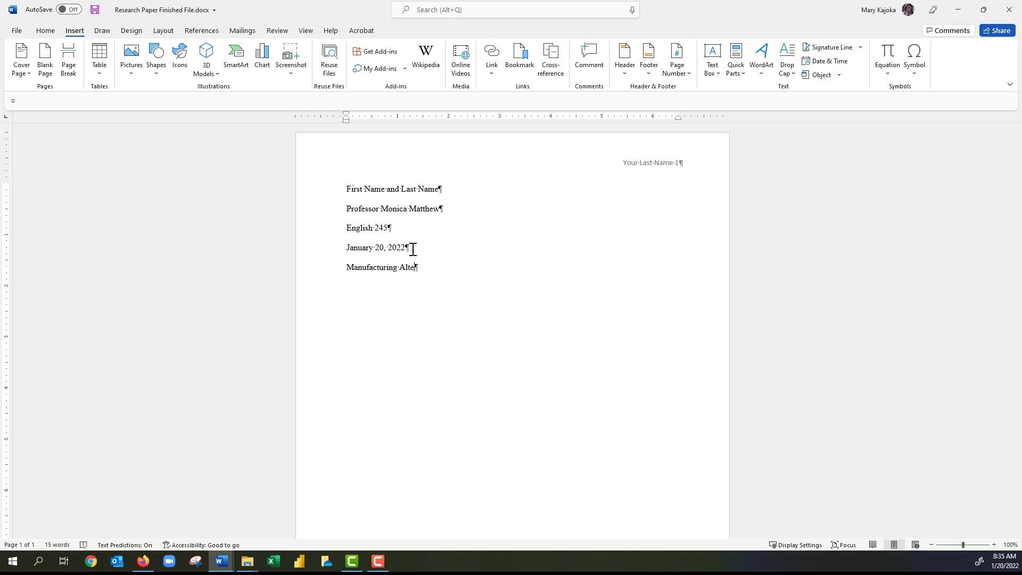
text(rnate Powered Vehicles)
click(46, 31)
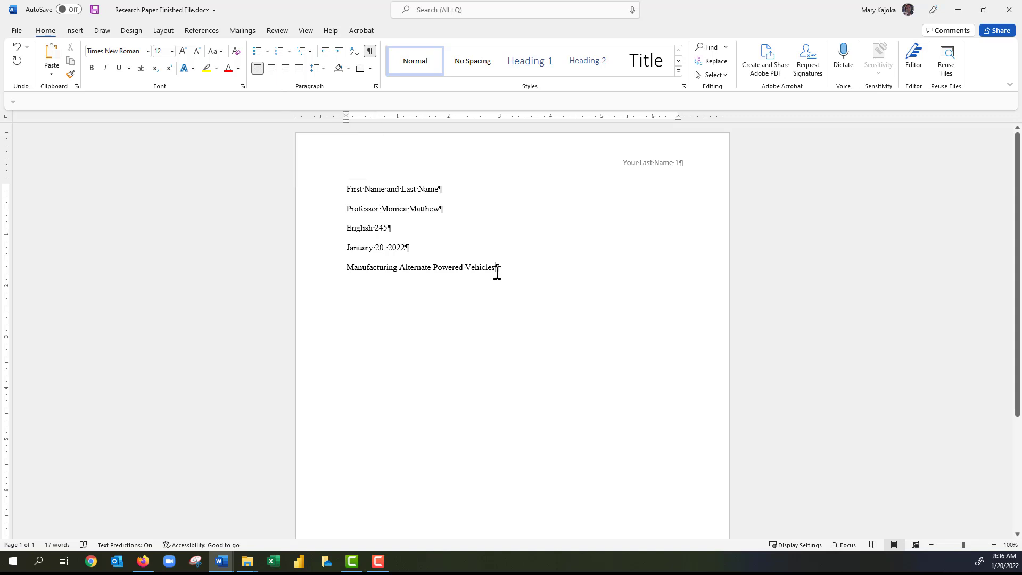
key(ctrl+e)
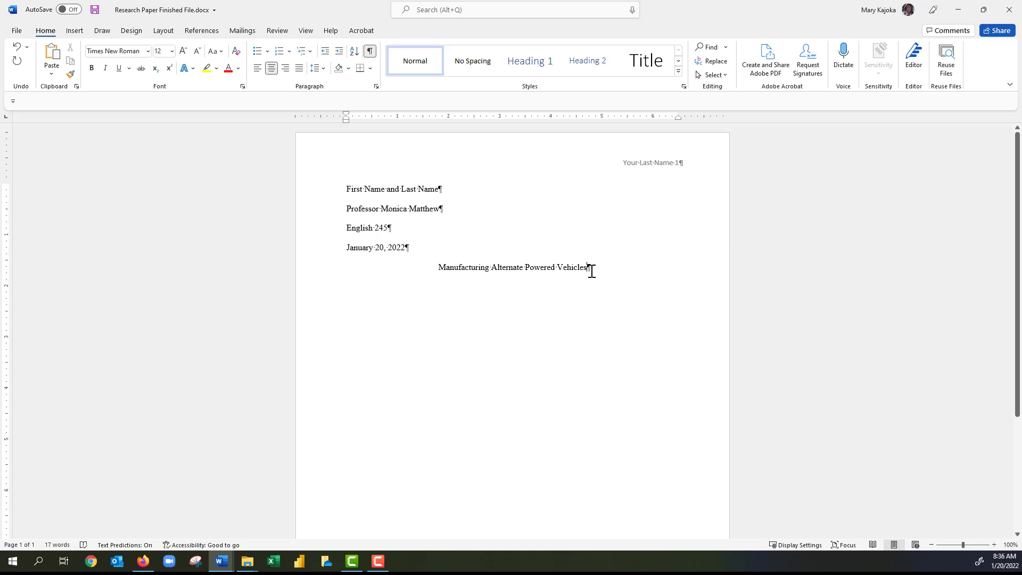
key(Return)
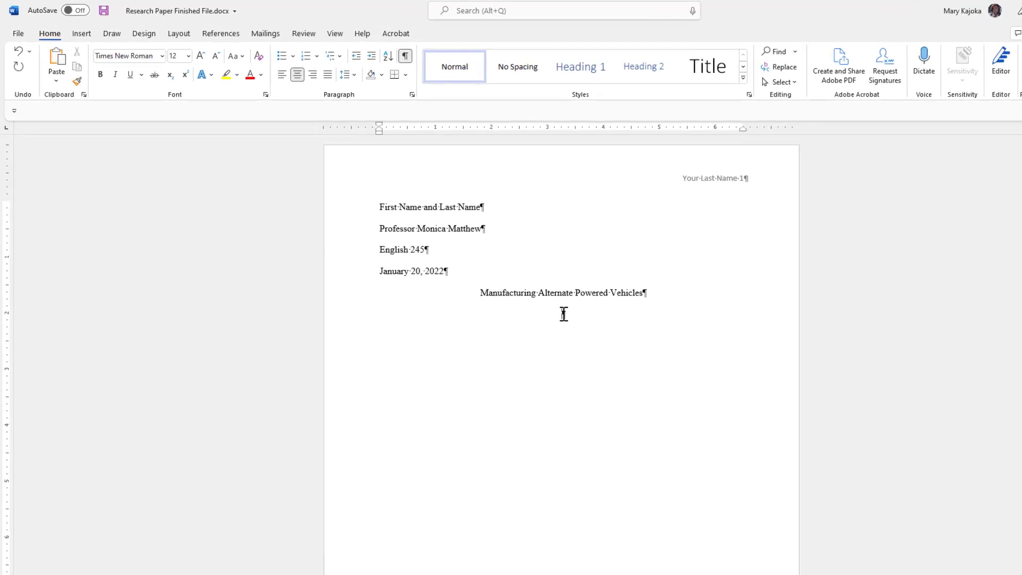
Give the empty line under the title Left alignment and a 0.5" first-line indent.
right_click(564, 314)
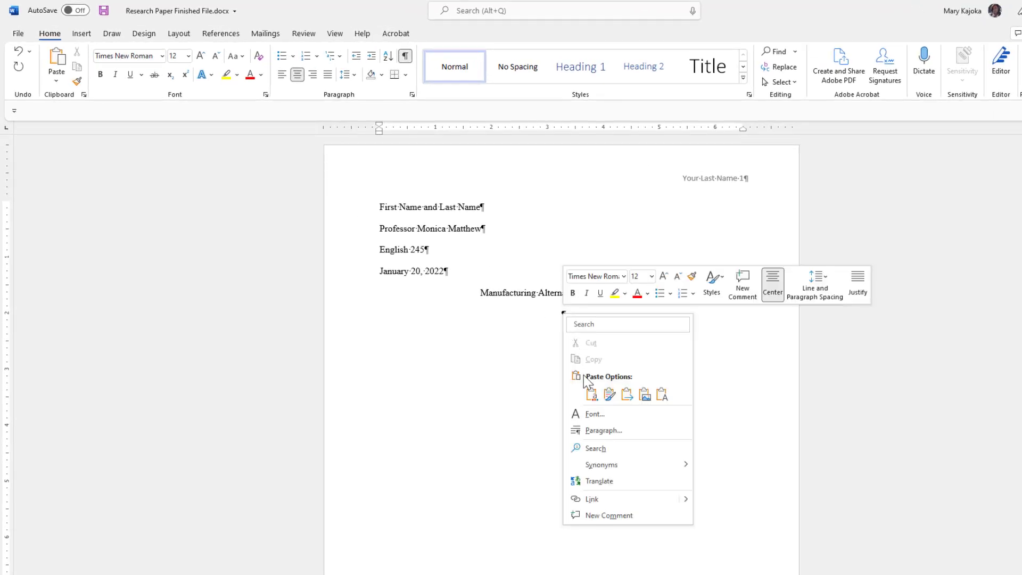
click(602, 438)
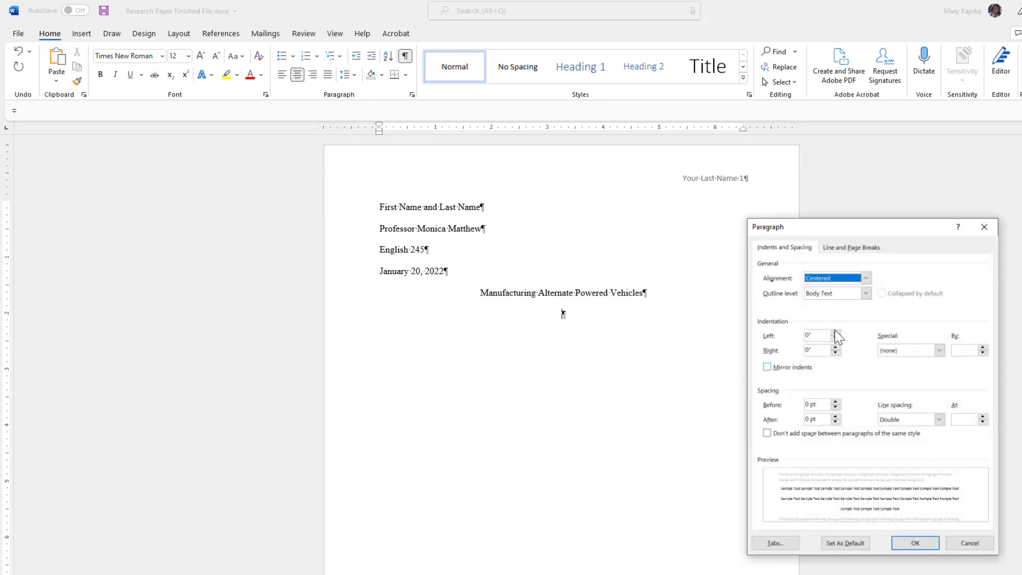
click(866, 278)
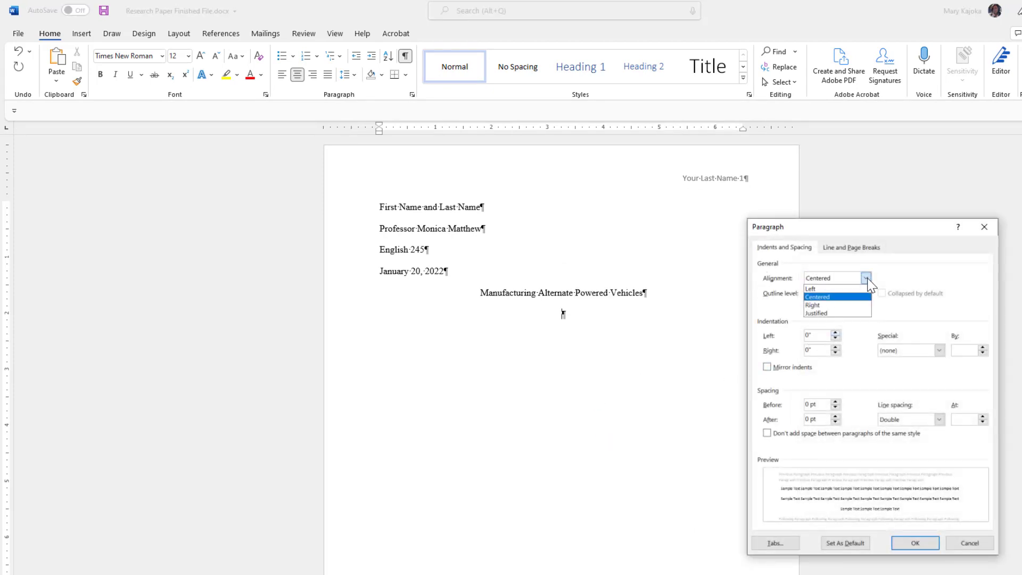
click(829, 290)
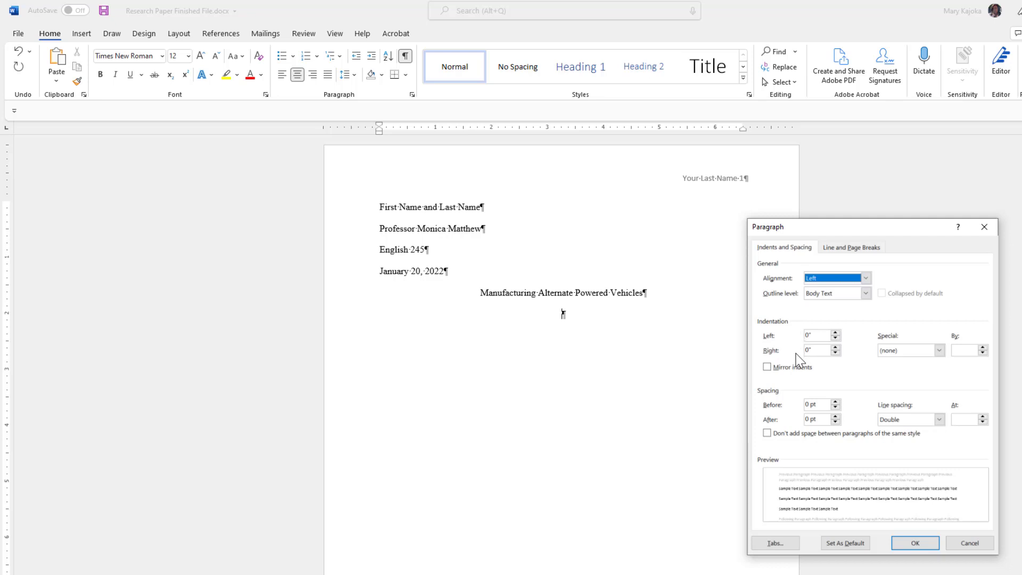
click(939, 350)
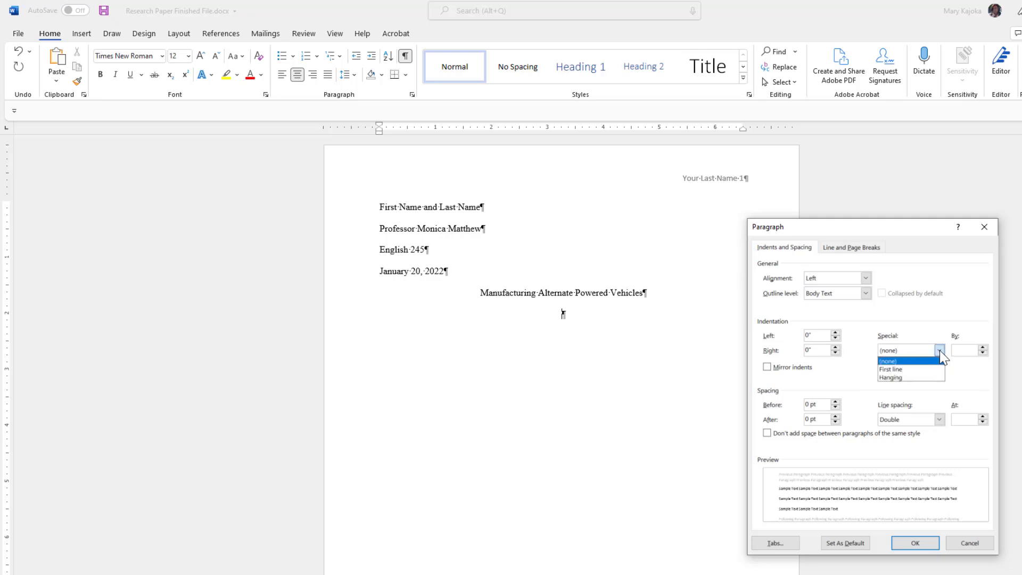
click(903, 369)
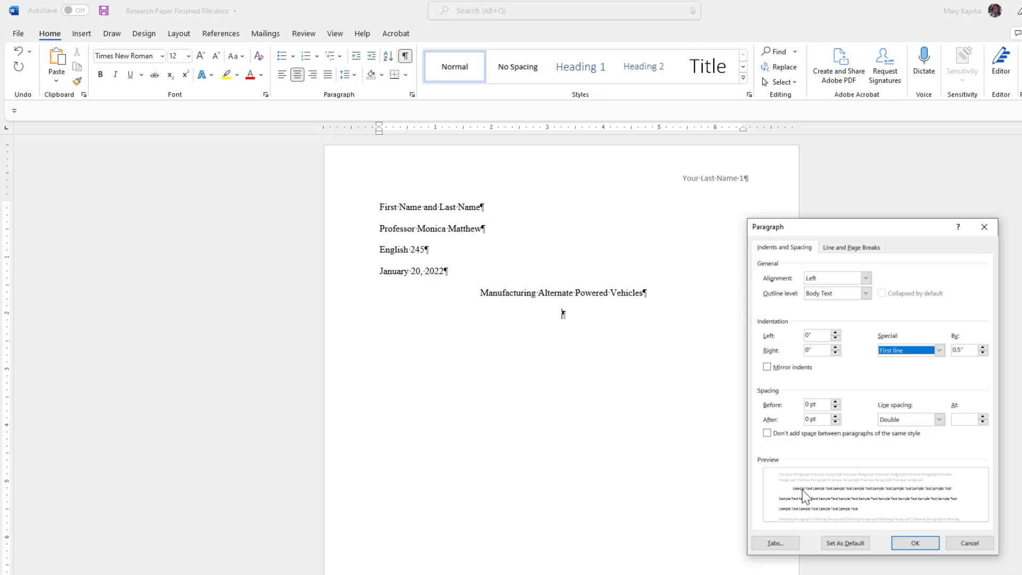
click(924, 546)
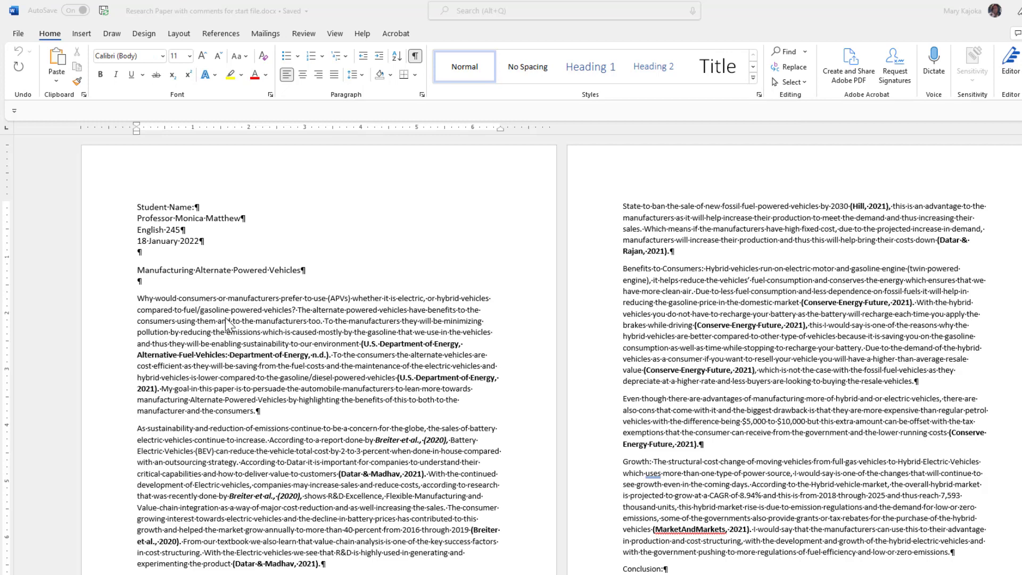
Select the start file's essay from its first paragraph to the end, then switch to Research Paper Finished File.docx.
click(143, 306)
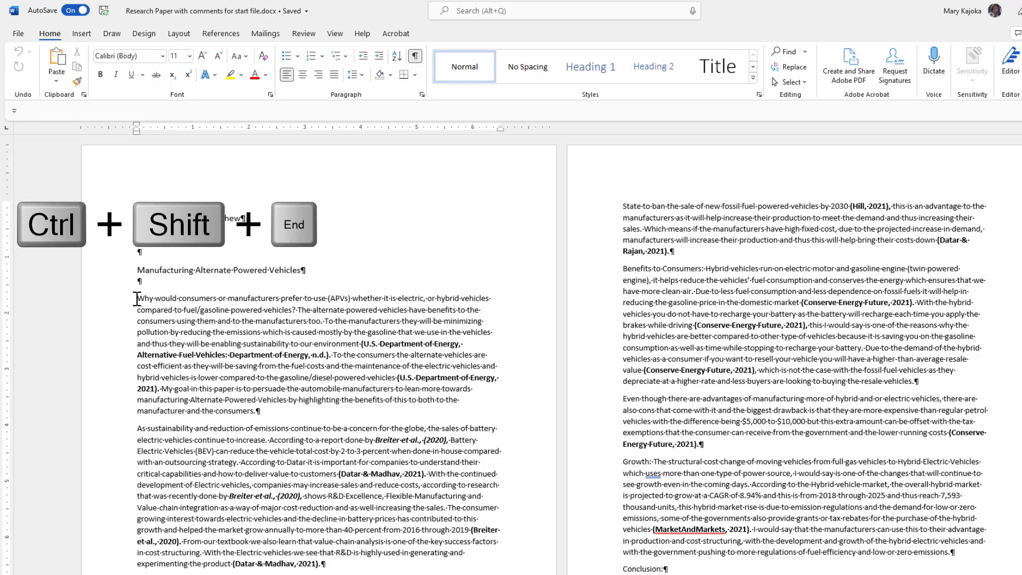
key(ctrl+shift+End)
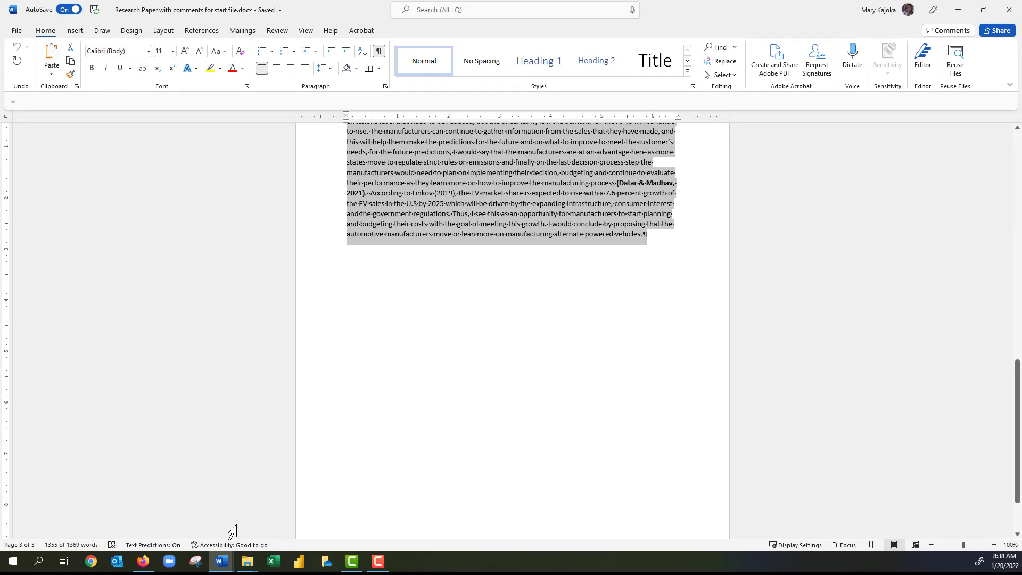
mouse_move(226, 566)
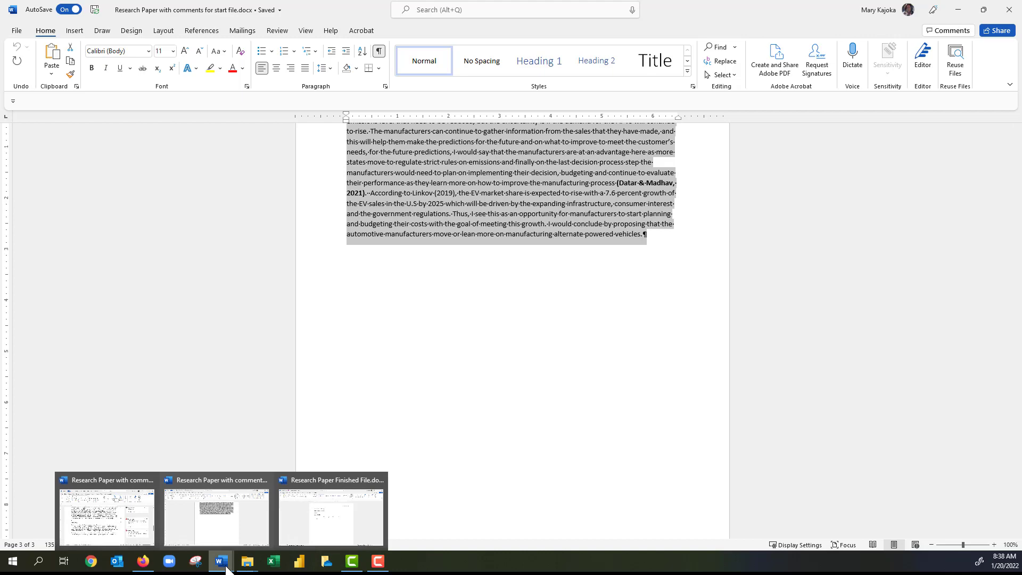
click(331, 530)
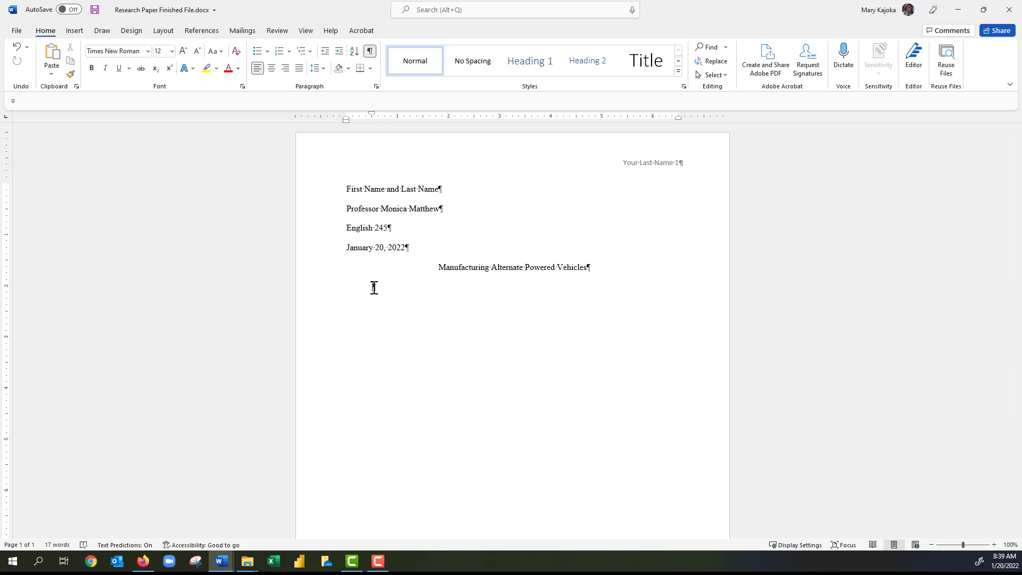
Paste the copied essay below the title with Keep Text Only, then return to page 1's first paragraph.
right_click(374, 287)
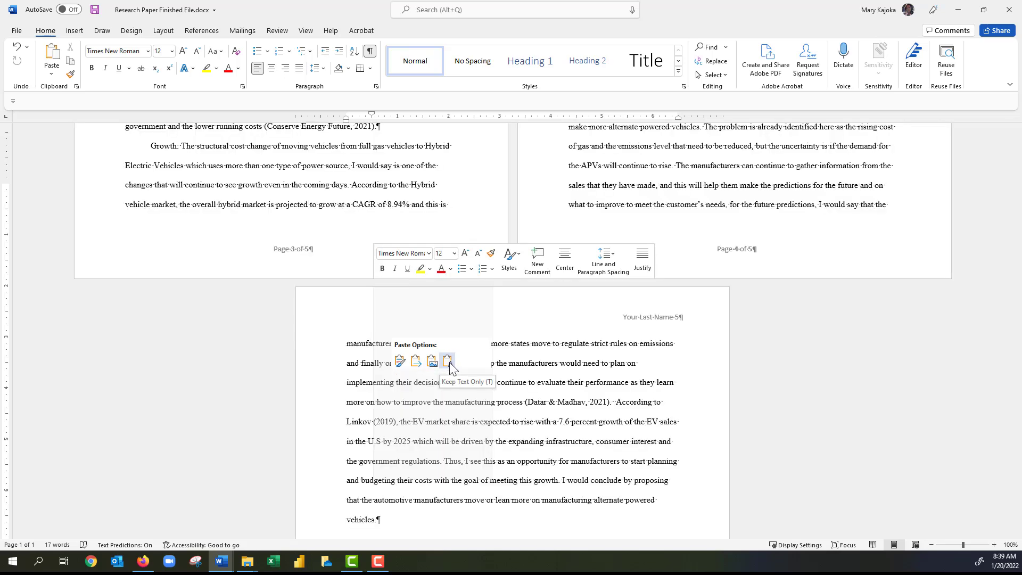
click(449, 362)
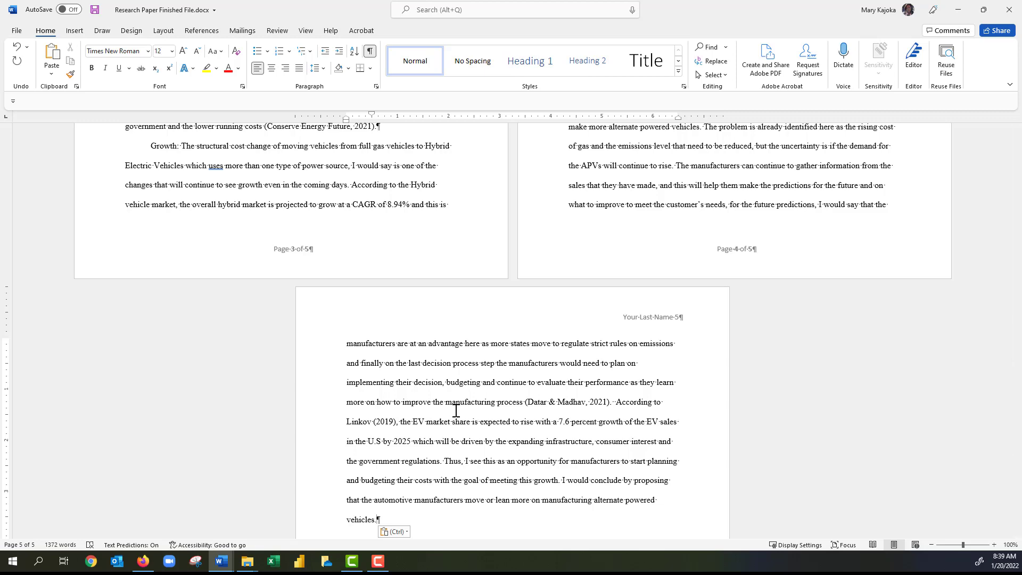
scroll(497, 414, up, 2)
scroll(497, 414, up, 12)
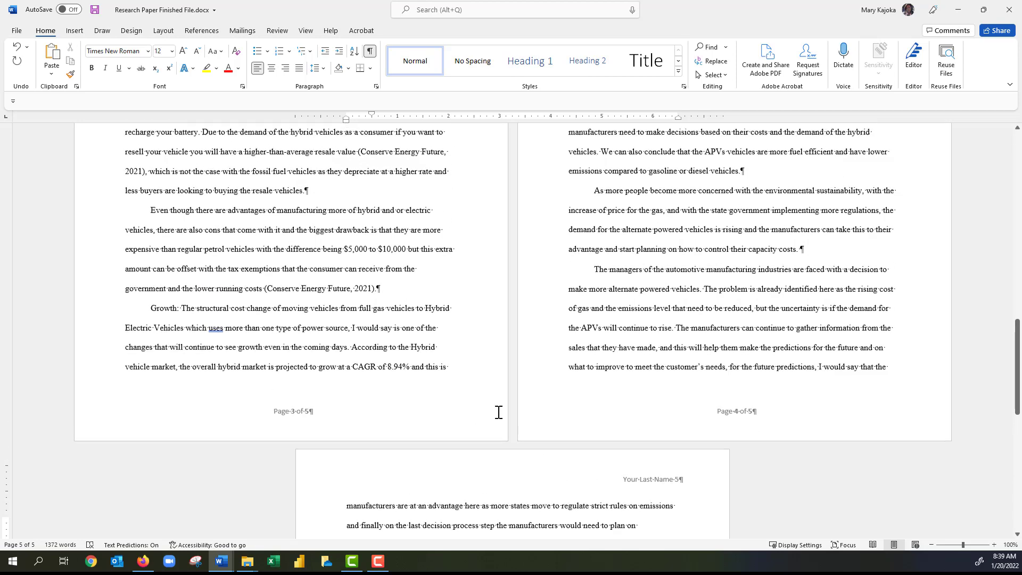
scroll(498, 412, up, 8)
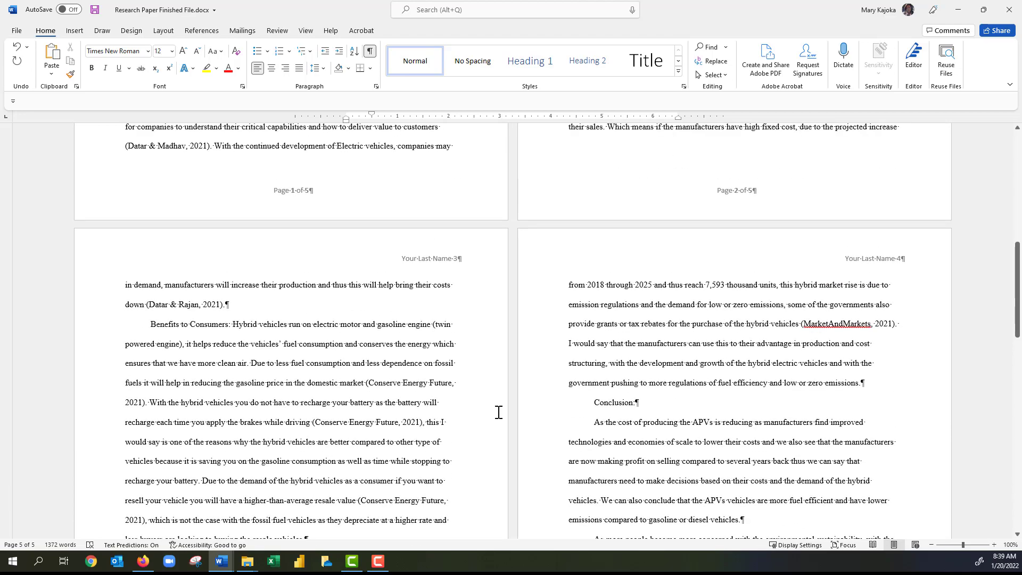
scroll(499, 418, up, 7)
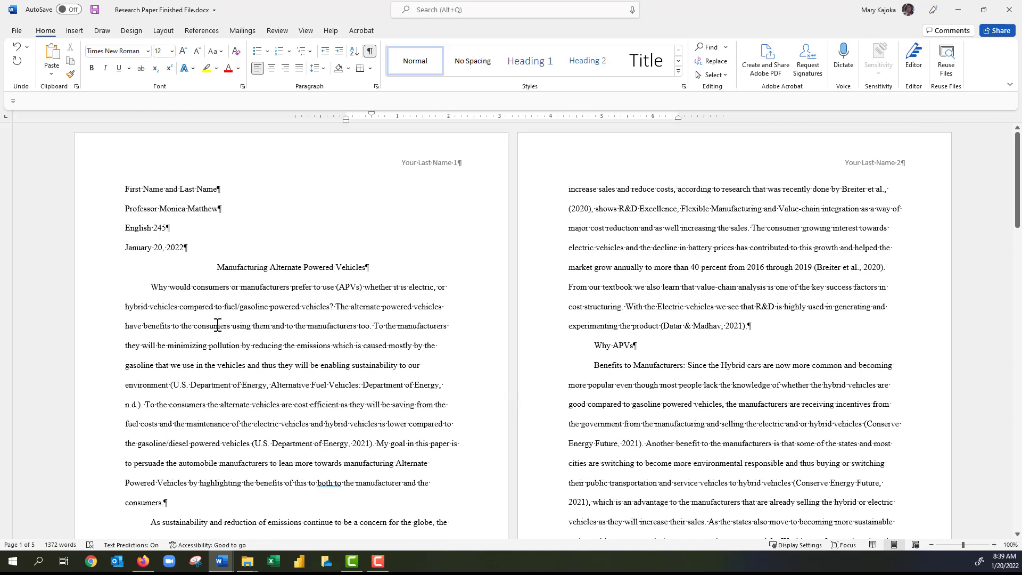
click(355, 310)
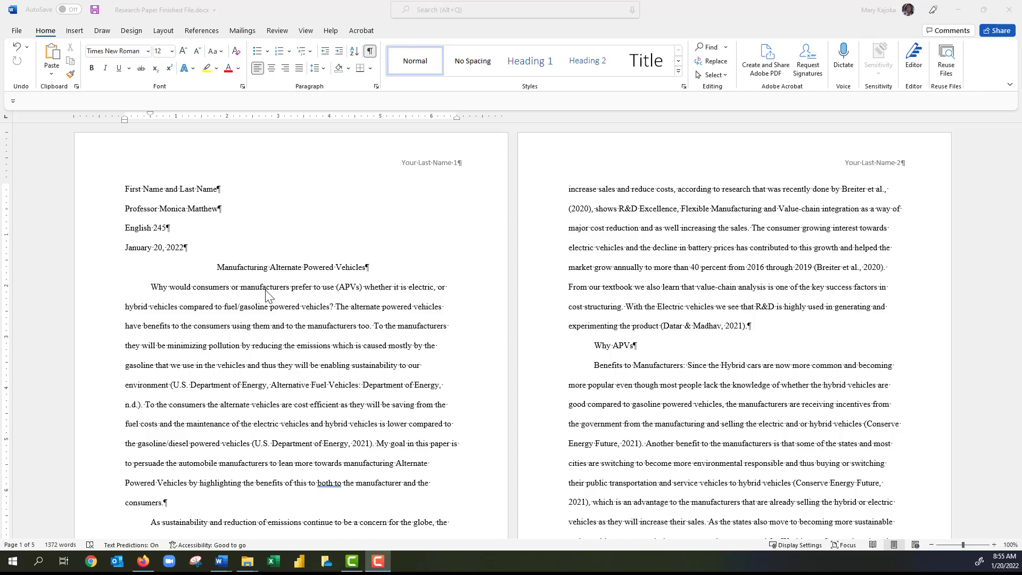
Type 'apv' right after 'use' in the essay's opening sentence.
click(338, 290)
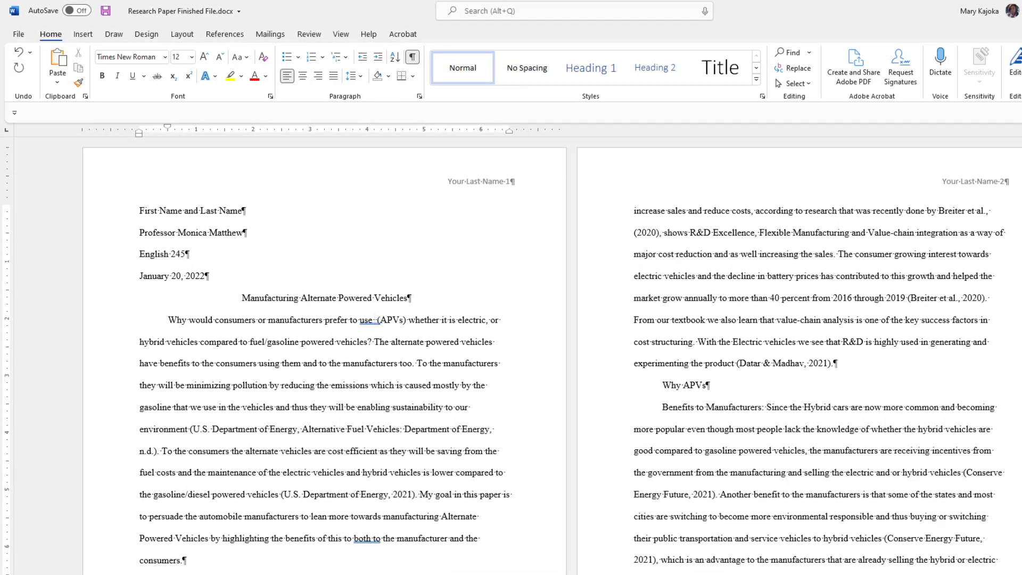
text(apv)
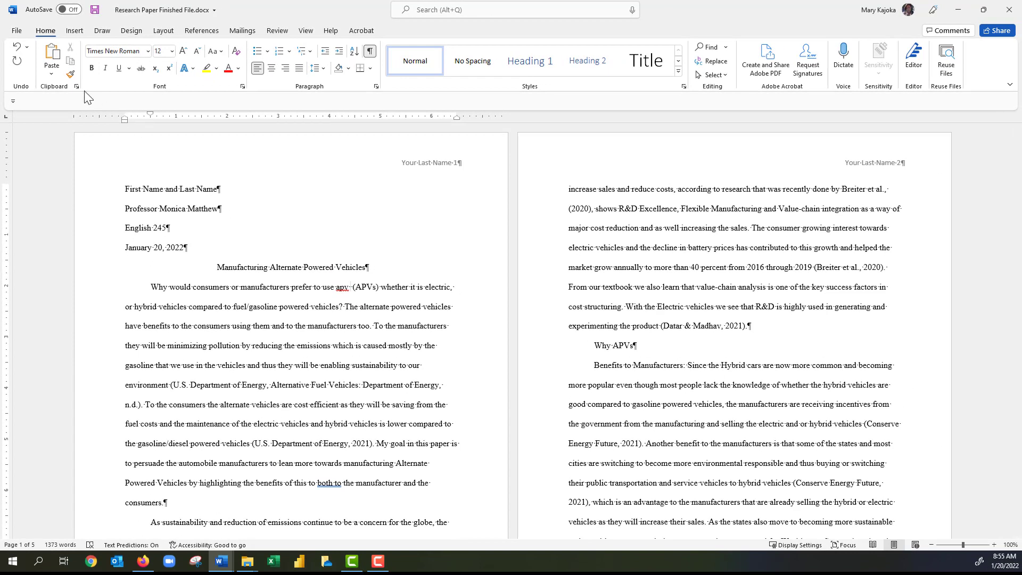
Add an AutoCorrect entry replacing 'apv' with 'Alternate Powered Vehicles (APVs)' via File > Options > Proofing.
click(17, 31)
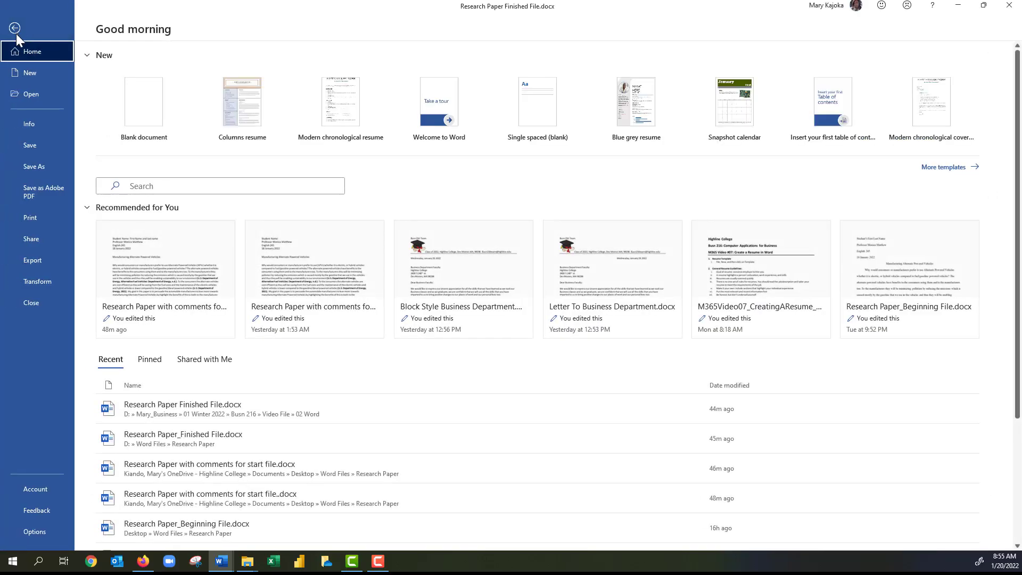
click(33, 532)
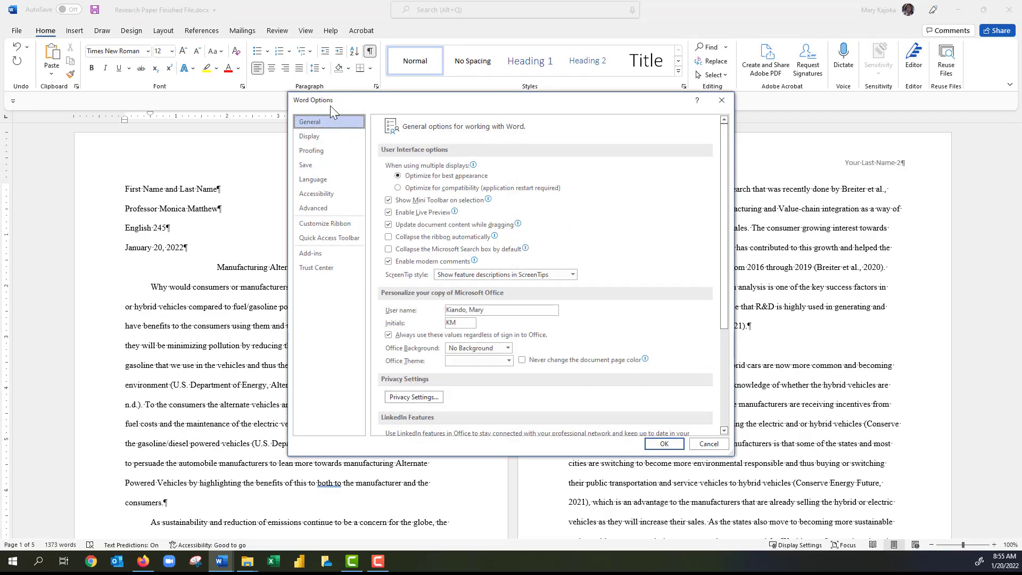
click(314, 150)
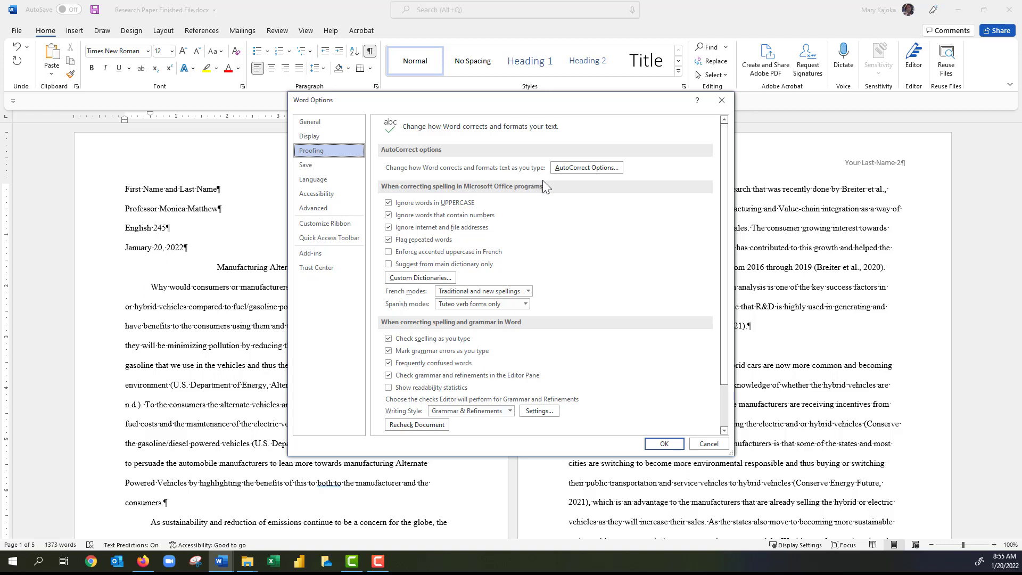
click(589, 168)
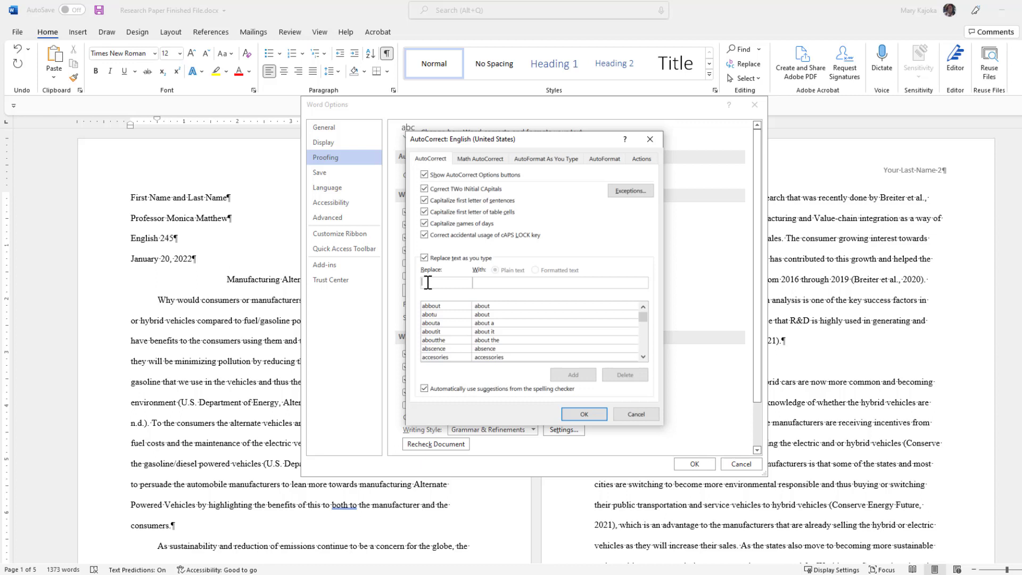
text(ap)
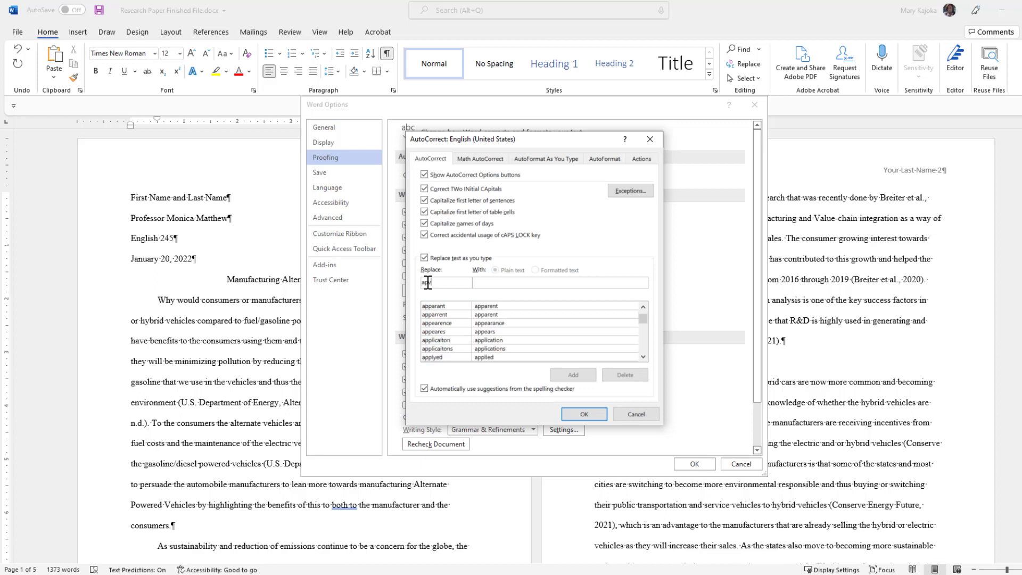
text(v)
text(Al)
text(ternate Powered Vehicles)
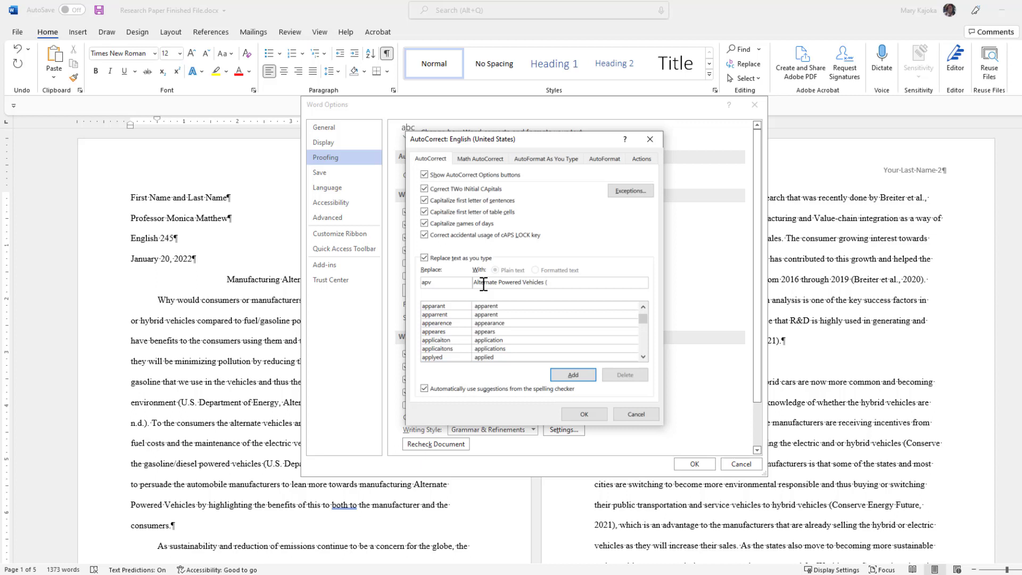
text( (APVs))
click(575, 375)
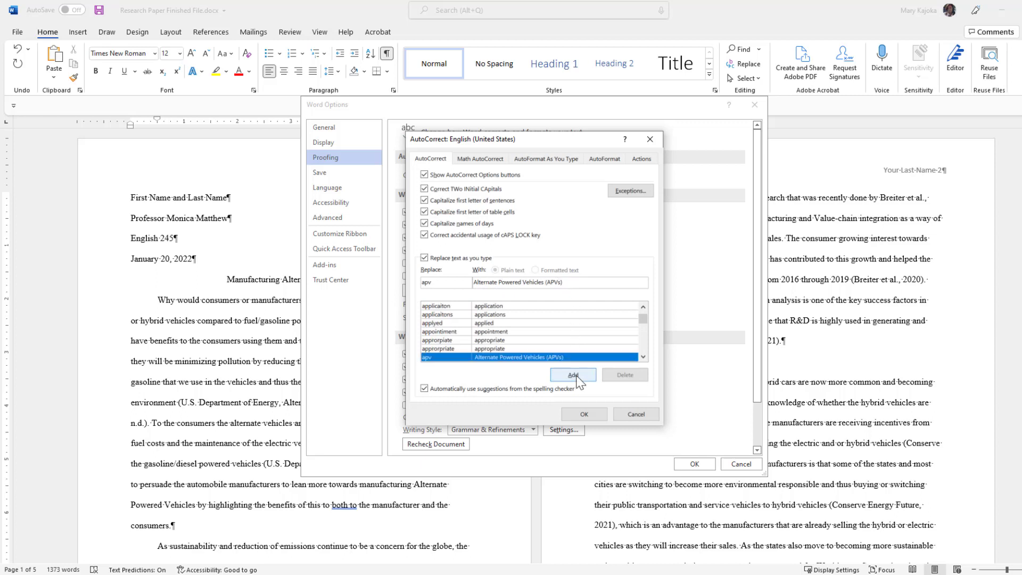
click(584, 414)
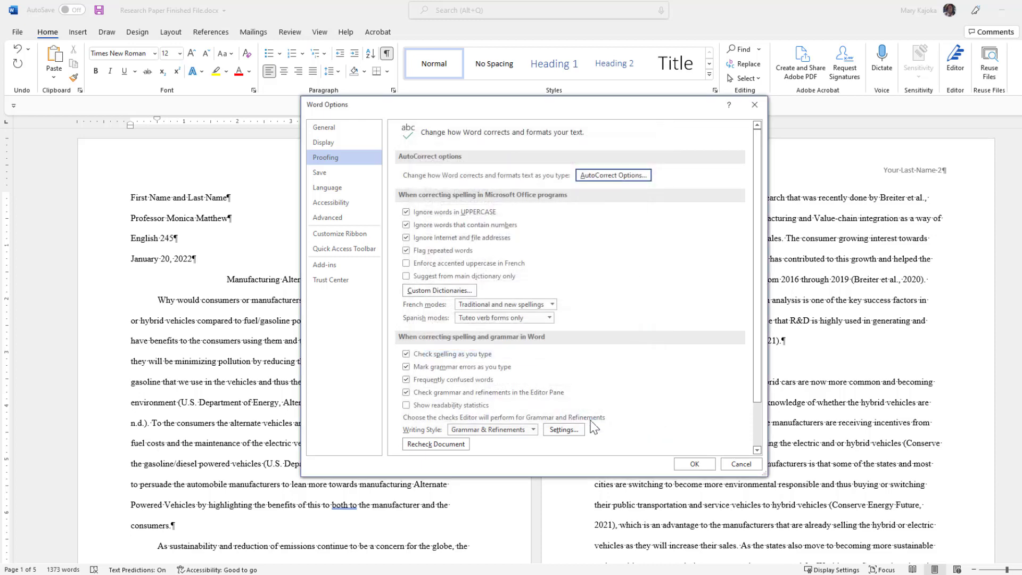
Retype 'apv' so AutoCorrect expands it to Alternate Powered Vehicles (APVs), then search the phrase.
click(695, 465)
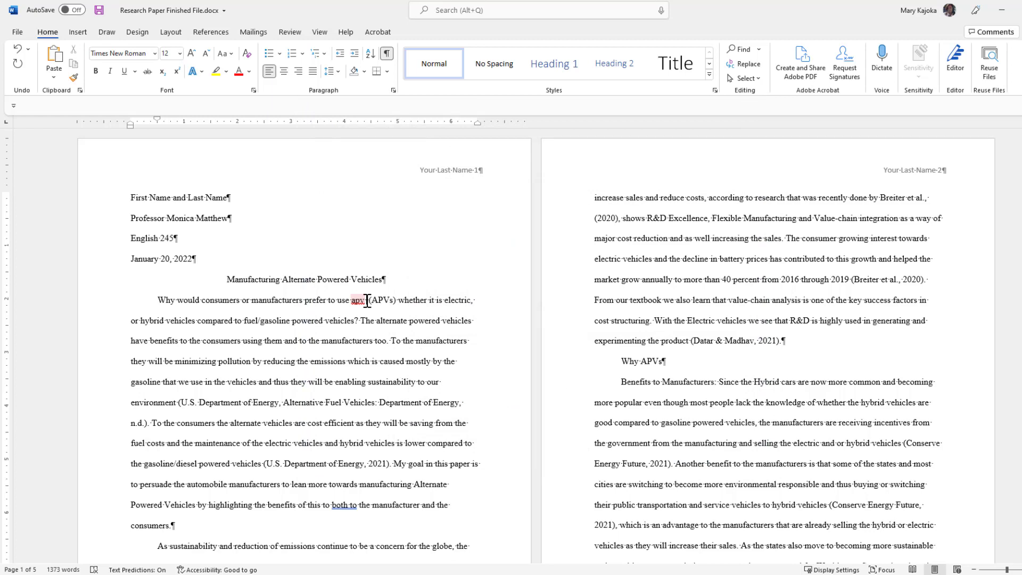
click(396, 301)
key(BackSpace)
key(BackSpace)
key(BackSpace)
key(BackSpace)
key(BackSpace)
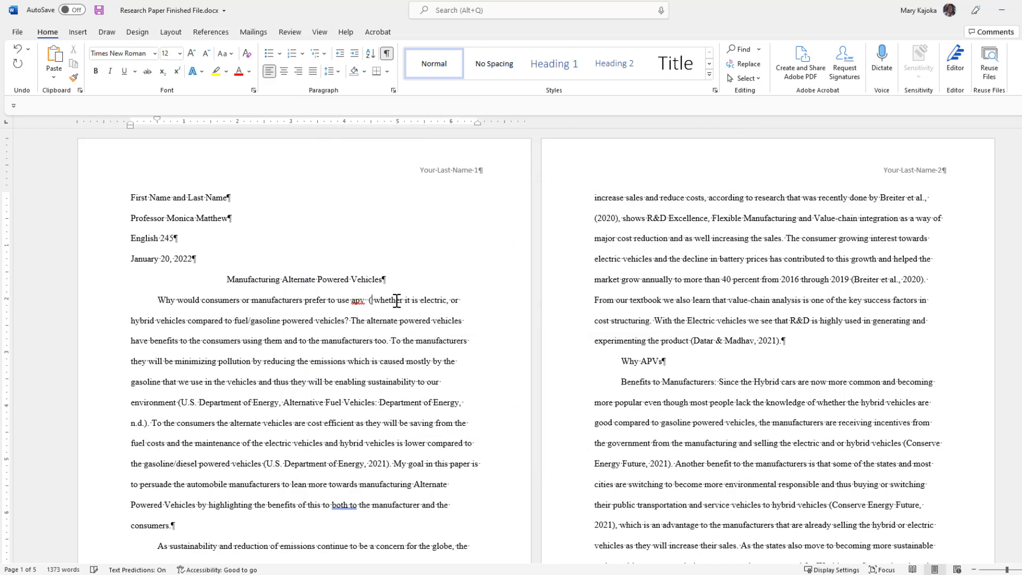
key(BackSpace)
key(BackSpace)
key(BackSpace)
key(BackSpace)
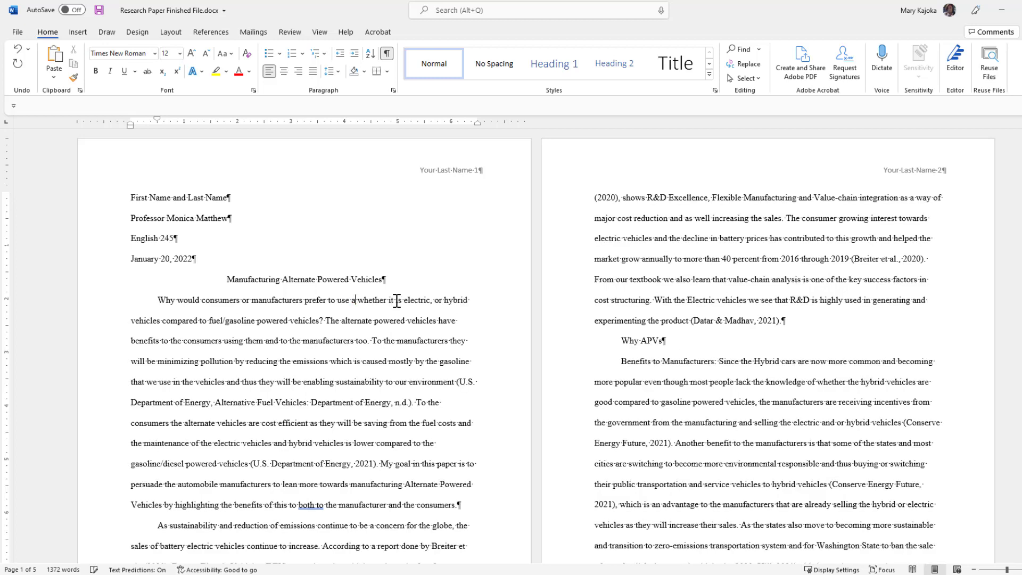
key(BackSpace)
key(BackSpace)
text(apv)
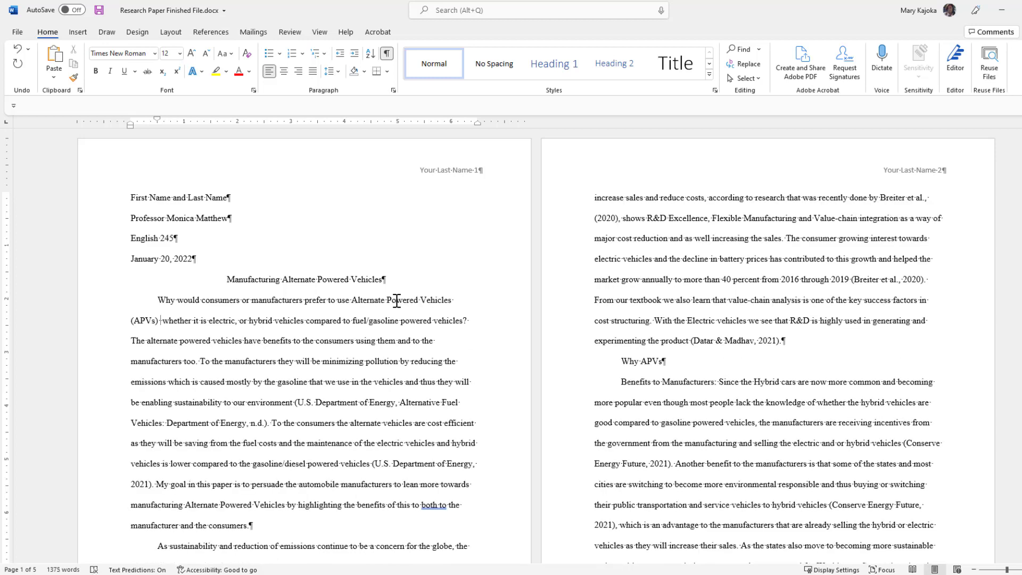
mouse_move(164, 323)
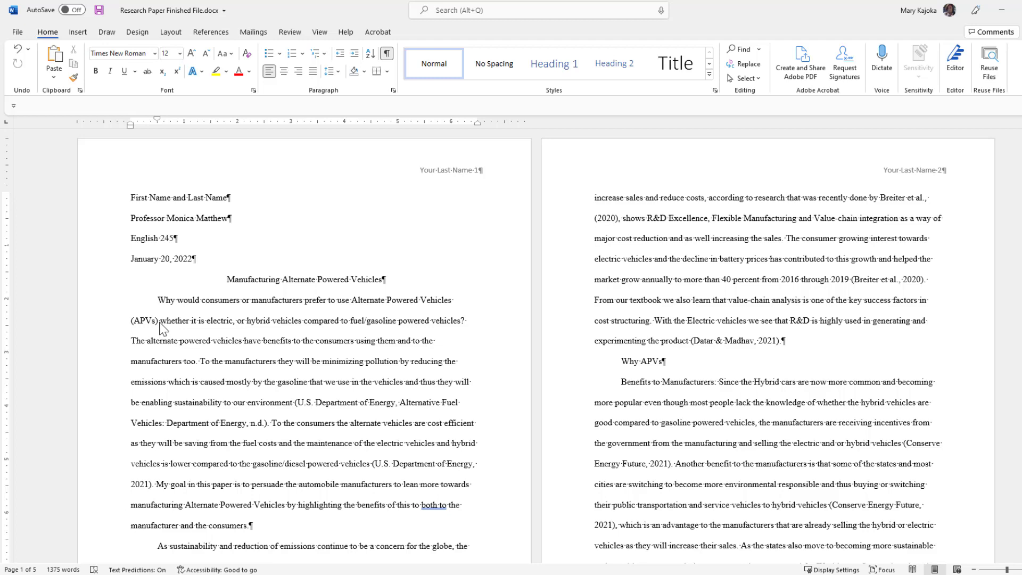
key(ctrl+f)
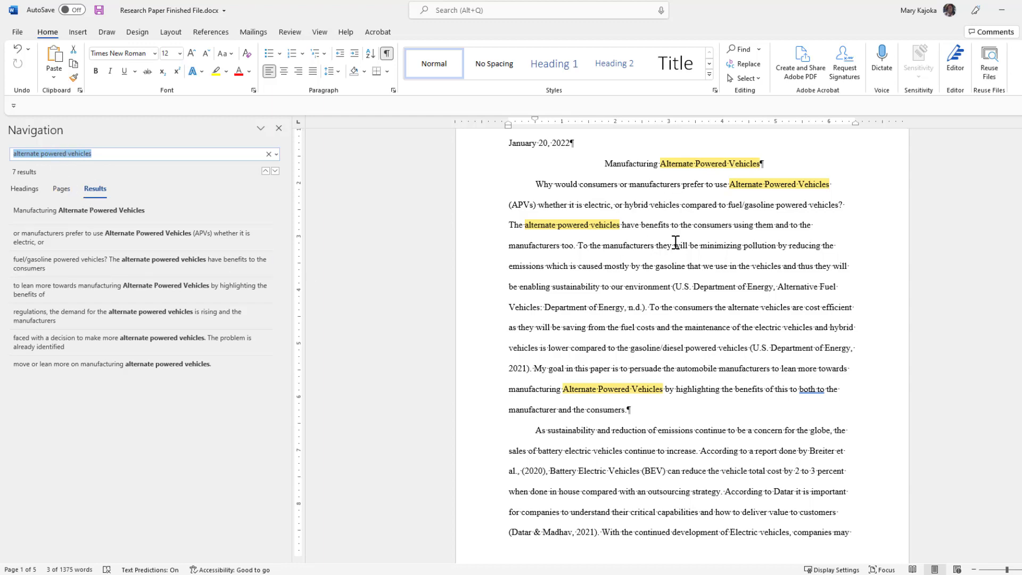
Scroll through the seven highlighted 'alternate powered vehicles' matches, then close the Navigation pane.
scroll(675, 242, down, 3)
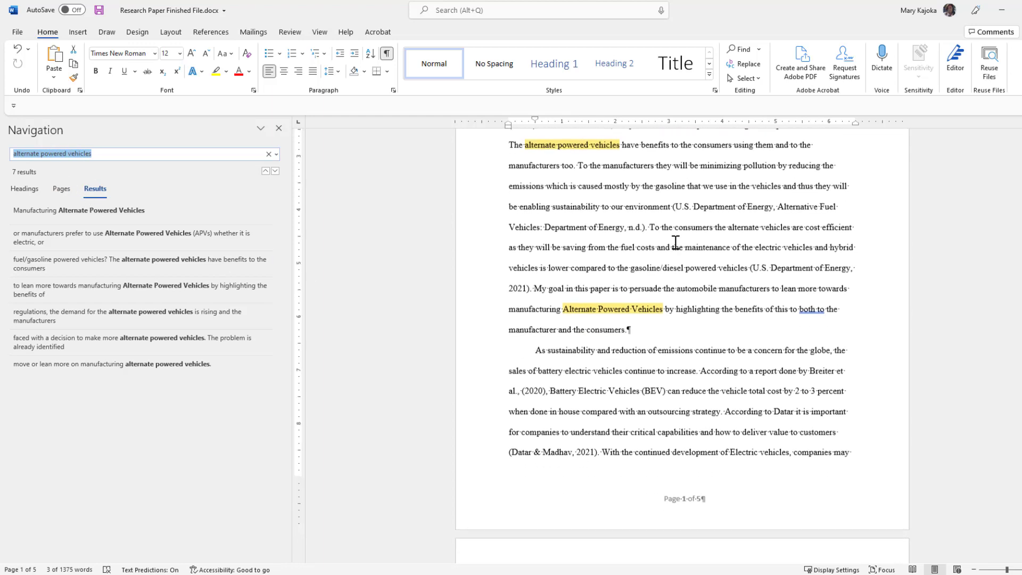
scroll(676, 243, down, 6)
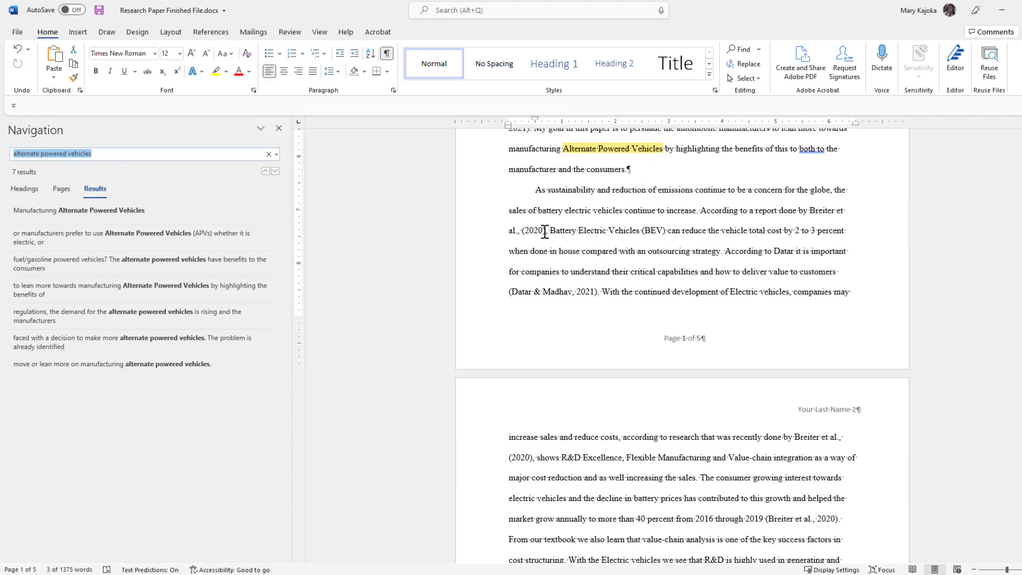
scroll(641, 184, down, 18)
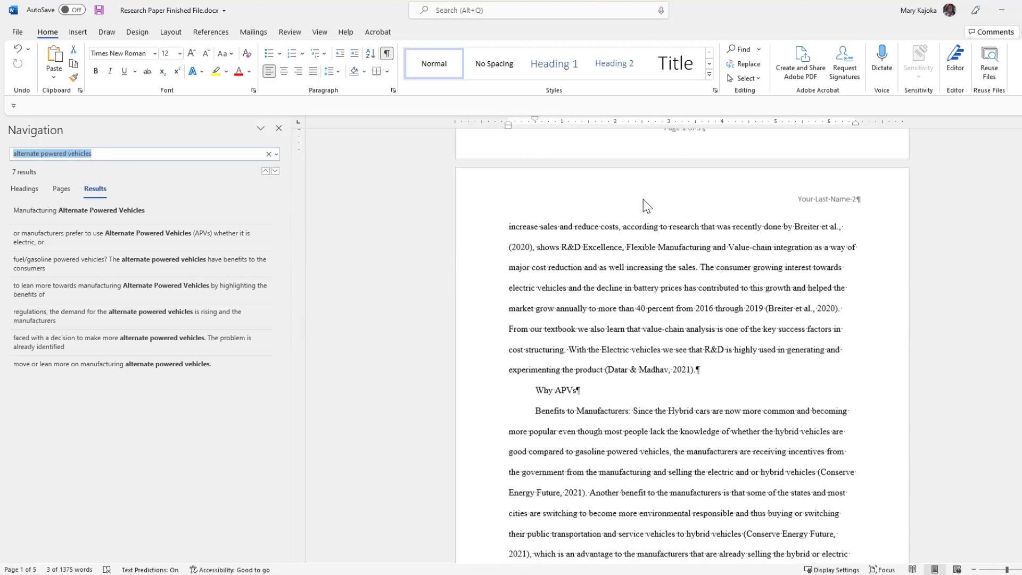
scroll(644, 202, down, 20)
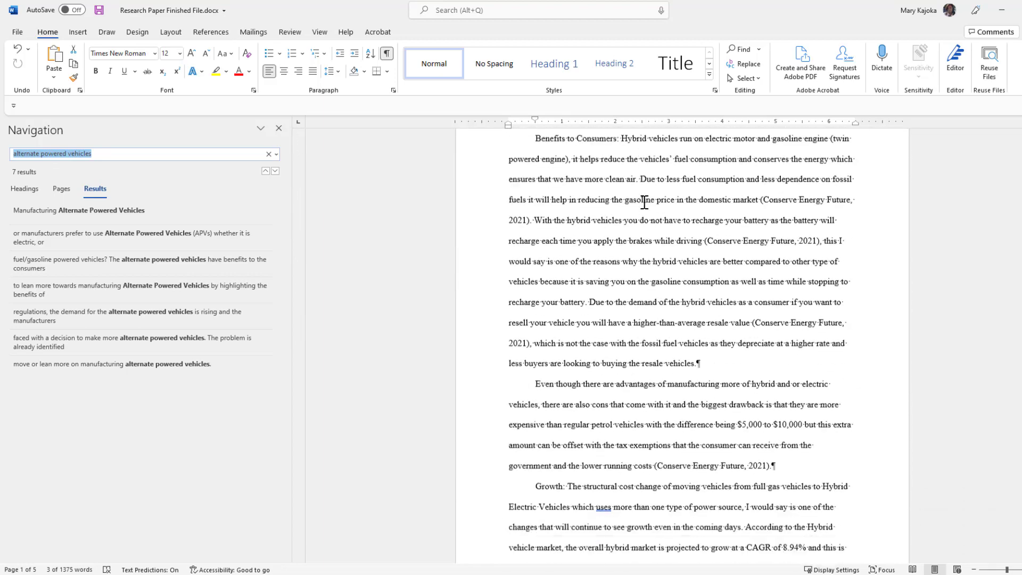
scroll(644, 203, down, 6)
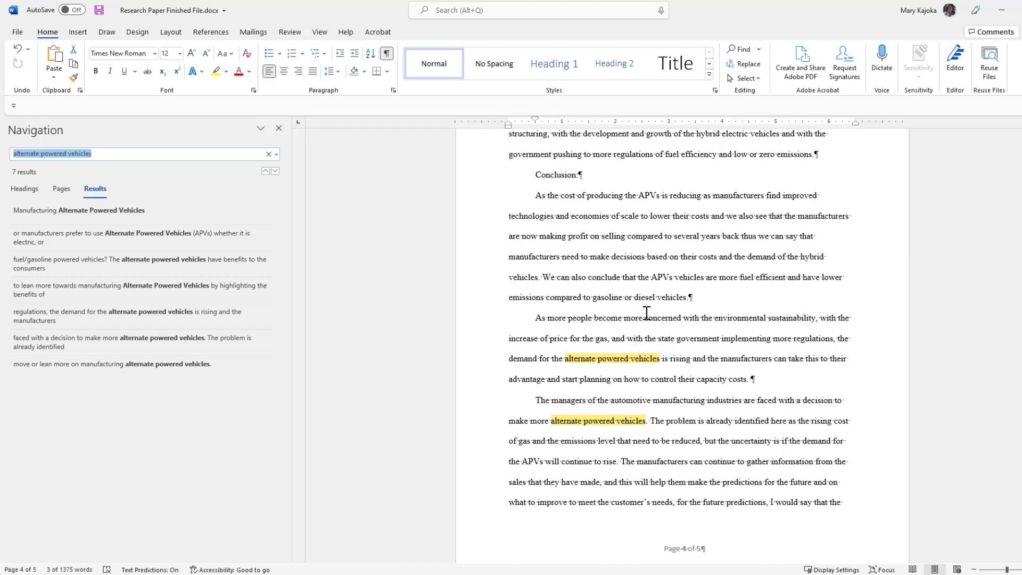
scroll(646, 313, up, 20)
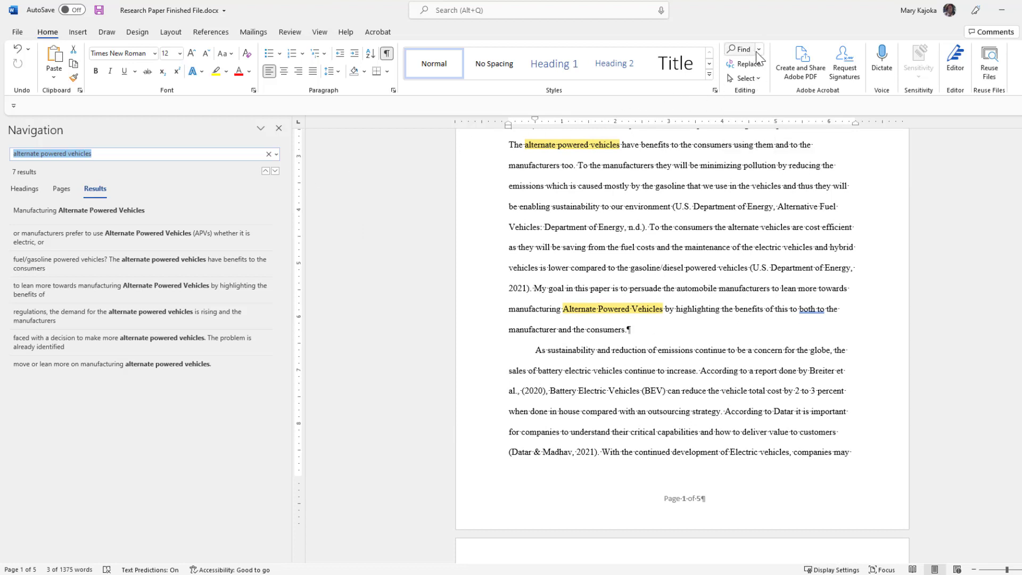
click(279, 130)
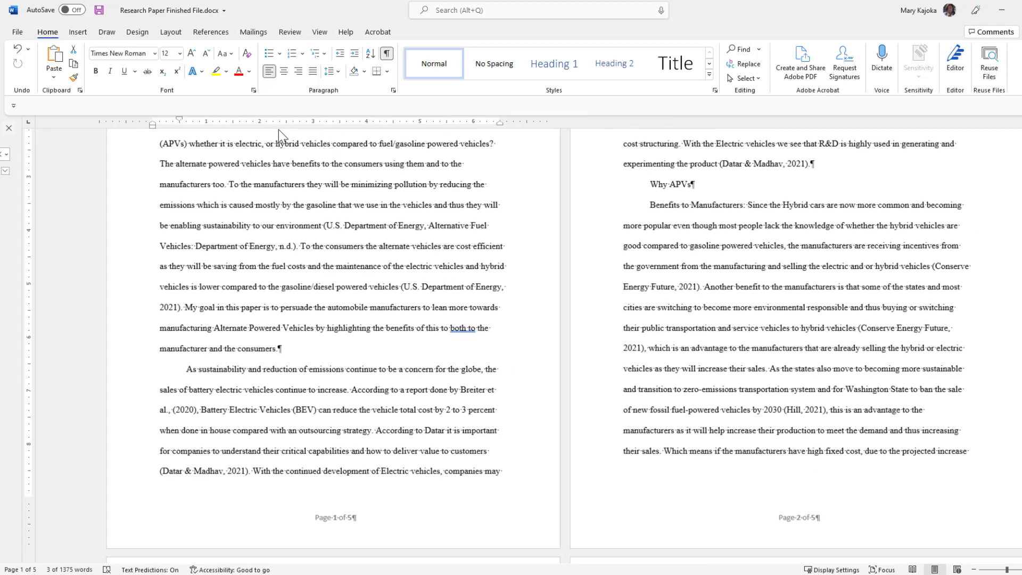
click(759, 49)
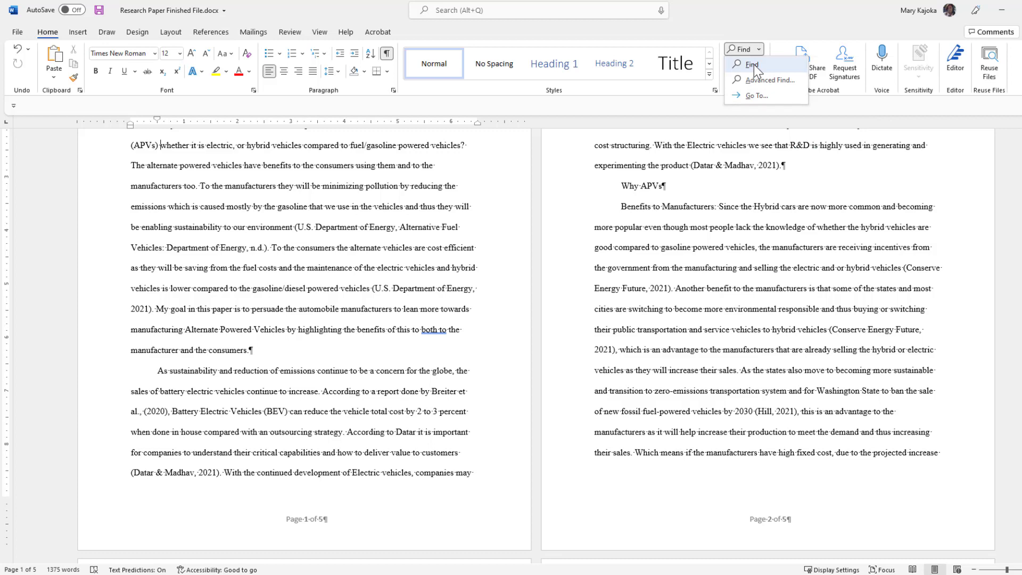
click(754, 65)
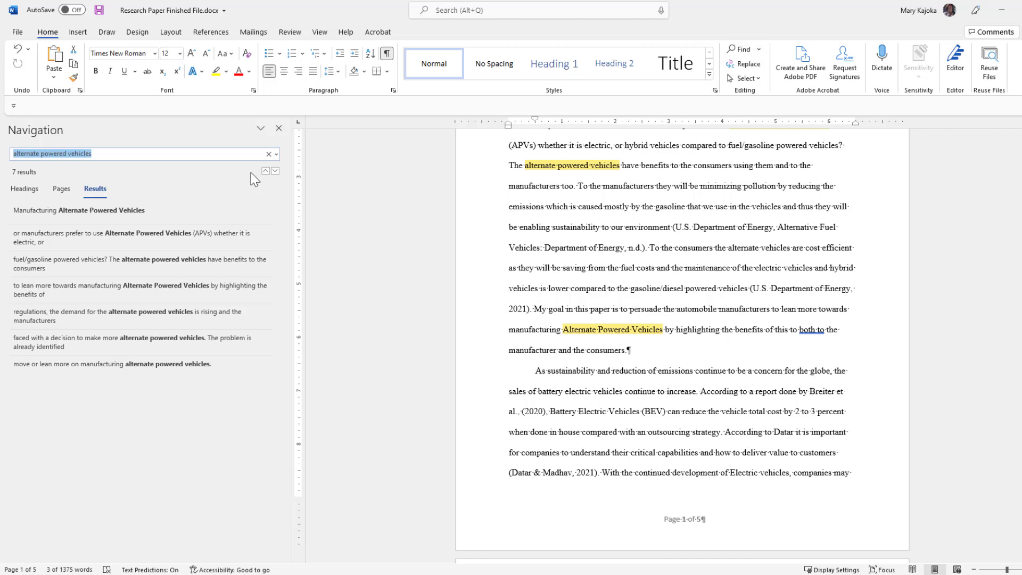
click(279, 128)
click(759, 50)
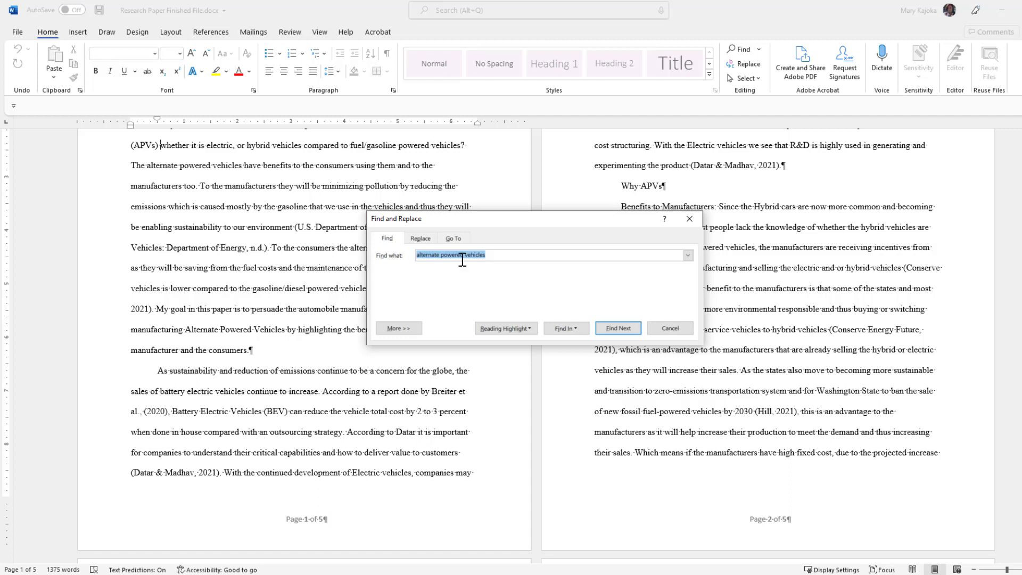
click(421, 239)
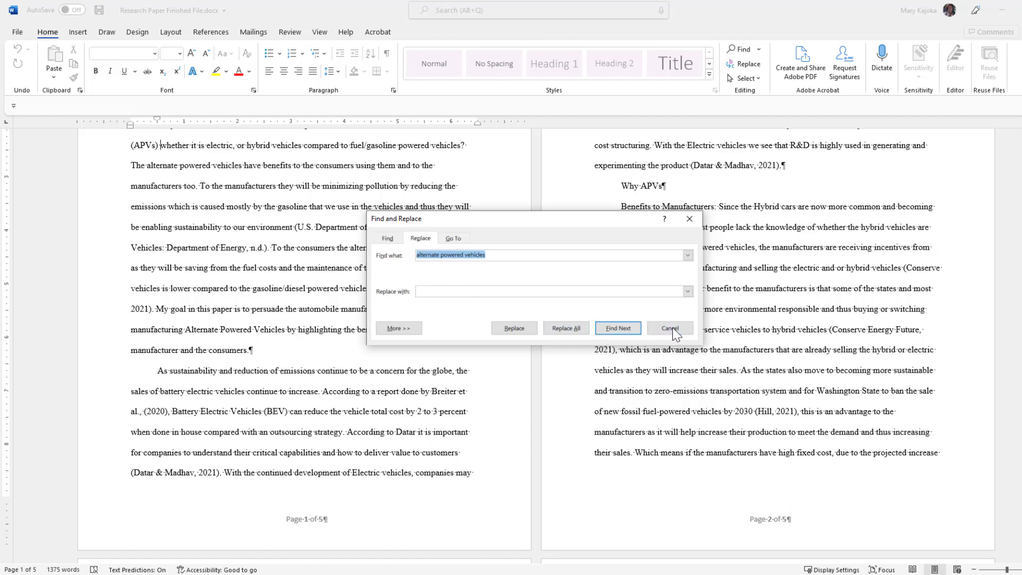
key(Tab)
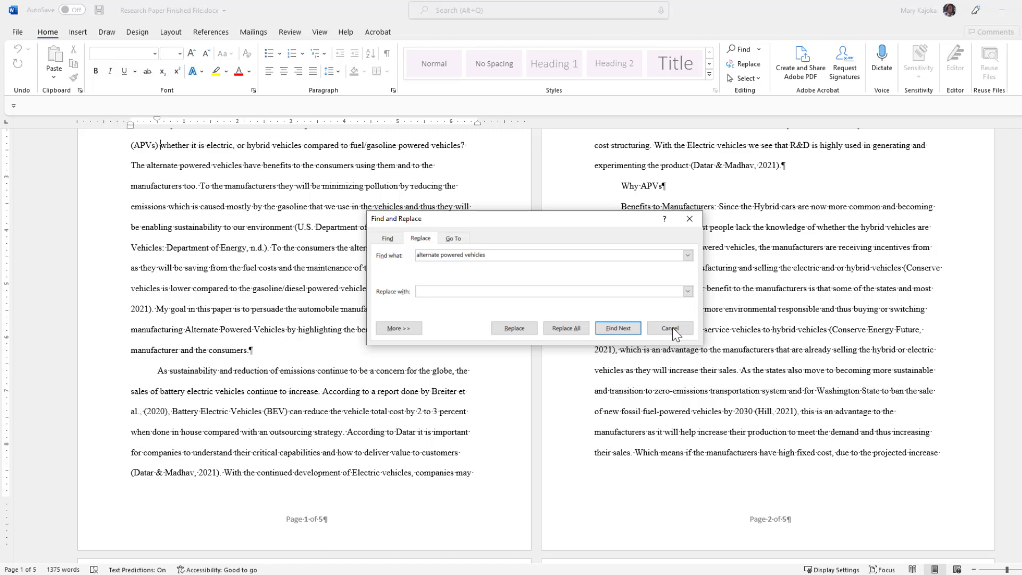
click(672, 328)
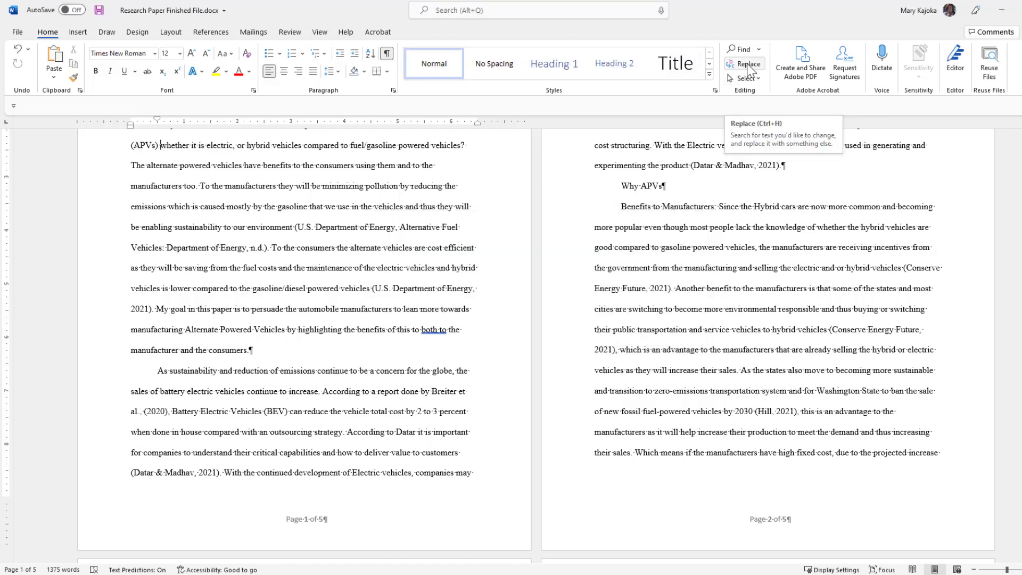
Open Find and Replace with 'alternate powered vehicles' as the search text.
key(ctrl+h)
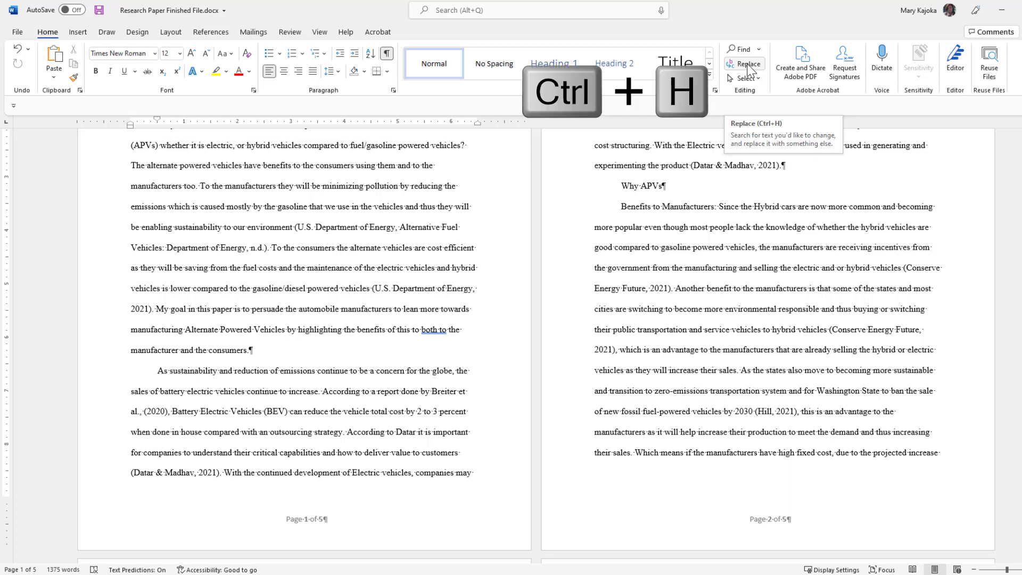
click(747, 65)
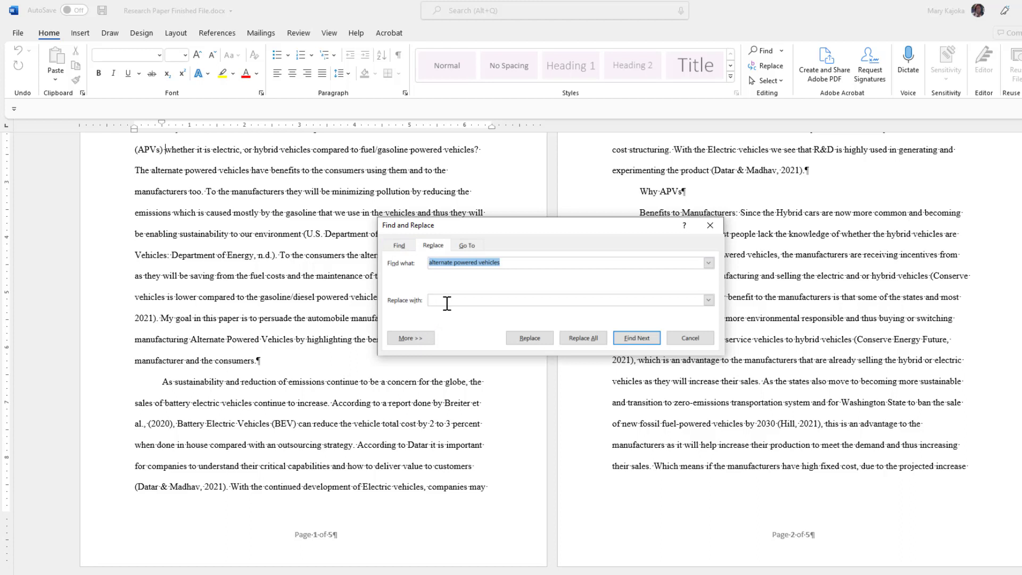
click(399, 245)
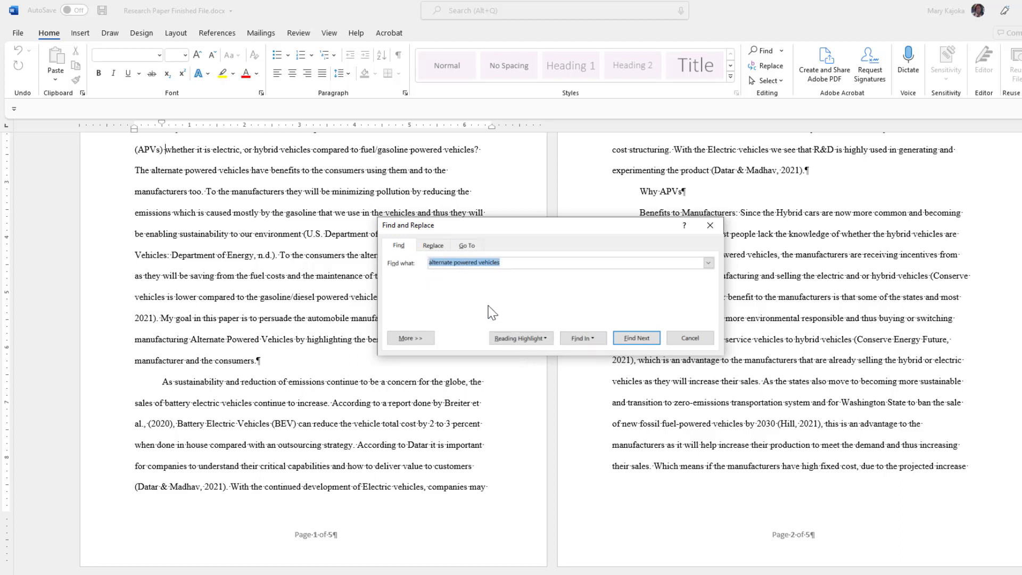
Step through each occurrence of the phrase, wrapping to the title, then ready the Replace with box.
click(636, 339)
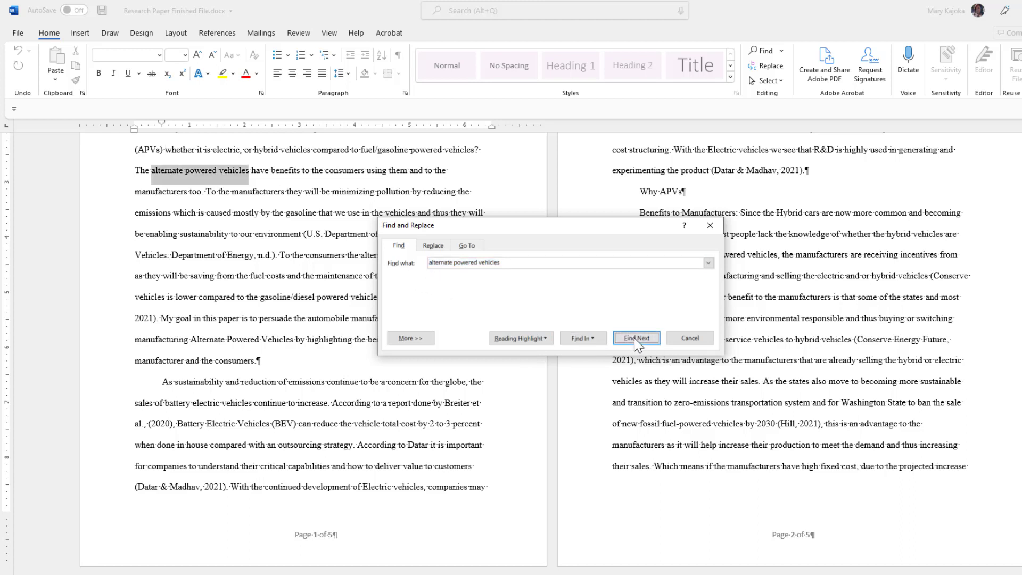
click(636, 339)
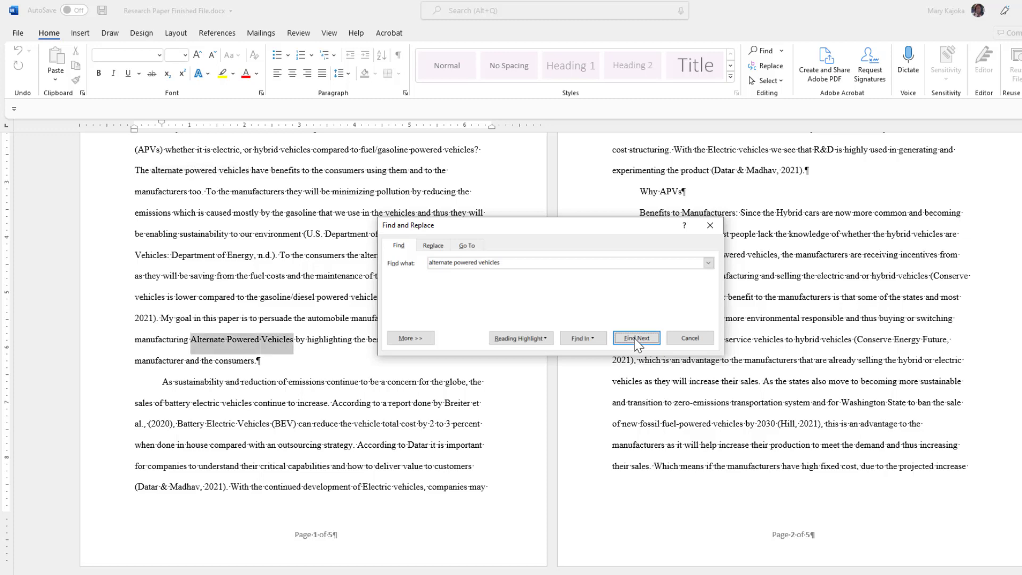
click(636, 338)
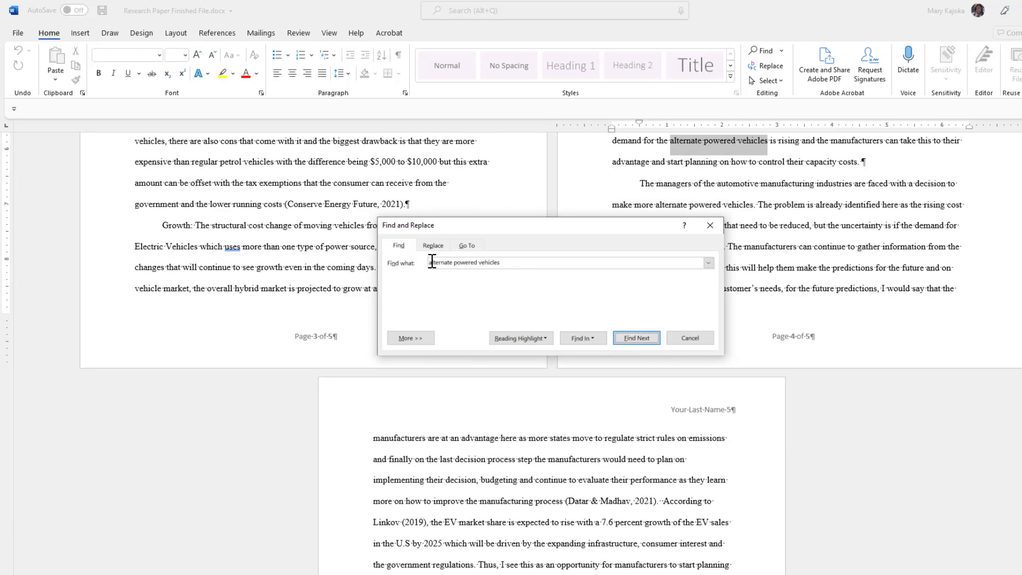
click(634, 337)
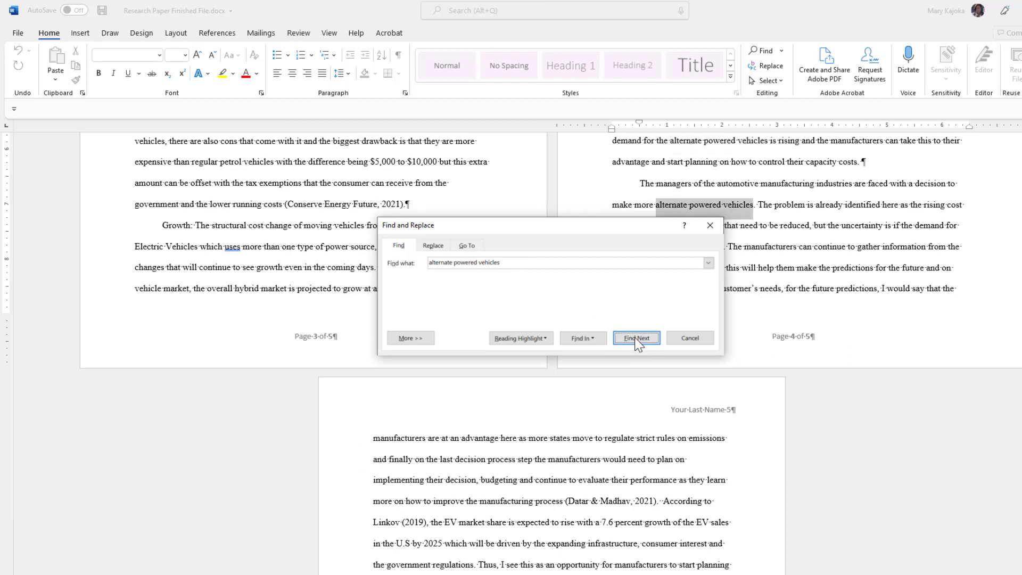
click(634, 337)
click(636, 337)
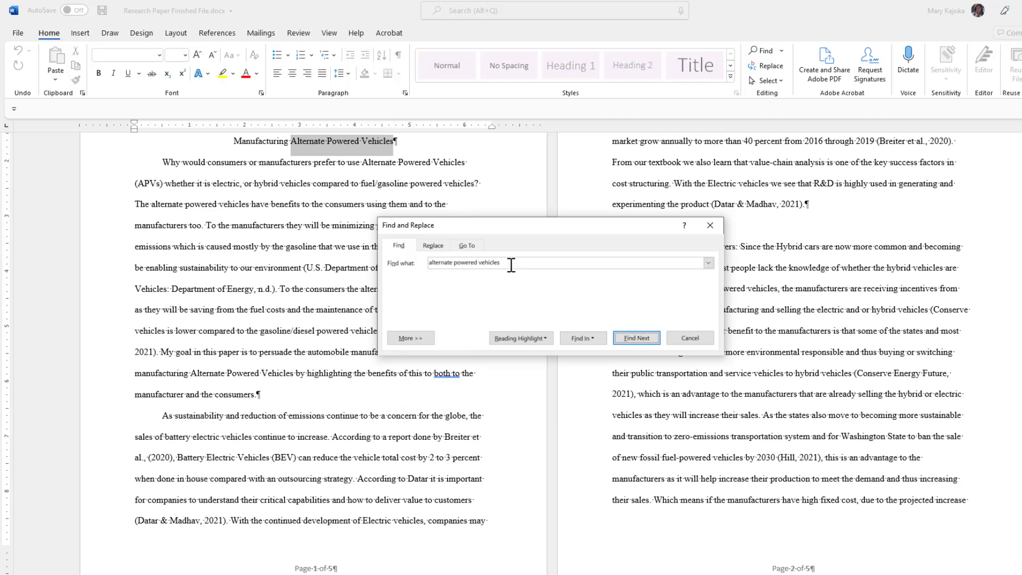
click(432, 246)
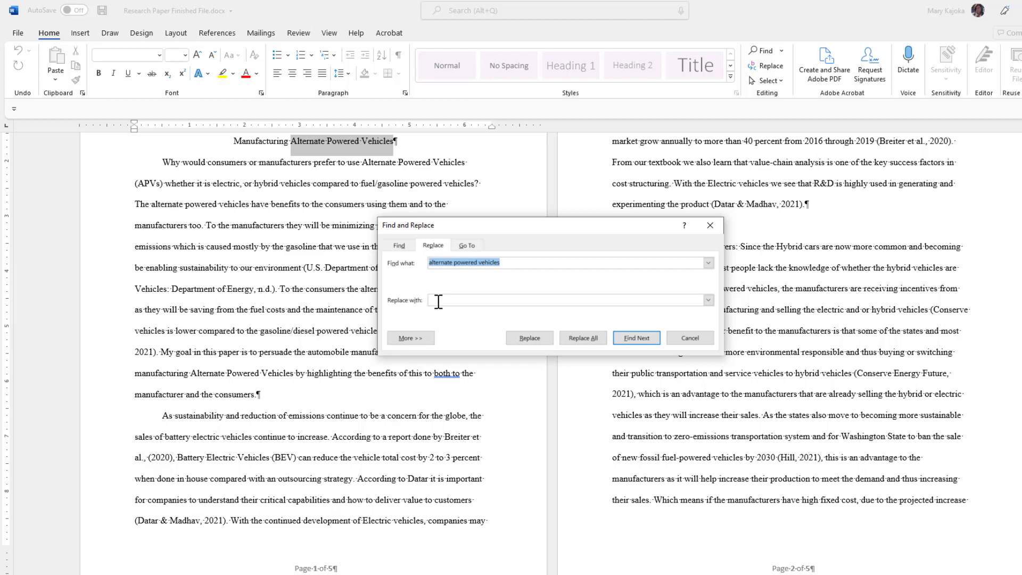
click(437, 301)
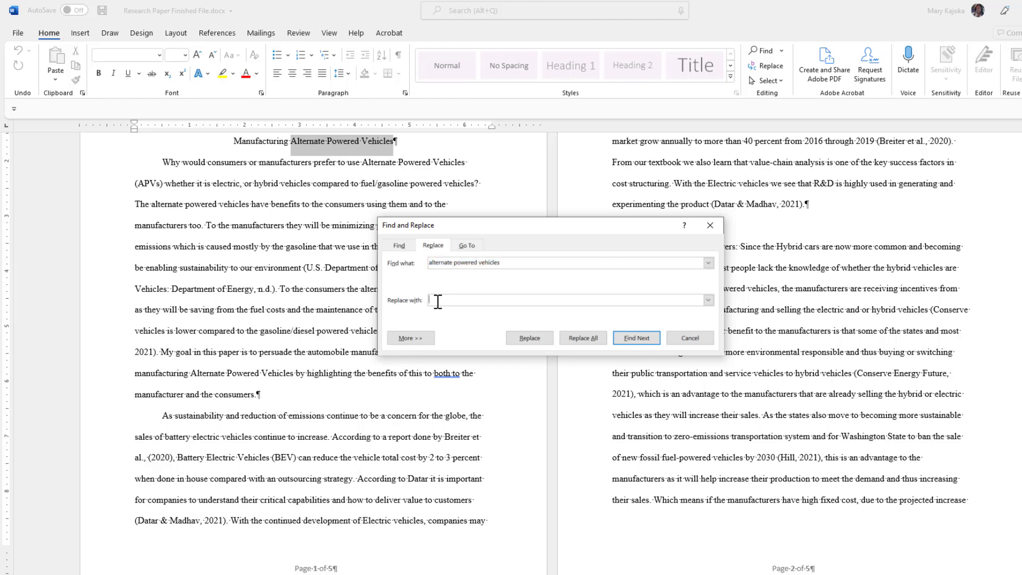
Replace every occurrence with 'Alternate Powered Vehicles' and dismiss the replacement count.
text(Alternate Powered Vehicles)
click(524, 343)
click(586, 341)
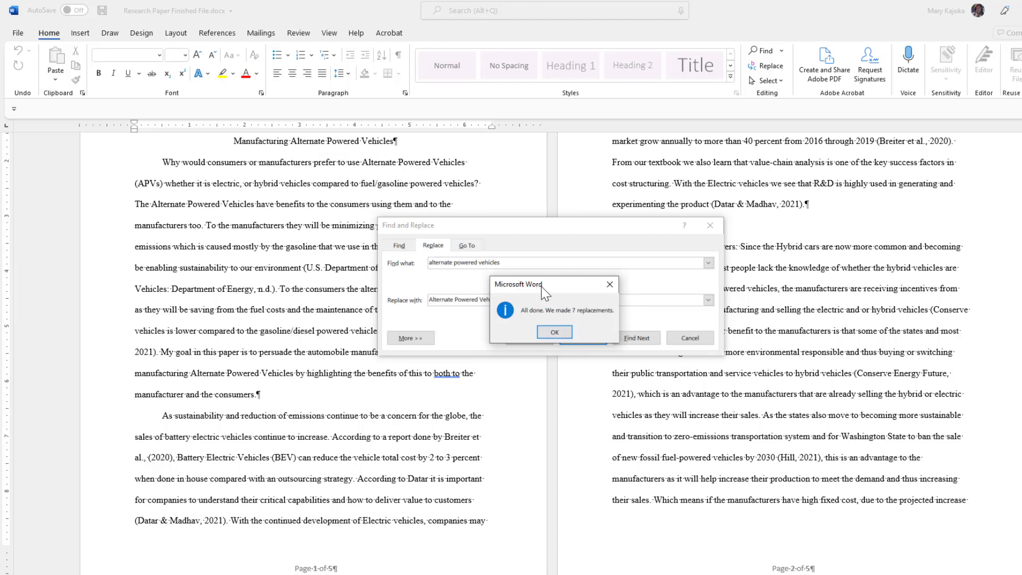
click(554, 332)
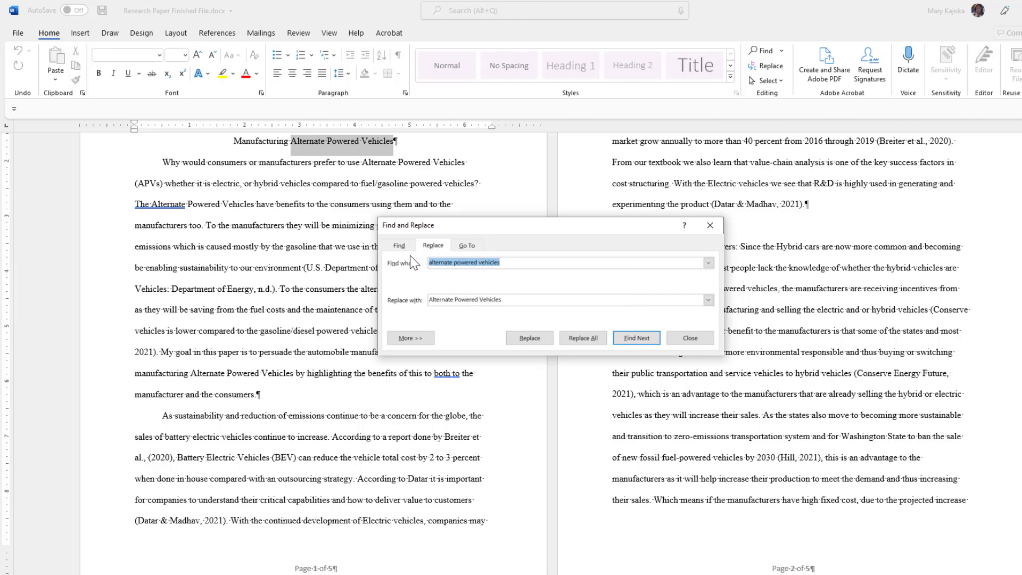
Clear the Replace with box, check the capitalized occurrences with Find Next, and close the dialog.
click(507, 301)
drag(508, 302, 415, 301)
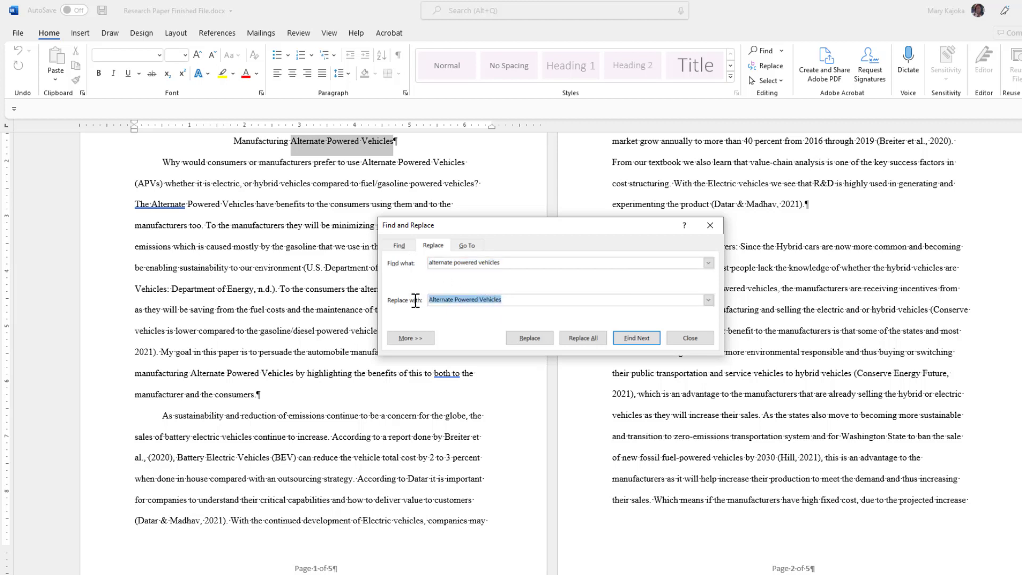
key(BackSpace)
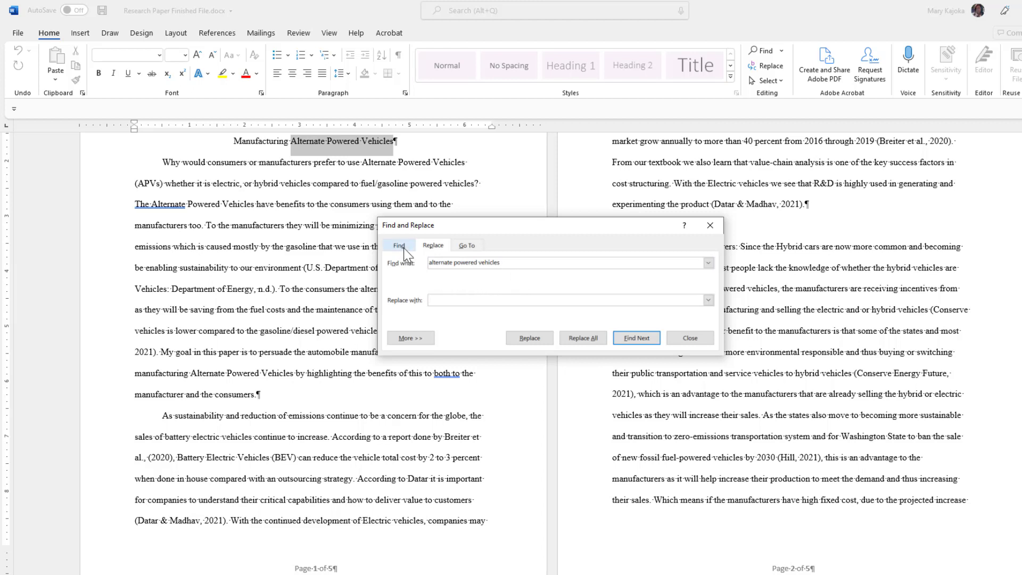
click(634, 337)
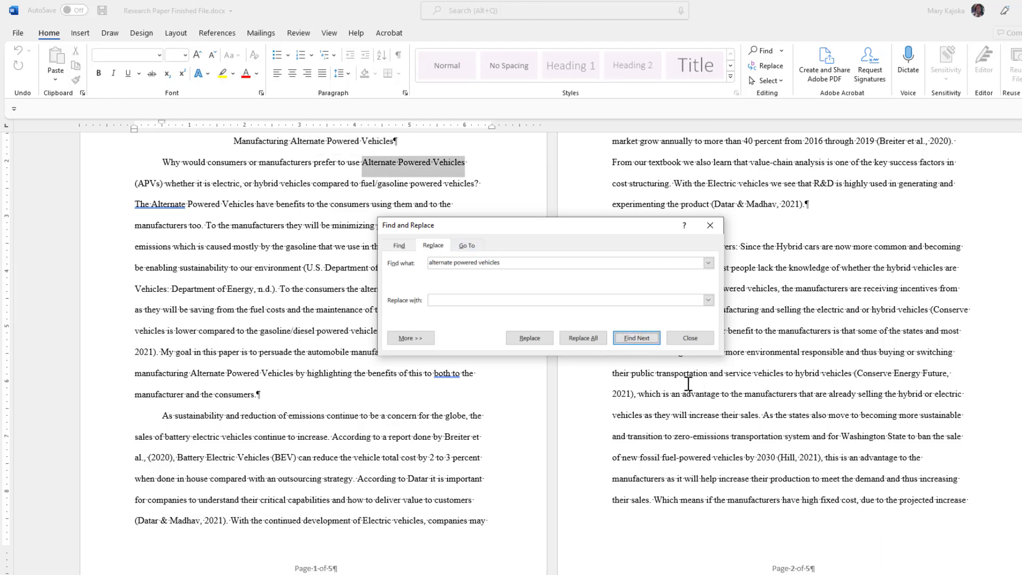
click(641, 339)
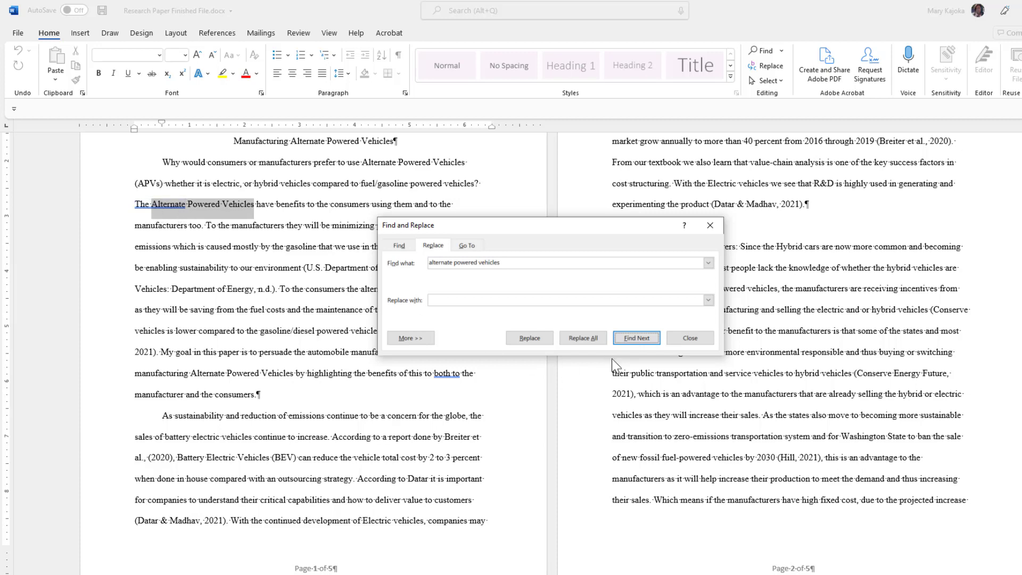
click(639, 340)
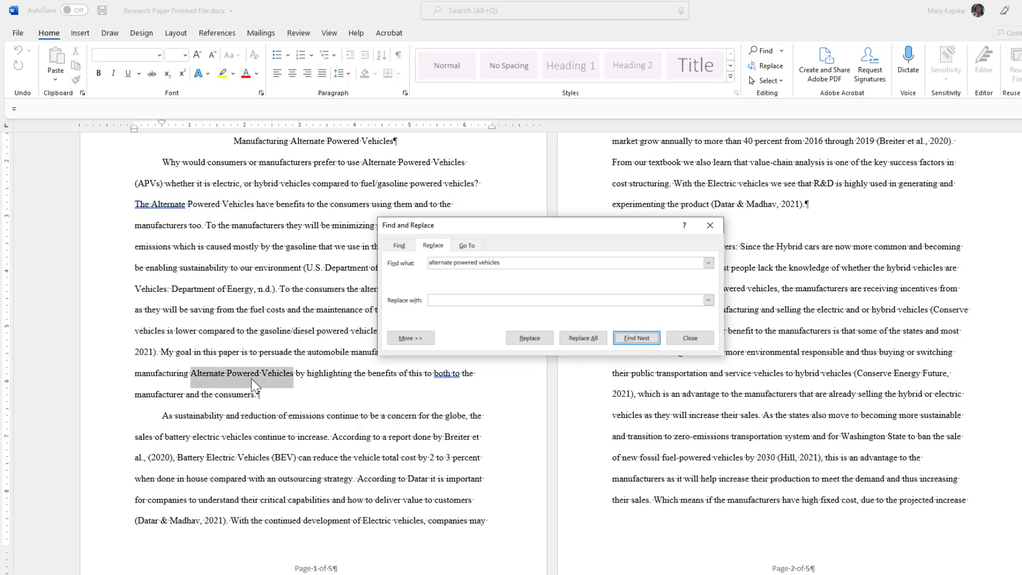
click(639, 338)
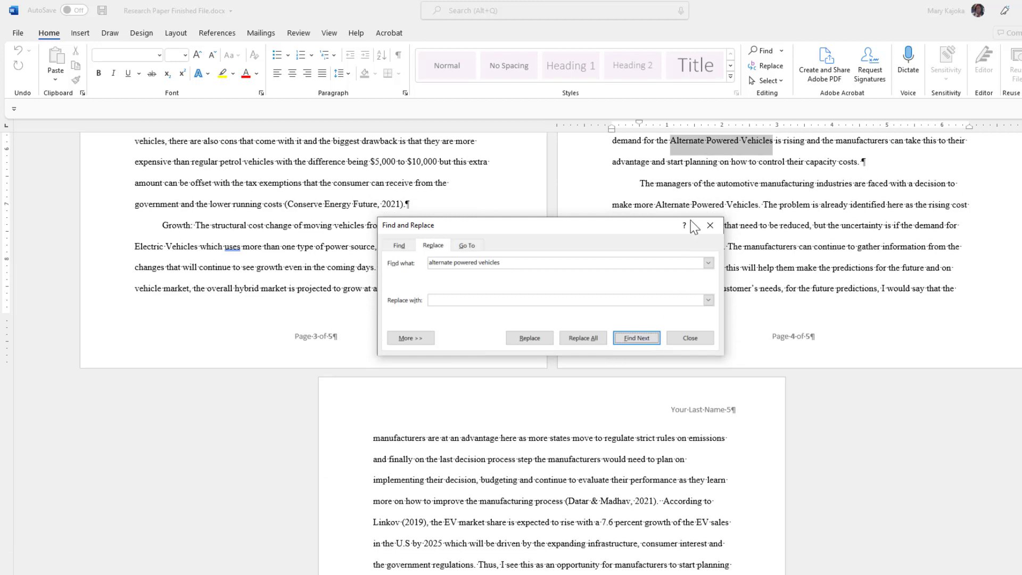
click(650, 339)
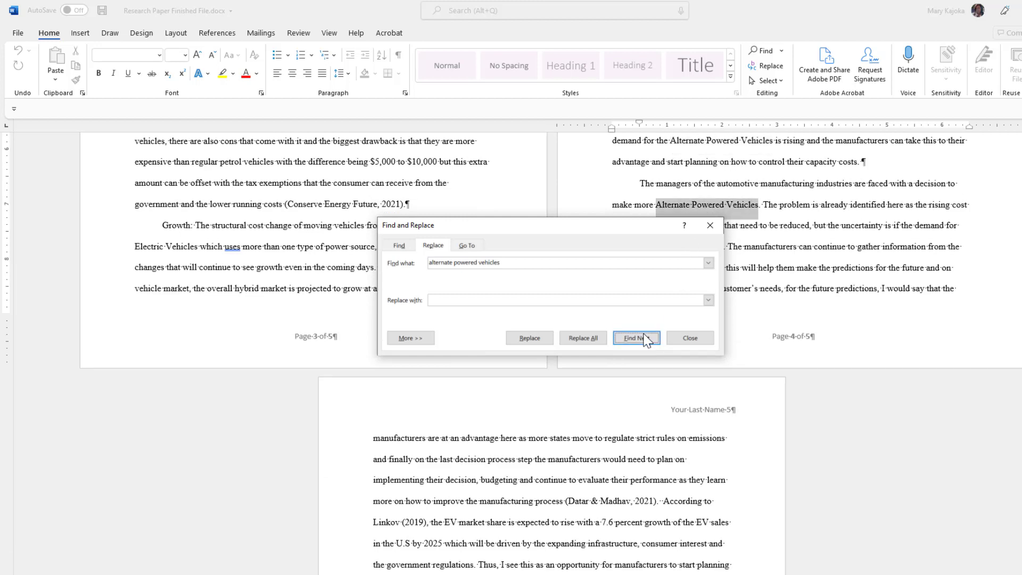
click(690, 338)
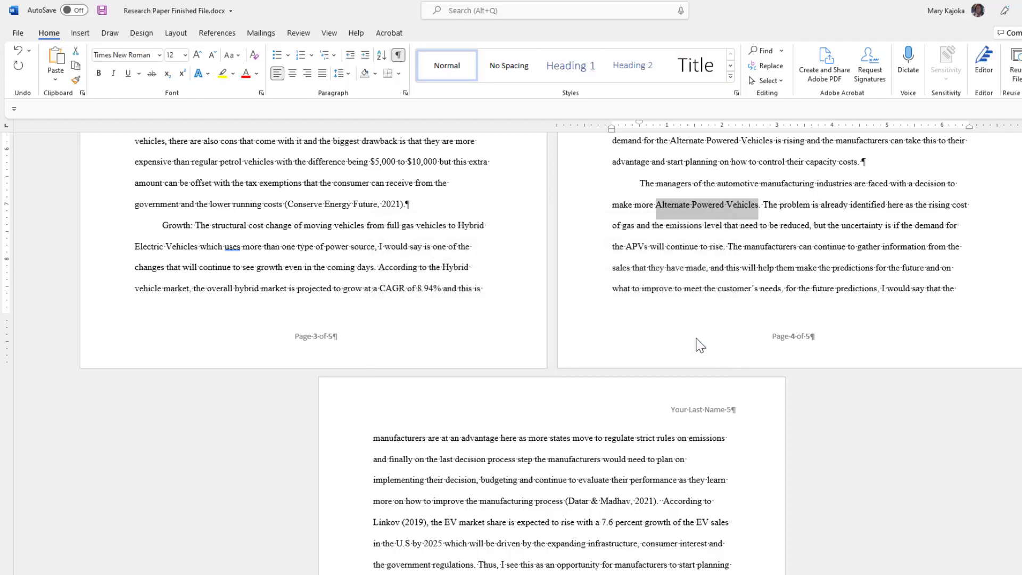
Select the 'Why APVs' line near the top of the paper and apply Heading 1.
key(ctrl+Home)
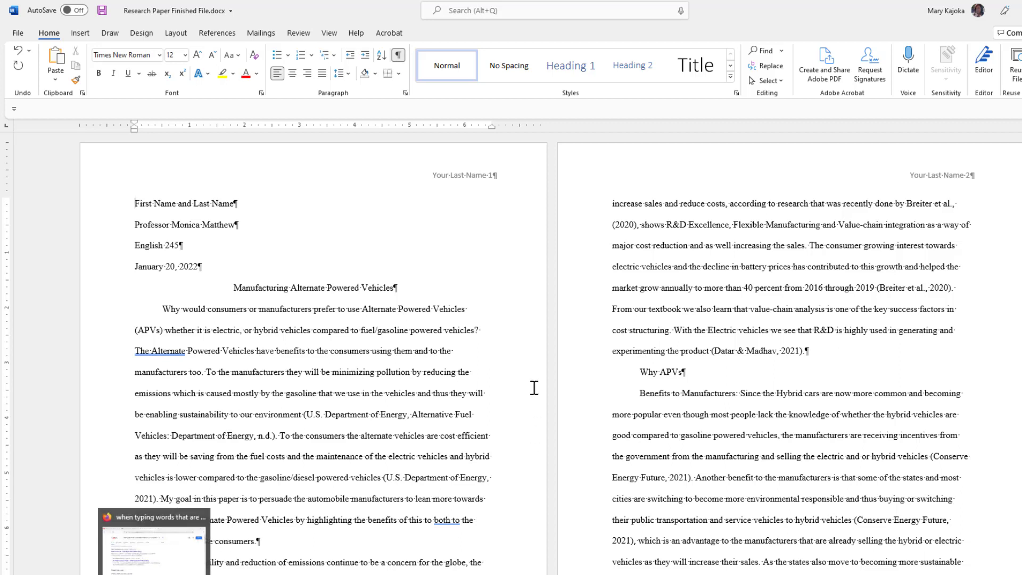
click(163, 350)
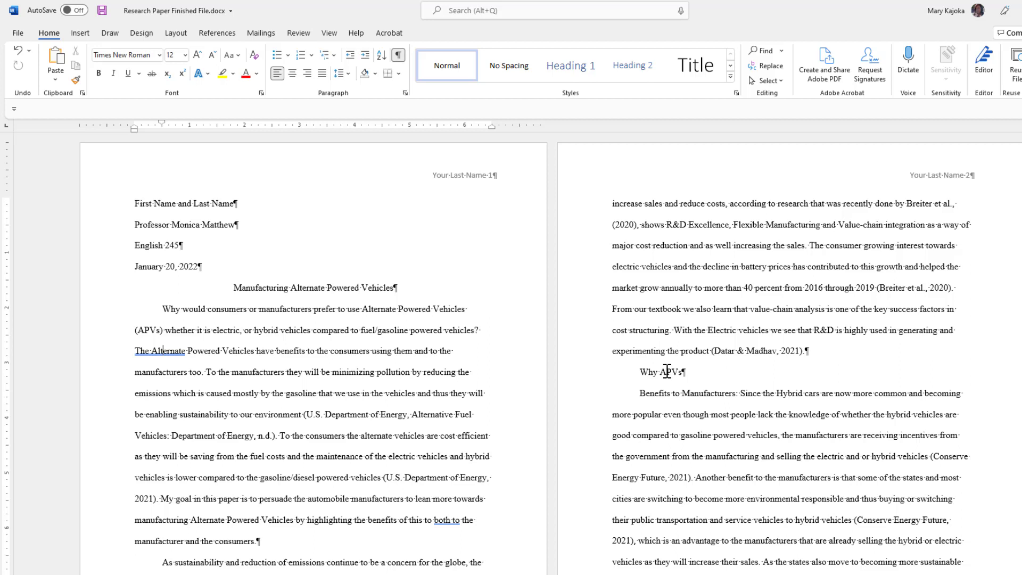
triple_click(667, 371)
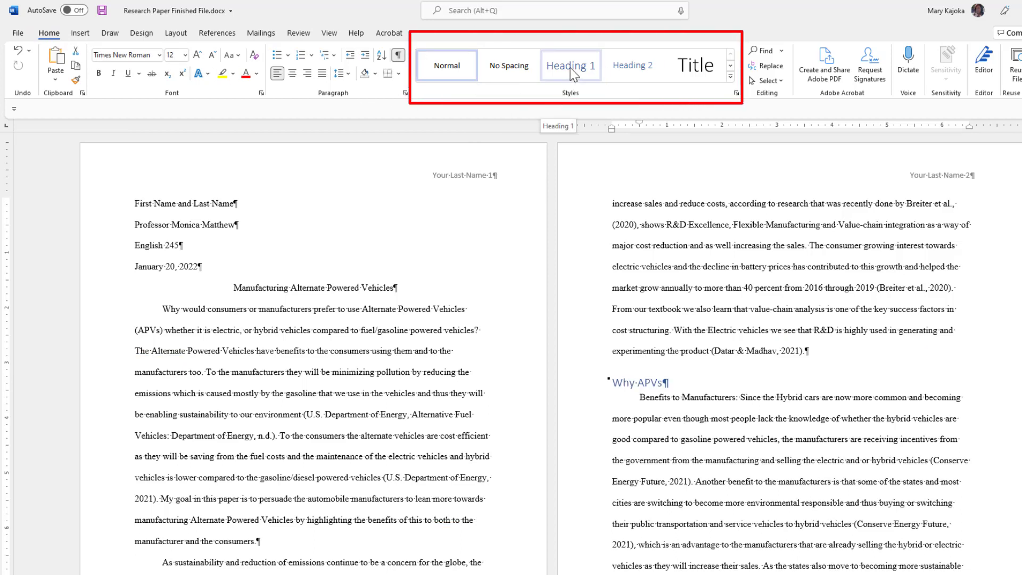
click(572, 72)
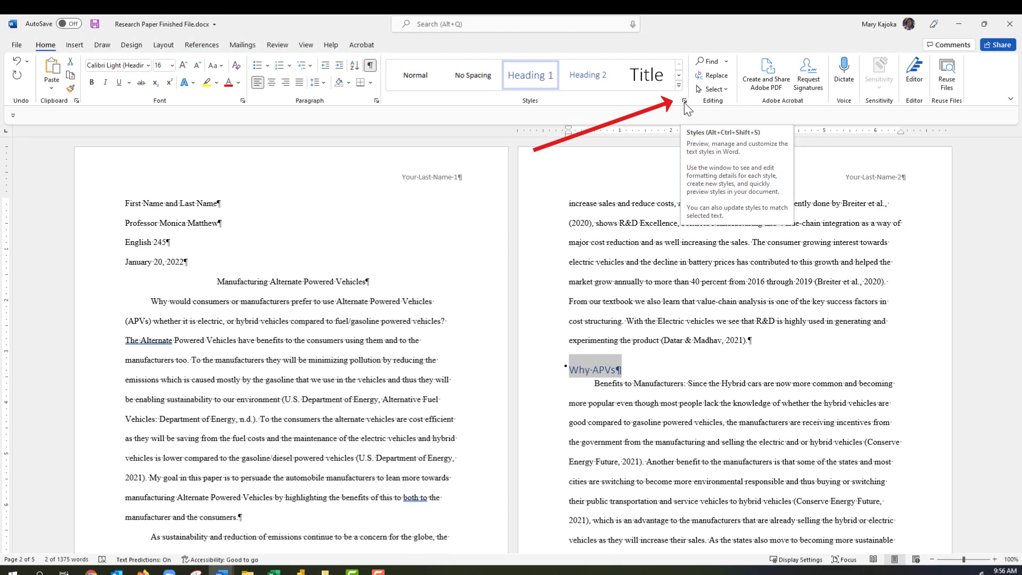
Change Heading 1 from Calibri Light 16 pt to Times New Roman 12 pt, Automatic colour.
click(737, 94)
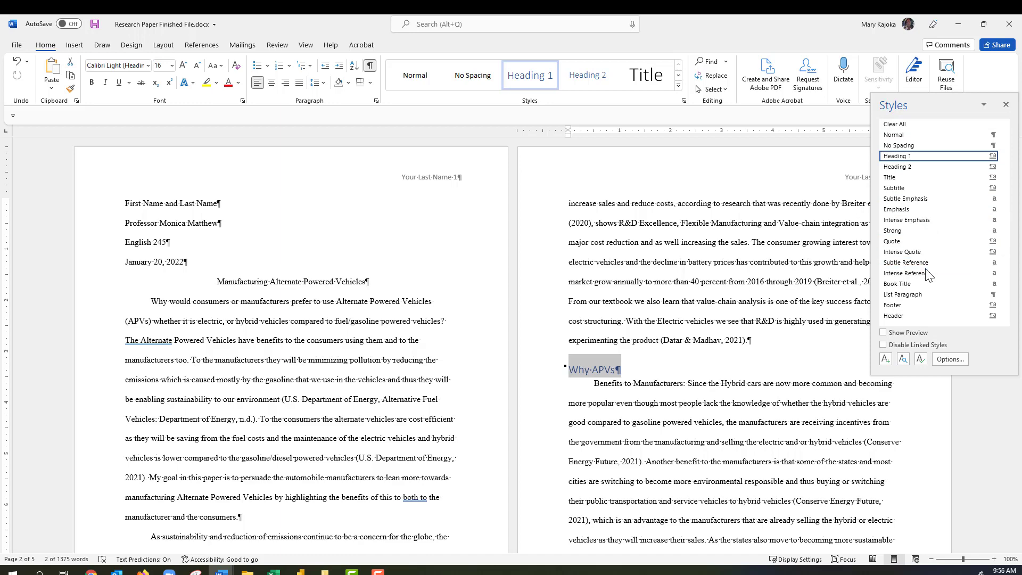
click(921, 361)
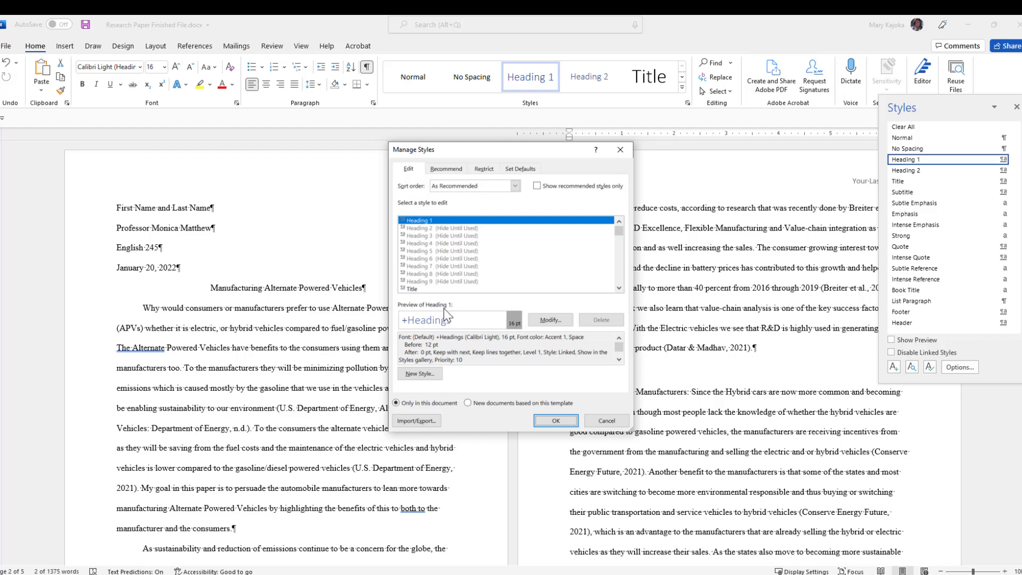
click(551, 319)
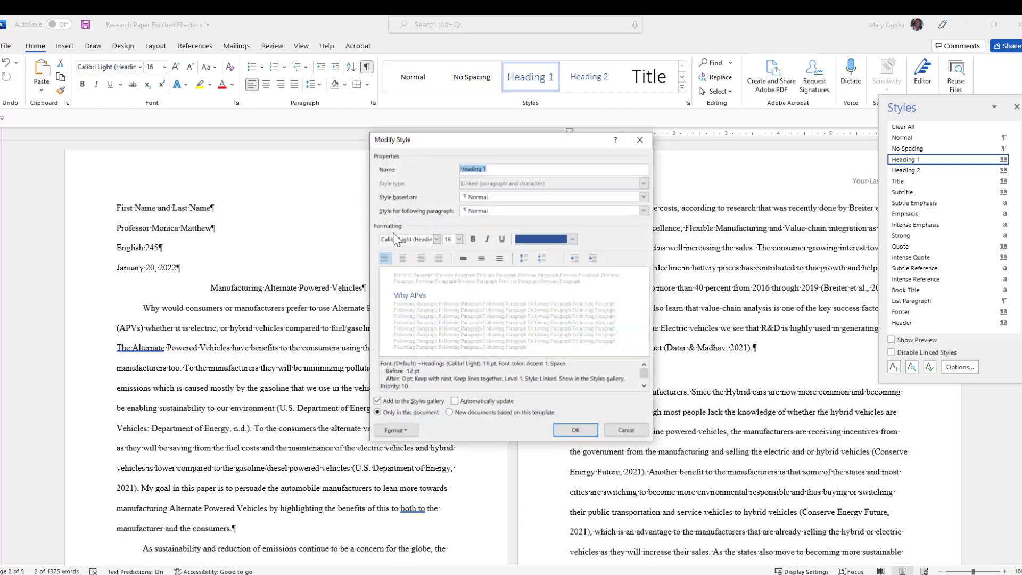
click(436, 239)
click(379, 277)
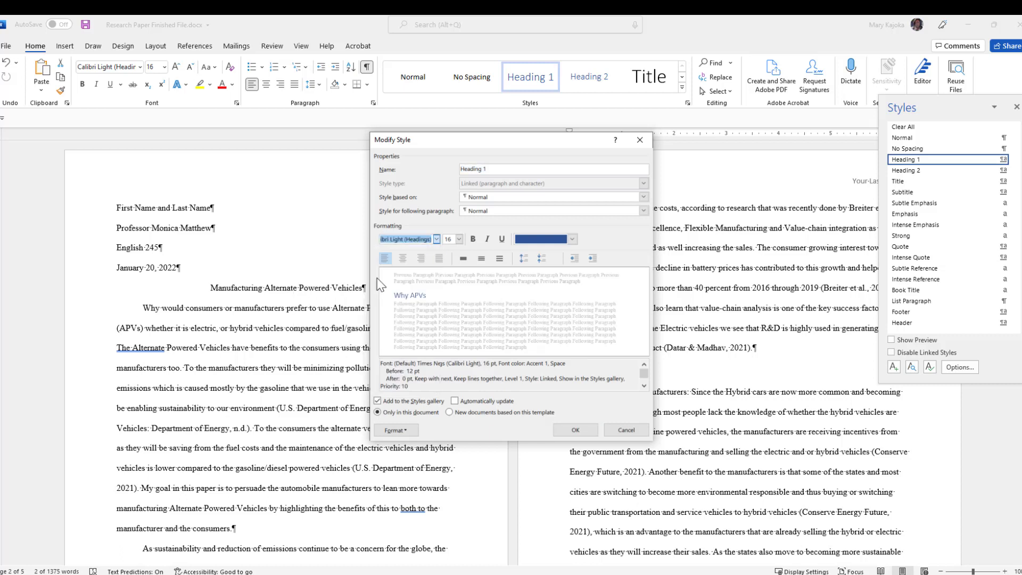
click(459, 238)
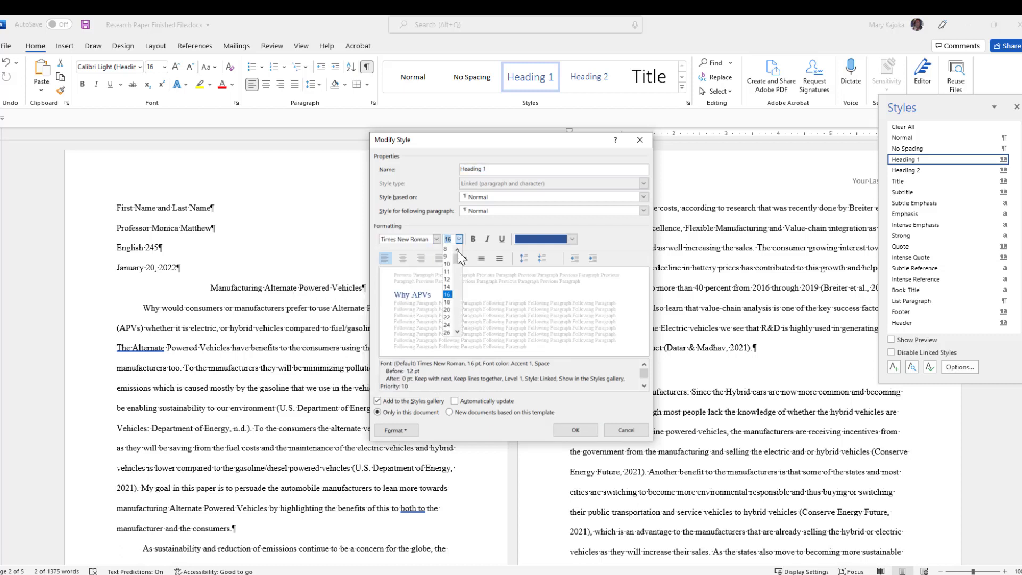
click(448, 279)
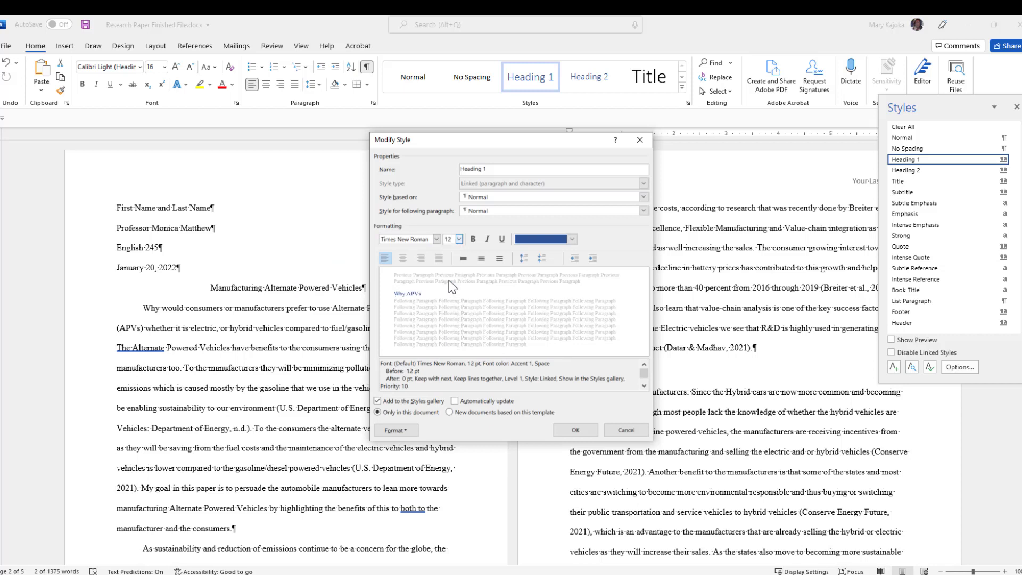
click(573, 240)
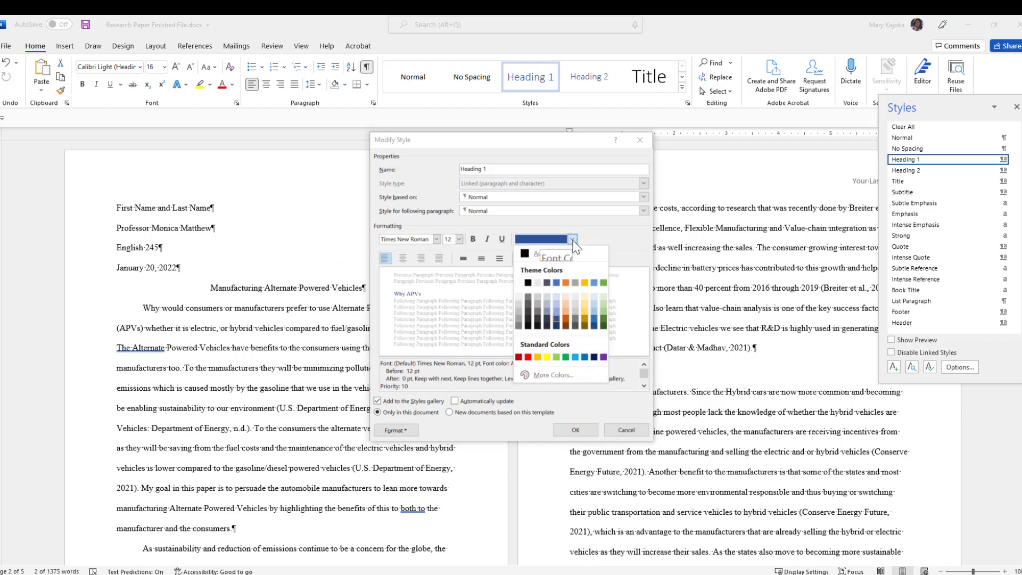
click(532, 254)
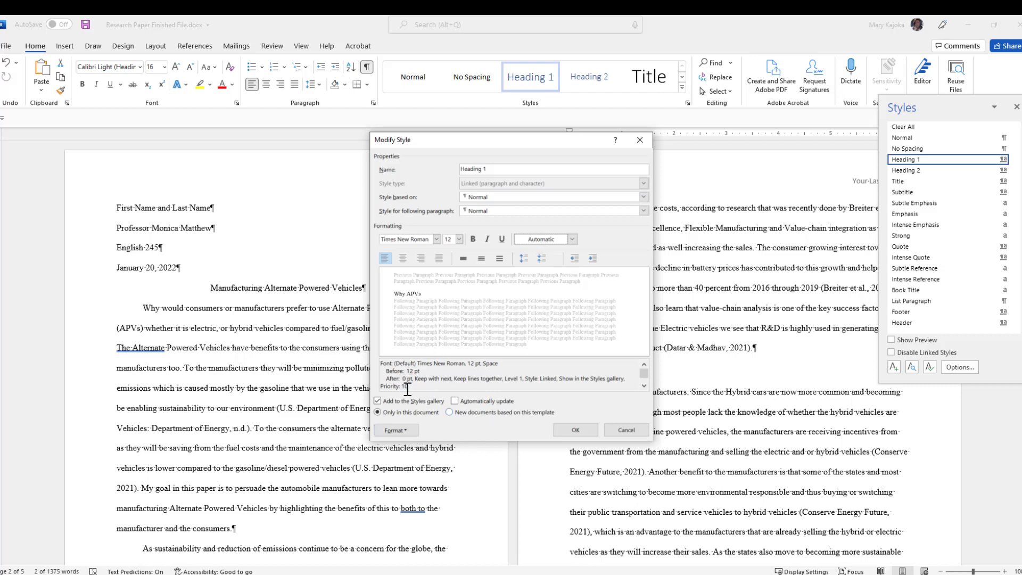
Set Heading 1's paragraph spacing to 0 pt before and Double line spacing.
click(404, 430)
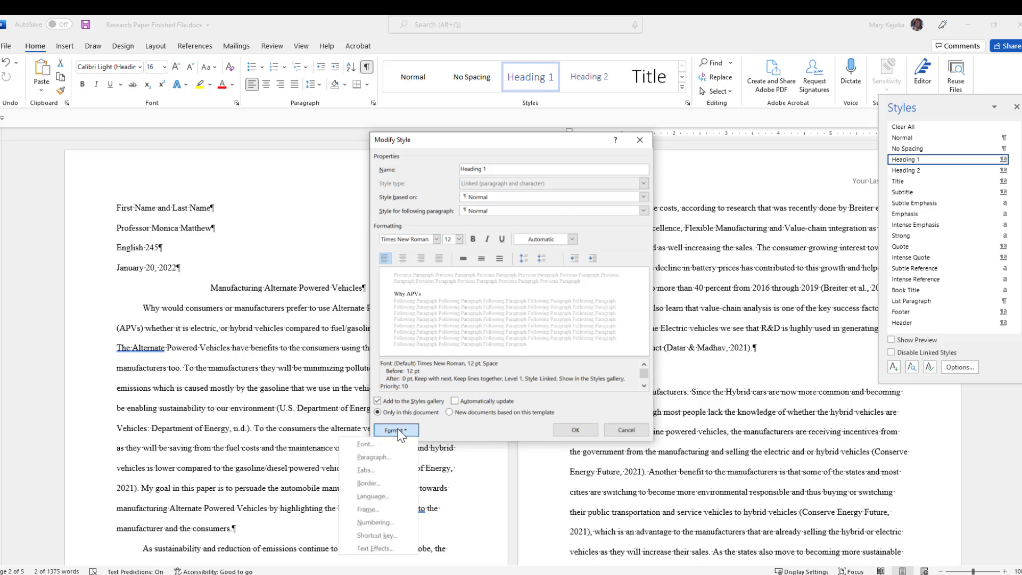
click(380, 458)
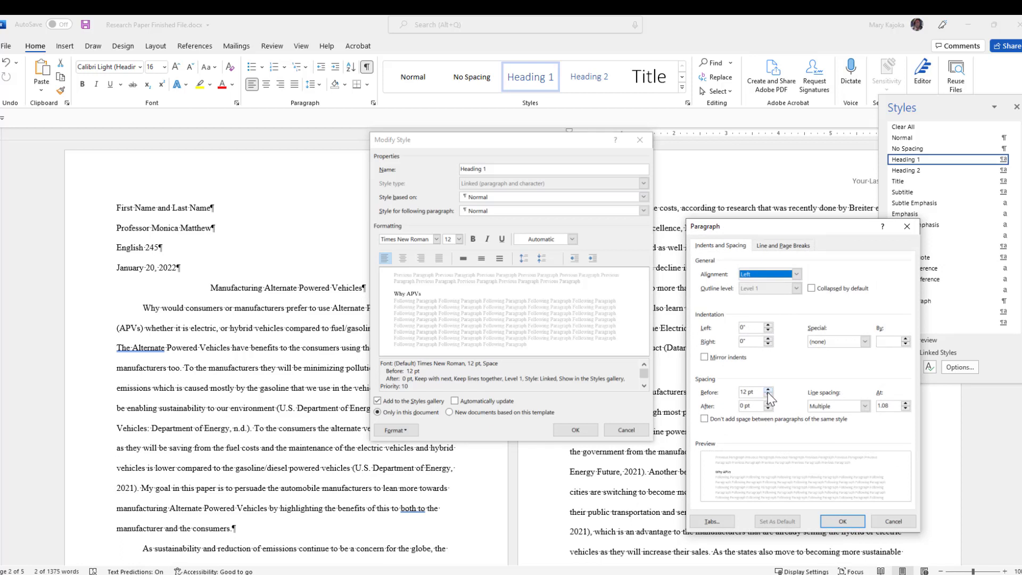
double_click(768, 395)
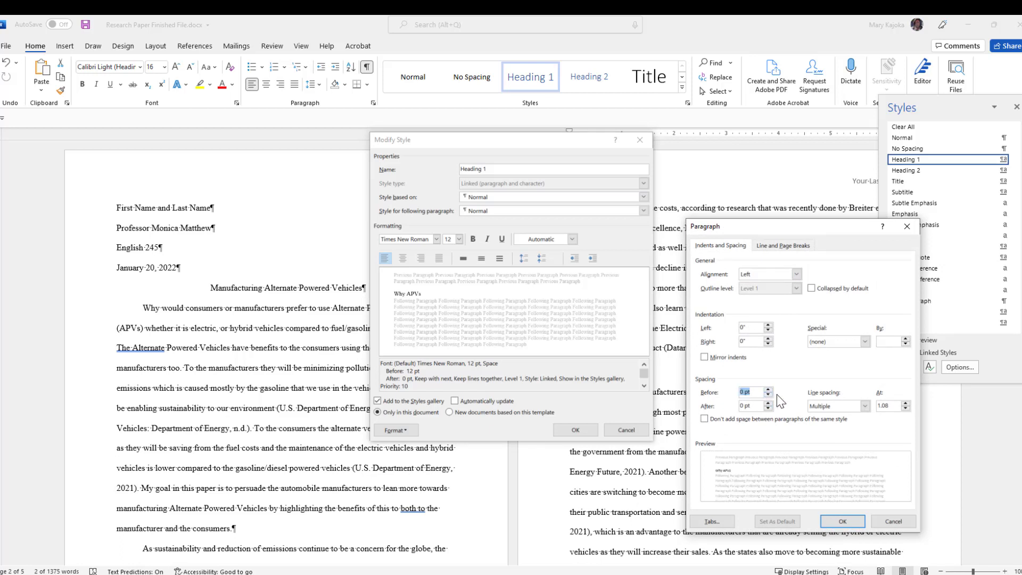
click(865, 406)
click(819, 432)
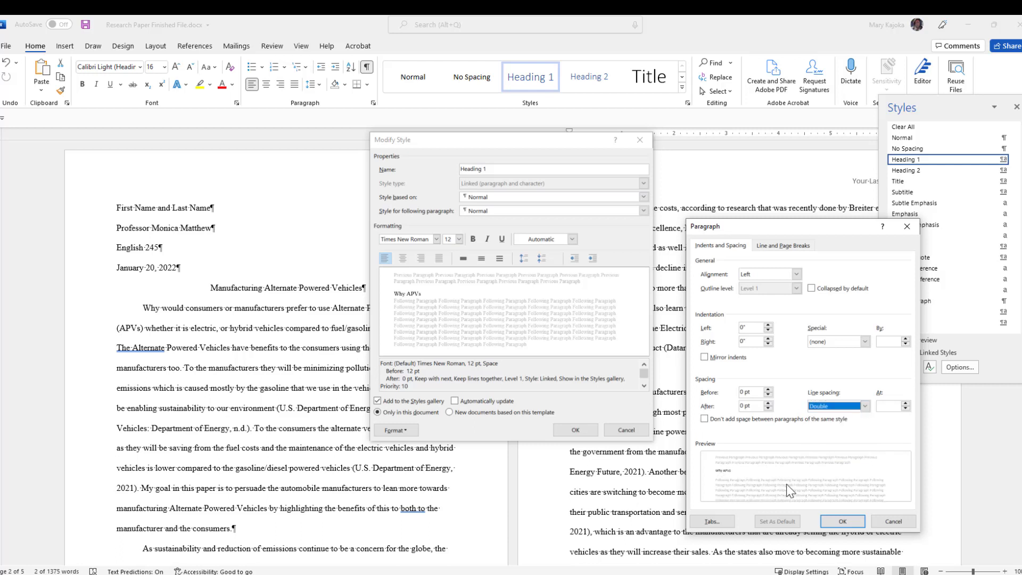
key(Return)
key(Return)
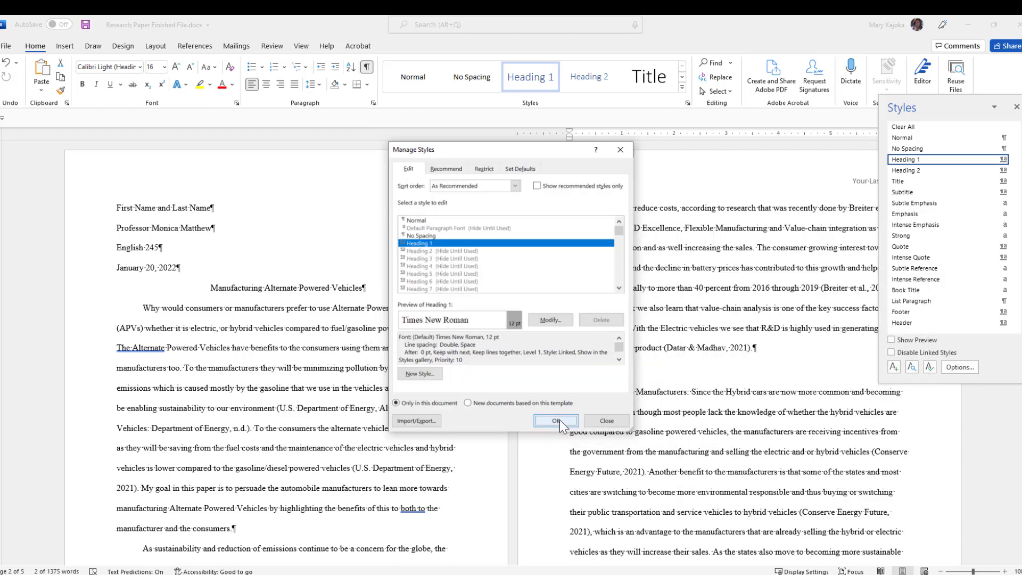
Save the modified Heading 1 style, then scroll to the 'Conclusion:' line on page 4.
click(559, 422)
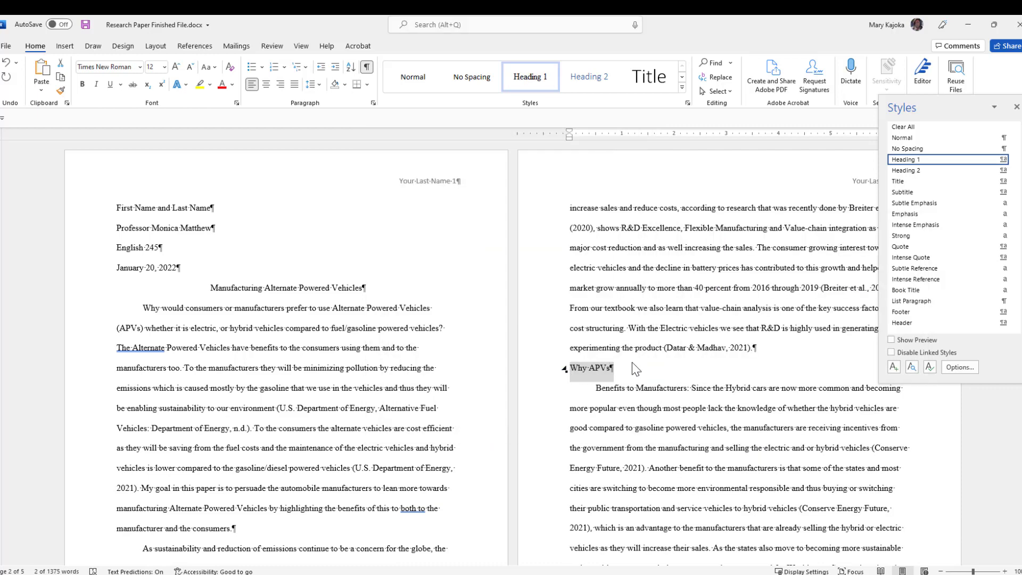
click(595, 370)
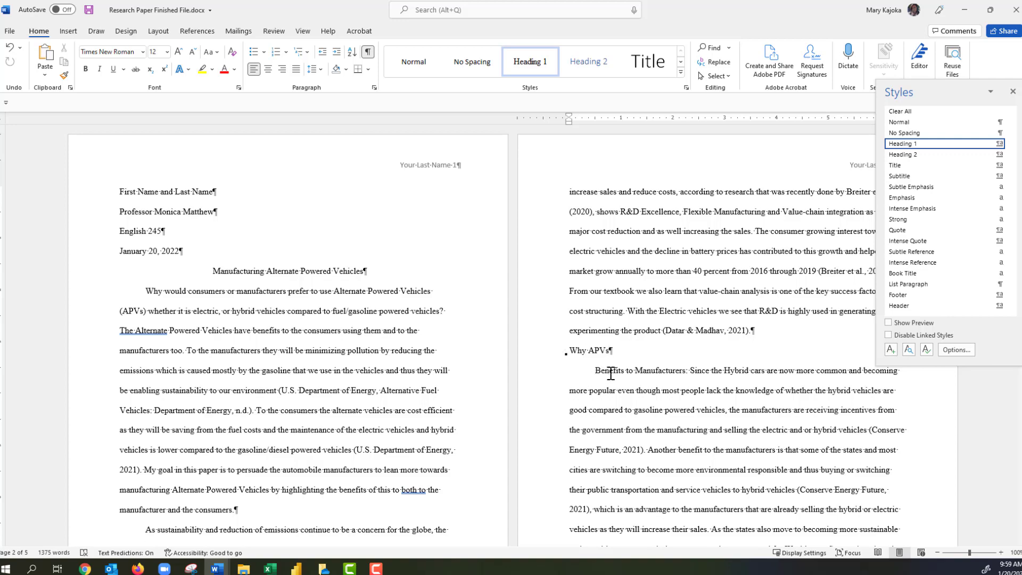
scroll(625, 369, down, 6)
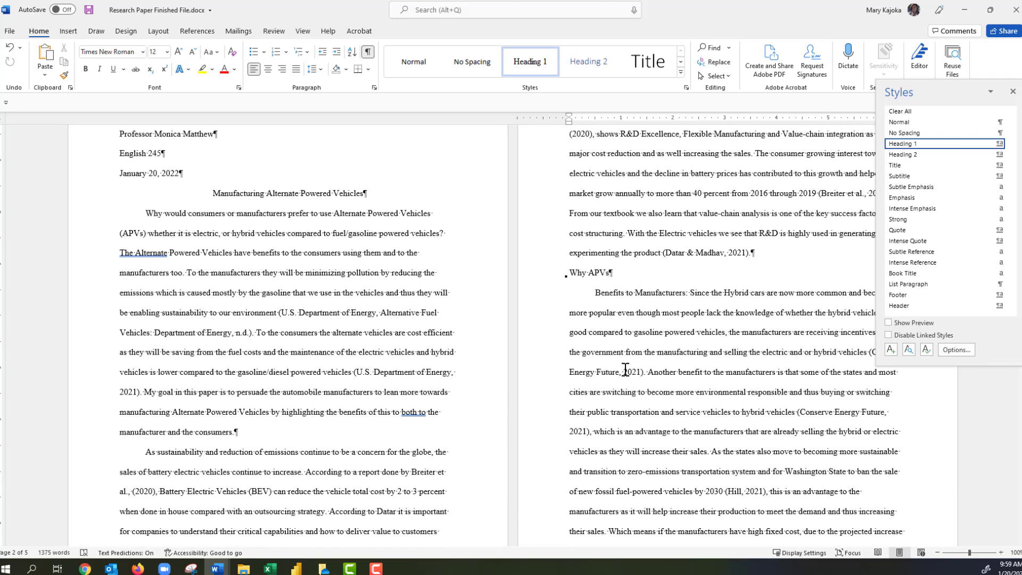
scroll(626, 377, down, 4)
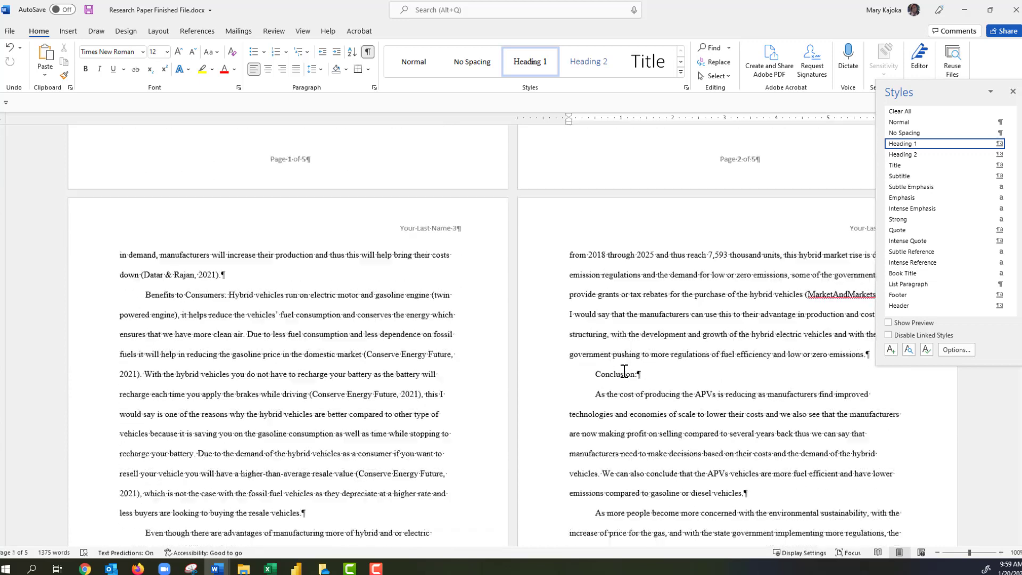
click(612, 319)
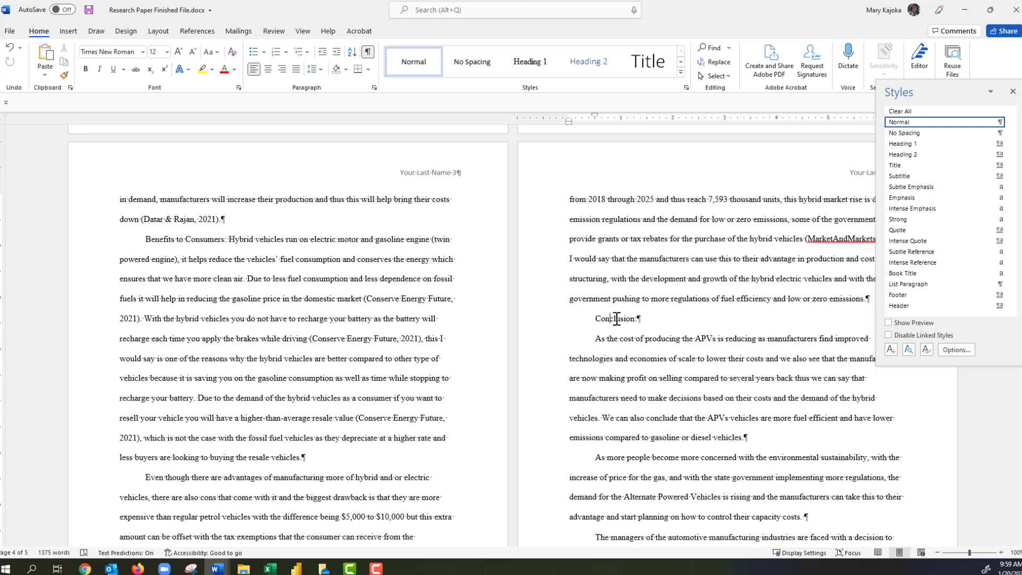
Select the 'Conclusion:' line on page 4, apply Heading 1, and deselect it.
triple_click(616, 320)
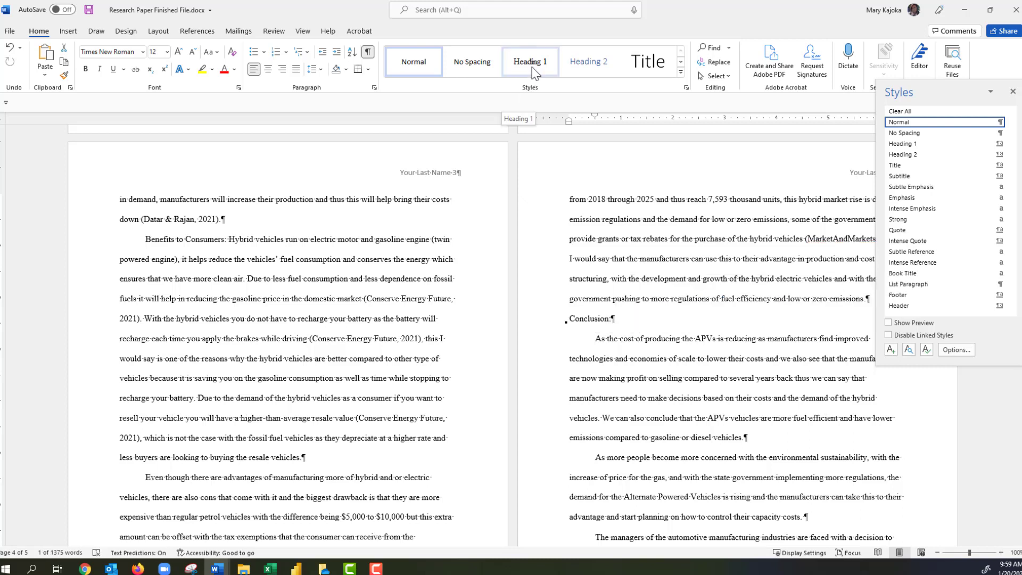
click(531, 72)
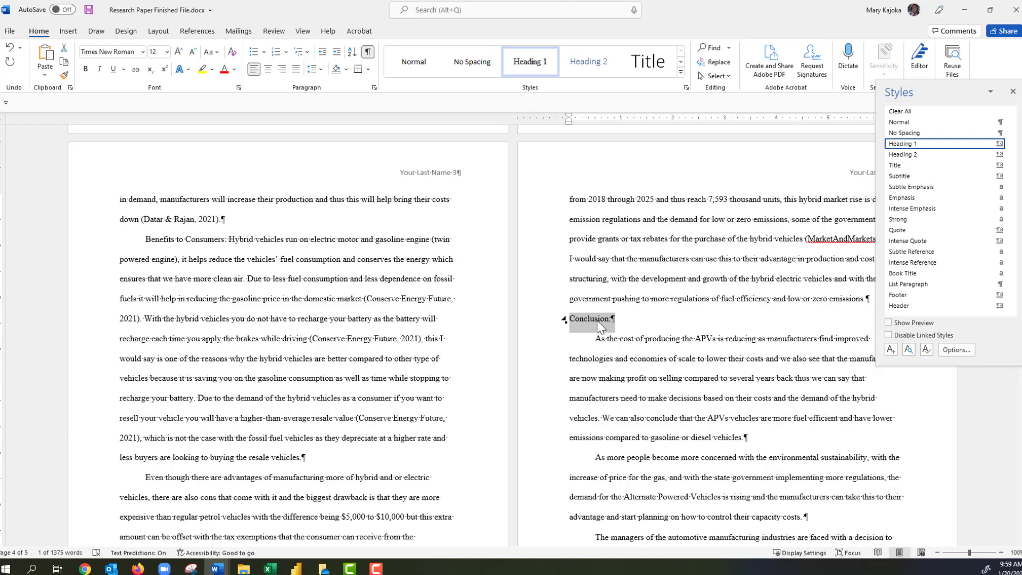
scroll(600, 316, up, 10)
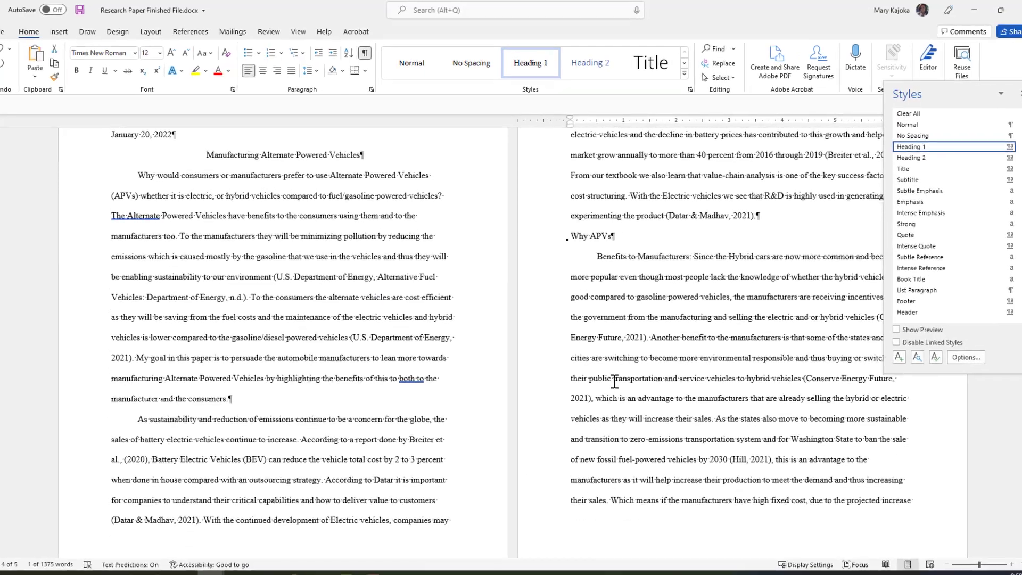
scroll(608, 373, down, 5)
scroll(611, 384, down, 2)
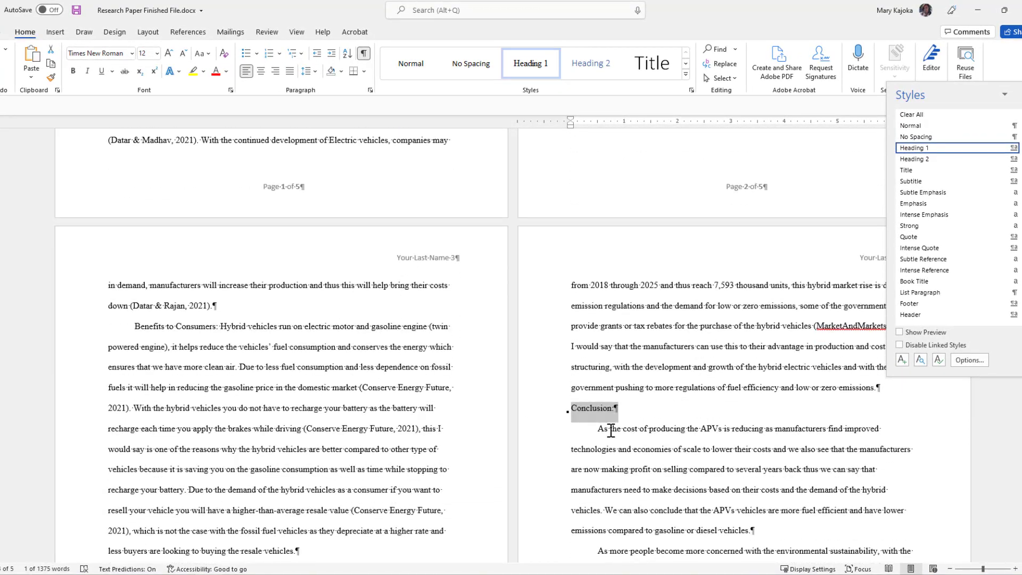
click(594, 410)
scroll(615, 384, up, 2)
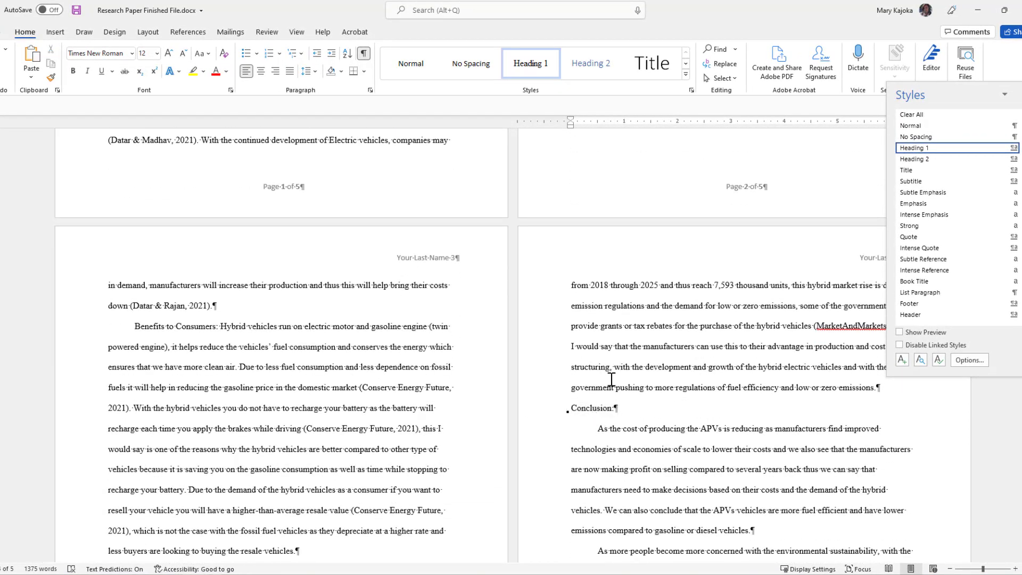
scroll(613, 384, up, 5)
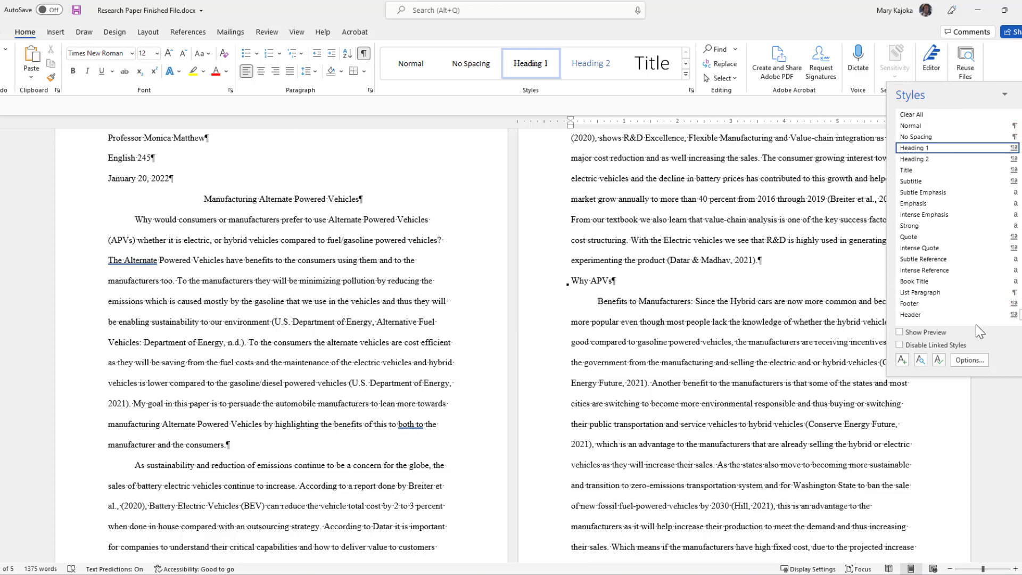
Turn on Small caps in Heading 1's font settings and confirm every dialog.
click(938, 361)
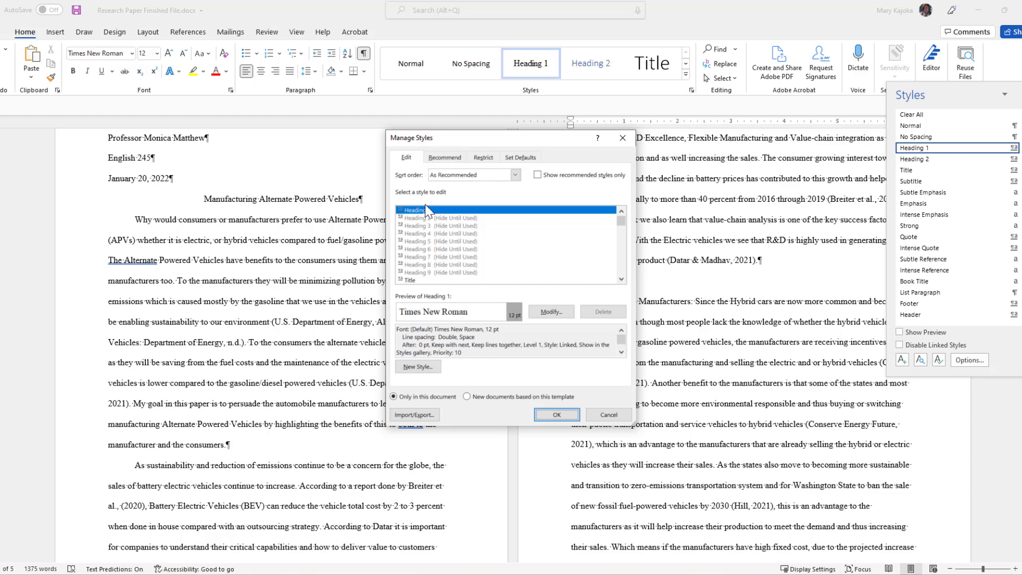
click(552, 313)
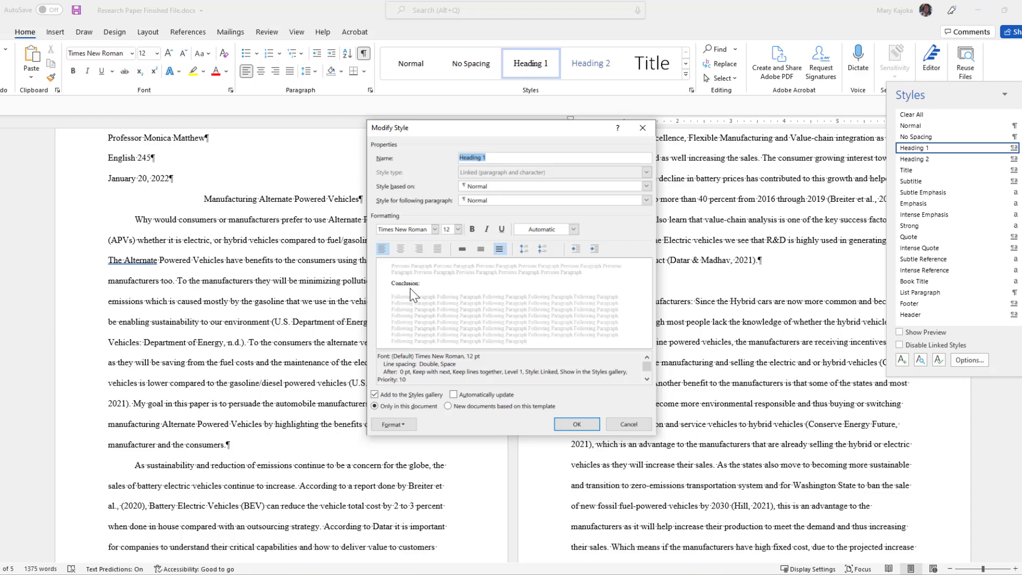
click(394, 425)
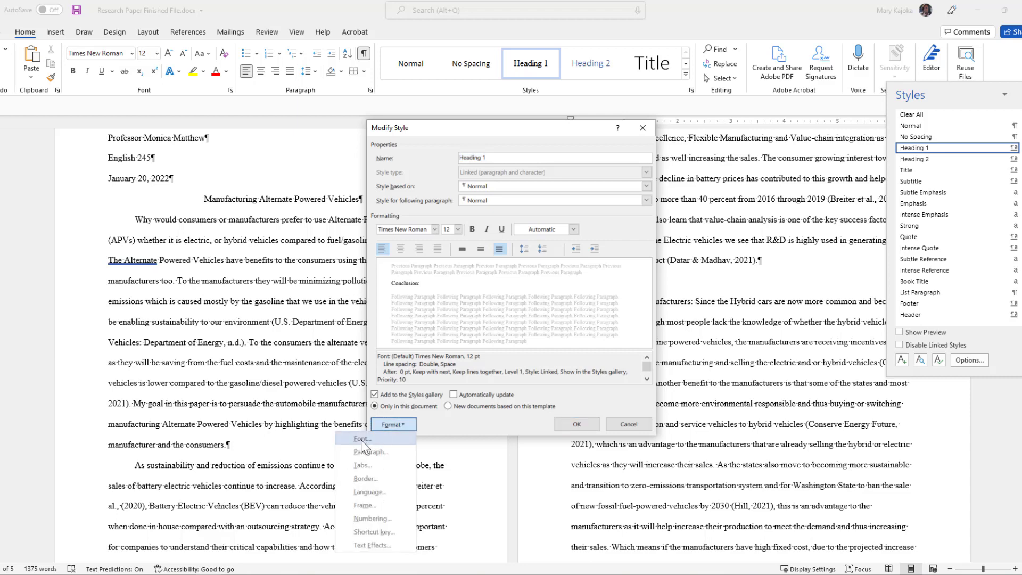
click(361, 440)
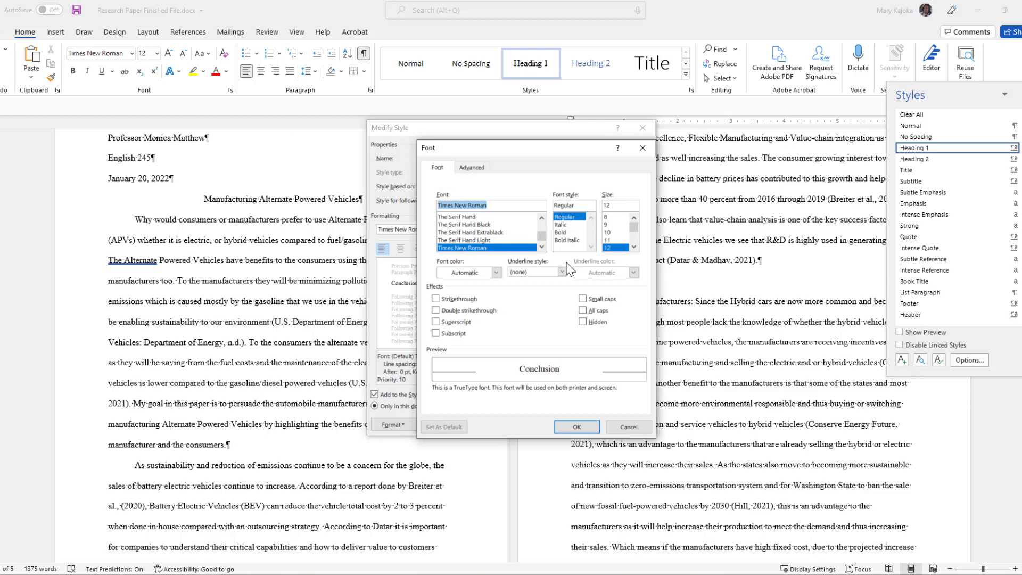
click(583, 300)
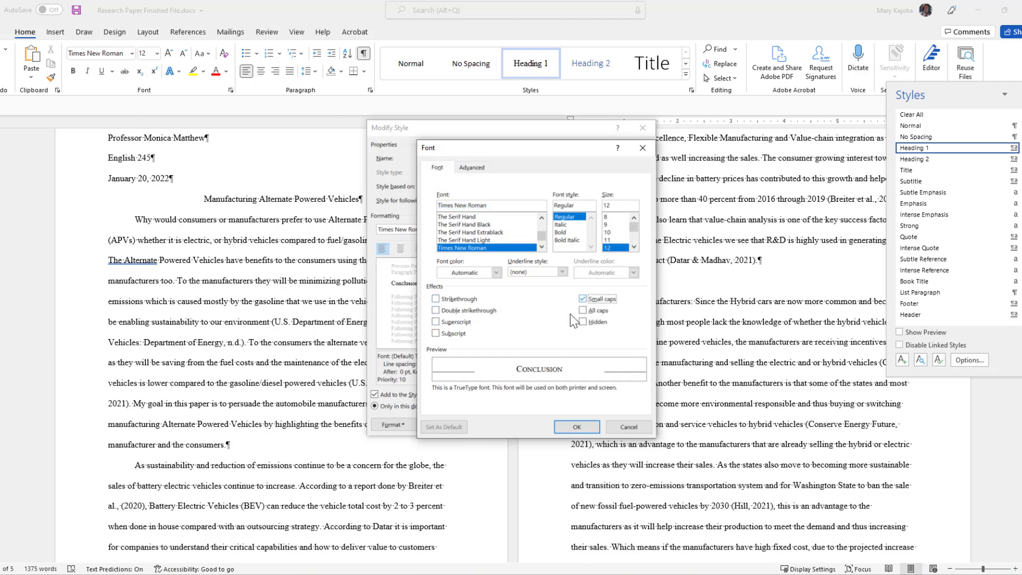
click(580, 430)
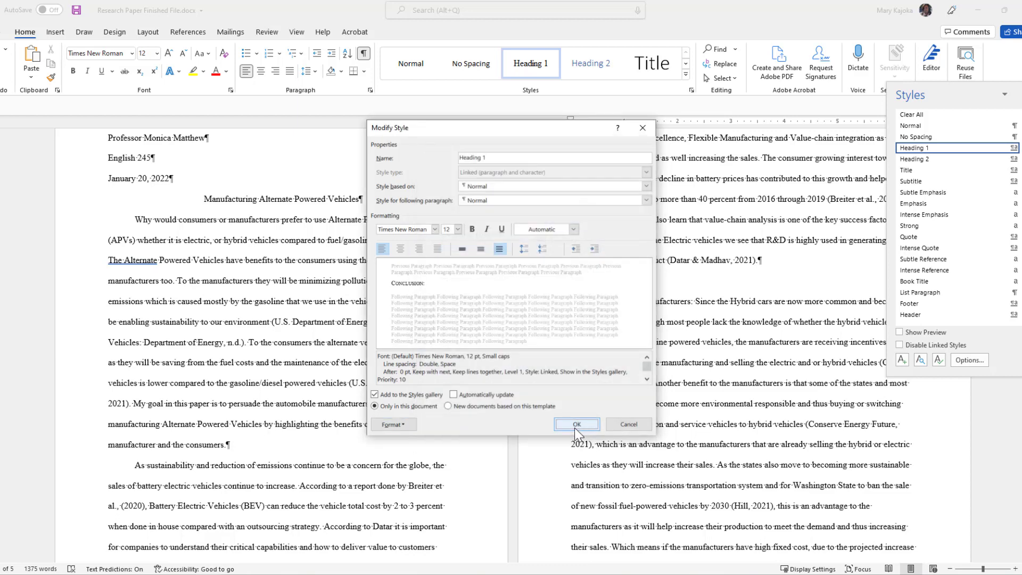
click(577, 424)
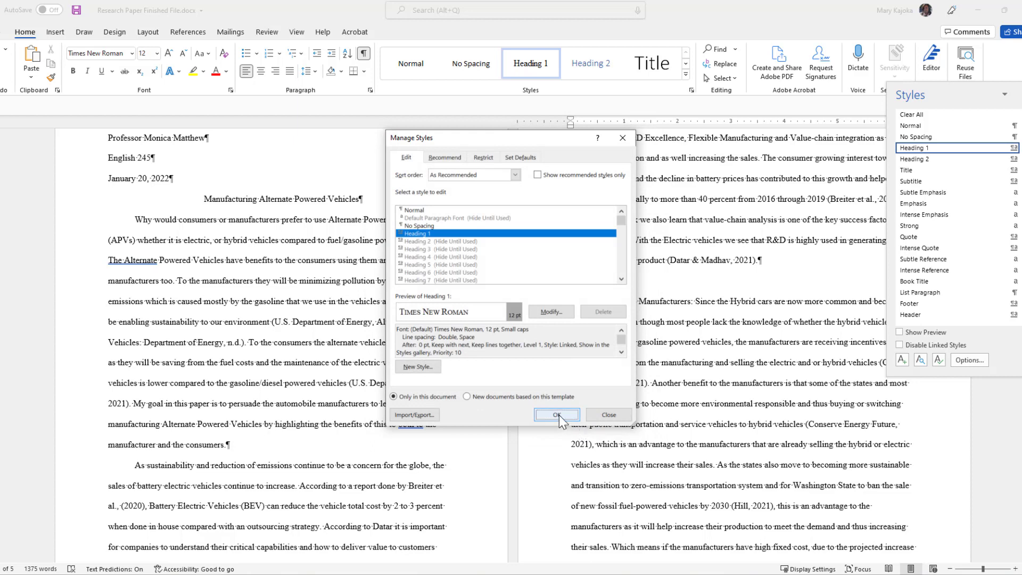
click(558, 414)
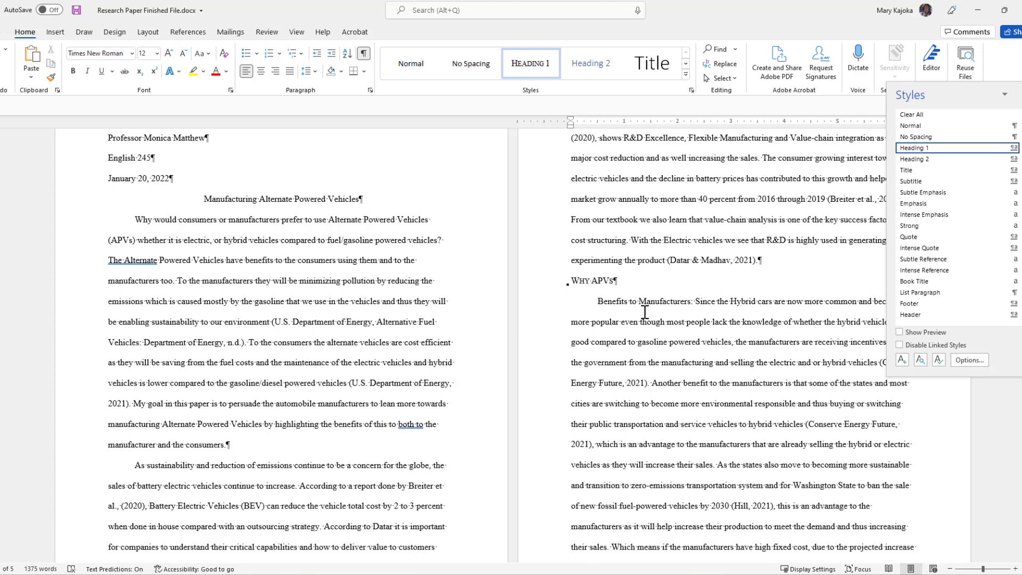
Scroll down to the small-caps CONCLUSION subheading on page 4 and open the Styles pane.
scroll(645, 312, down, 1)
scroll(645, 312, down, 6)
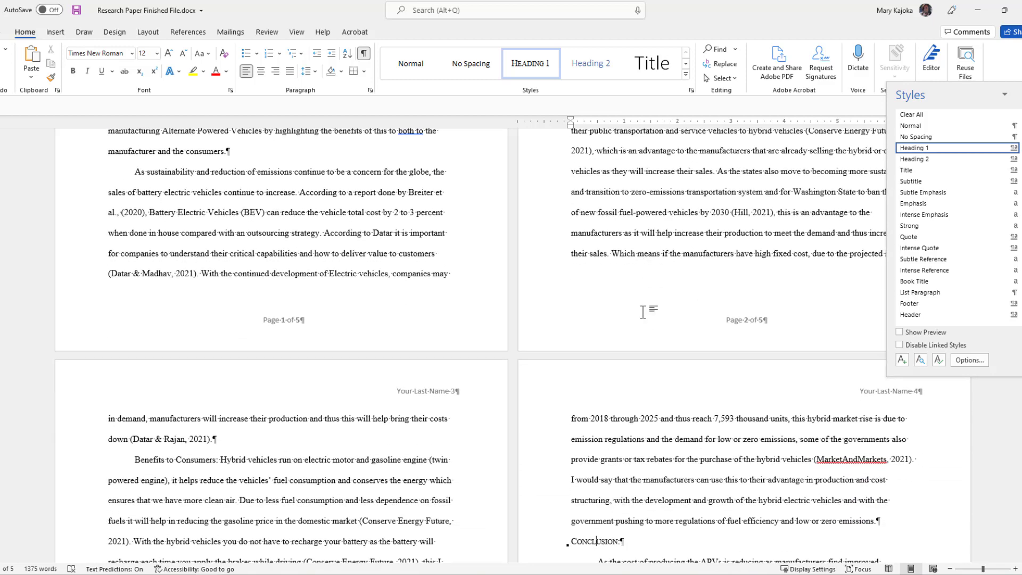
scroll(644, 316, down, 2)
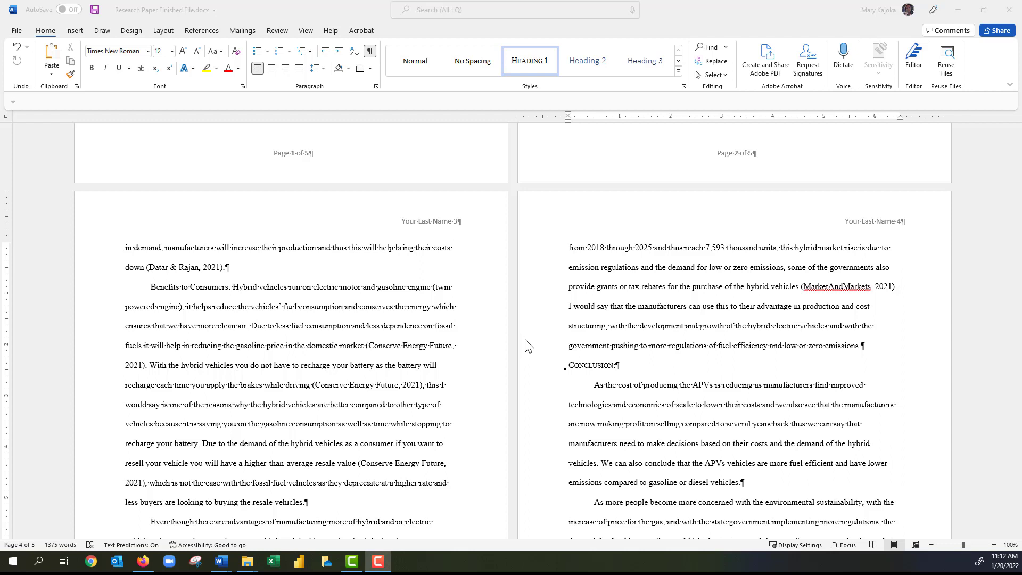
key(ctrl+alt+shift+s)
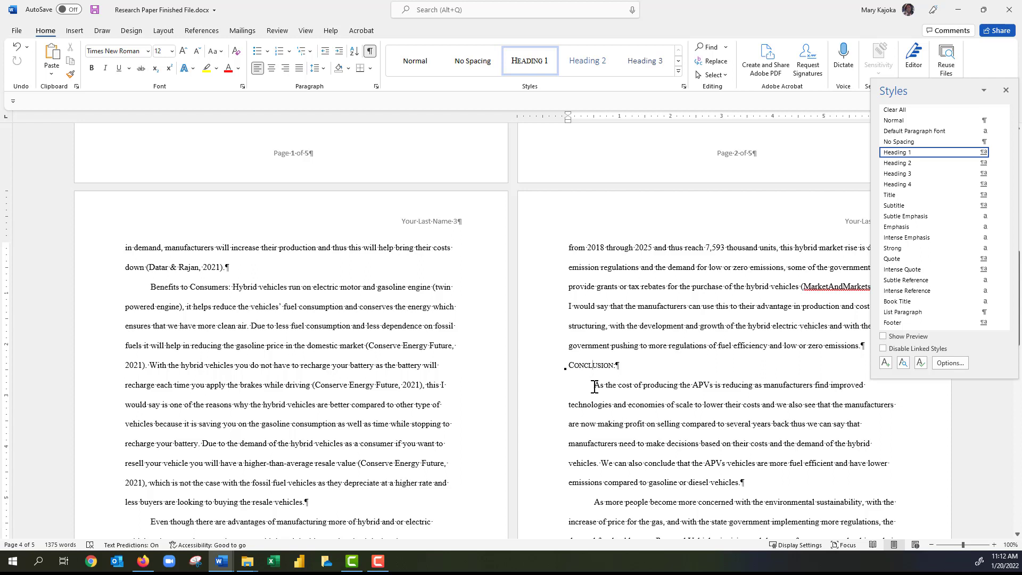
Make the Conclusion paragraph and the Benefits to Manufacturers paragraph start flush left, without first-line indents.
click(595, 384)
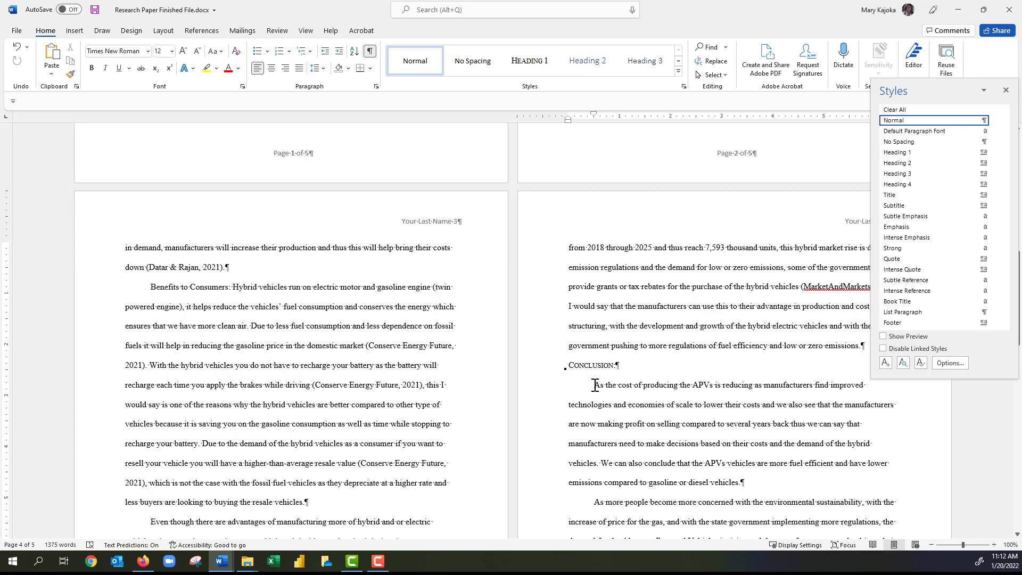
key(BackSpace)
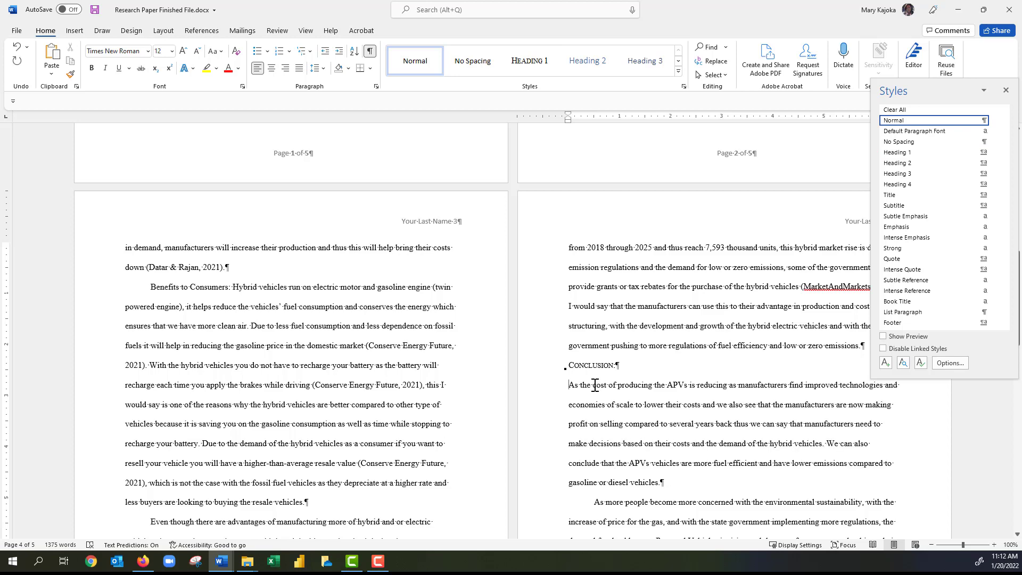
scroll(602, 348, up, 4)
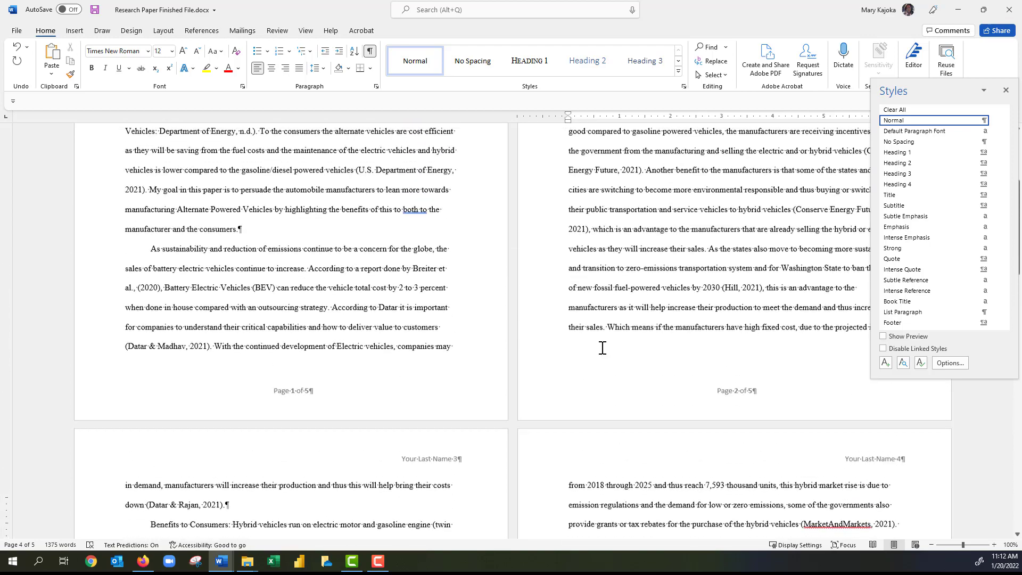
scroll(602, 348, up, 3)
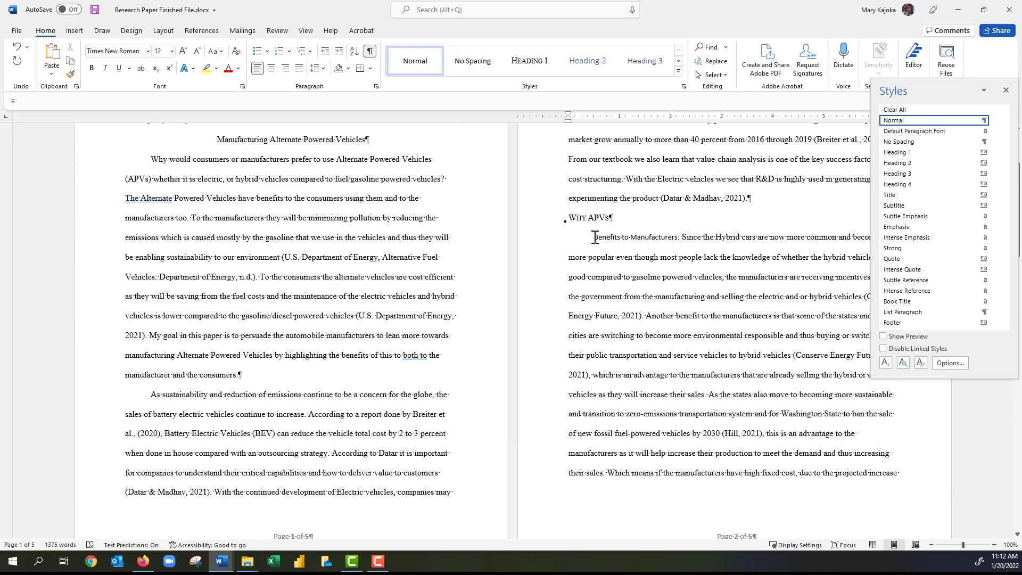
click(595, 237)
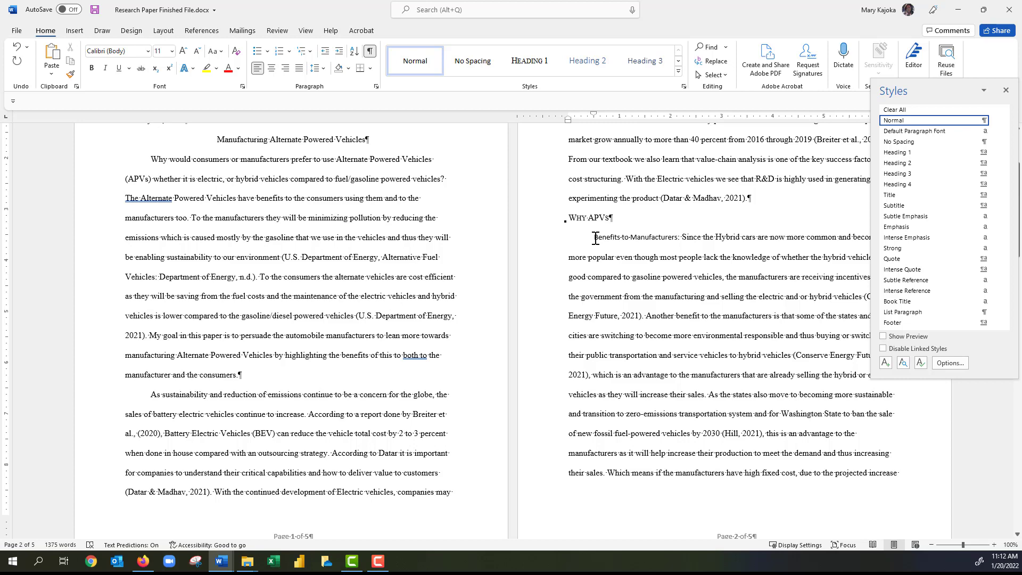
key(BackSpace)
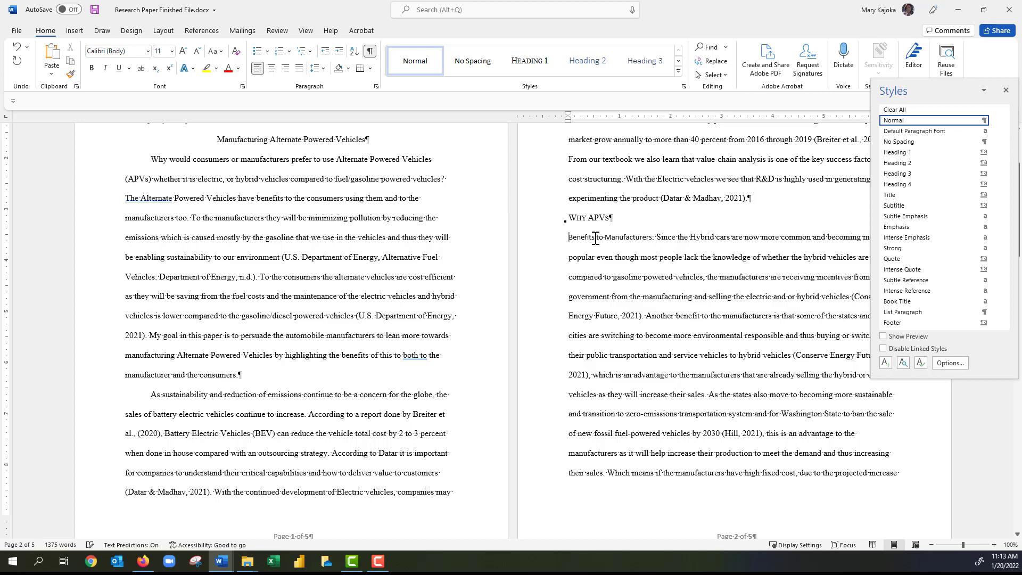
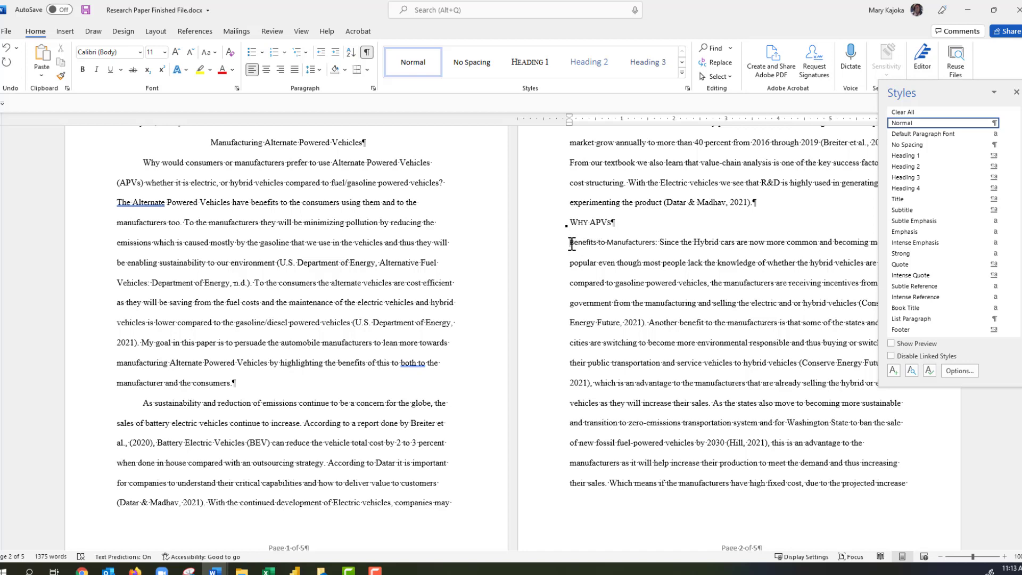
Select 'Benefits to Manufacturers' and give it the Heading 2 style from the Styles pane.
drag(571, 243, 629, 243)
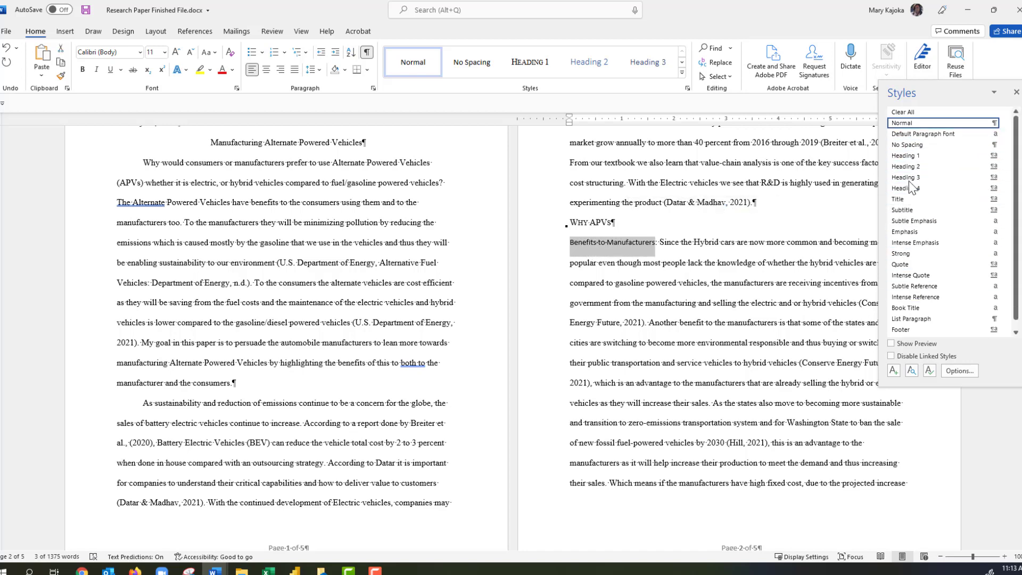
mouse_move(911, 170)
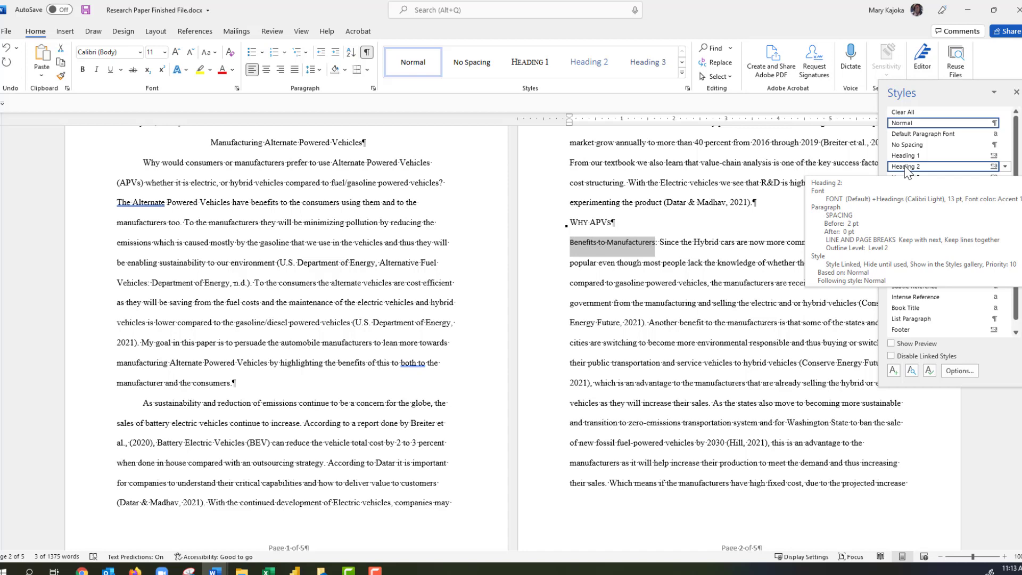
click(906, 167)
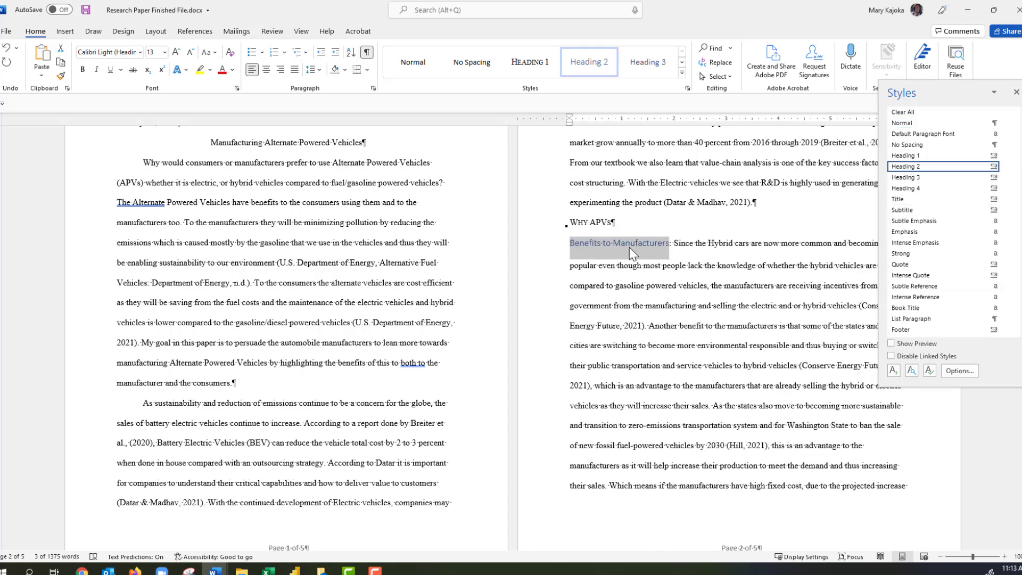
Modify the Heading 2 font to Times New Roman, 12 pt, Automatic colour, italic.
click(929, 372)
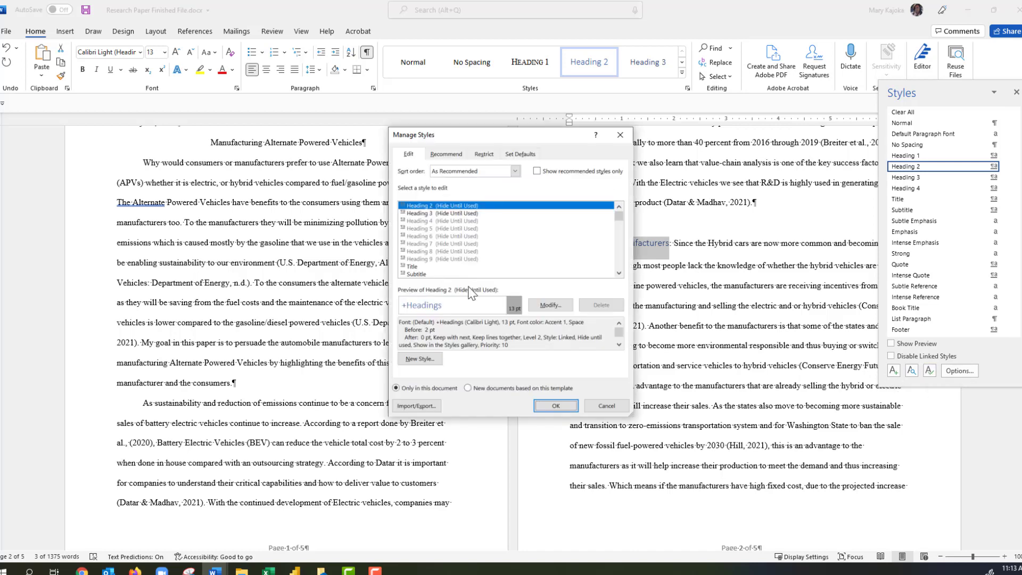
click(550, 308)
click(435, 224)
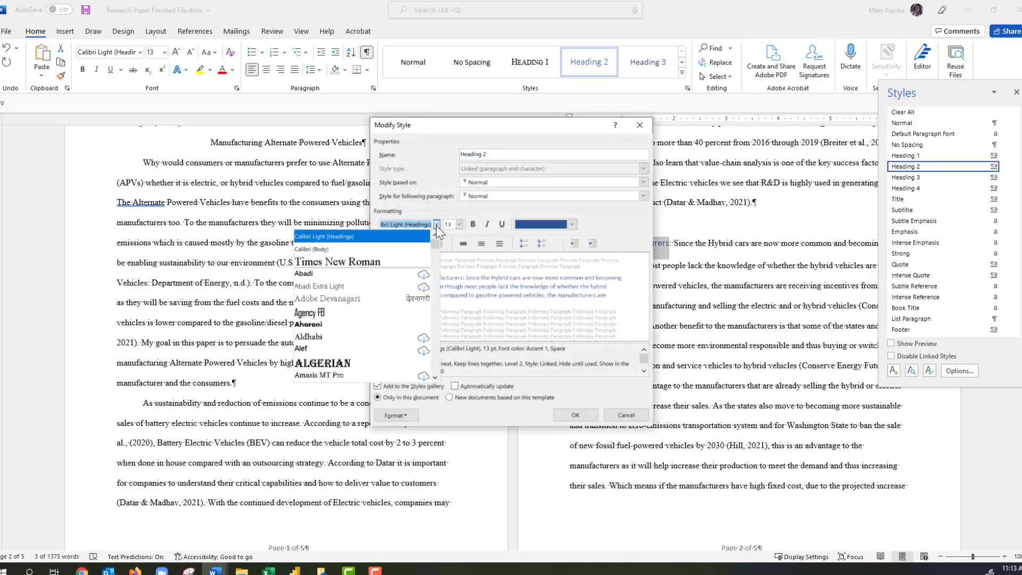
click(375, 261)
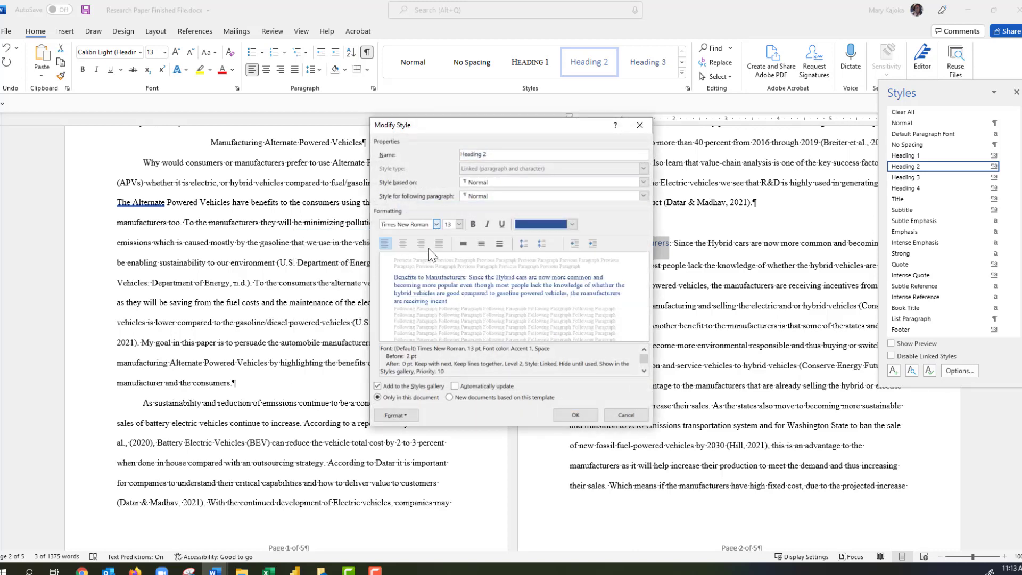
click(459, 224)
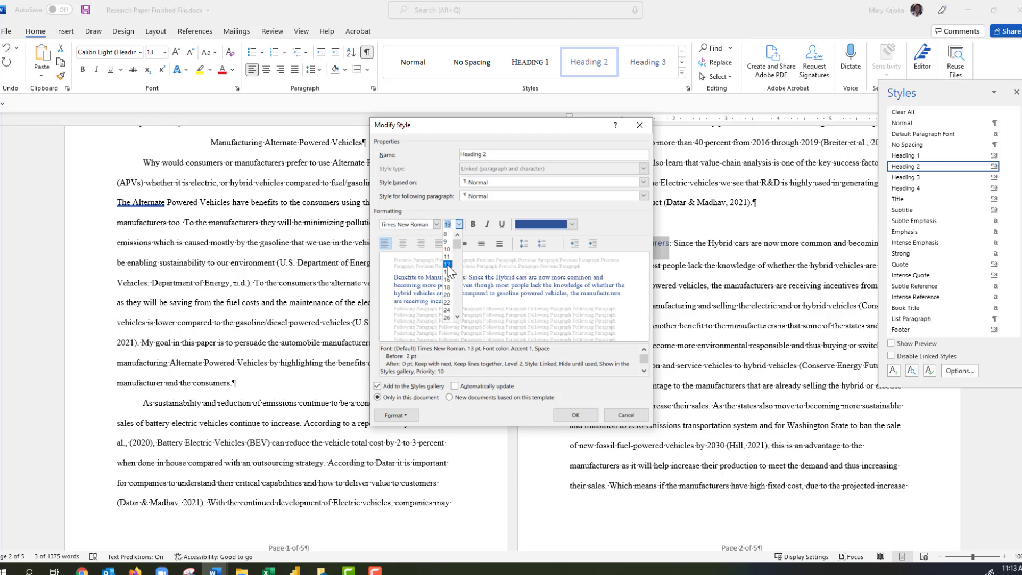
click(447, 264)
click(572, 224)
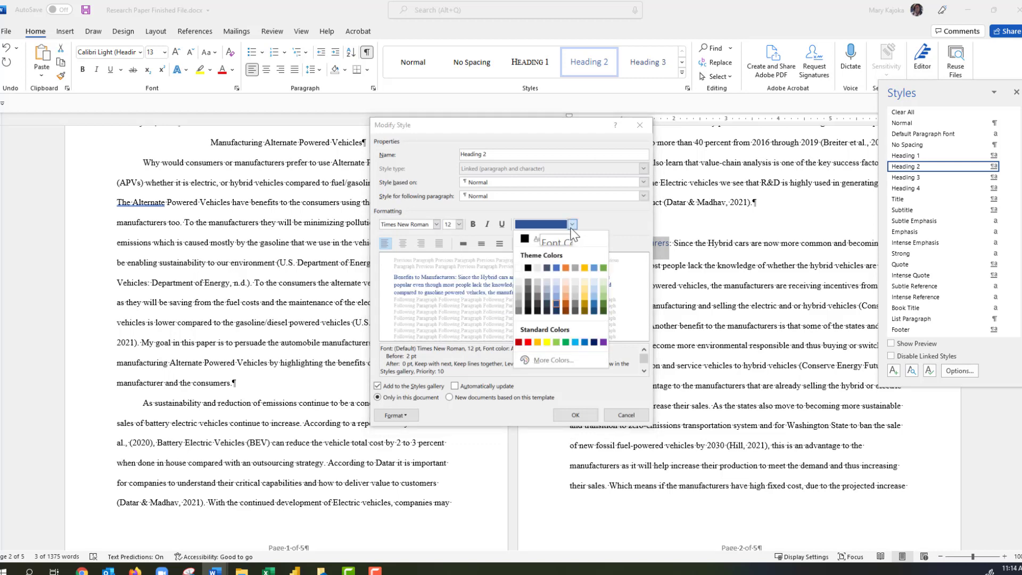
click(531, 240)
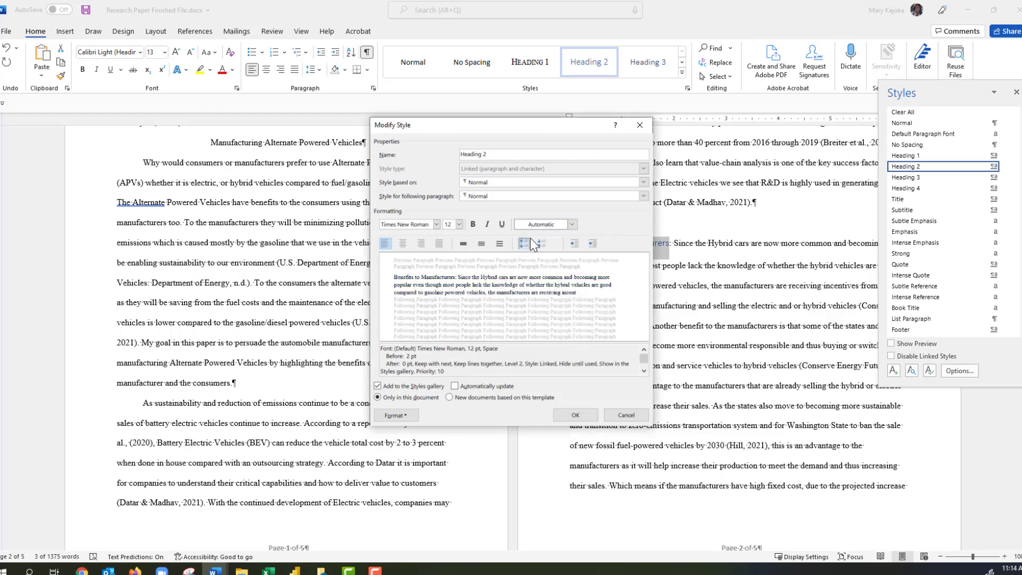
click(404, 416)
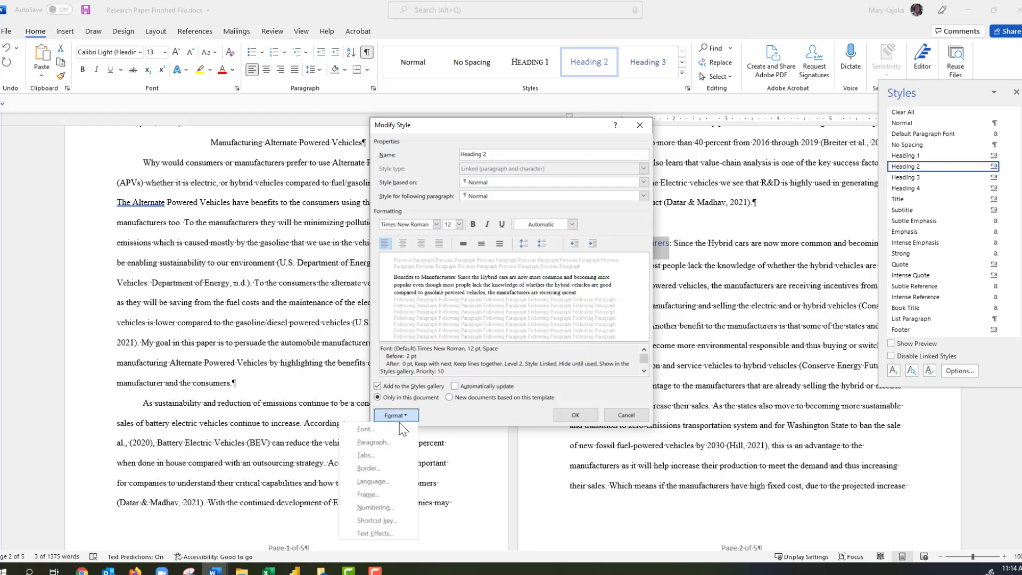
click(367, 429)
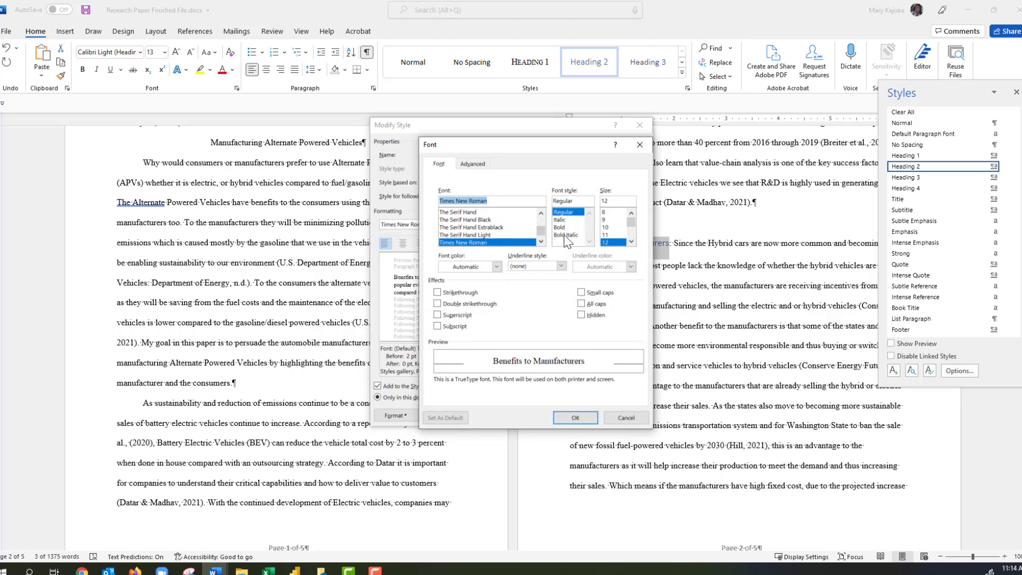
click(560, 220)
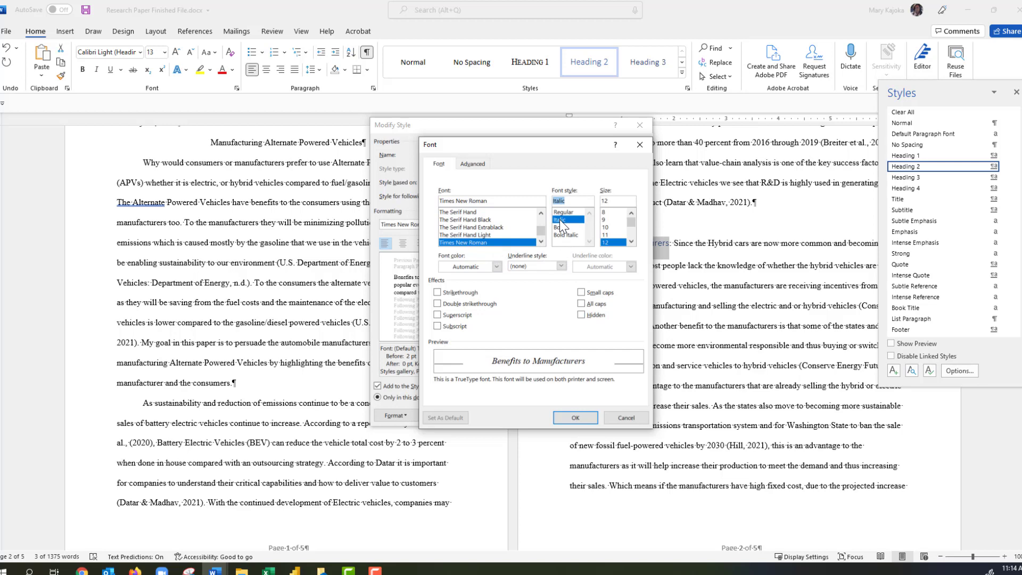
click(575, 418)
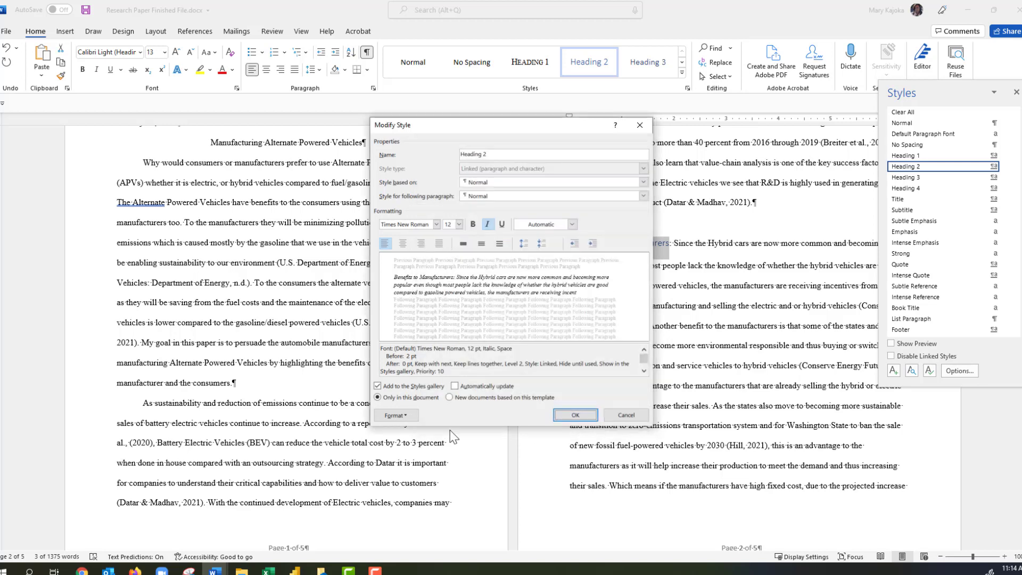
Give Heading 2 0 pt space before and double line spacing, then save the style.
click(401, 417)
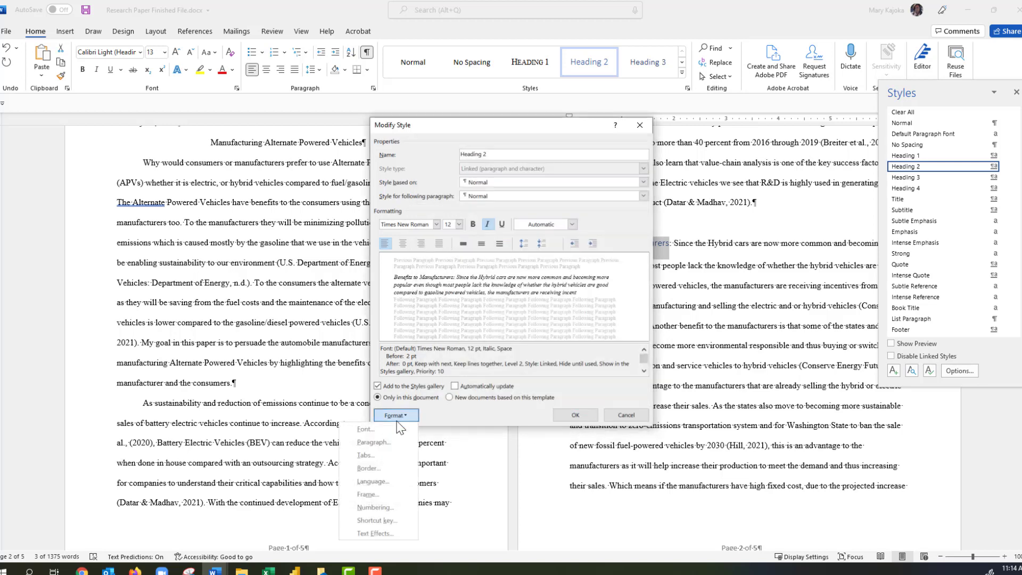
click(380, 443)
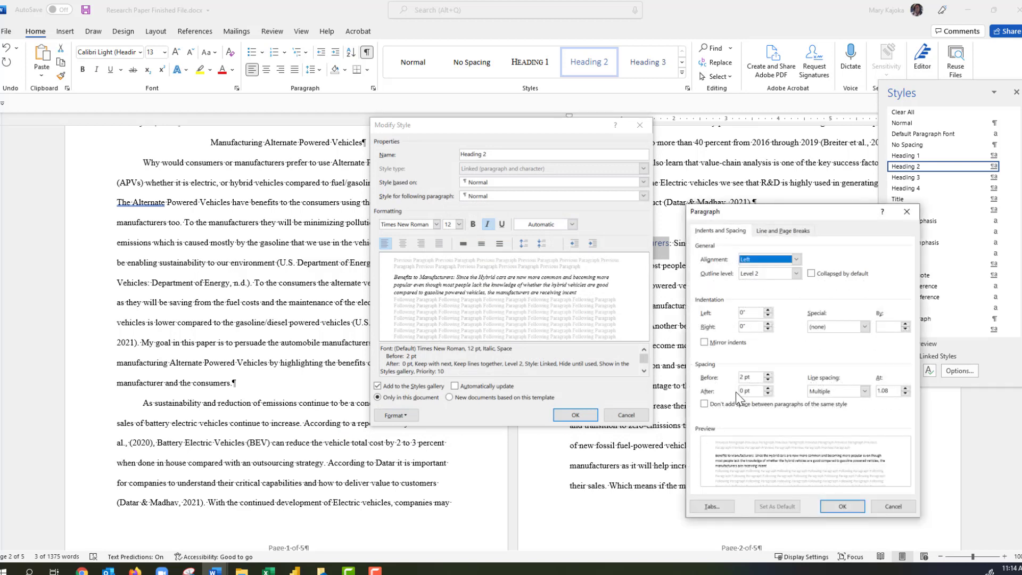
click(768, 381)
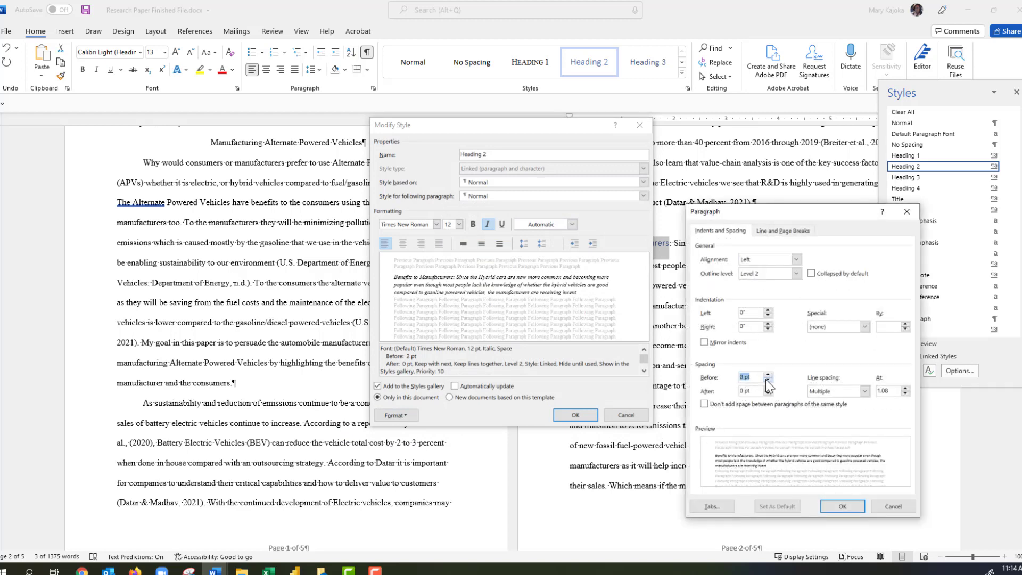
click(863, 392)
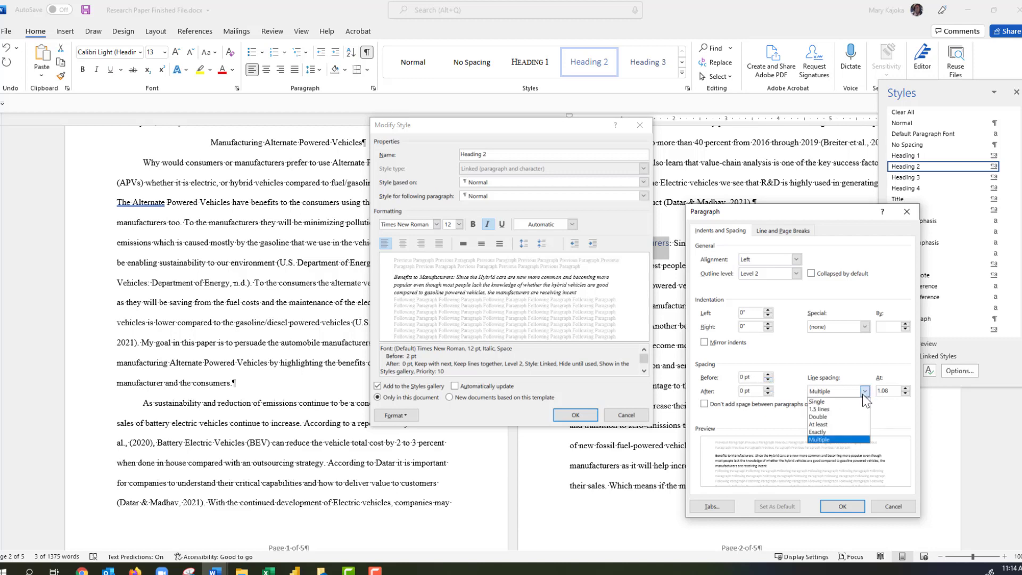
click(832, 416)
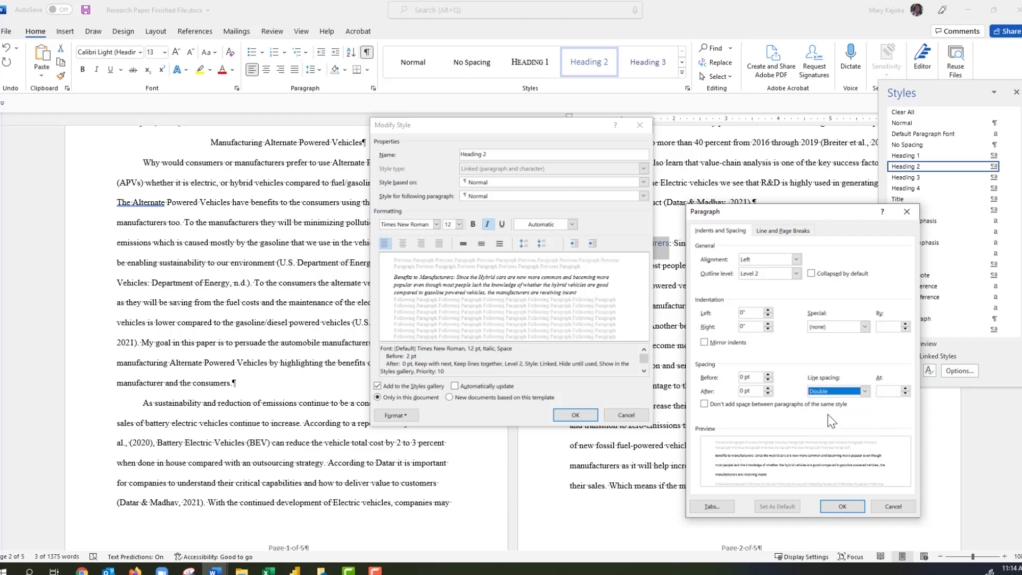
click(839, 506)
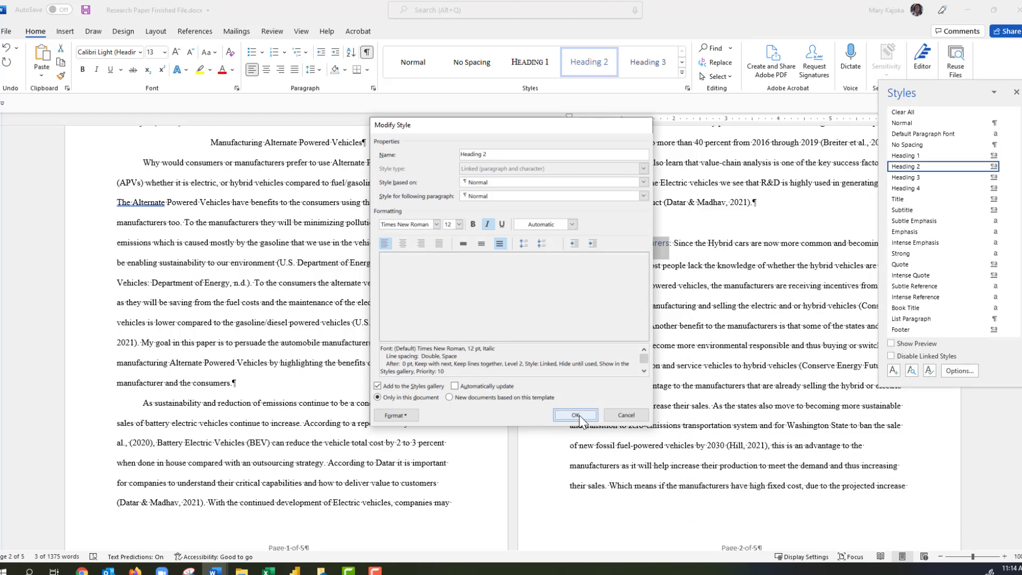
click(577, 415)
click(556, 406)
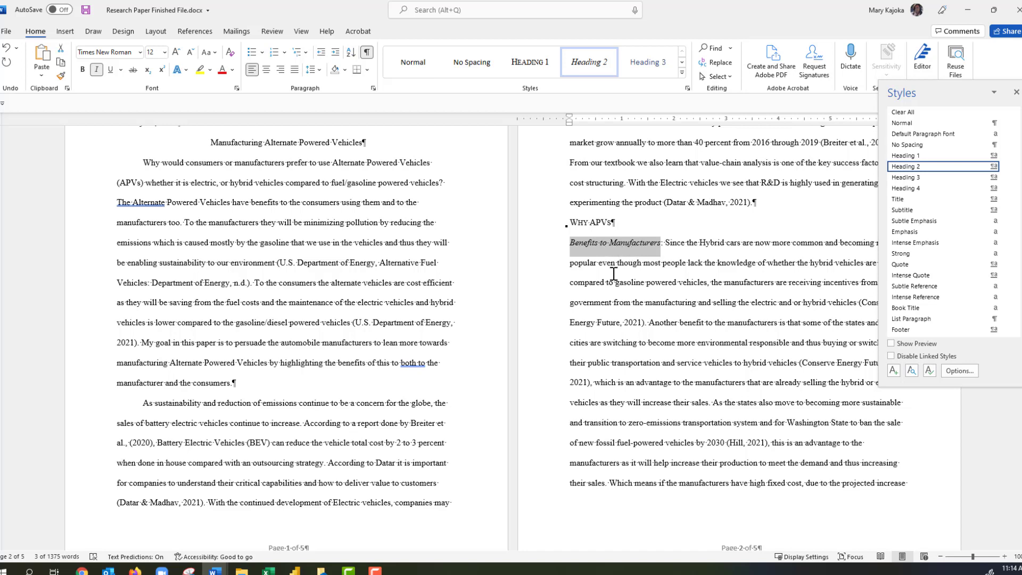
Remove the Benefits to Consumers paragraph's first-line indent and make 'Benefits to Consumers' Heading 2.
scroll(614, 274, down, 5)
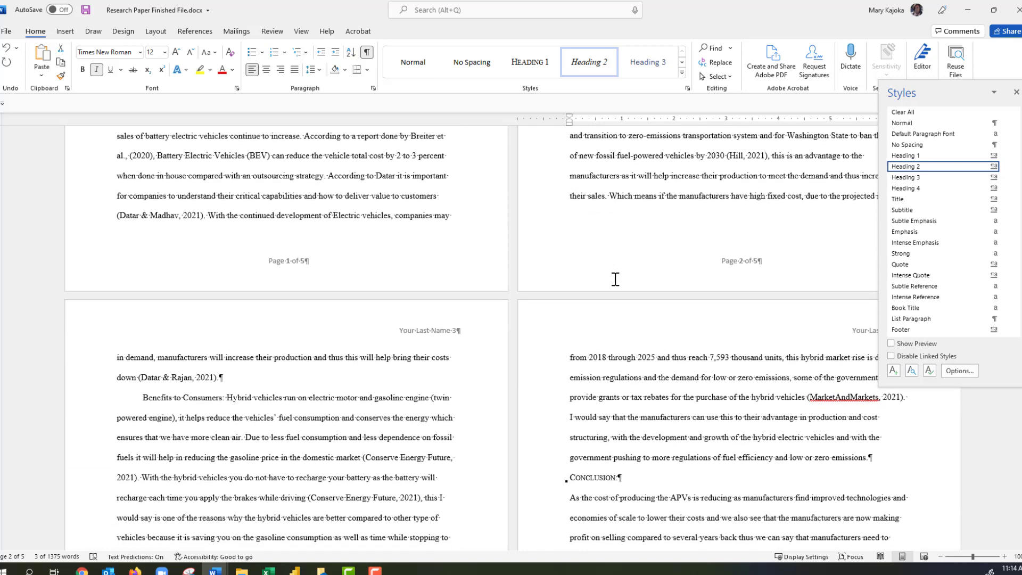
scroll(615, 284, down, 2)
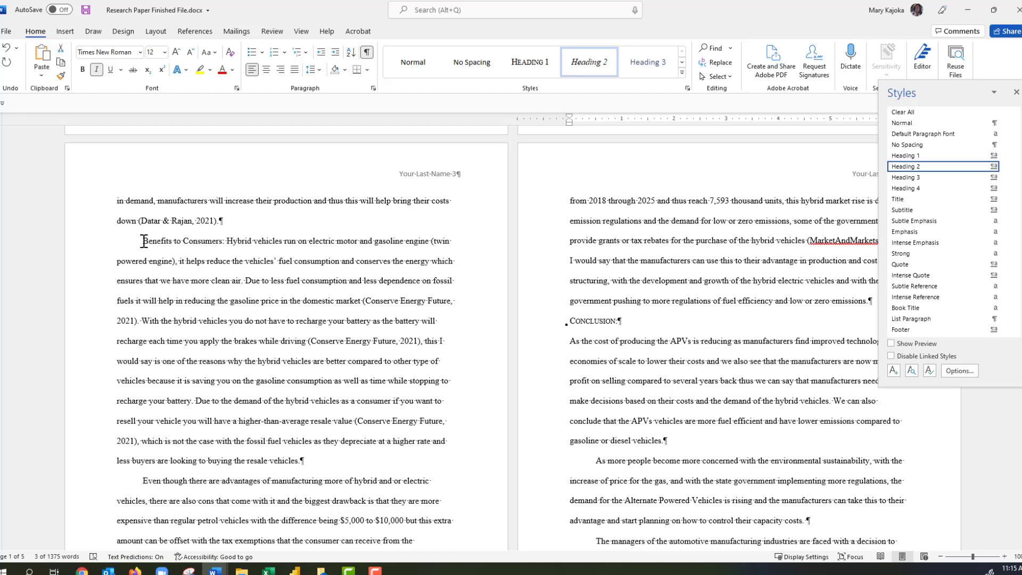
click(144, 241)
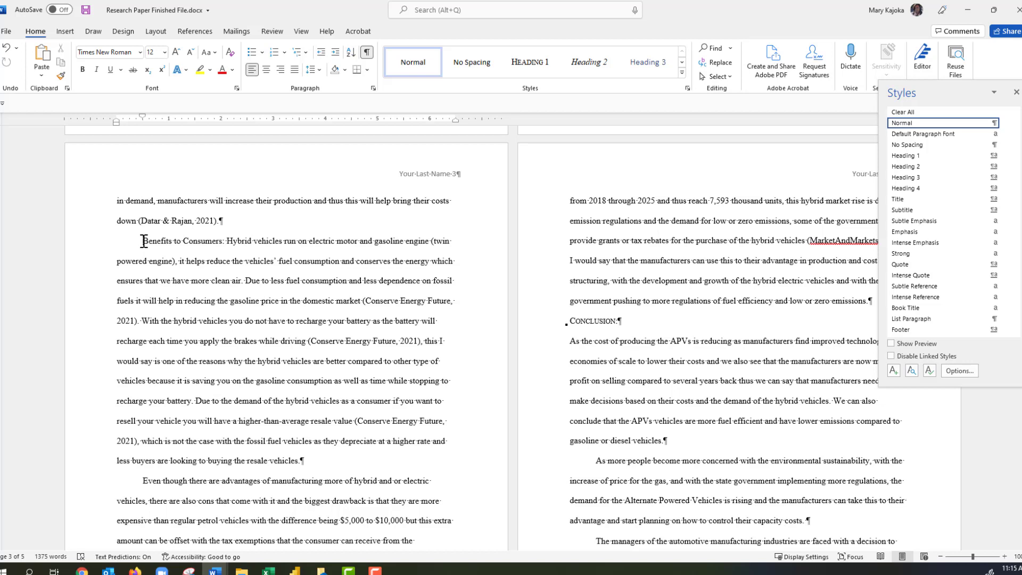
key(BackSpace)
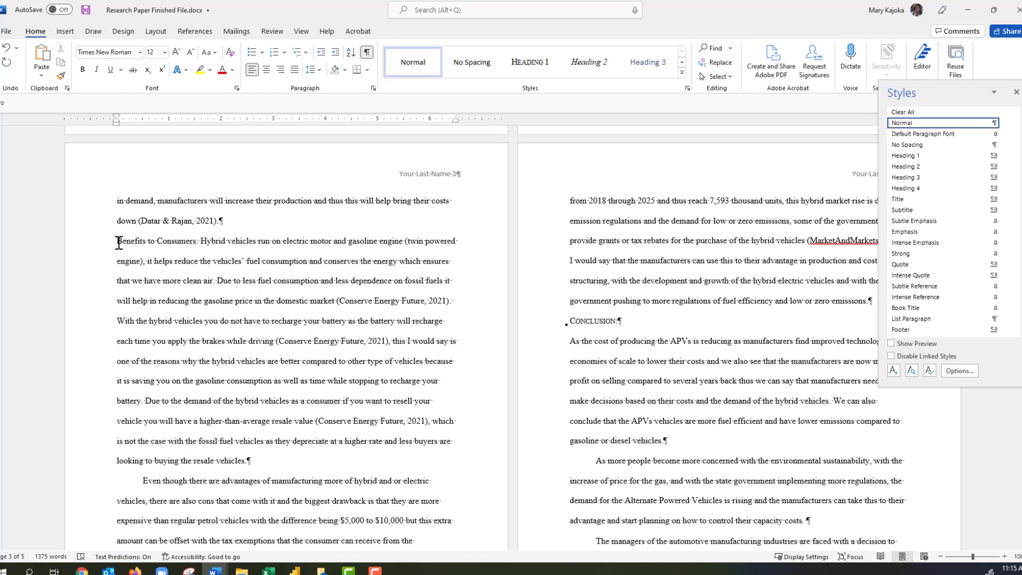
drag(118, 242, 176, 243)
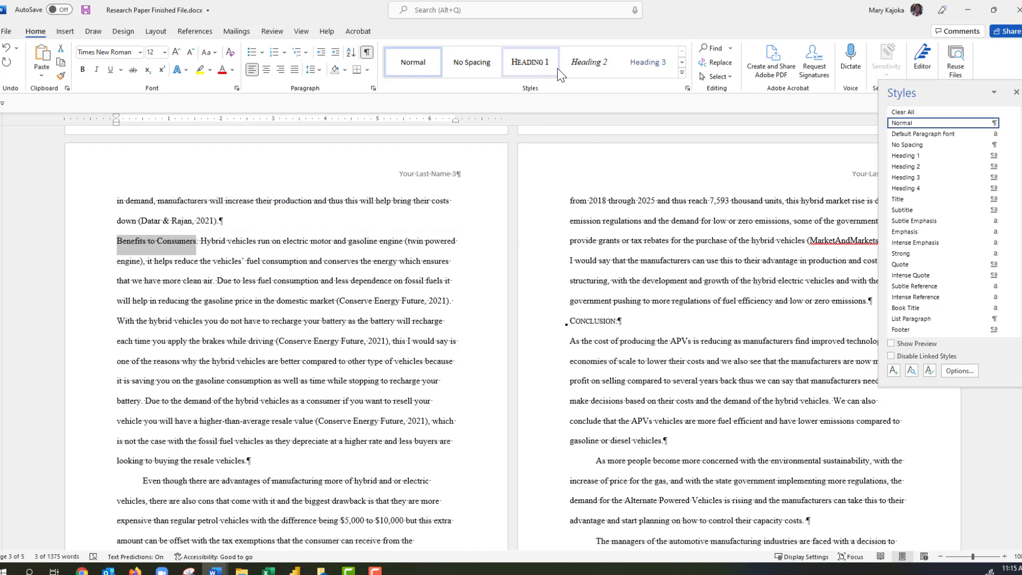
click(589, 67)
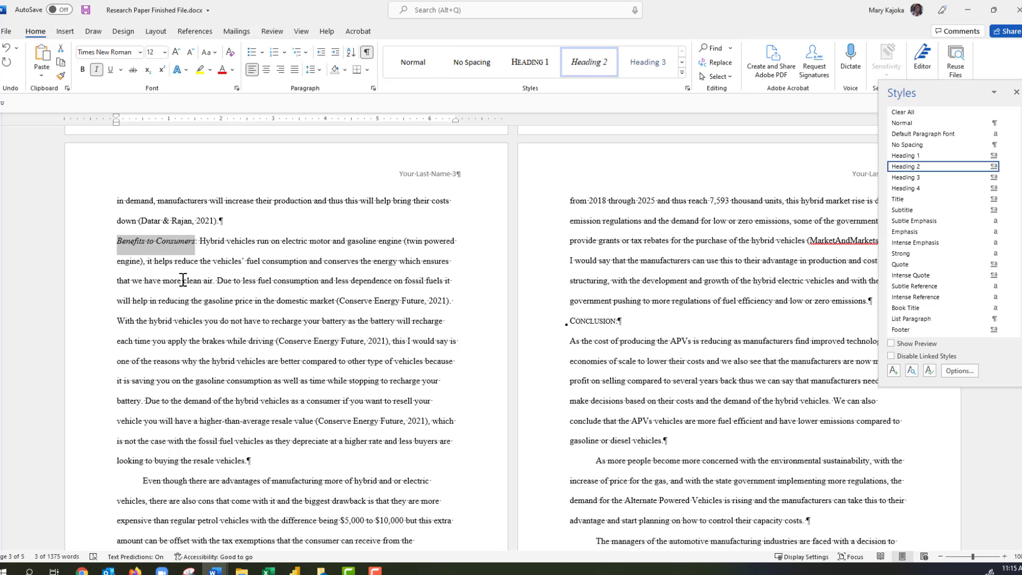
Remove the Growth paragraph's first-line indent and make the word 'Growth' Heading 2.
scroll(182, 282, down, 3)
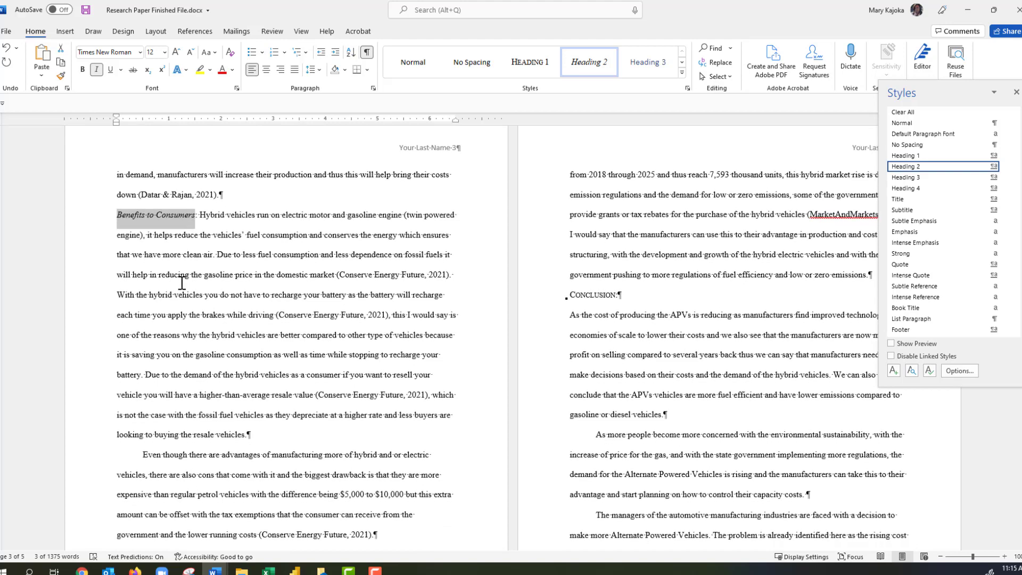
scroll(181, 283, down, 3)
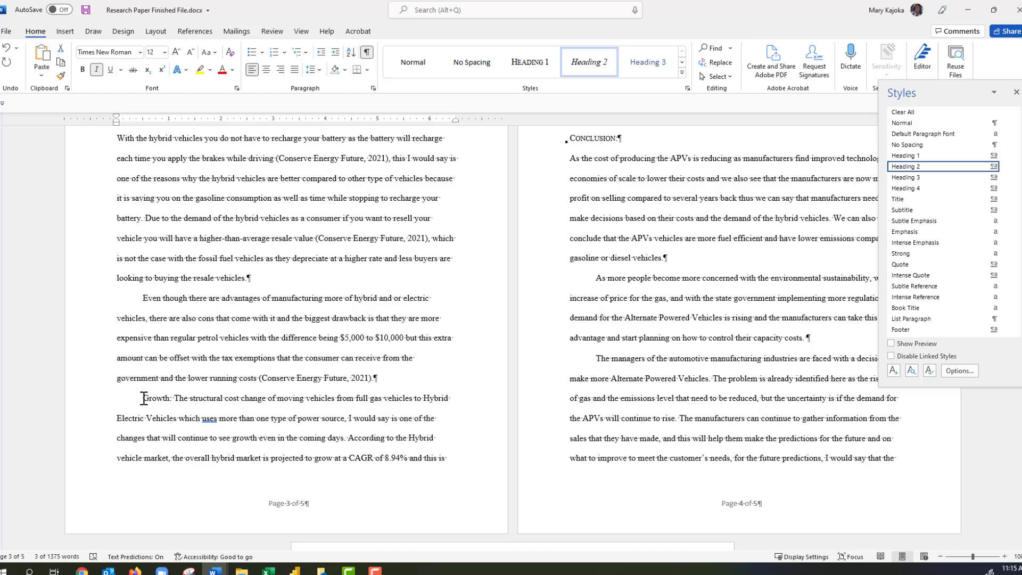
click(144, 398)
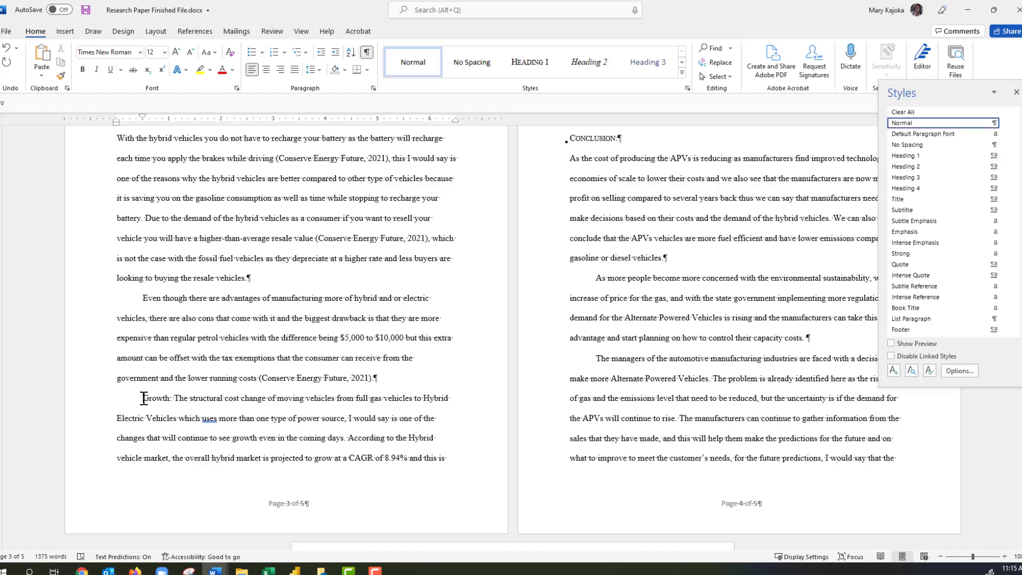
key(BackSpace)
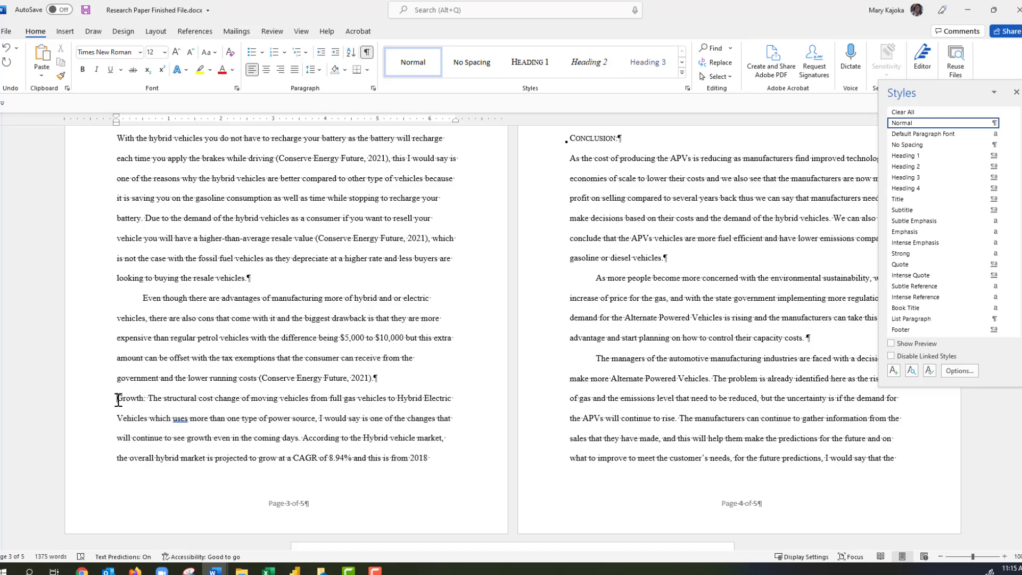
drag(118, 399, 143, 399)
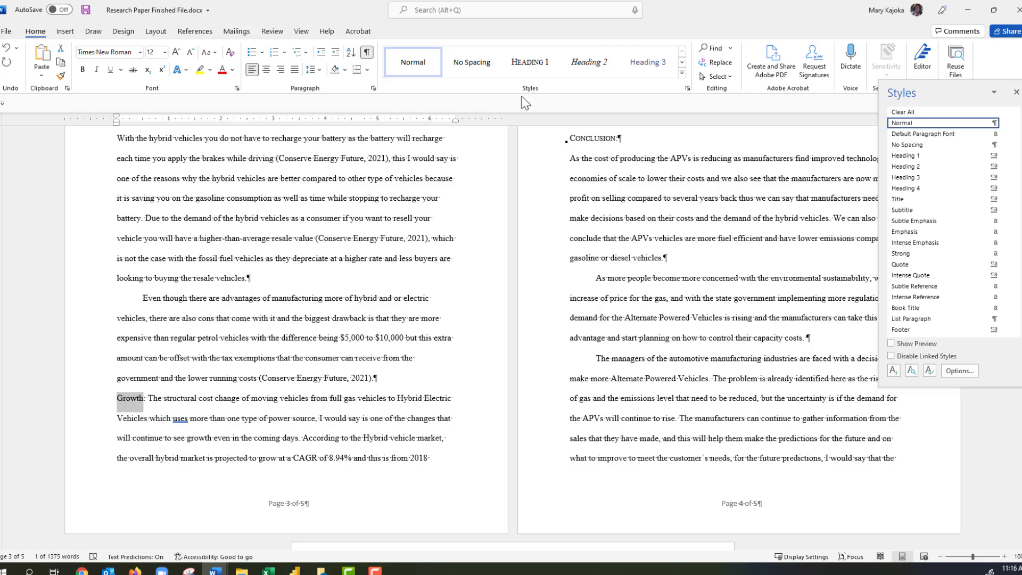
click(592, 64)
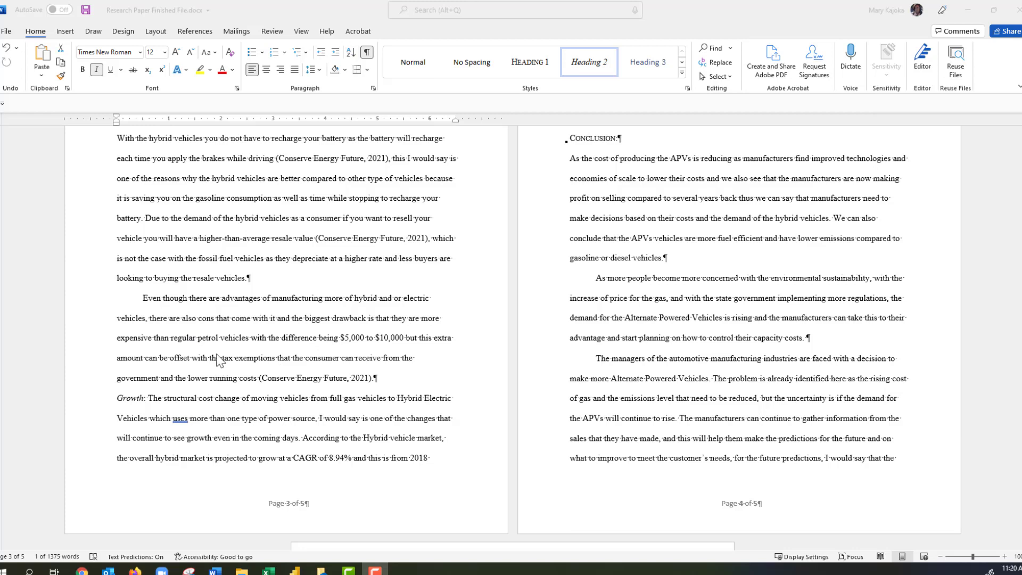
Scroll back up to the paper's first page and close the Styles pane.
scroll(234, 341, up, 8)
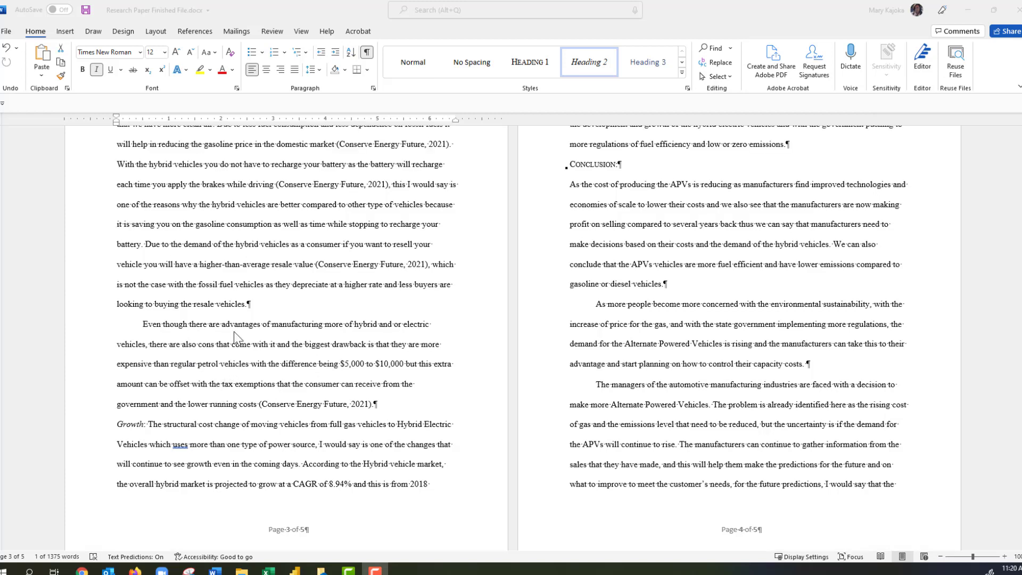
scroll(237, 339, up, 5)
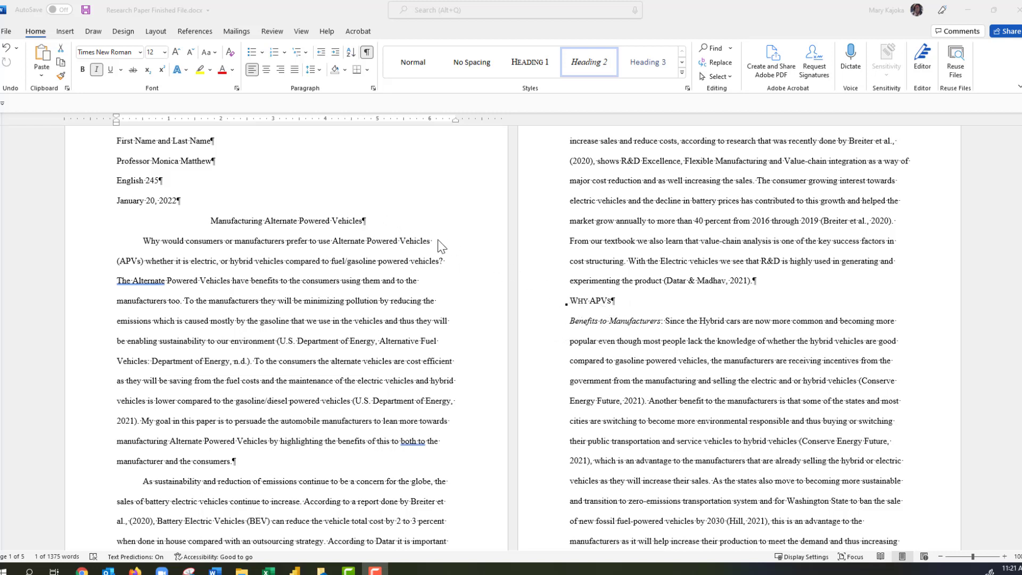
scroll(428, 344, down, 5)
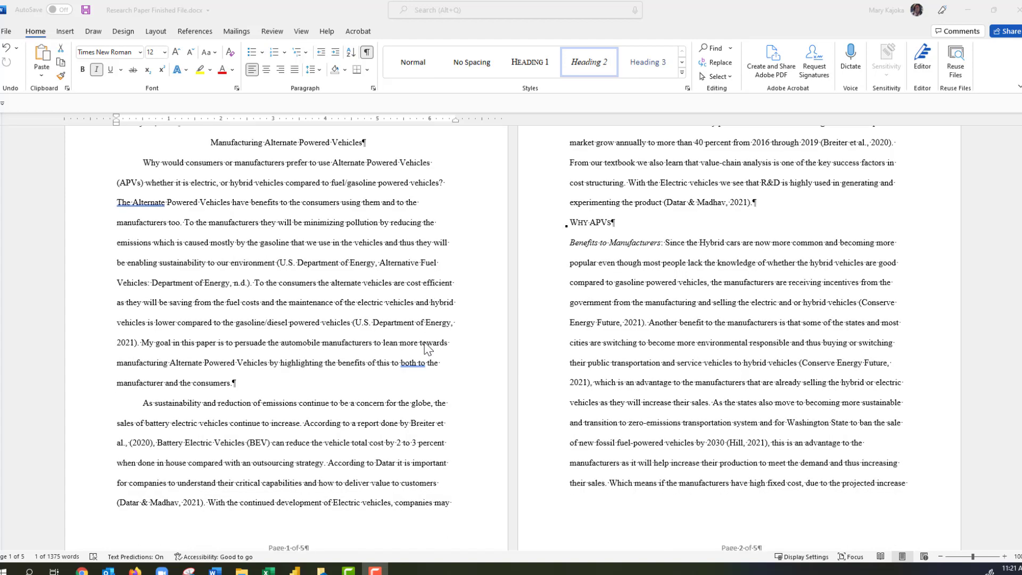
scroll(426, 347, down, 10)
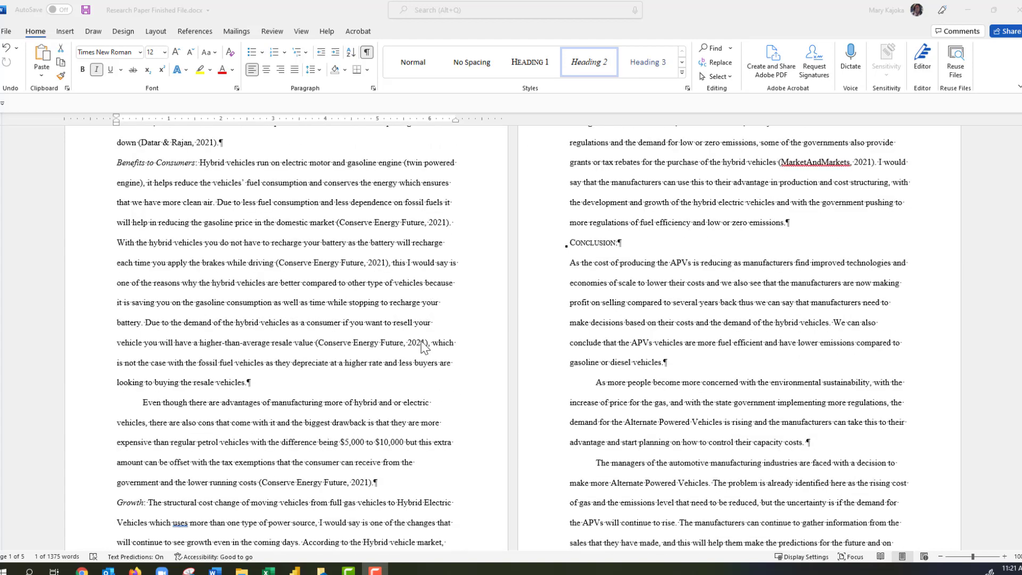
scroll(424, 347, down, 1)
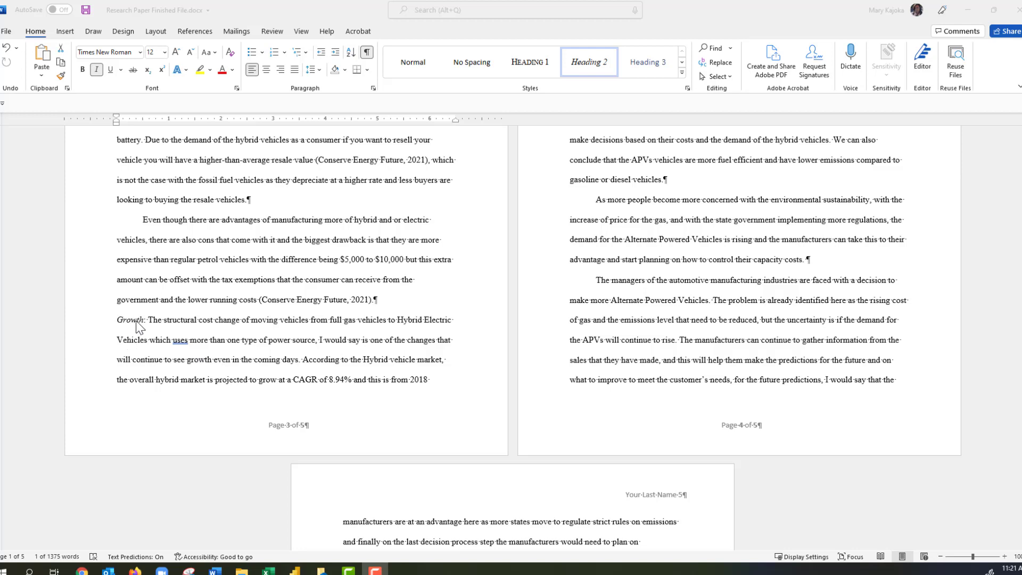
scroll(151, 308, up, 5)
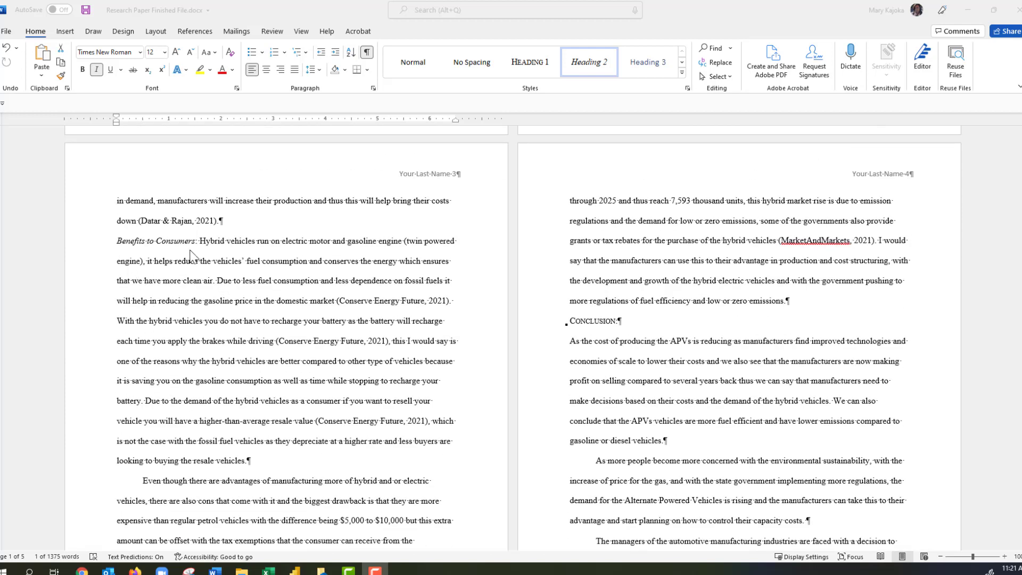
scroll(542, 319, up, 5)
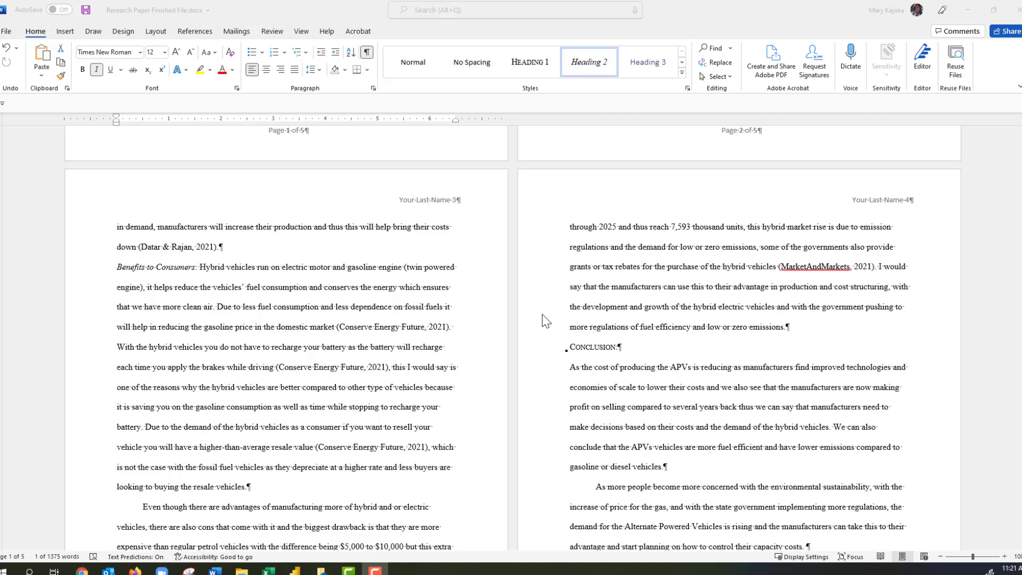
scroll(543, 320, up, 3)
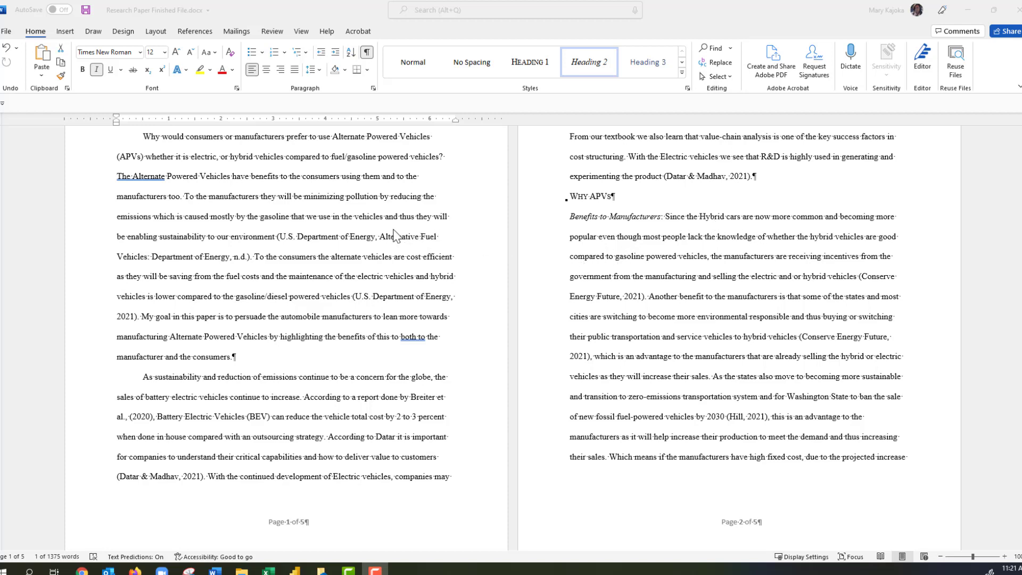
scroll(395, 236, up, 2)
scroll(394, 236, up, 4)
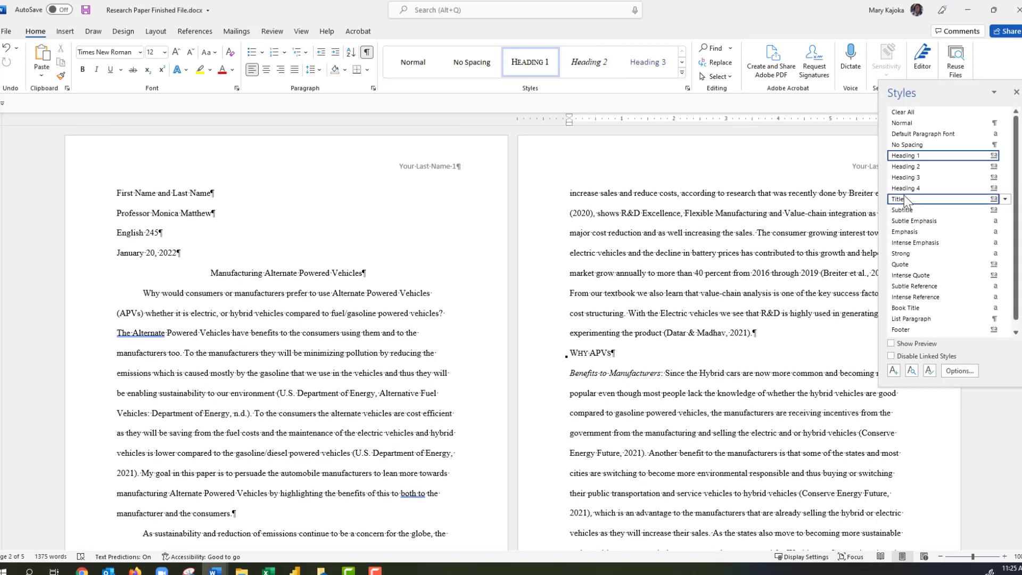
click(1016, 94)
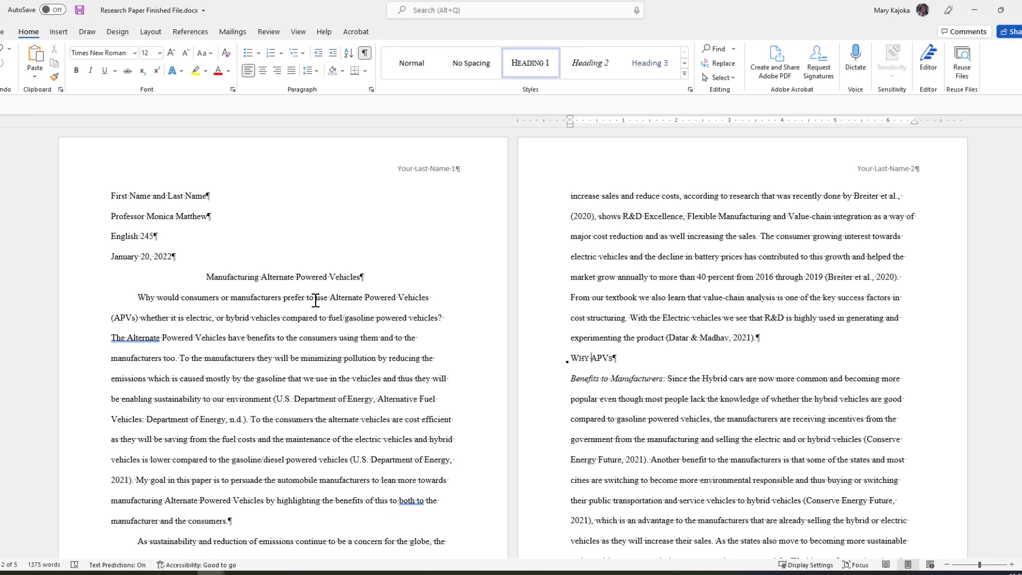
Footnote 'Vehicles' with a definition: motor vehicles running on non-petrol/diesel fuel, e.g. hybrid electric vehicles.
click(430, 297)
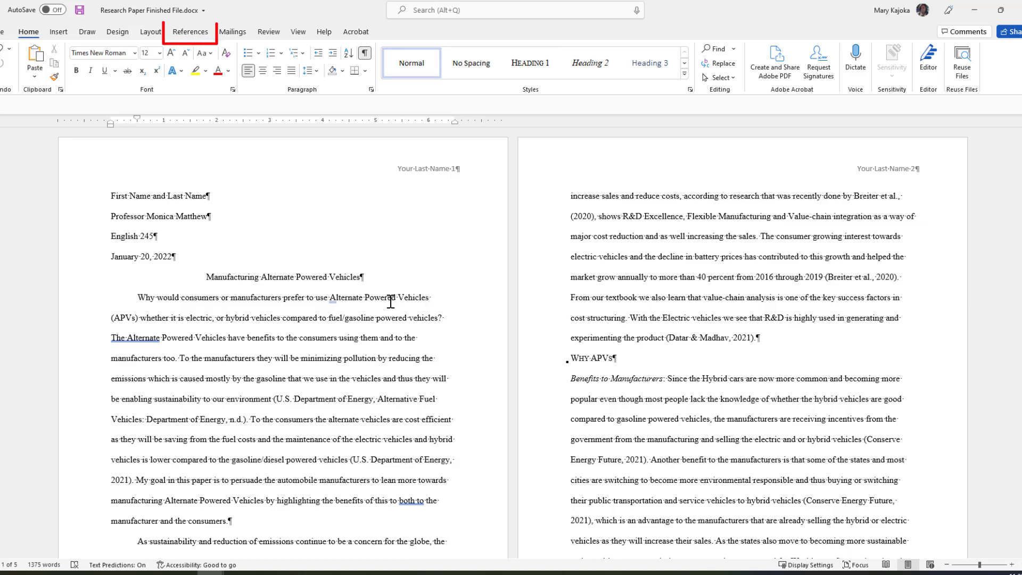
click(195, 34)
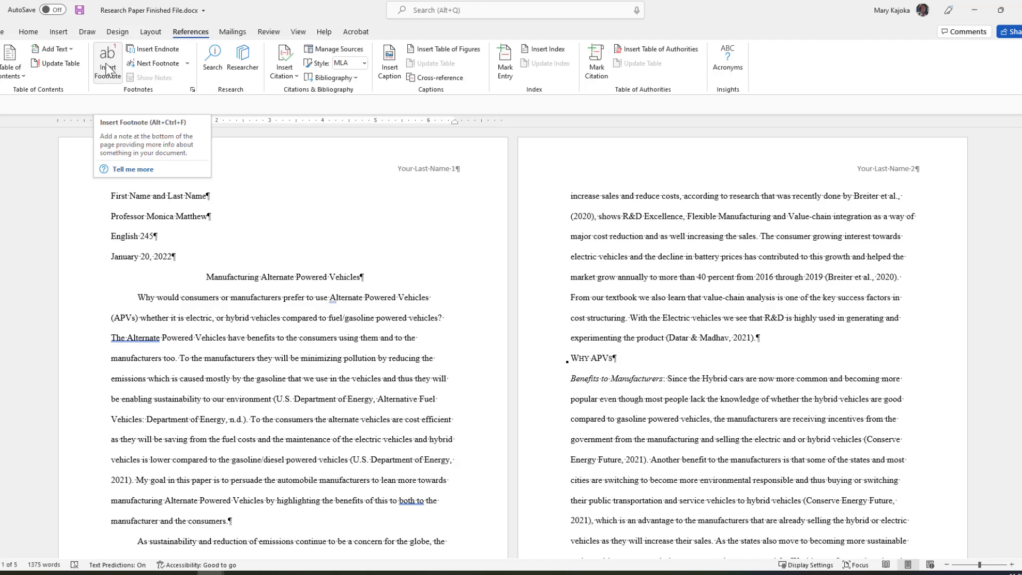
click(108, 68)
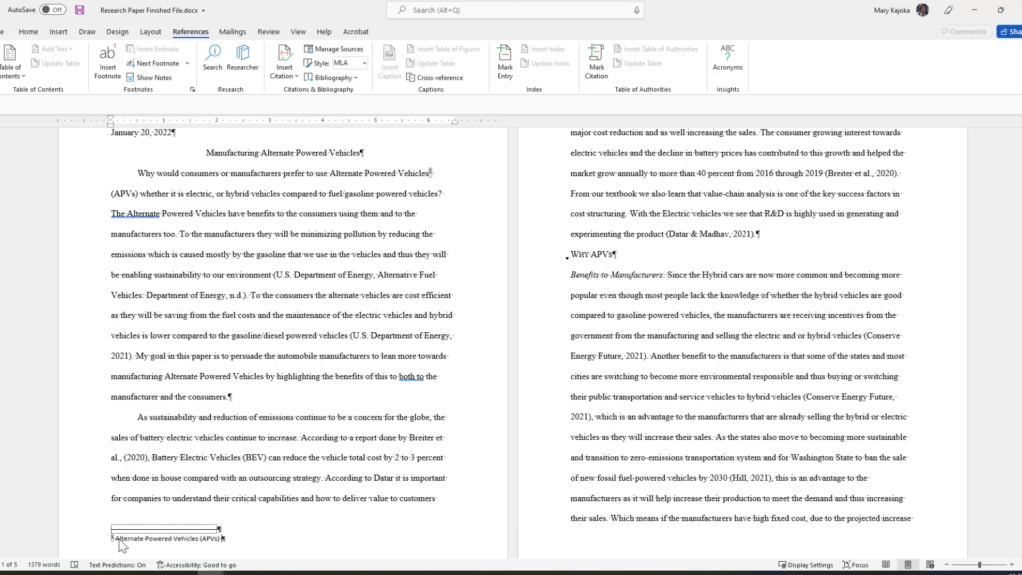
text(are motor vehicles that runs on alternative fuel other than Petrol)
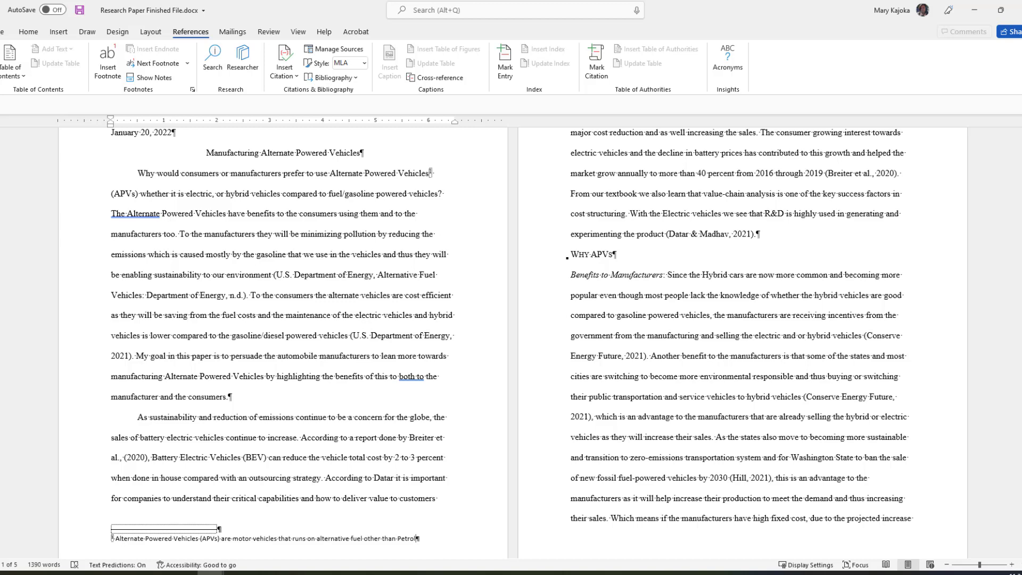
text( or Diesel, examples of these would be electric cars and)
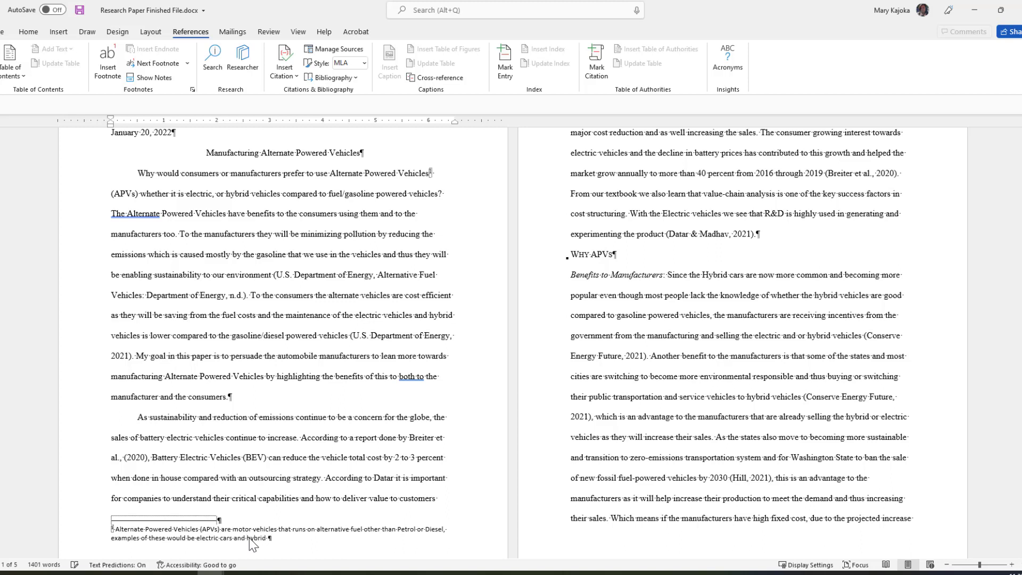
text(hybrid electric vehicles.)
scroll(318, 485, down, 1)
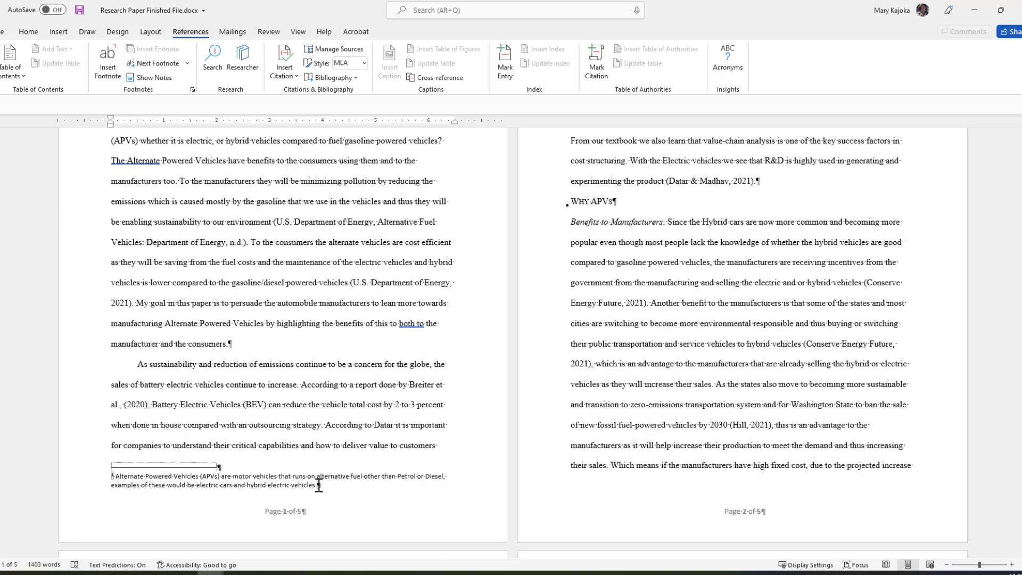
Set the APVs footnote paragraph's line spacing to Double in the Paragraph dialog.
double_click(321, 486)
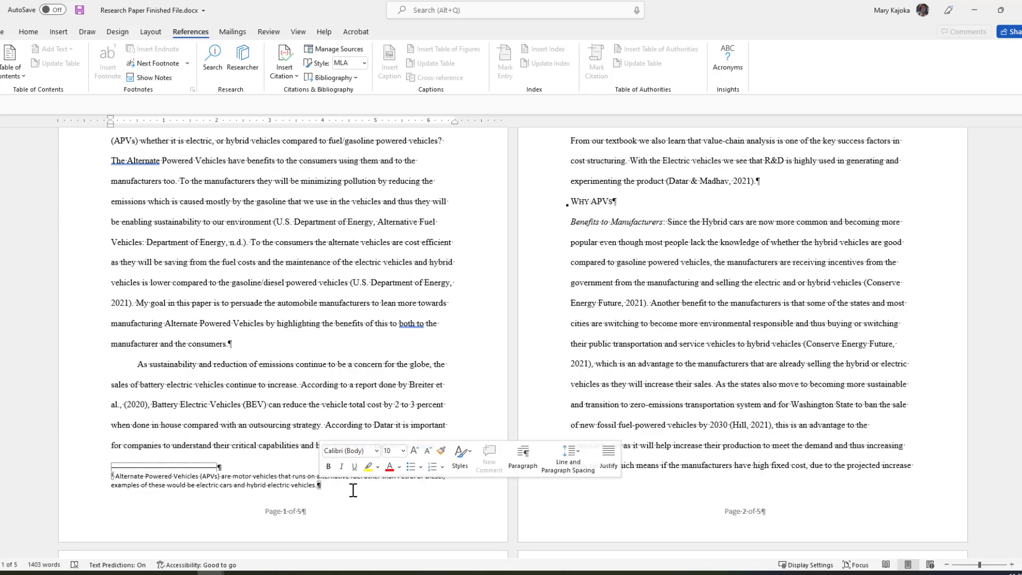
click(524, 455)
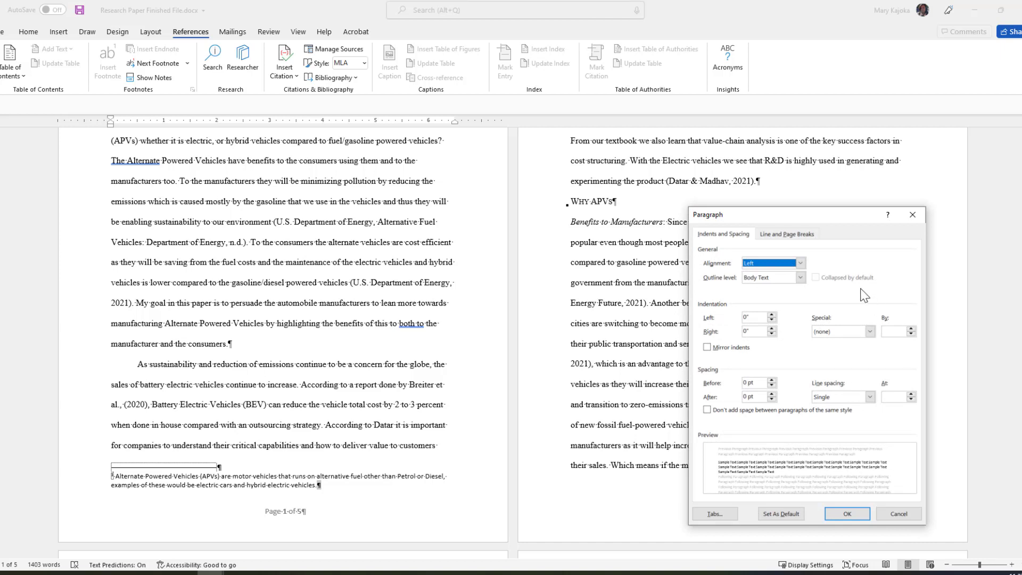
click(870, 397)
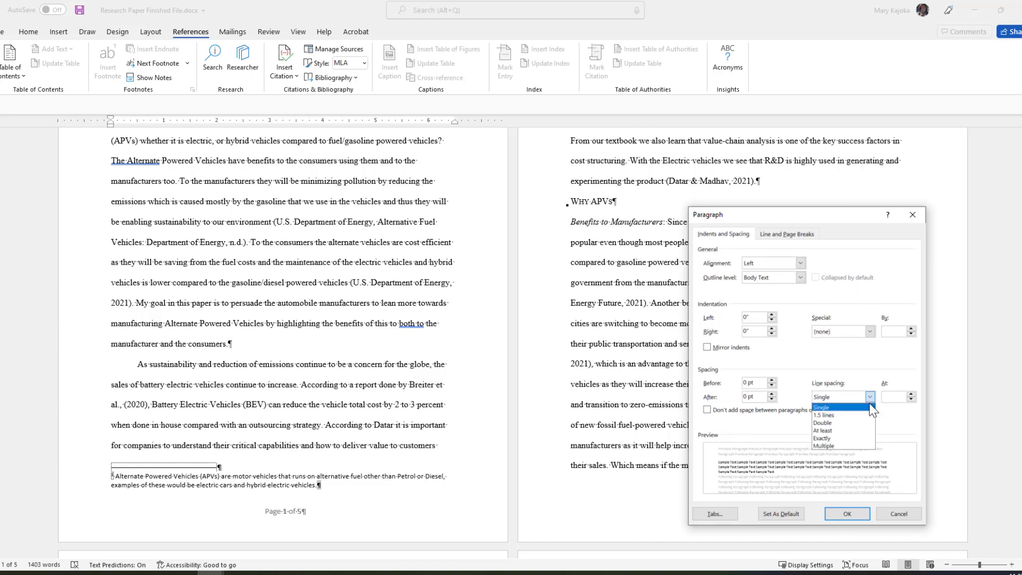
click(833, 424)
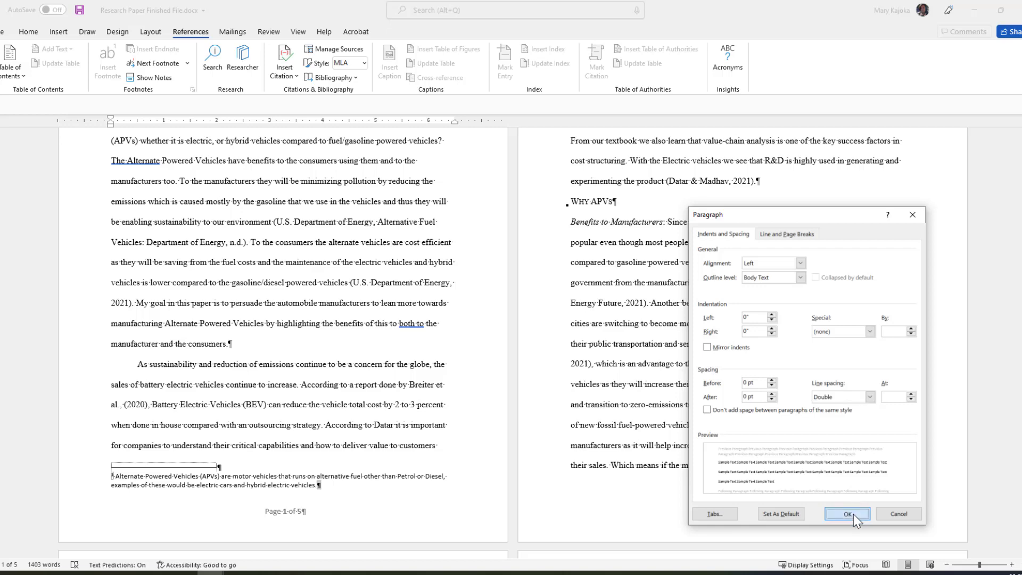
click(847, 514)
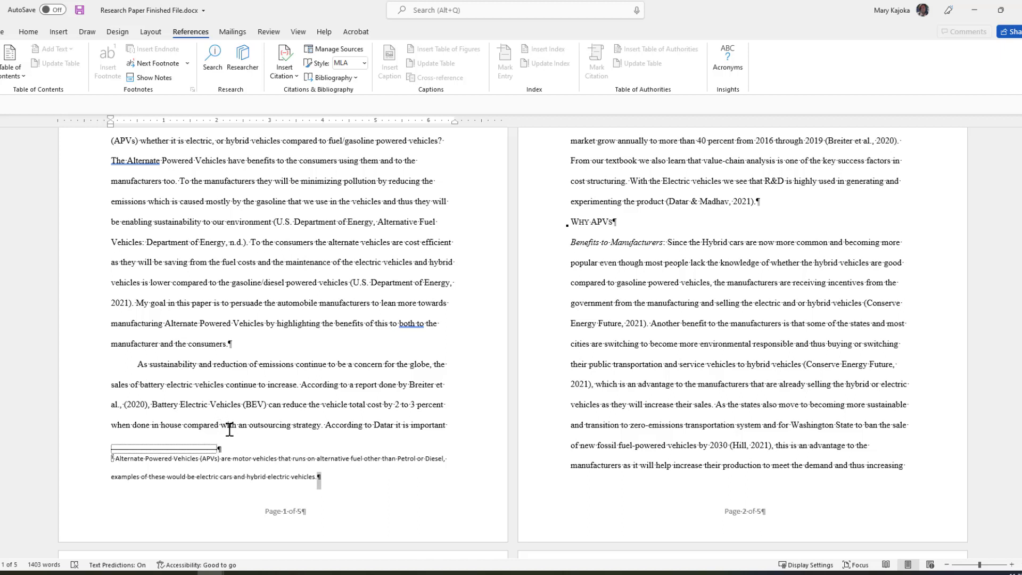
Return to the body text and place the cursor before the U.S. Department of Energy citation.
drag(318, 477, 320, 478)
scroll(323, 480, up, 3)
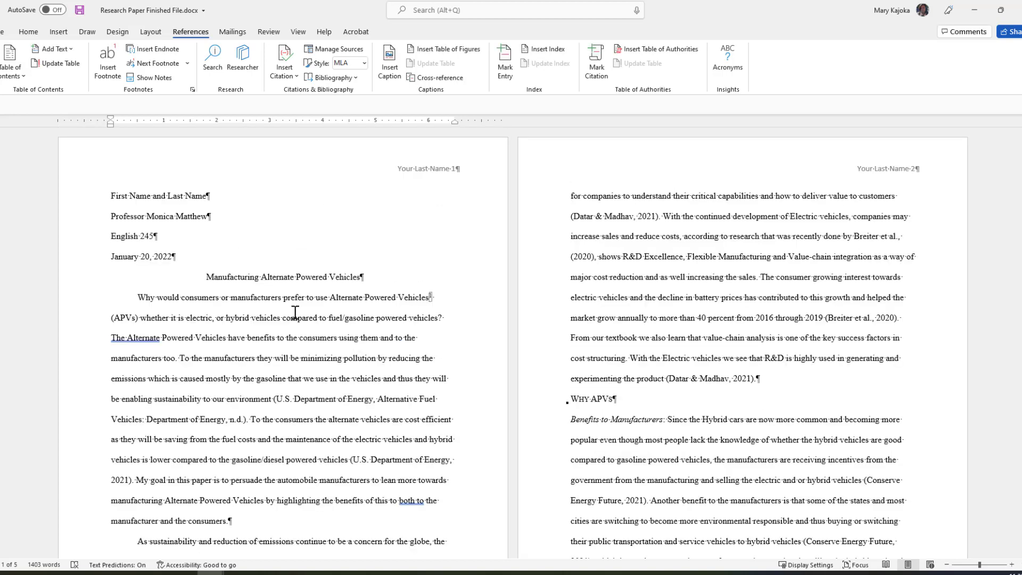
click(247, 329)
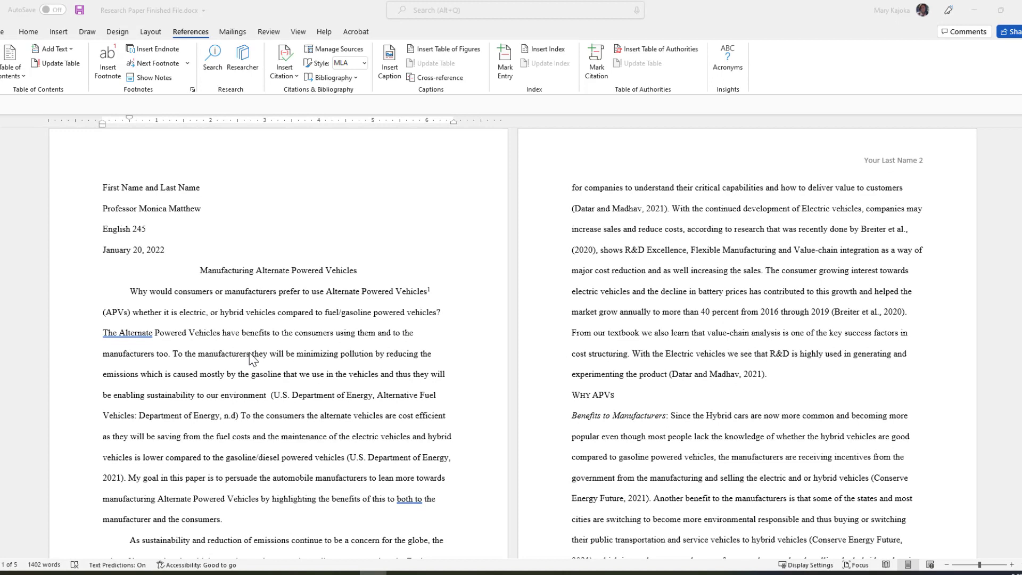
click(269, 397)
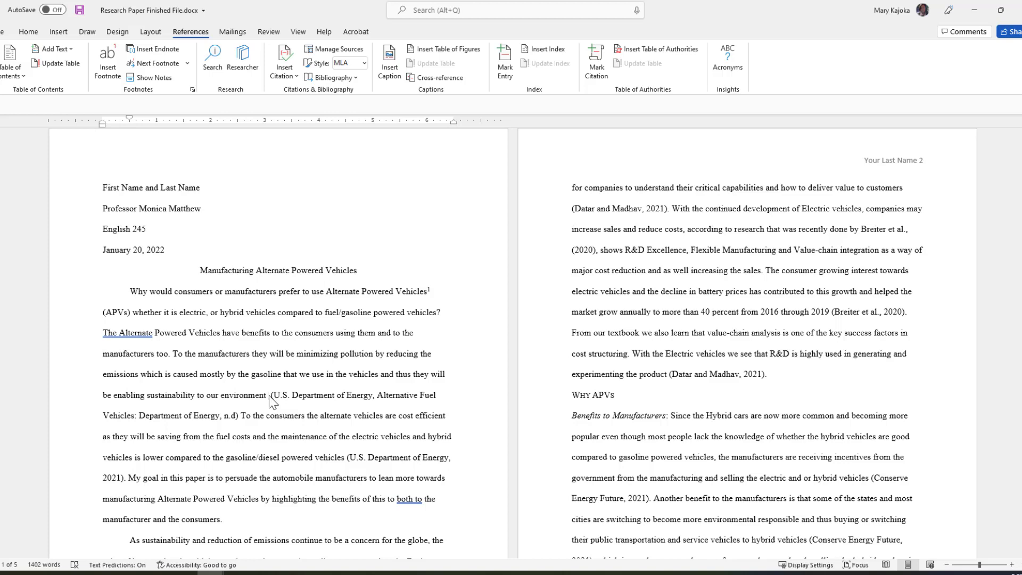
Delete the old citation and start a new source authored by U.S. Department of Energy.
key(Delete)
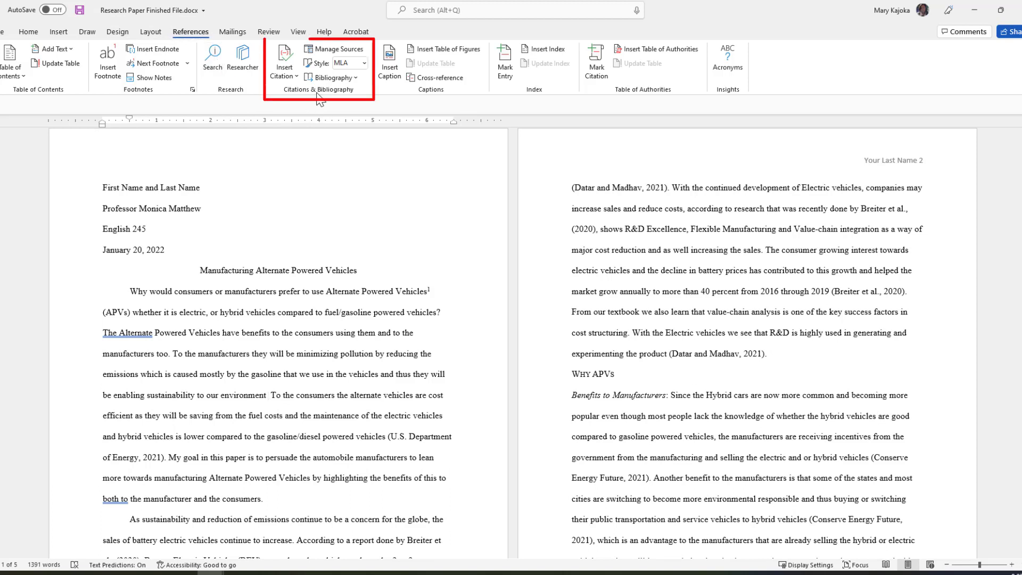
click(298, 83)
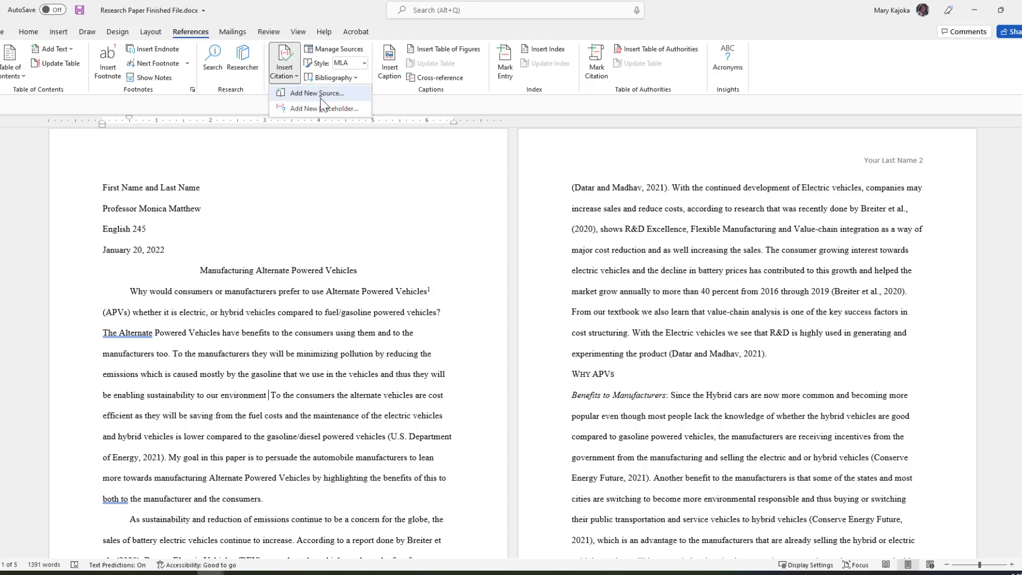
click(312, 94)
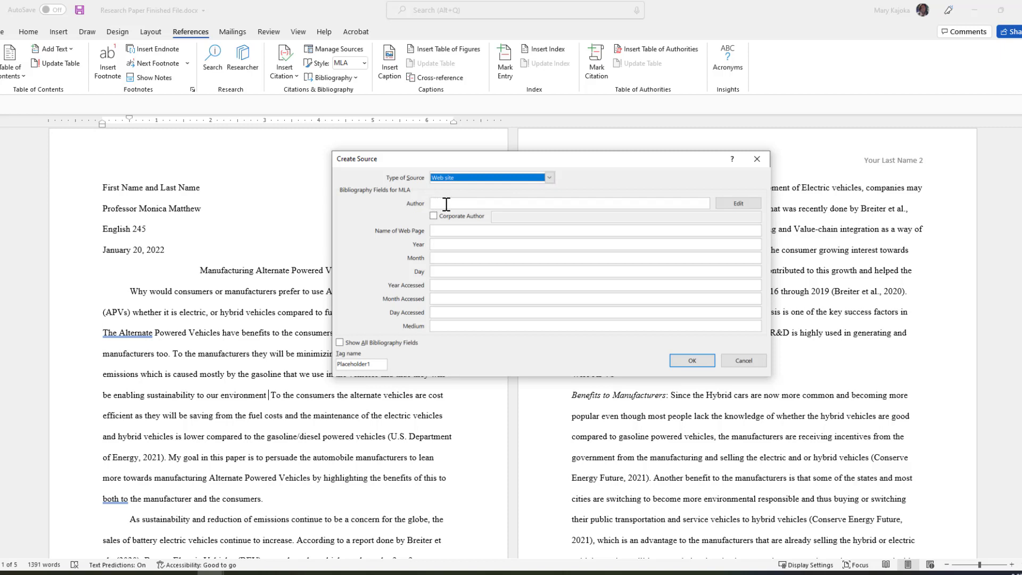
click(737, 203)
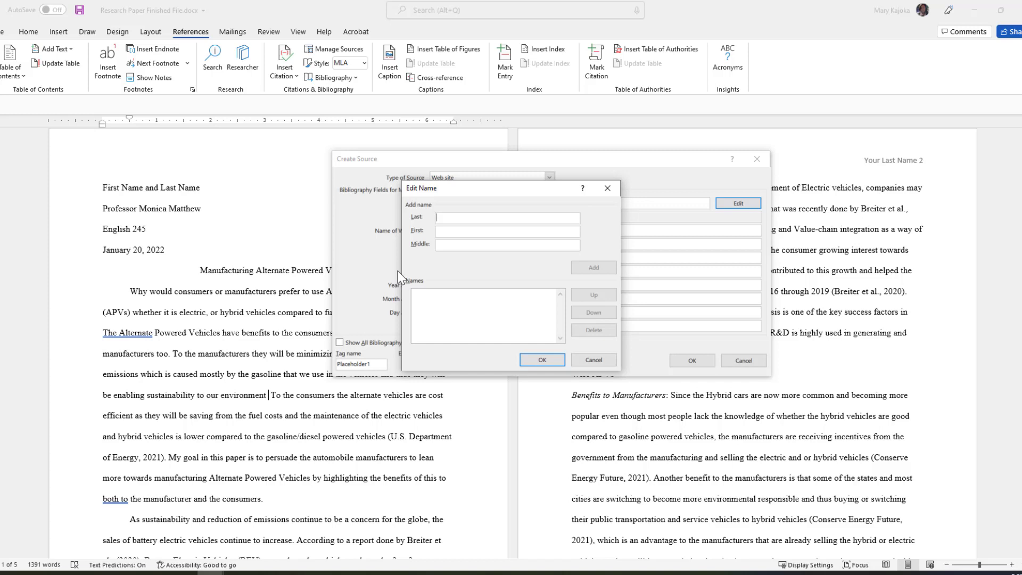
text(U.S. Department of Energy)
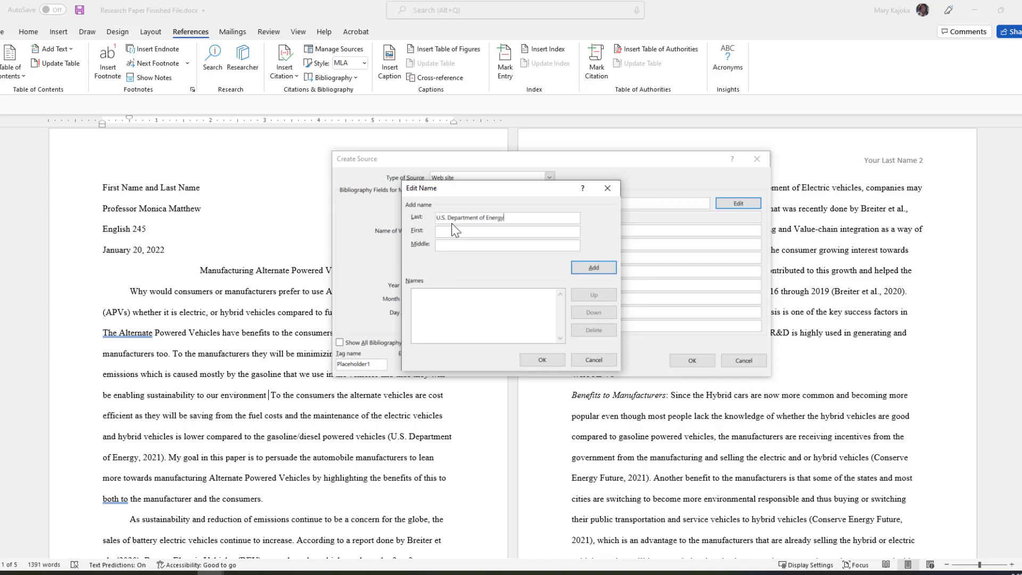
click(535, 359)
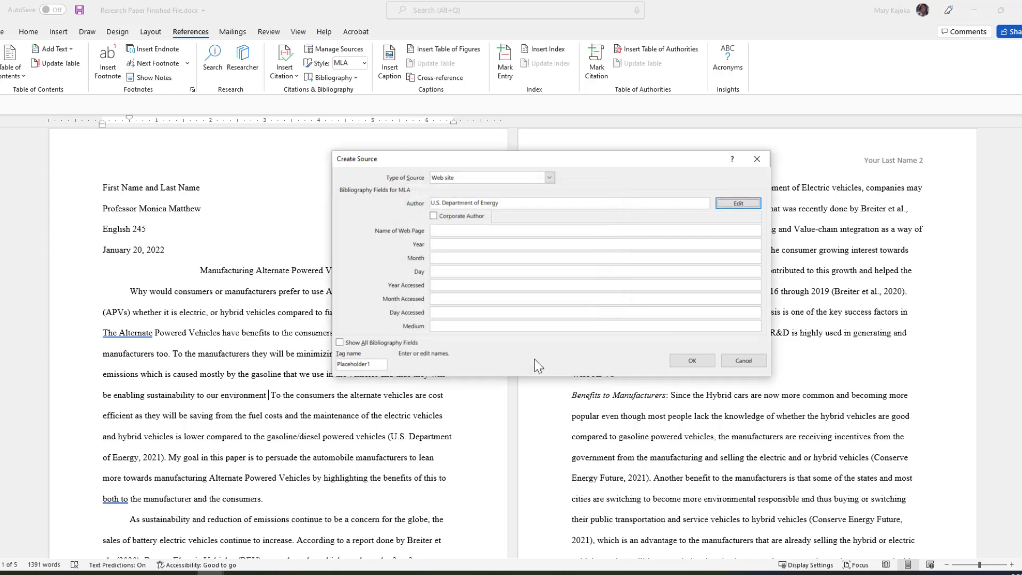
Paste the web page name and set the access date to April 2021.
click(436, 230)
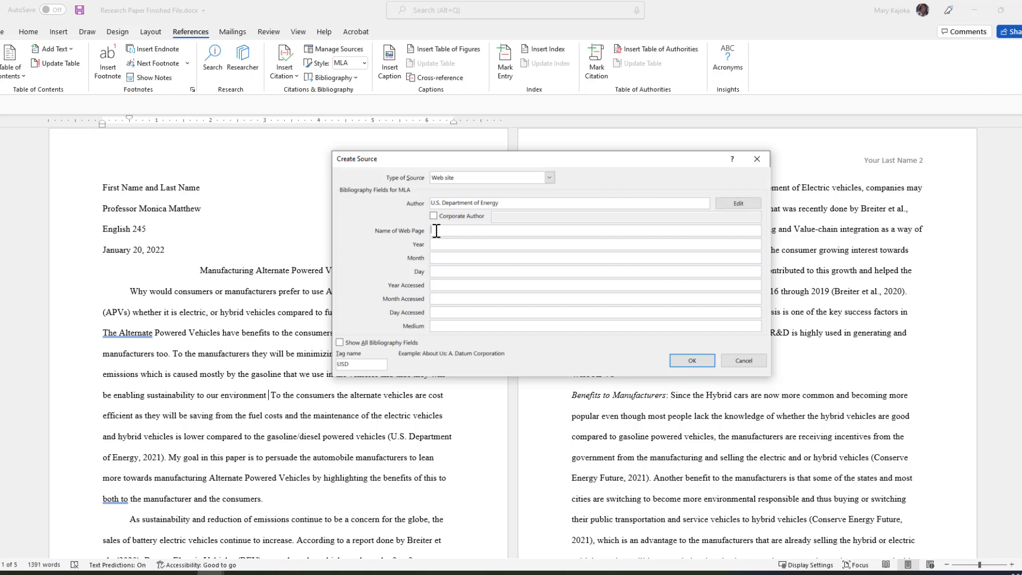
text(Alternative Fuel Vehicles: Department of Energy)
key(Tab)
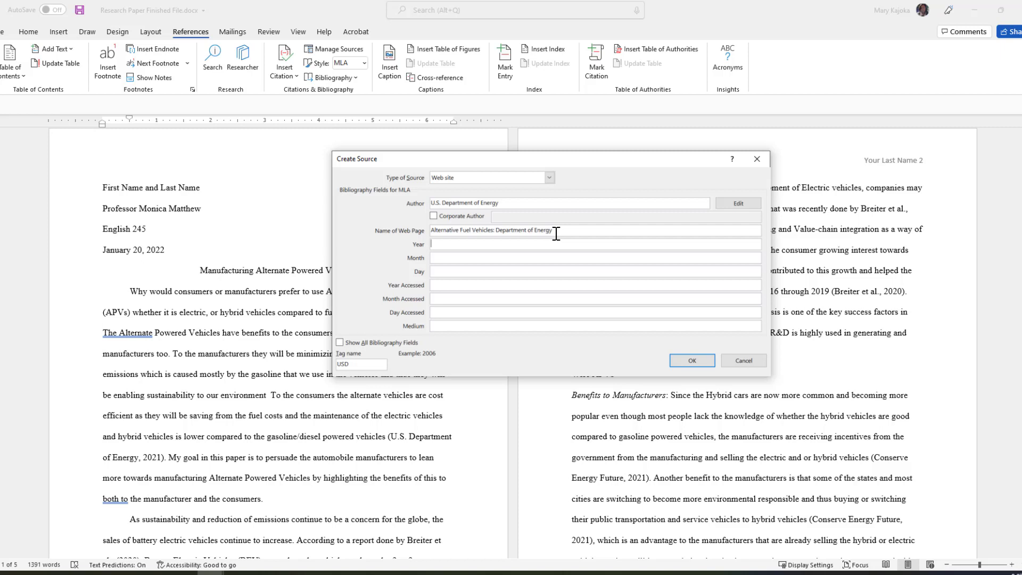
click(436, 288)
text(2021)
key(Tab)
text(April)
Paste the energy.gov address into the source's URL field and insert the citation.
click(340, 342)
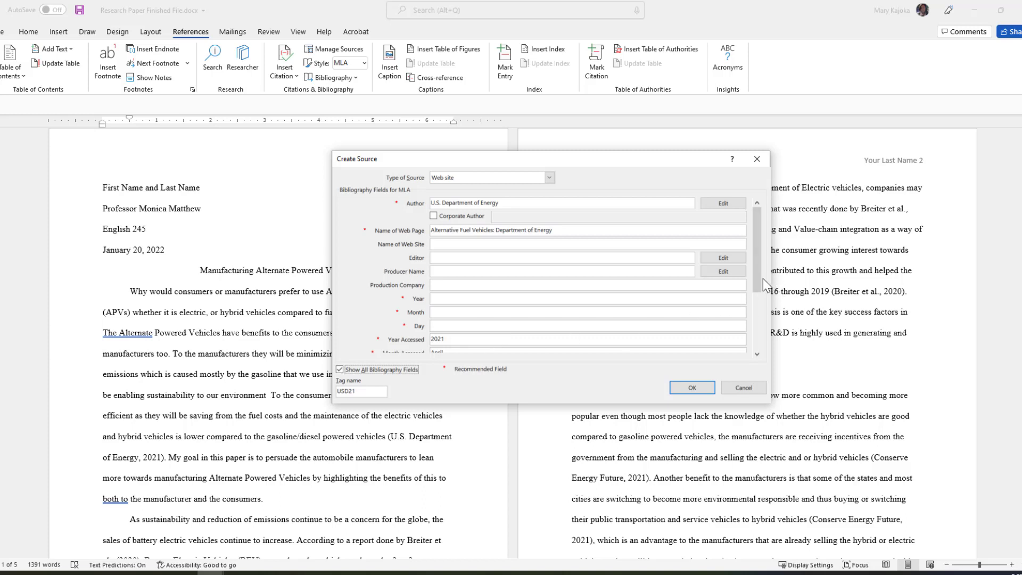
drag(762, 279, 754, 337)
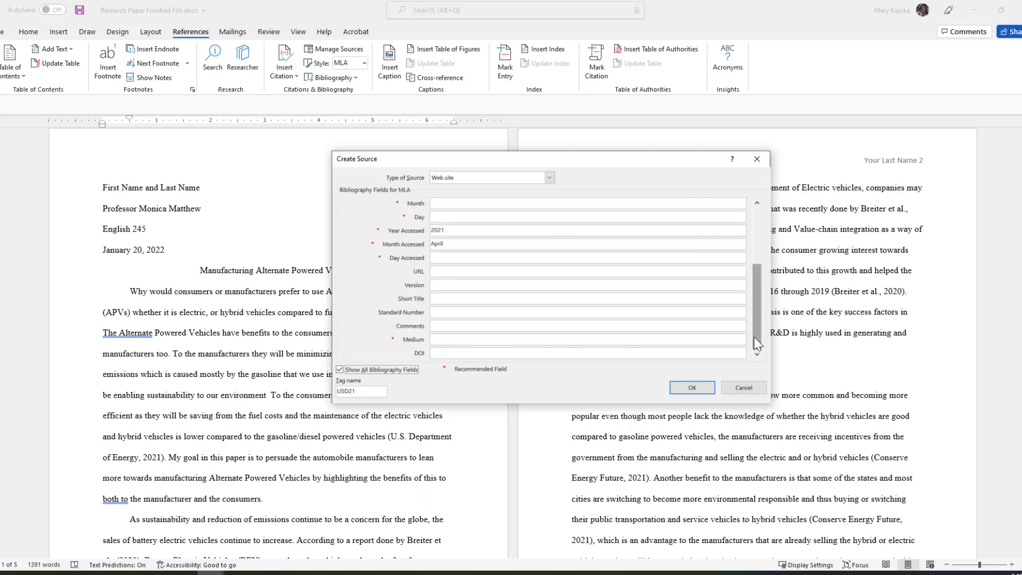
click(439, 271)
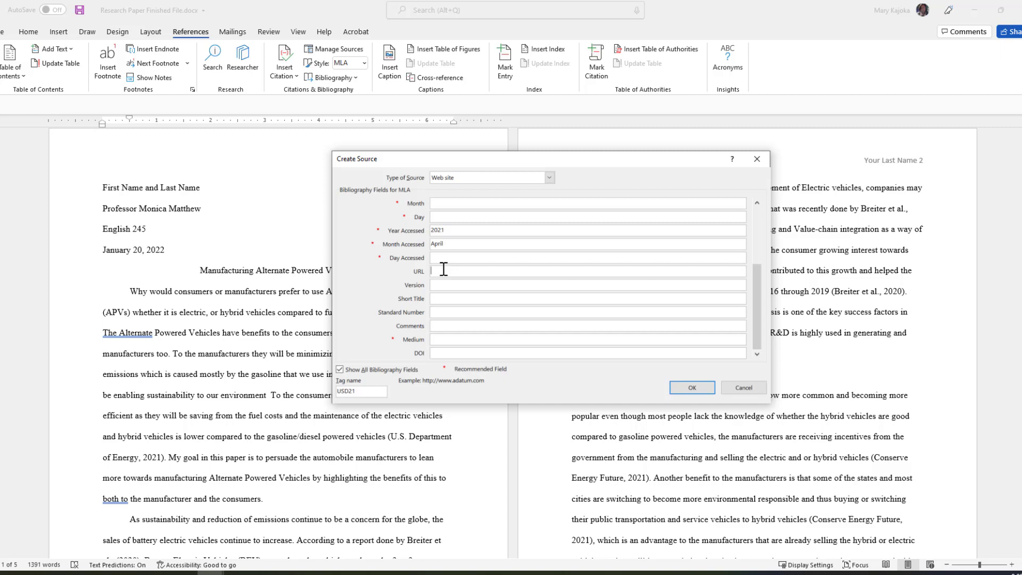
text(https://www.energy.gov/eere/electricvehicles/reducing-pollution-electric-vehicles)
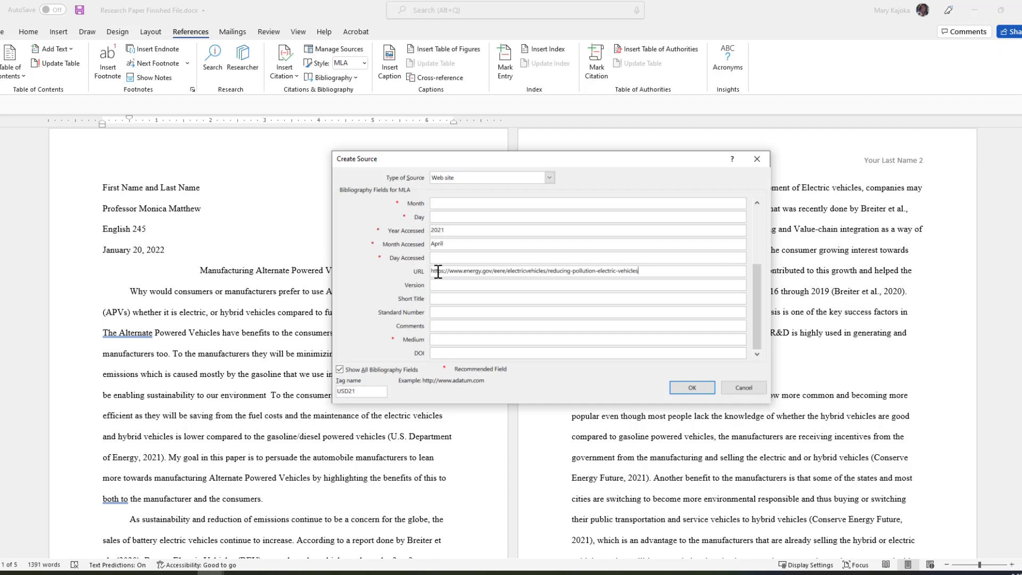
click(692, 388)
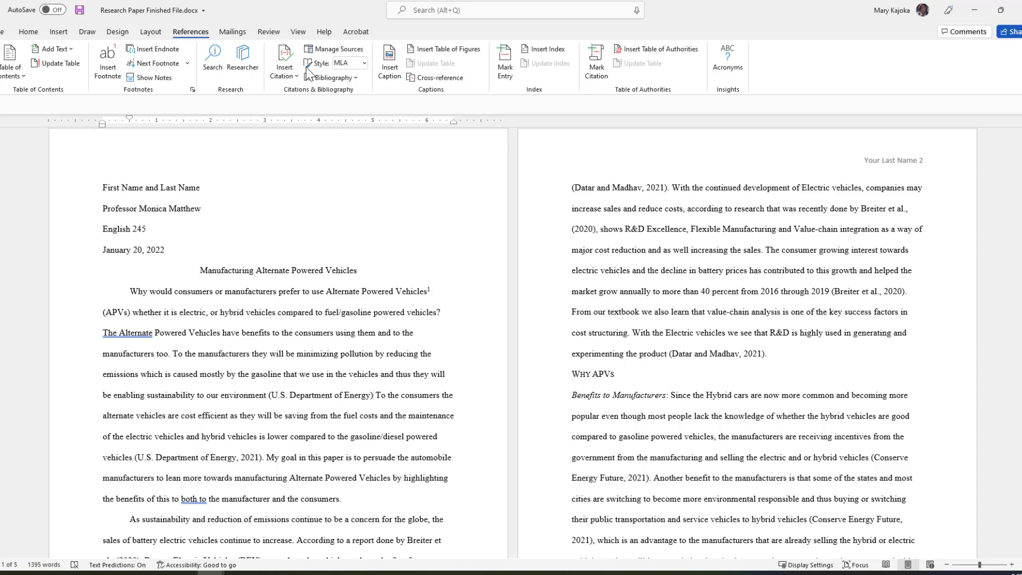
Check the source in Manage Sources, then delete the typed '(U.S. Department of Energy, 2021)' citation.
click(335, 49)
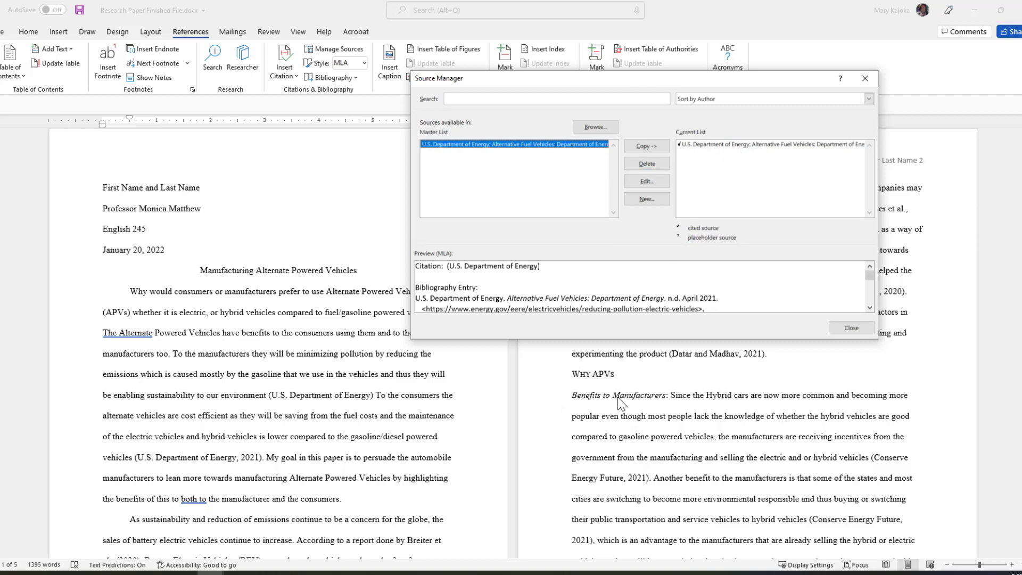
click(851, 328)
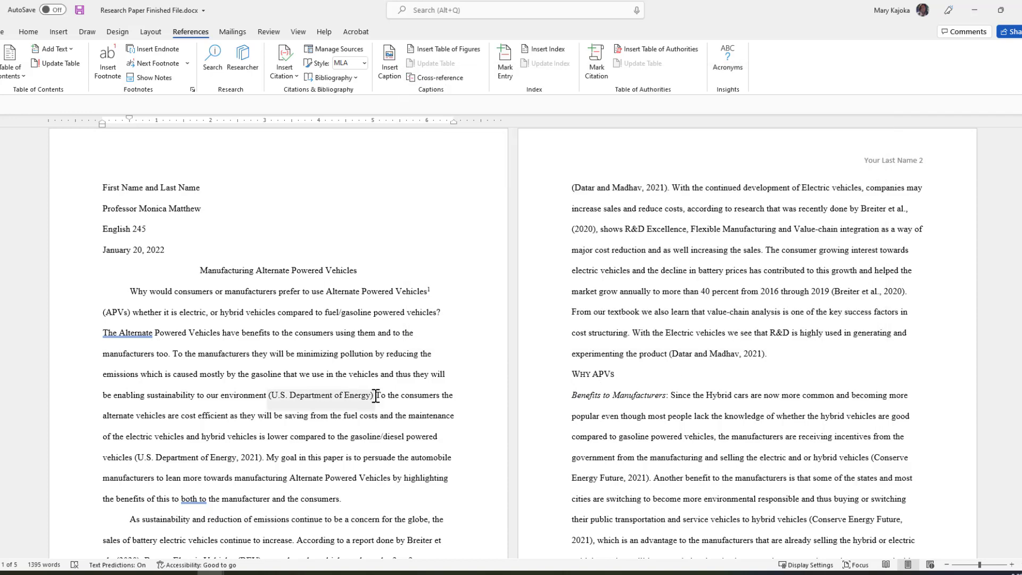
scroll(342, 434, down, 1)
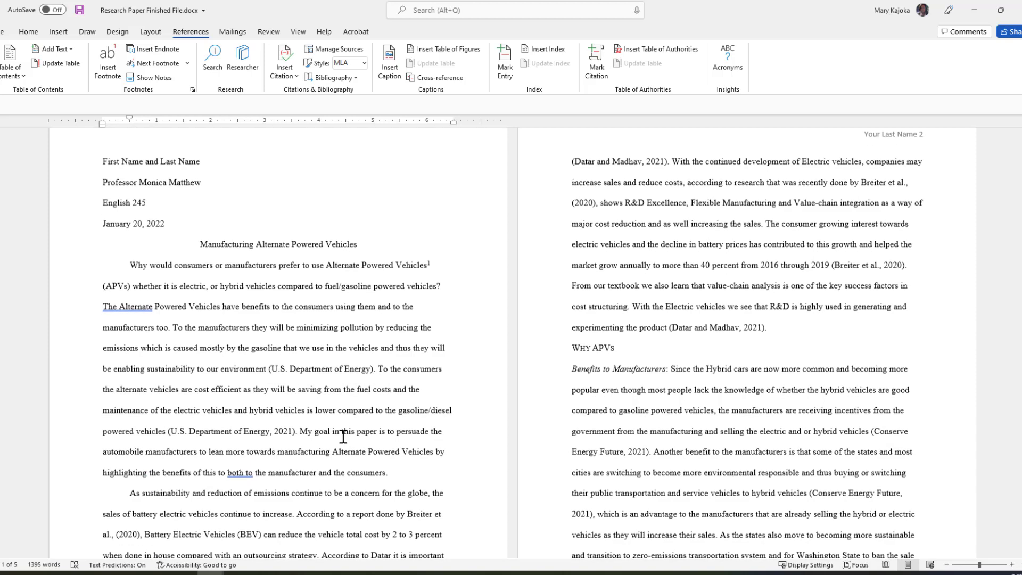
click(289, 430)
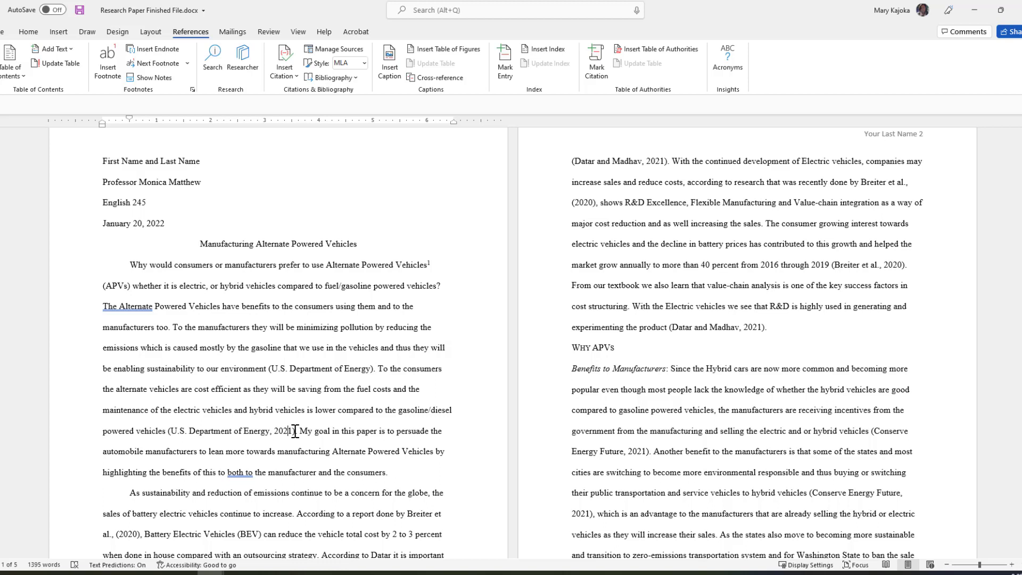
click(167, 431)
key(Delete)
key(Delete)
key(Delete)
key(Delete)
key(Delete)
key(Delete)
key(Delete)
key(Delete)
key(Delete)
key(Delete)
key(Delete)
key(Delete)
key(Delete)
key(Delete)
key(Delete)
key(Delete)
key(Delete)
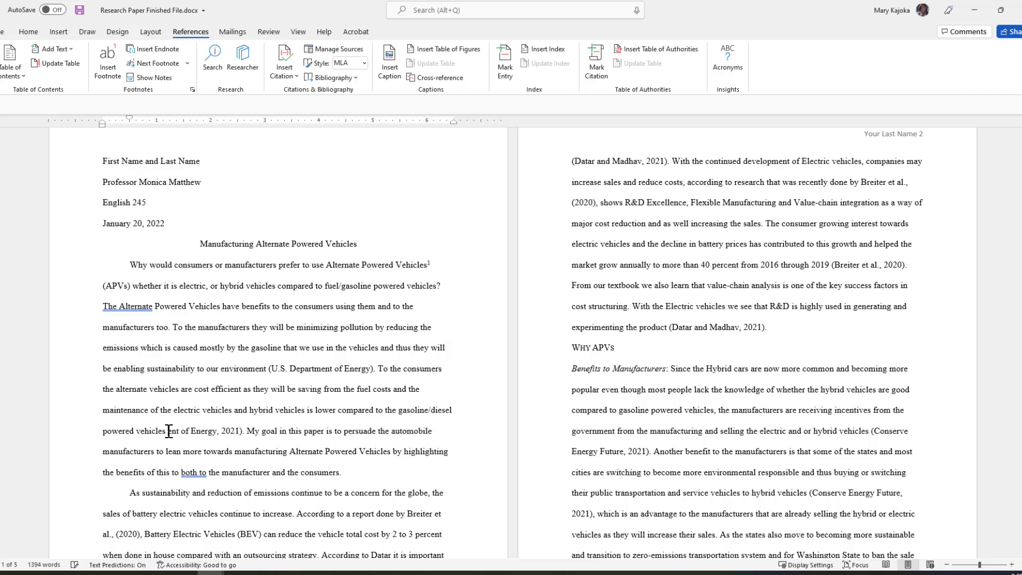
key(Delete)
key(Delete)
key(Delete)
key(Delete)
key(Delete)
key(Delete)
key(Delete)
key(Delete)
key(Delete)
key(Delete)
key(Delete)
key(Delete)
key(Delete)
key(Delete)
key(Delete)
key(Delete)
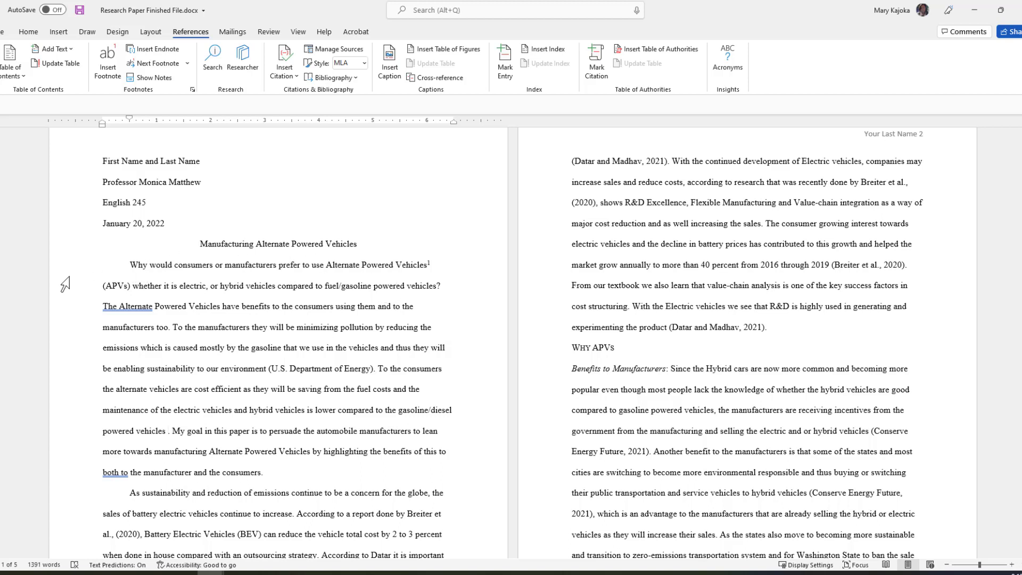
Start a new source with U.S. Department of Energy as author and fueleconomy.gov as page name.
click(285, 67)
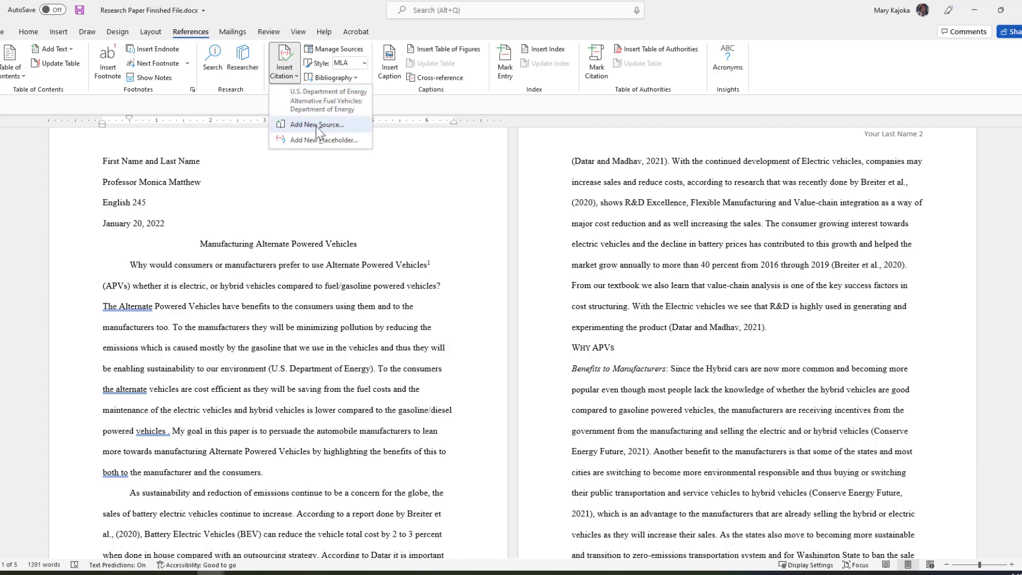
click(317, 126)
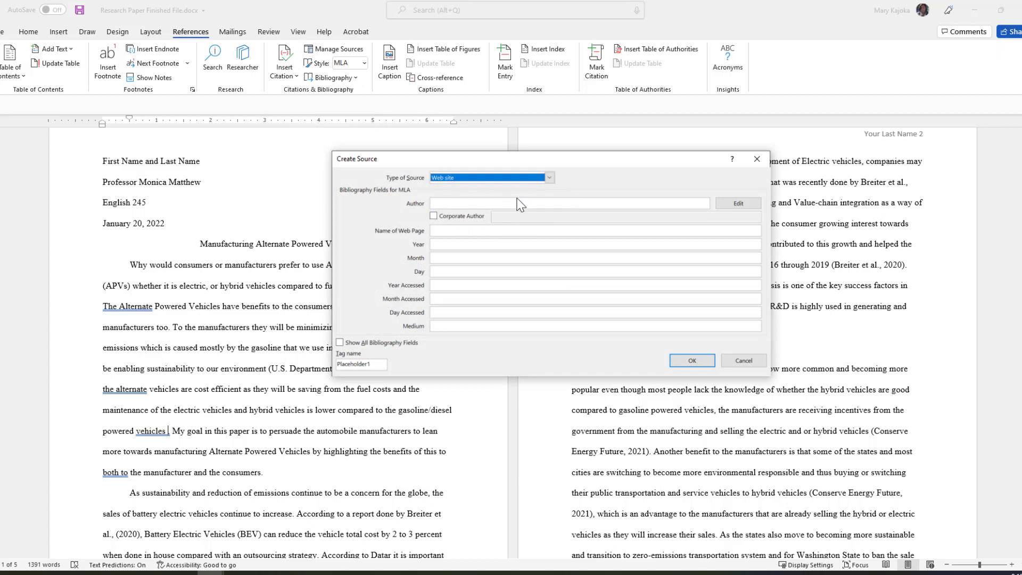
click(735, 204)
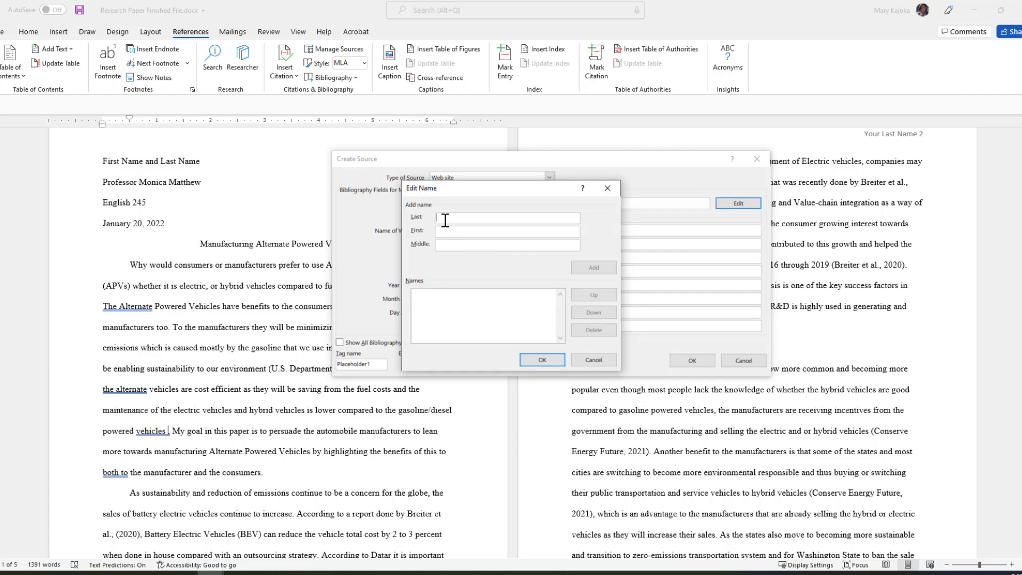
text(U.S. Department of Energy)
click(542, 360)
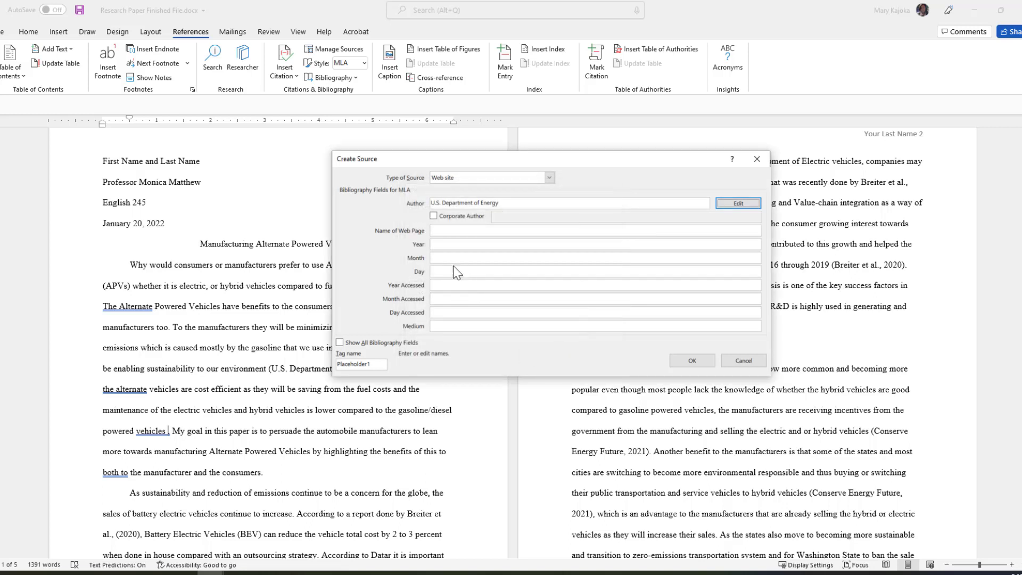
click(440, 231)
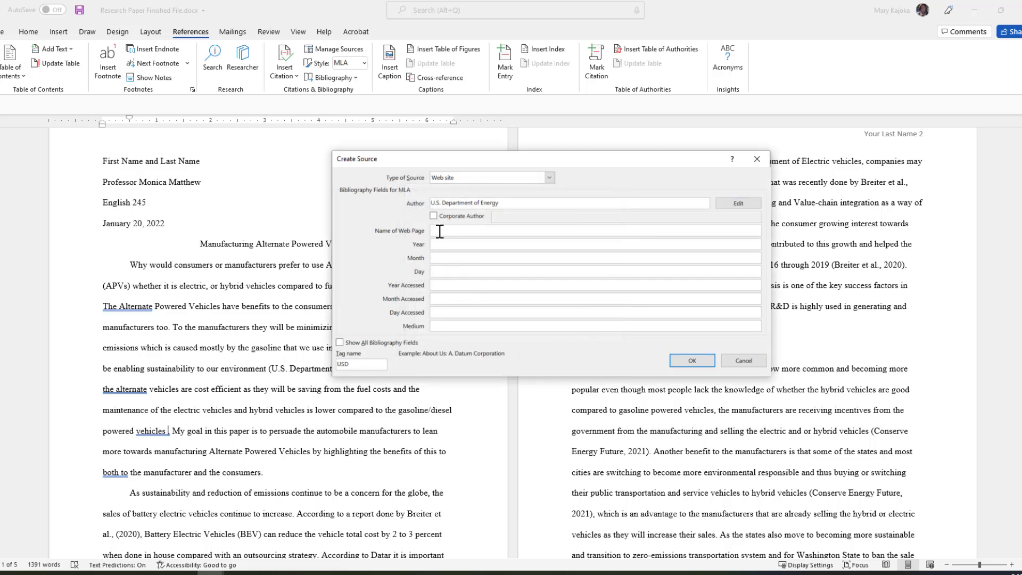
text(fueleconomy.gov)
key(Tab)
key(Tab)
key(Tab)
key(Tab)
text(2021)
key(Tab)
text(April)
click(340, 341)
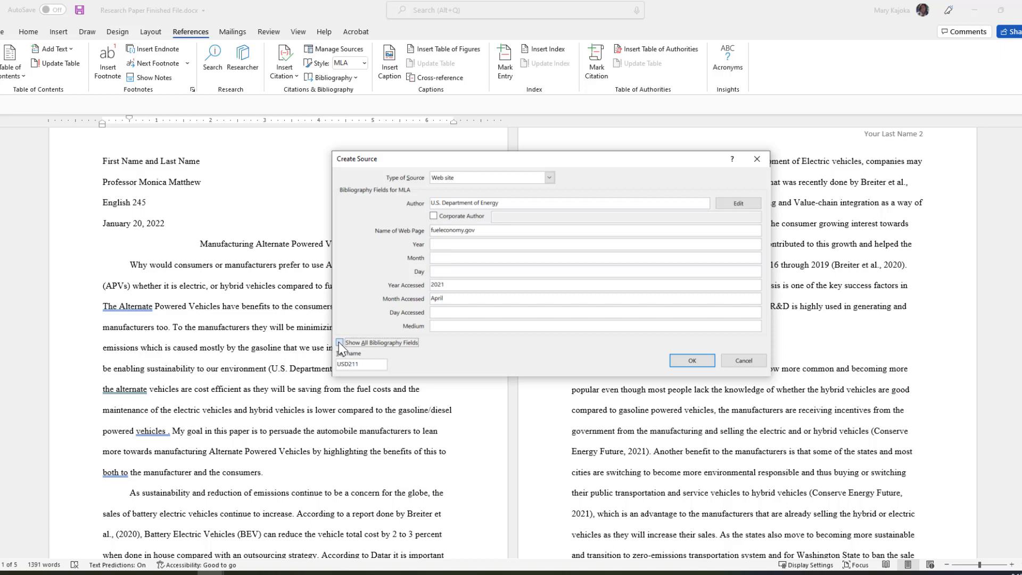
scroll(538, 268, down, 3)
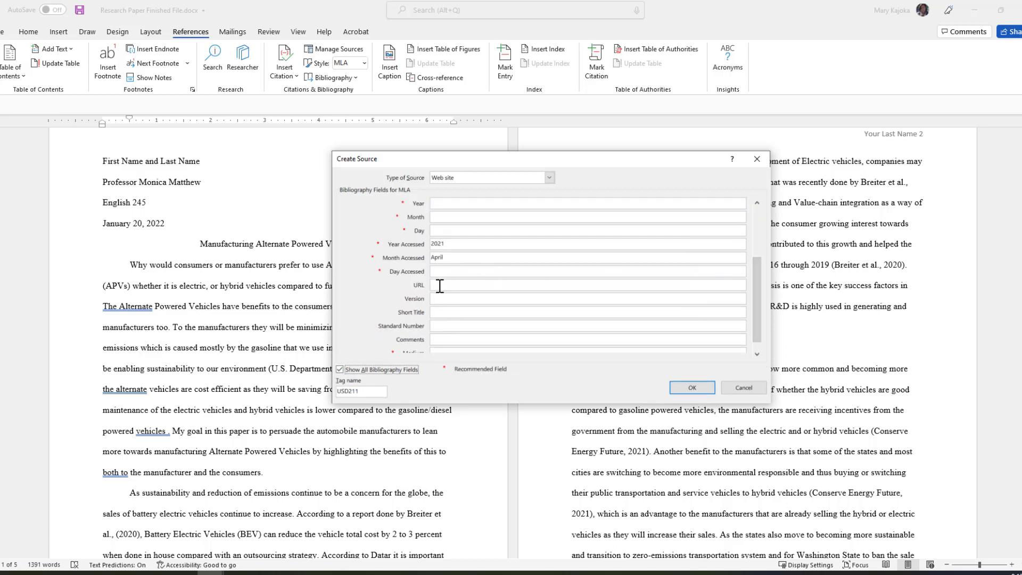
click(439, 286)
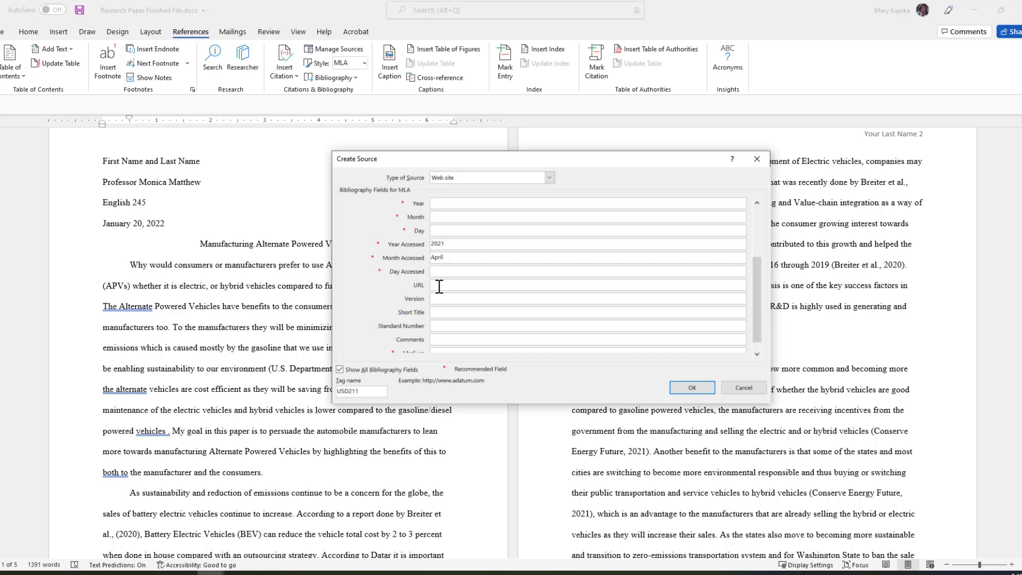
text(www.fueleconomy.gov/feg/hybridtech.shtml)
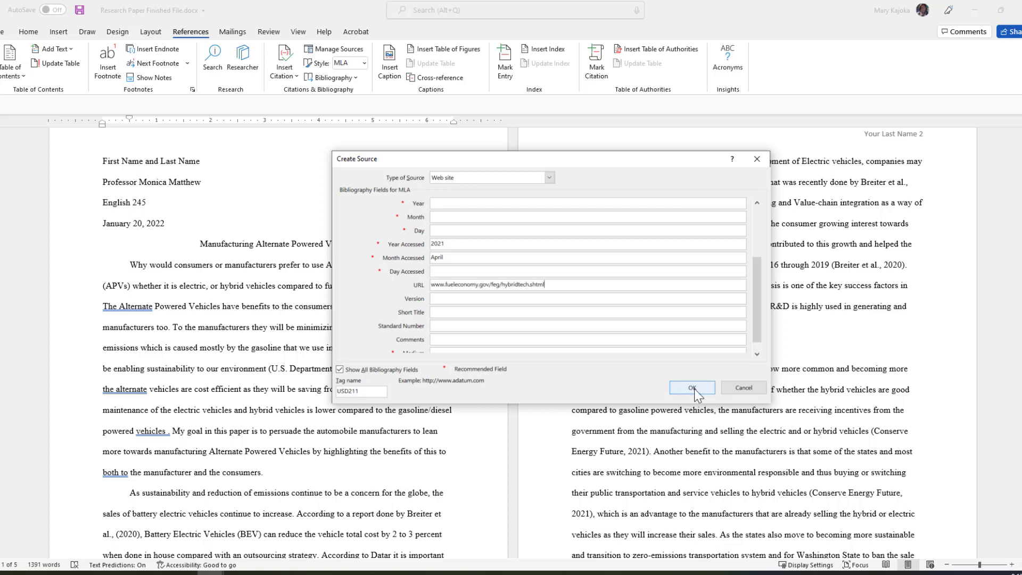
click(693, 388)
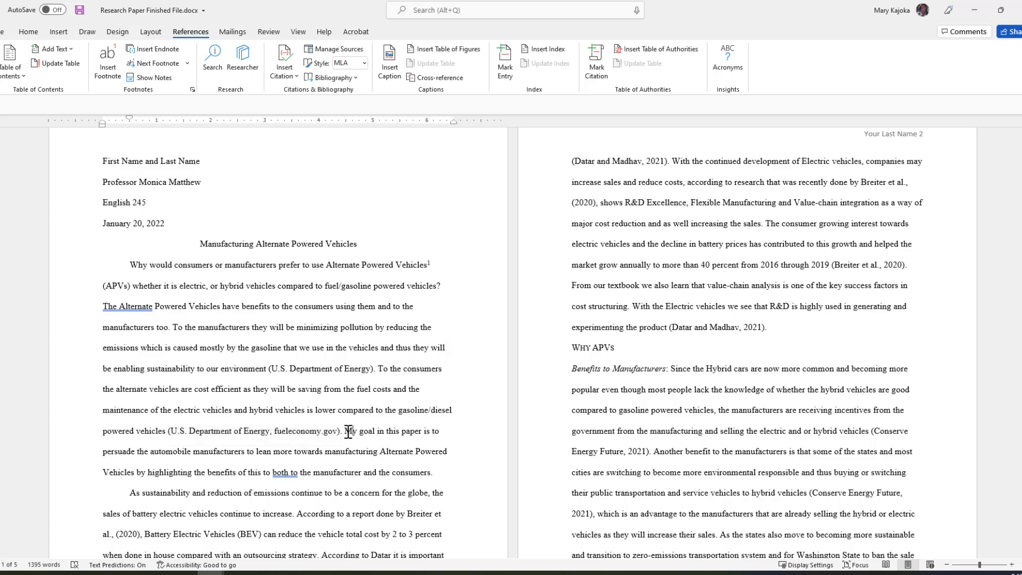
Begin a new citation source at the point right after '(2020)'.
scroll(350, 431, down, 3)
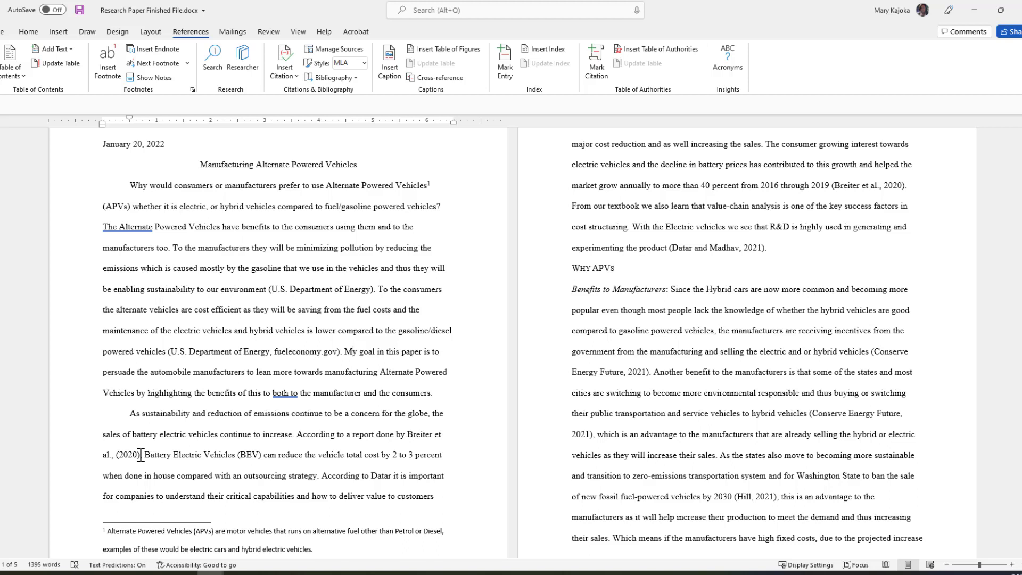
click(141, 454)
click(295, 77)
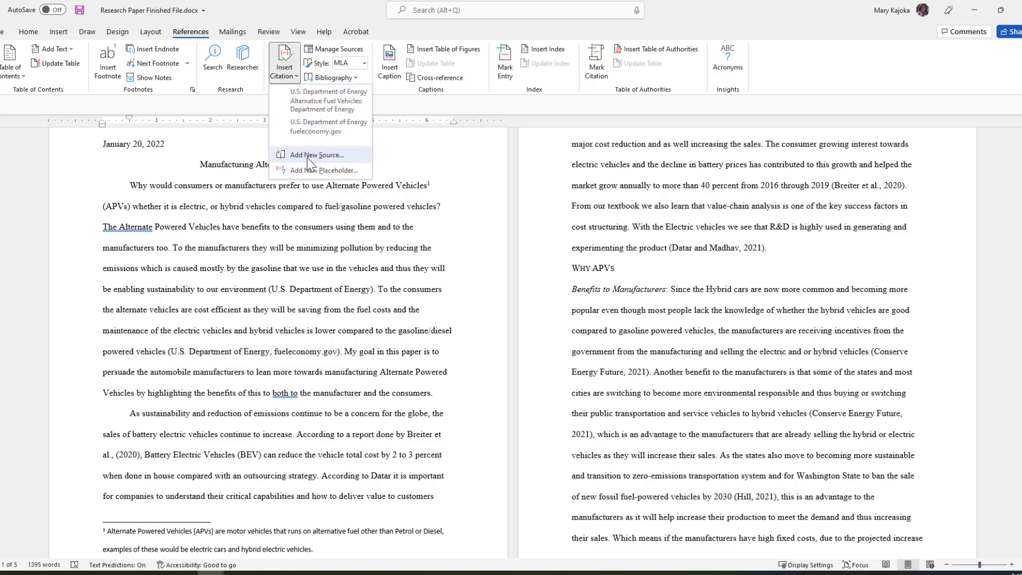
click(309, 155)
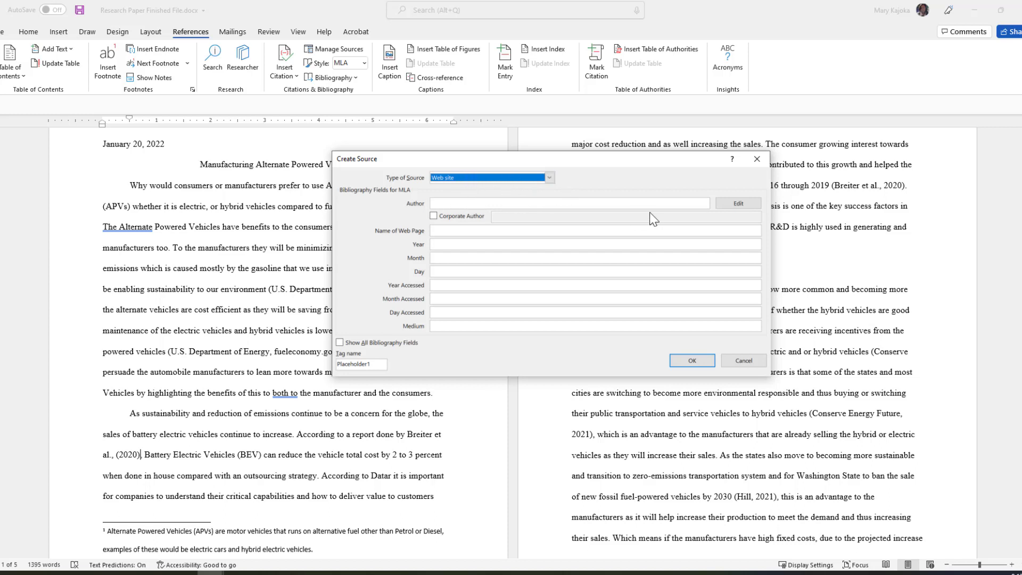
Add the first two authors, Breiter and Hacket, to the source's name list.
click(737, 204)
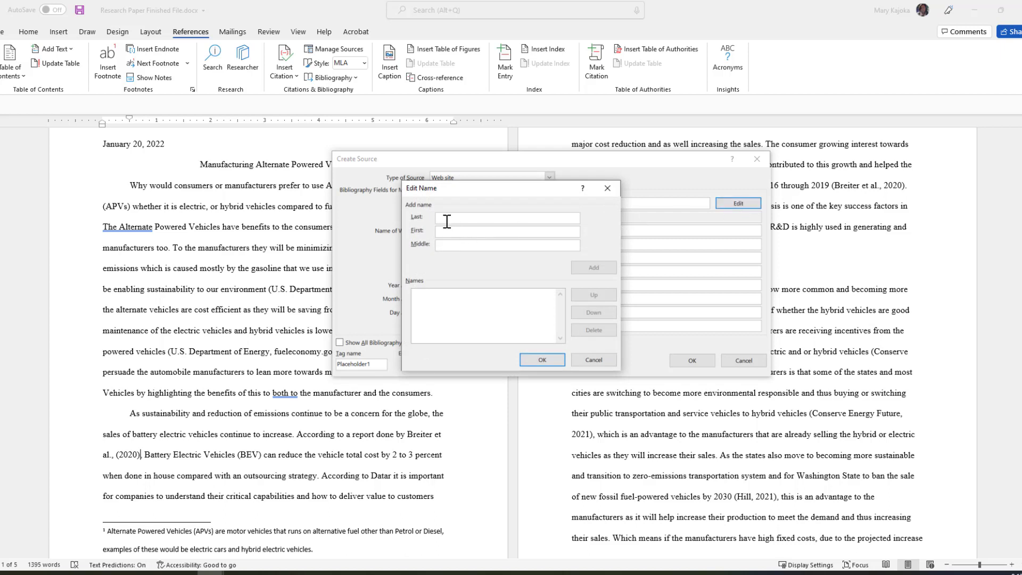
text(Breiter)
key(Tab)
text(Andreas)
click(594, 267)
text(Hacket)
key(Tab)
text(Paul)
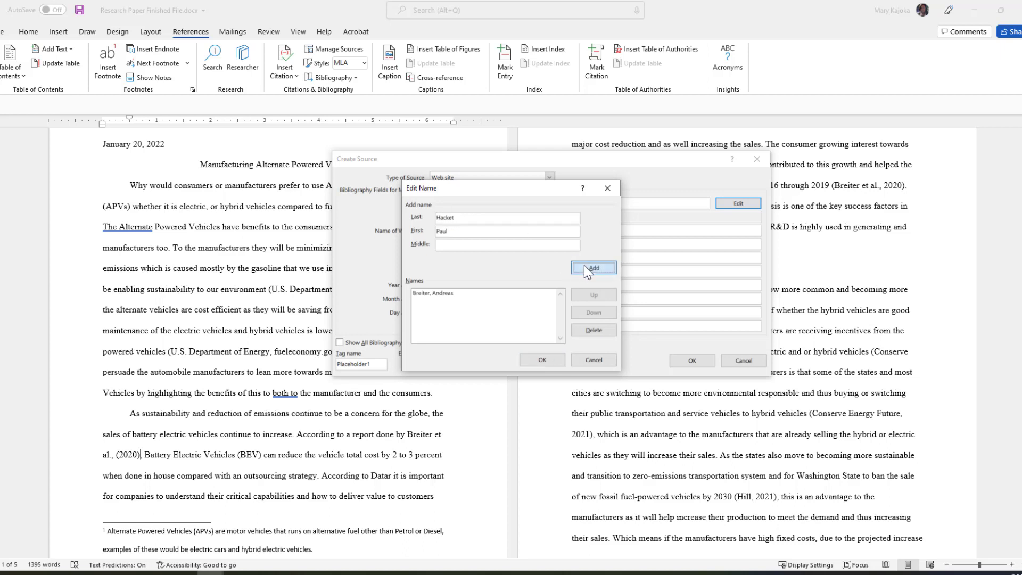
click(583, 265)
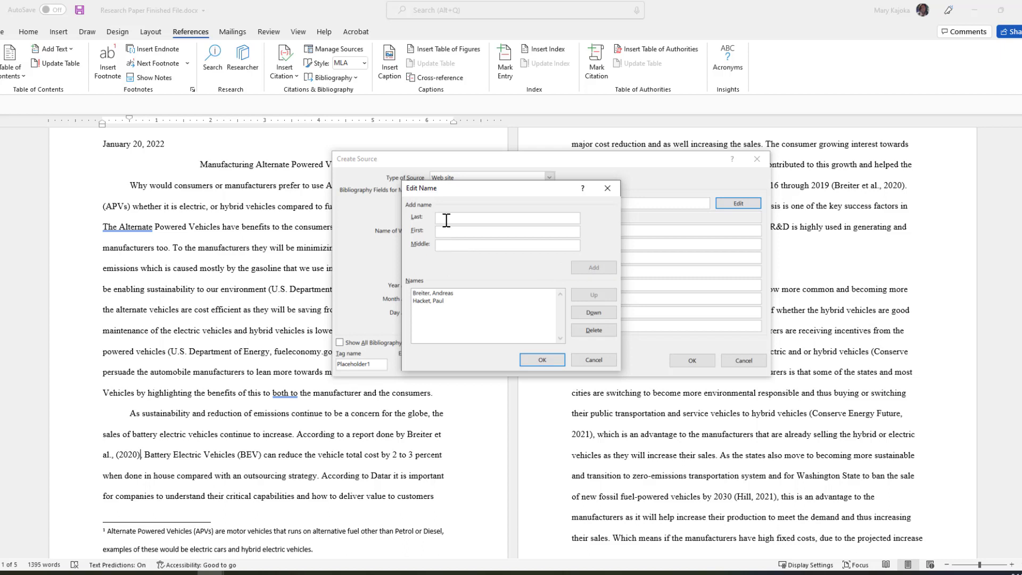
Add authors han, Hensley and Schwedhelm, then confirm the five-author list.
text(han)
key(Tab)
text(Will)
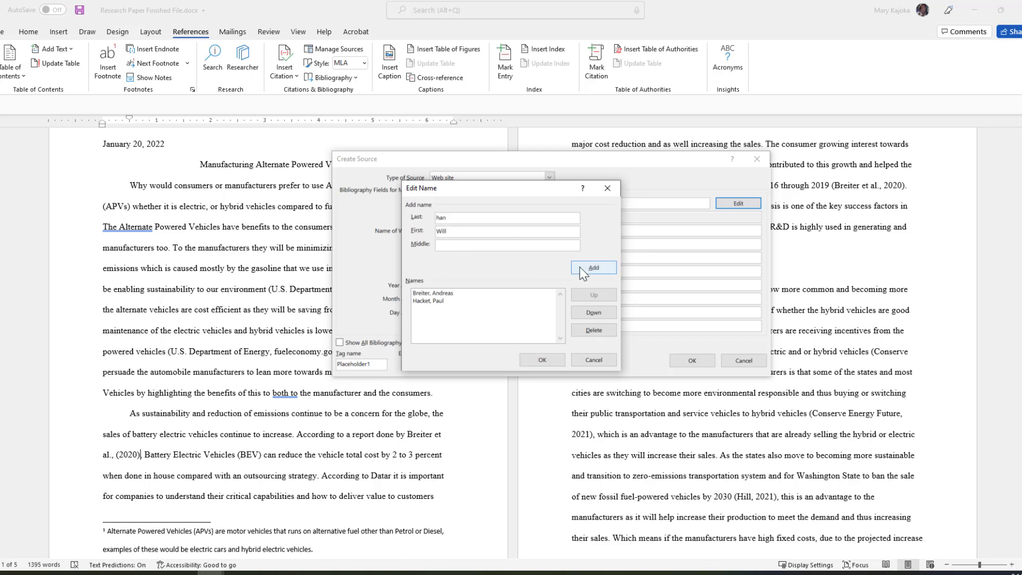
click(579, 266)
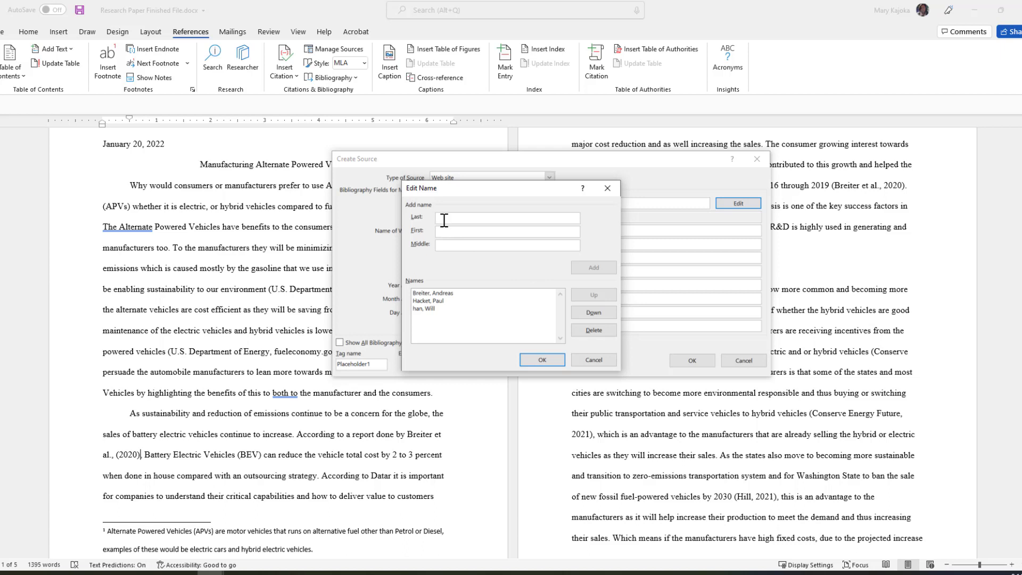
text(Hensley)
key(Tab)
text(Russell)
click(582, 267)
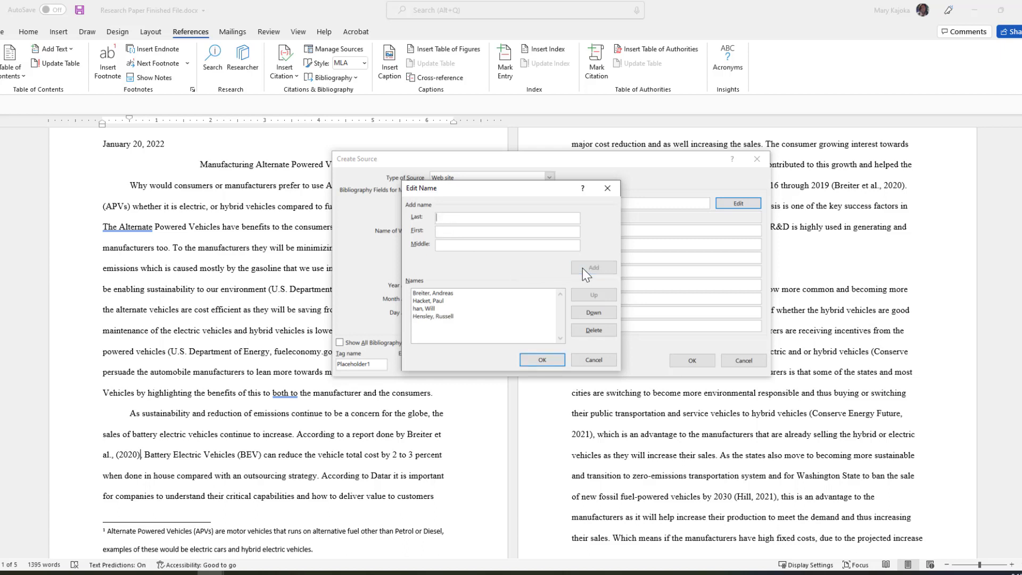
click(443, 219)
text(Schwedhelm)
key(Tab)
text(Dennis)
click(542, 359)
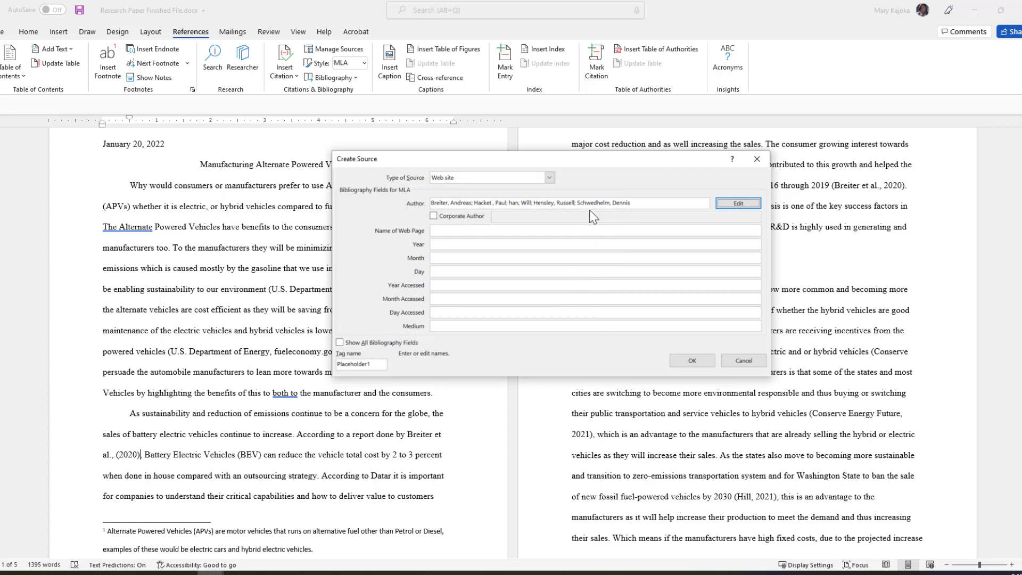
Enter the web page title, date September 3, 2020, and accessed date April 2021.
click(437, 232)
text(Improving battery-electric-vehicle profitability through reduced structural costs)
key(Tab)
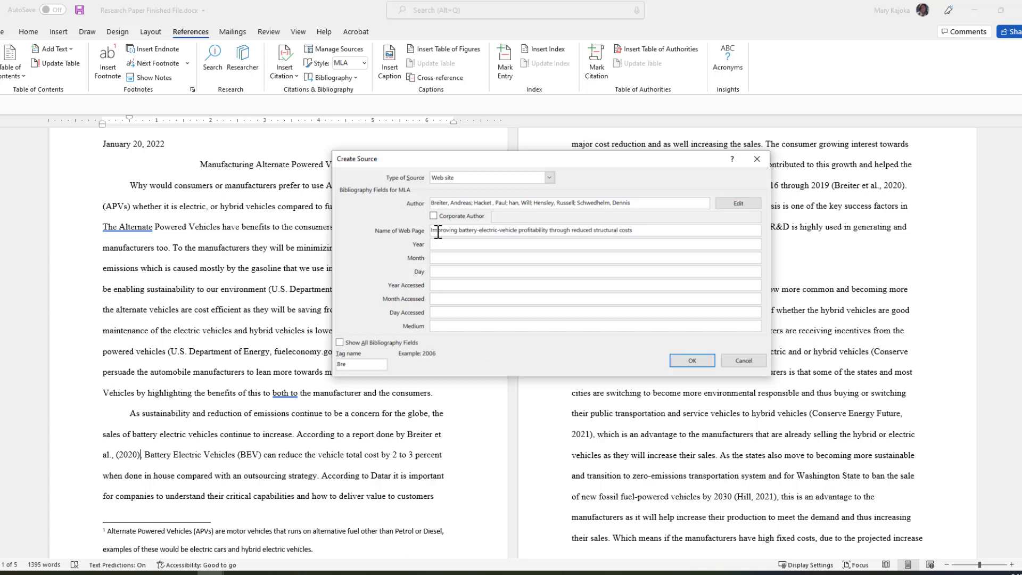
text(2020)
key(Tab)
text(September)
key(Tab)
text(3)
key(Tab)
text(2021)
key(Tab)
text(April)
Add the article's URL and insert the citation after '(2020)'.
click(339, 342)
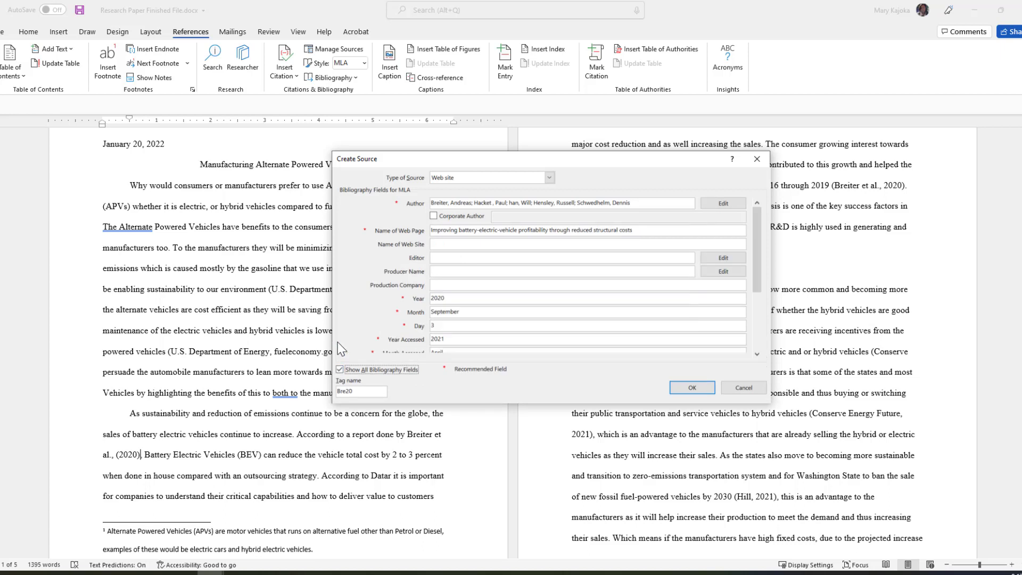
drag(756, 280, 755, 331)
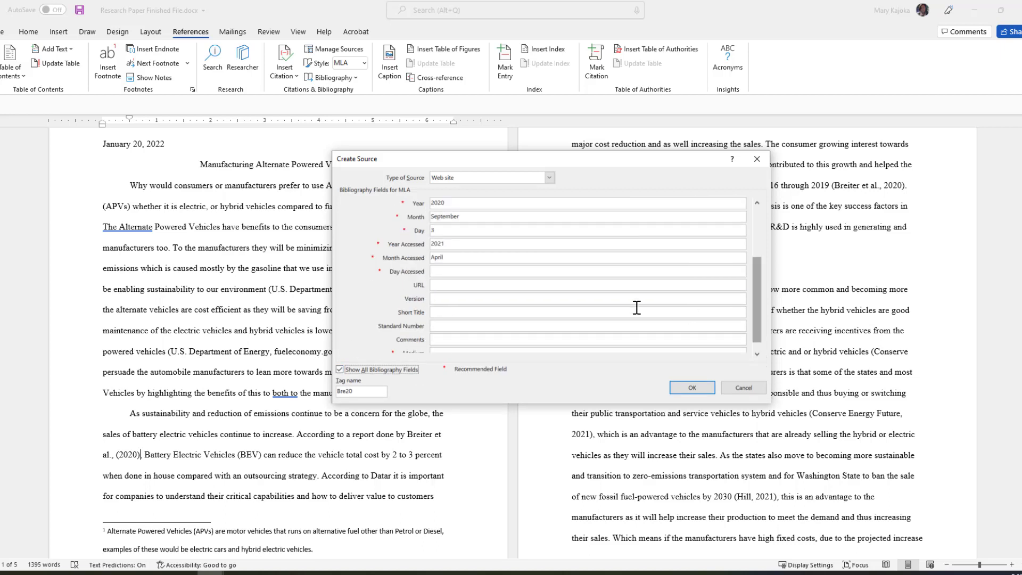
click(435, 285)
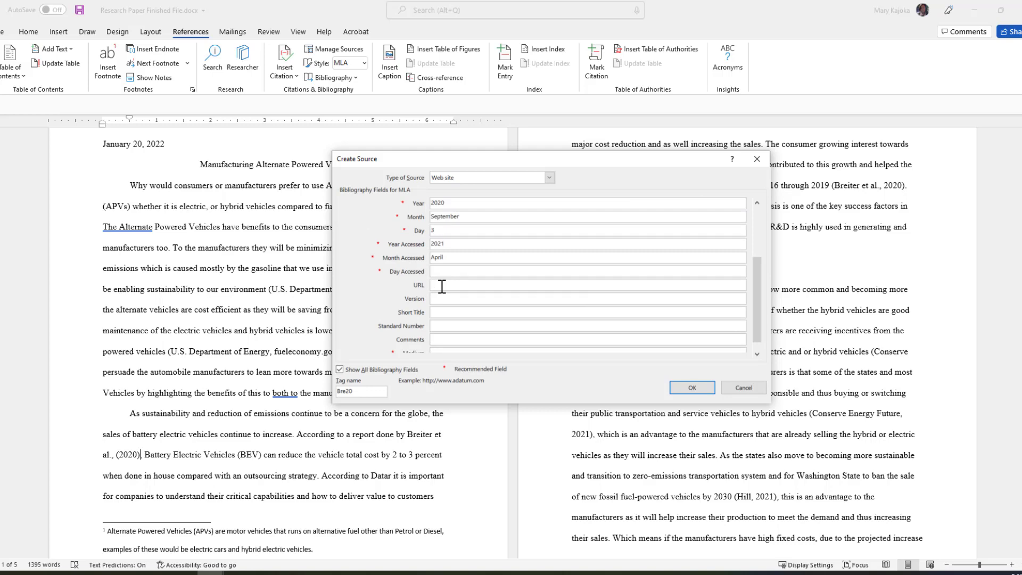
scroll(440, 301, up, 1)
key(ctrl+v)
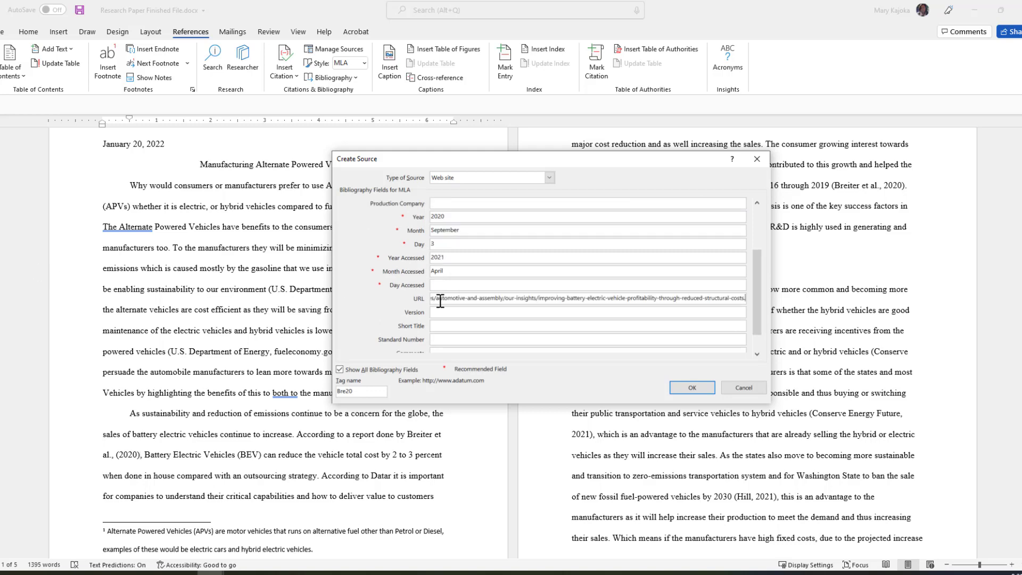
click(692, 387)
scroll(230, 410, down, 1)
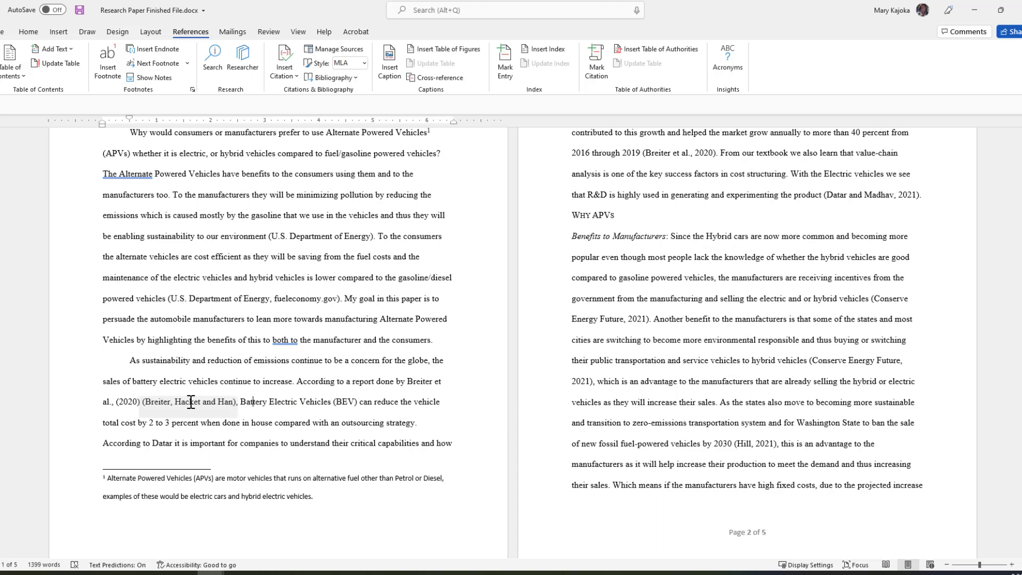
Edit the citation's source to capitalise the surname as 'Han' and update both source lists.
click(234, 404)
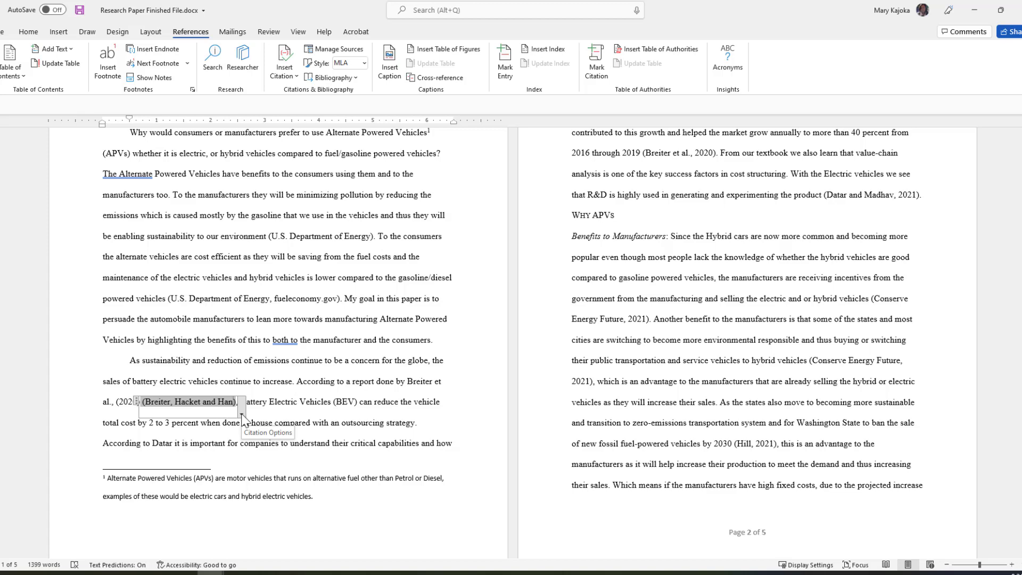
click(242, 415)
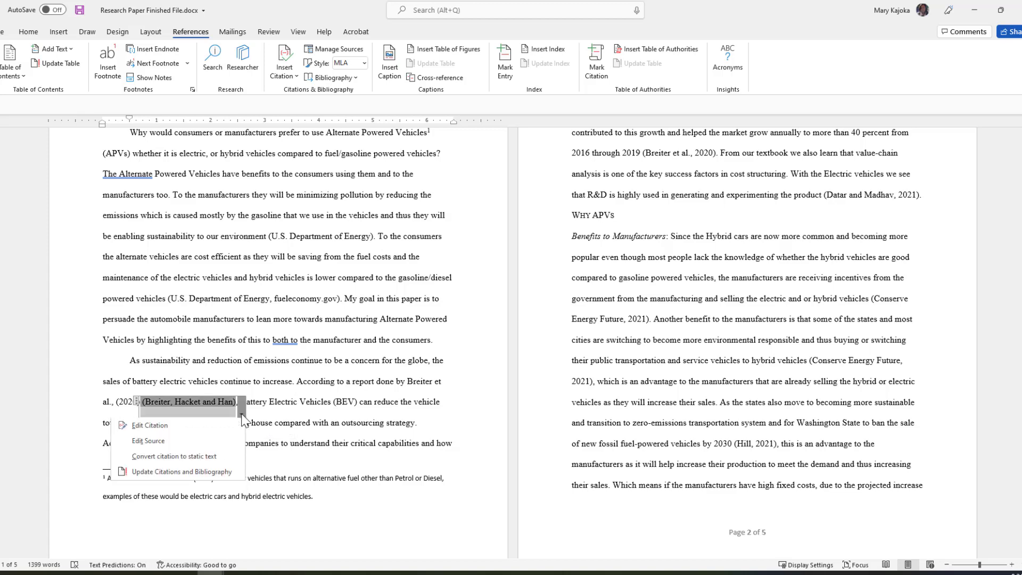
click(158, 442)
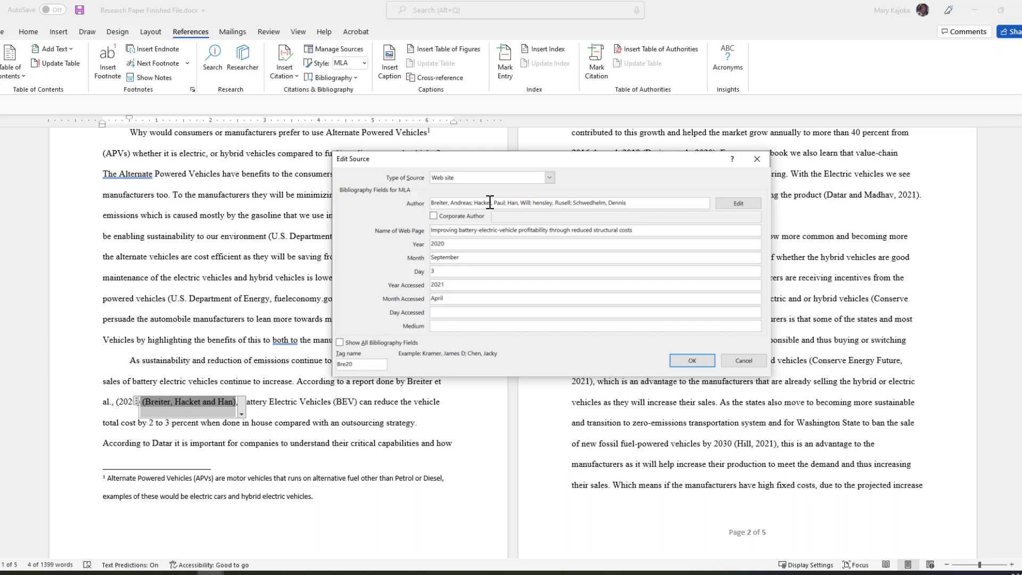
text(t)
key(BackSpace)
text(H)
click(689, 360)
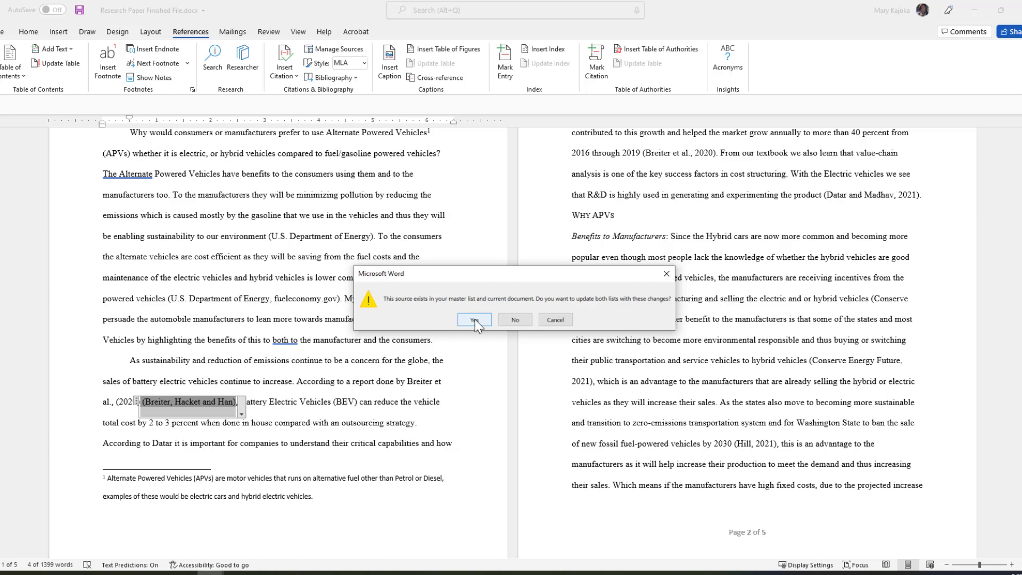
click(475, 320)
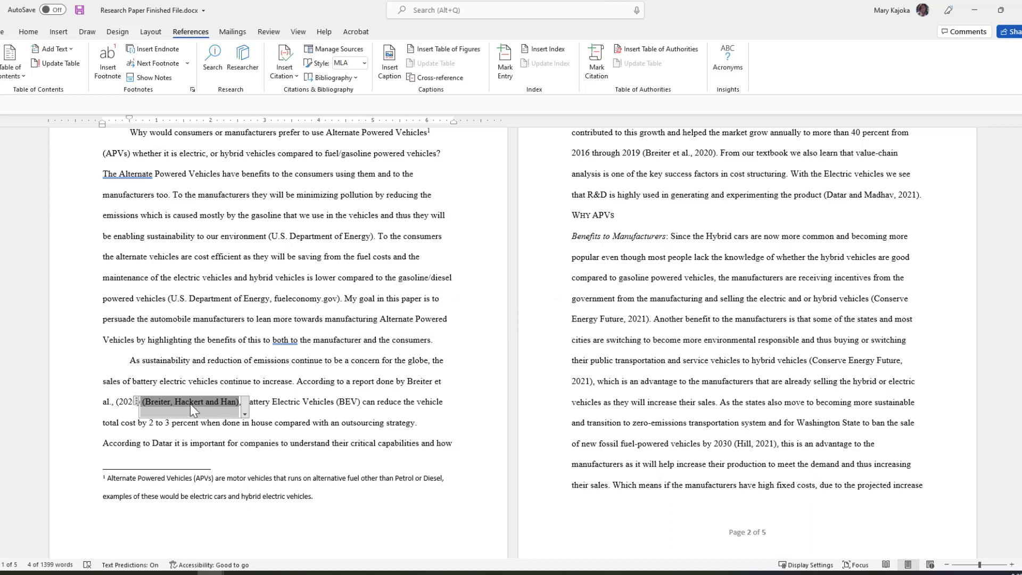
Remove the citation after '(2020)', move the comma to after 'al.', and return to the top.
click(238, 402)
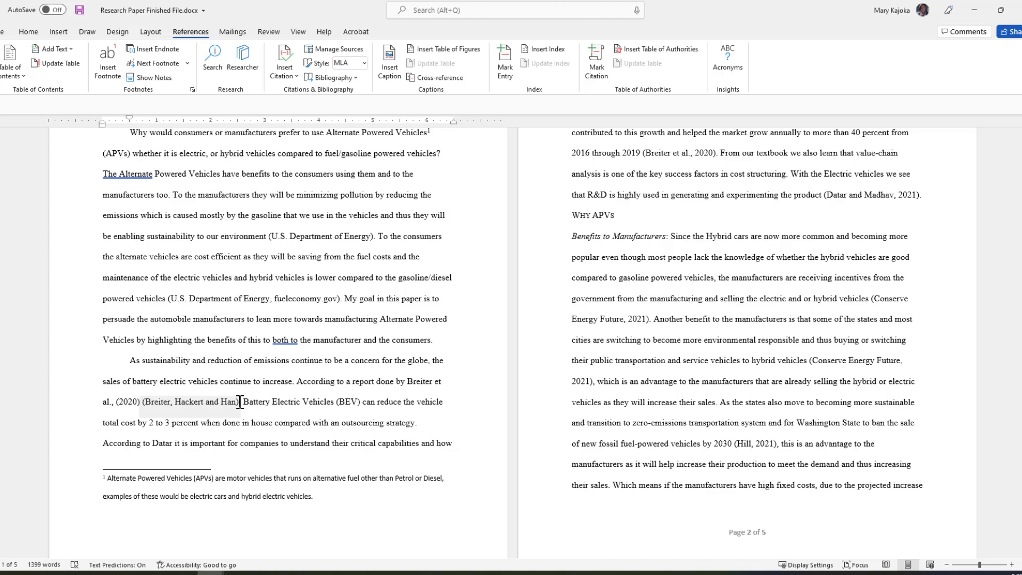
double_click(240, 402)
key(Delete)
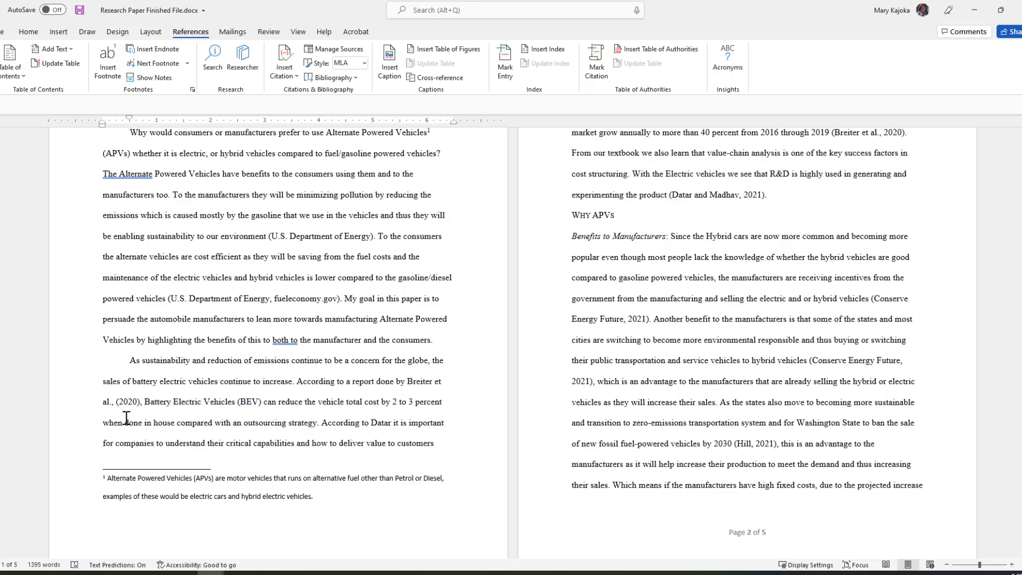
click(142, 402)
key(BackSpace)
click(113, 402)
text(,)
scroll(504, 370, up, 3)
scroll(517, 381, up, 2)
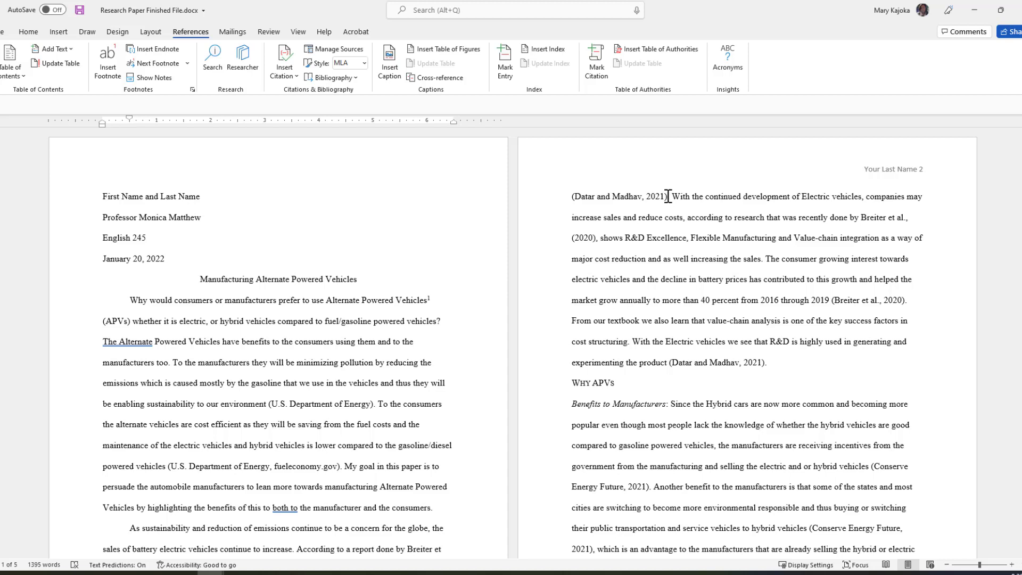
Delete the typed textbook citation on page 2 and start a new Book Section source.
click(667, 195)
key(BackSpace)
key(BackSpace)
key(BackSpace)
key(BackSpace)
key(BackSpace)
key(BackSpace)
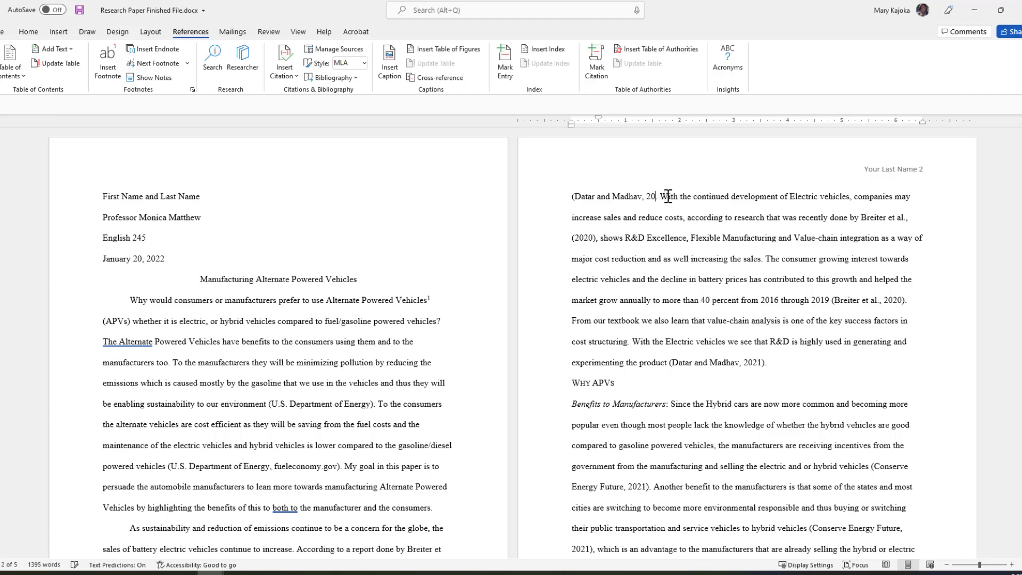
key(BackSpace)
key(BackSpace)
key(BackSpace)
key(BackSpace)
key(BackSpace)
key(BackSpace)
key(BackSpace)
key(BackSpace)
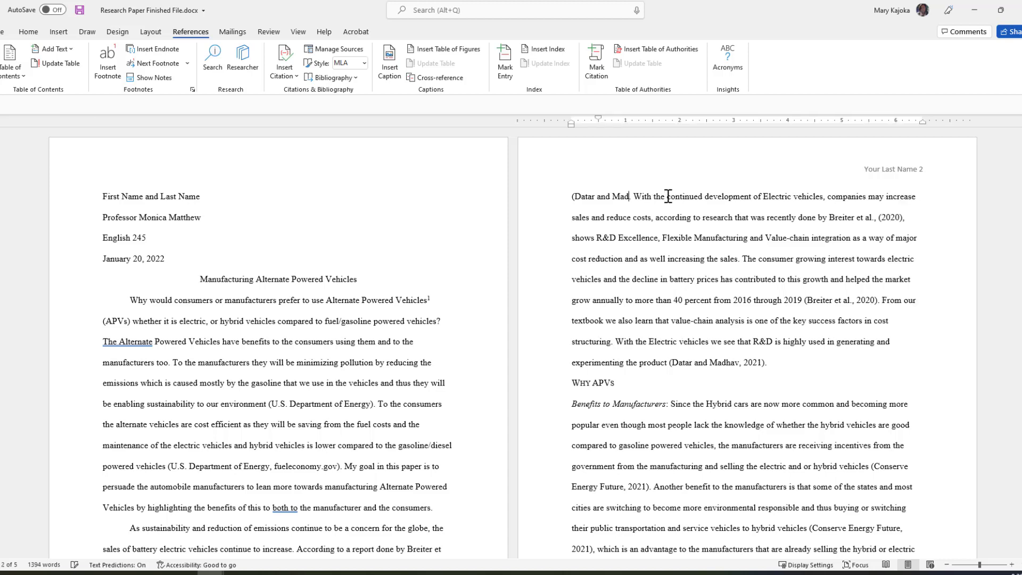
key(BackSpace)
key(BackSpace)
key(BackSpace)
key(BackSpace)
key(BackSpace)
key(BackSpace)
key(BackSpace)
key(BackSpace)
key(BackSpace)
key(BackSpace)
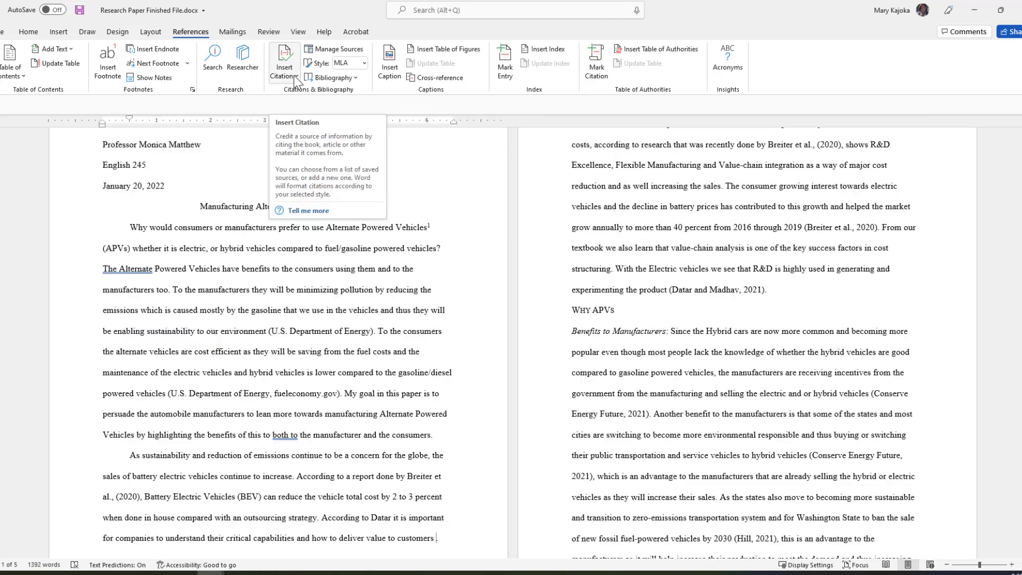
click(295, 75)
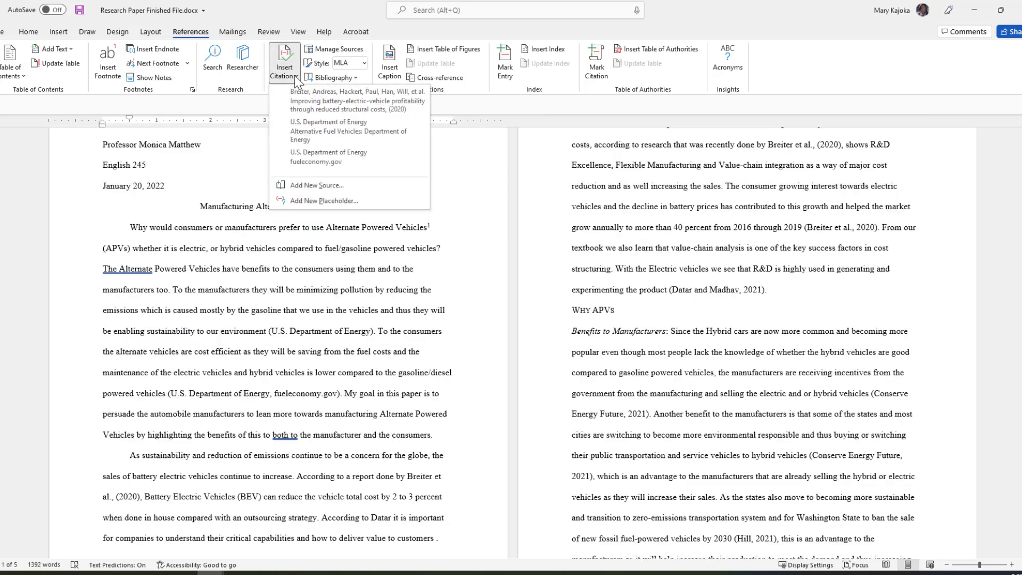
click(307, 186)
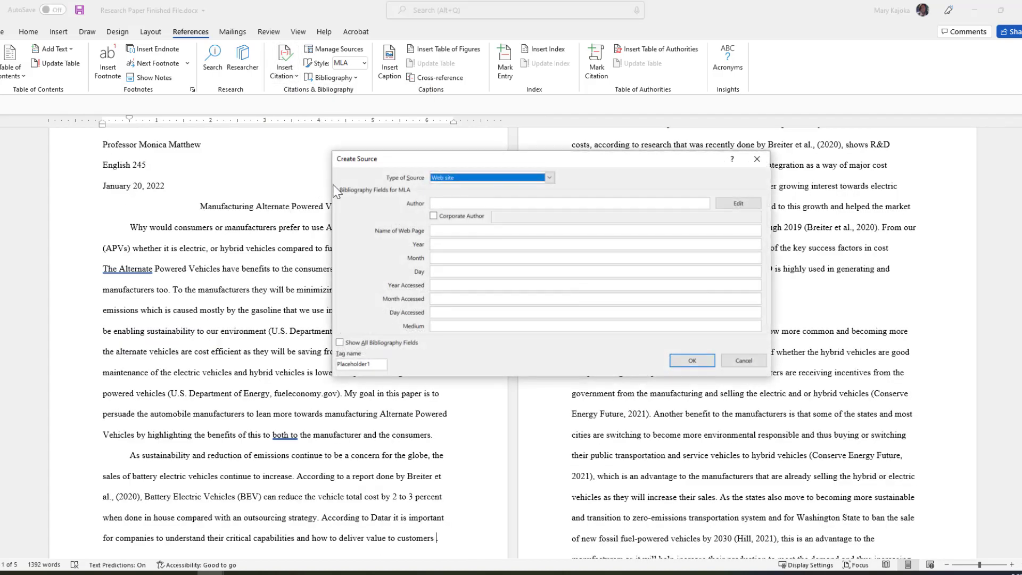
click(550, 180)
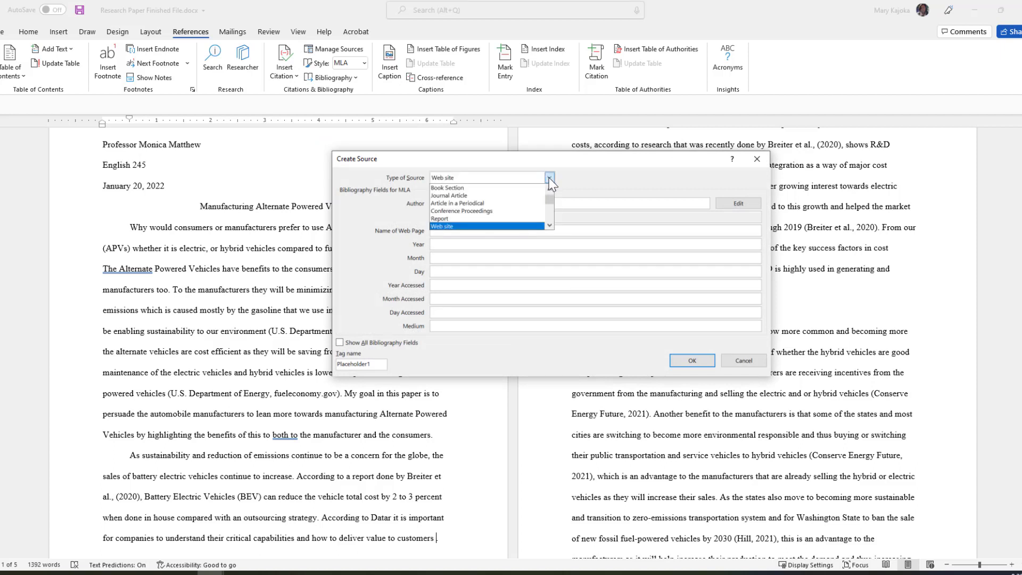
click(460, 189)
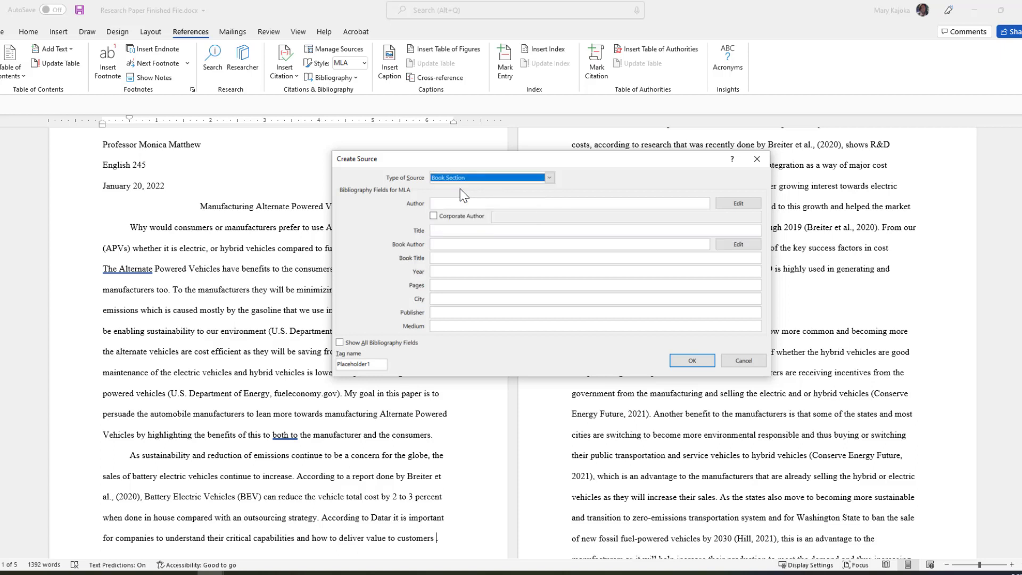
Add Datar to the book's author list and confirm both authors.
click(735, 205)
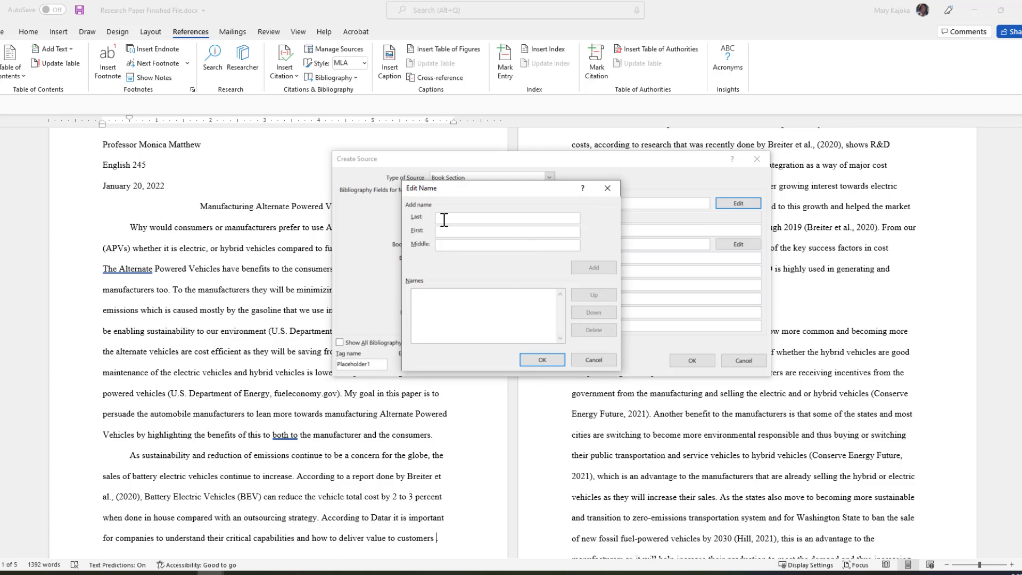
text(Datar)
key(Tab)
text(Srikant)
key(Tab)
text(M)
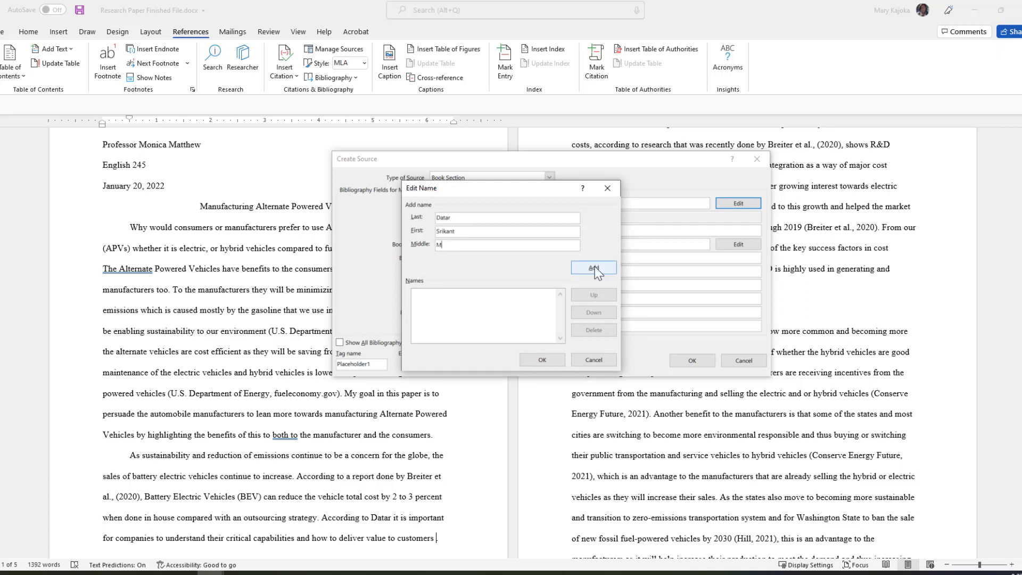
click(594, 268)
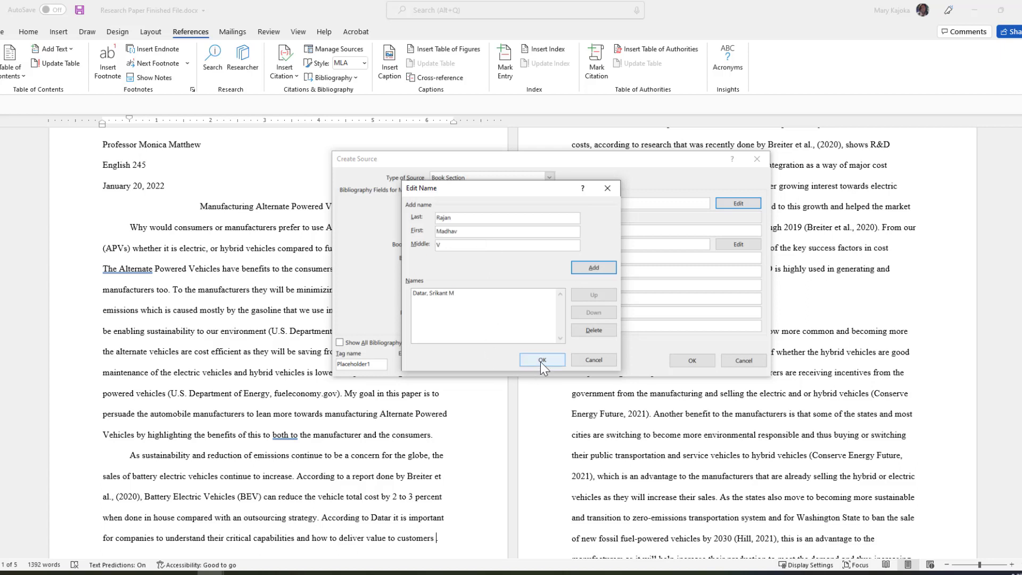
click(542, 359)
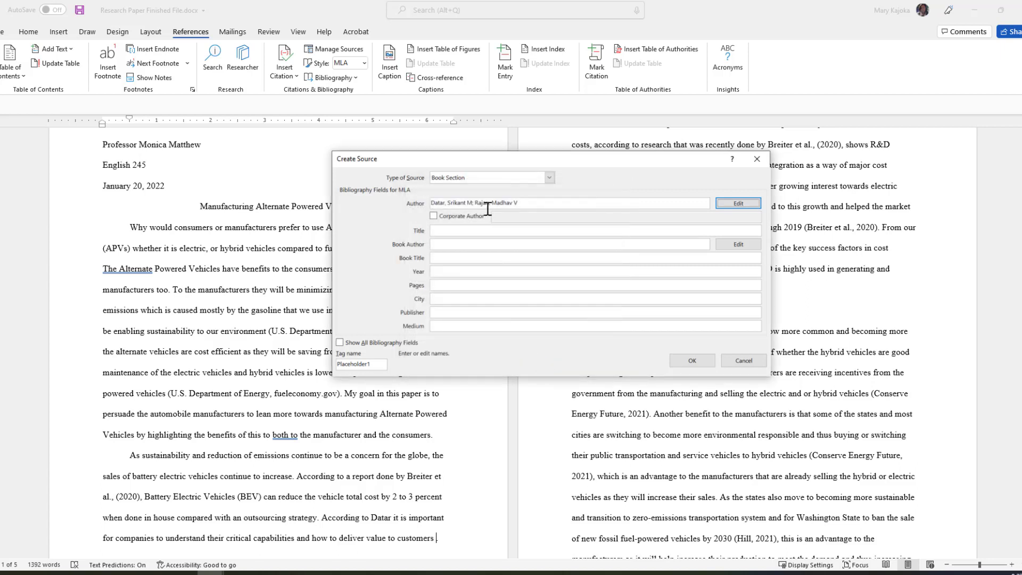
Fill in title Horngren's Cost Accounting, 16e, year 2021, publisher Pearson Education Inc., and save.
click(436, 232)
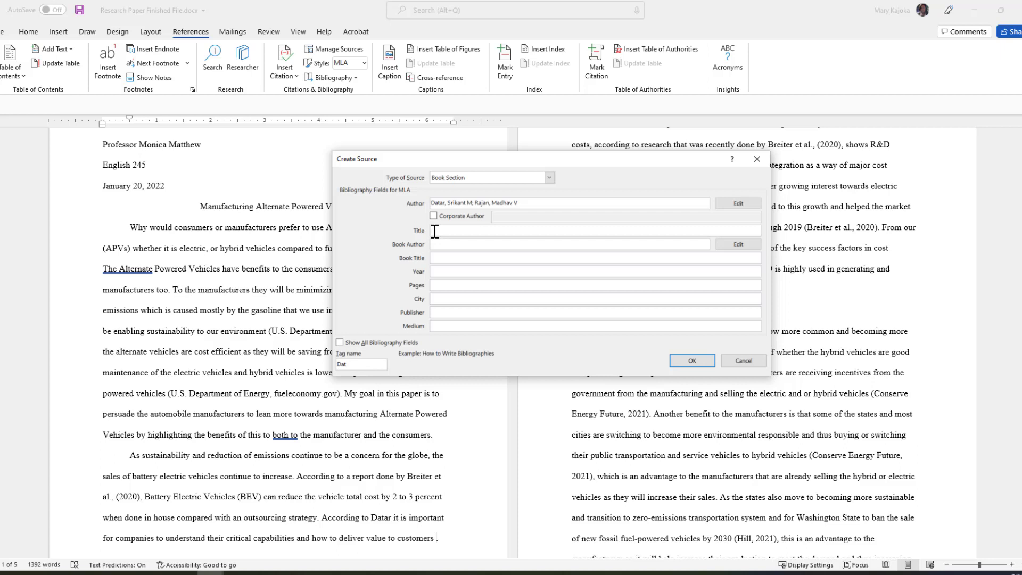
text(Horngren's Cost Accounting)
click(443, 244)
click(437, 258)
click(439, 272)
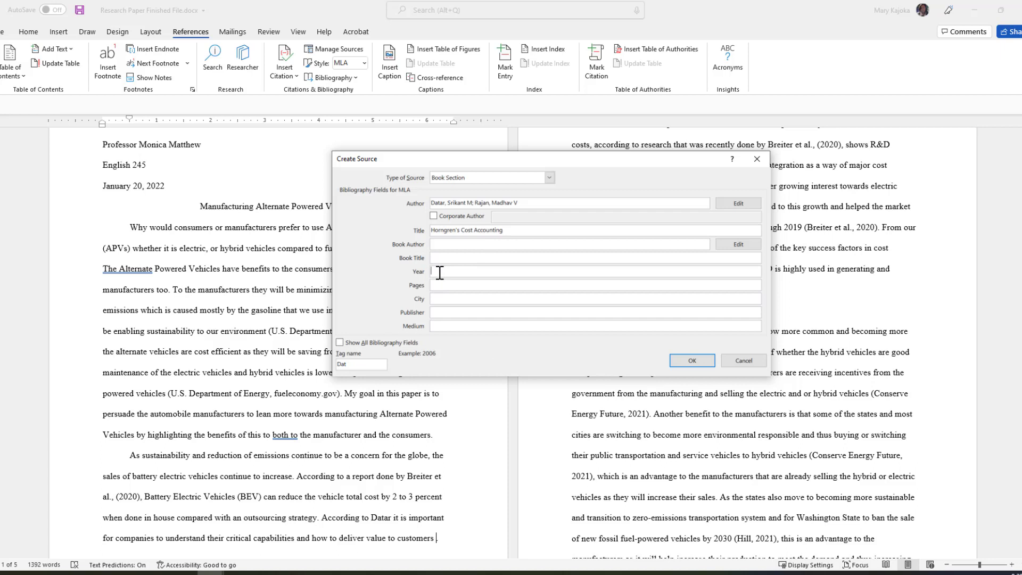
text(2021)
click(442, 310)
text(Pearson Education Inc.)
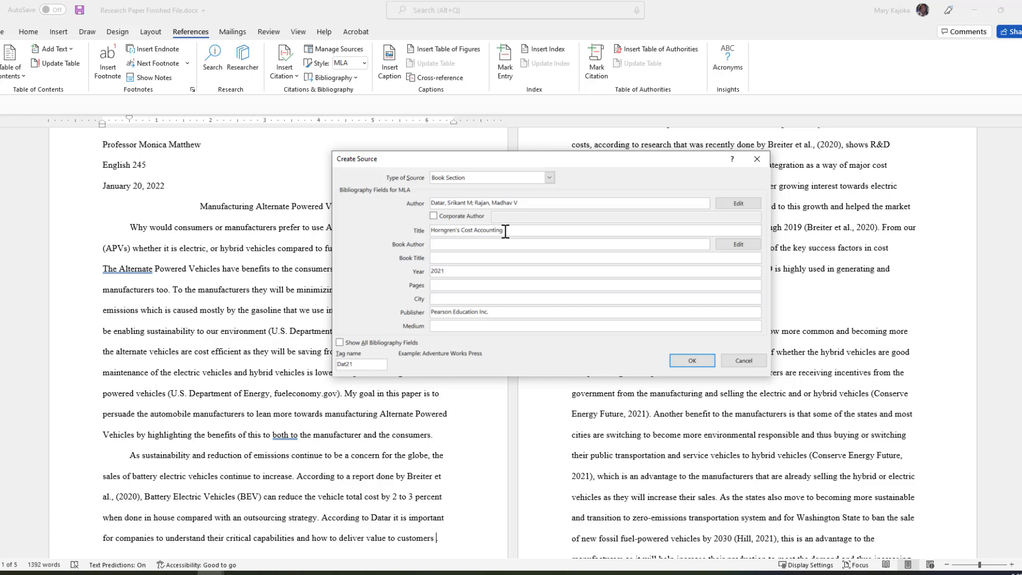
click(505, 232)
text(, 16e)
click(691, 363)
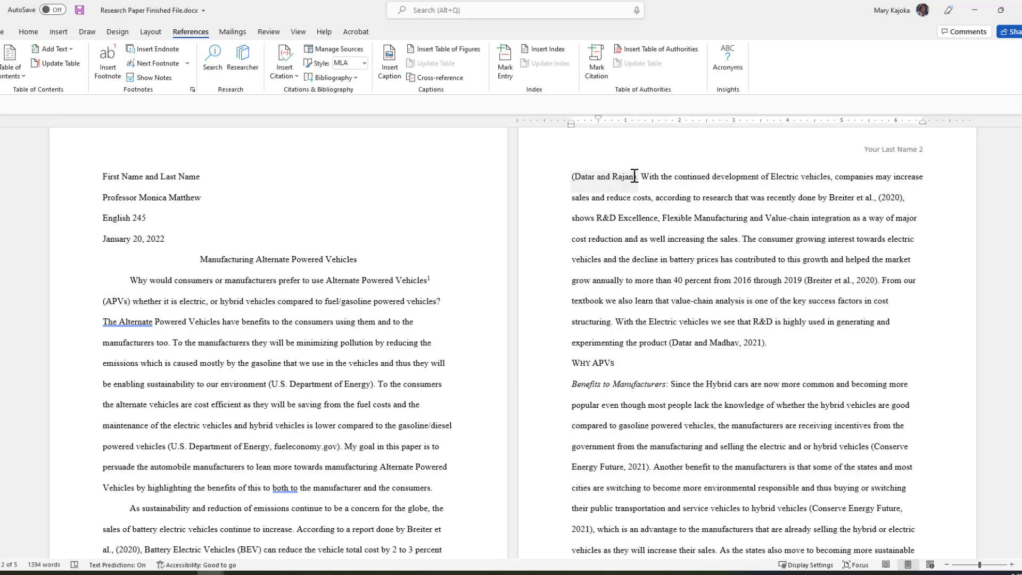
Delete the typed '(Datar and Madhav, 2021' and insert the saved Datar and Rajan citation instead.
click(639, 177)
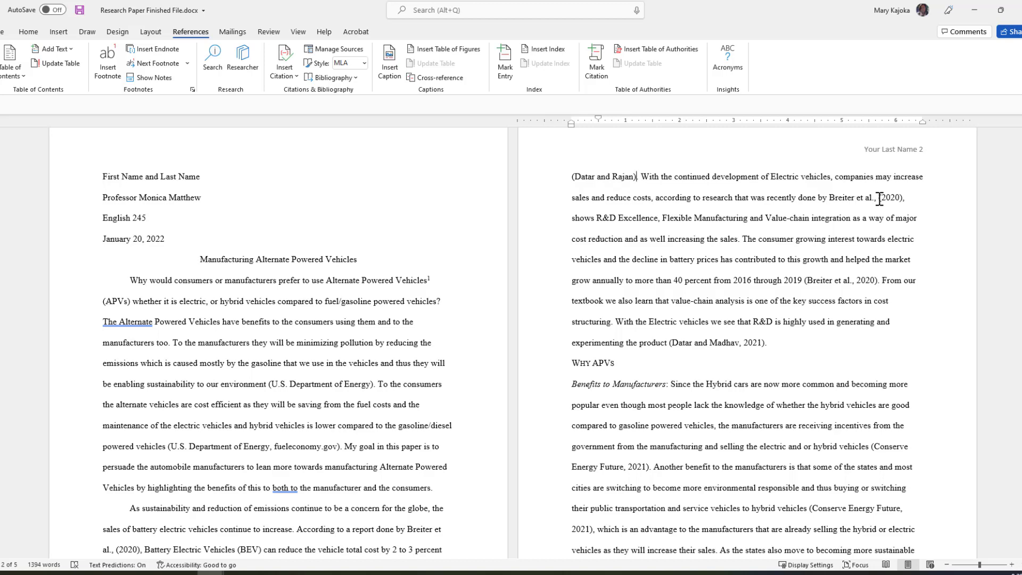
scroll(879, 198, down, 1)
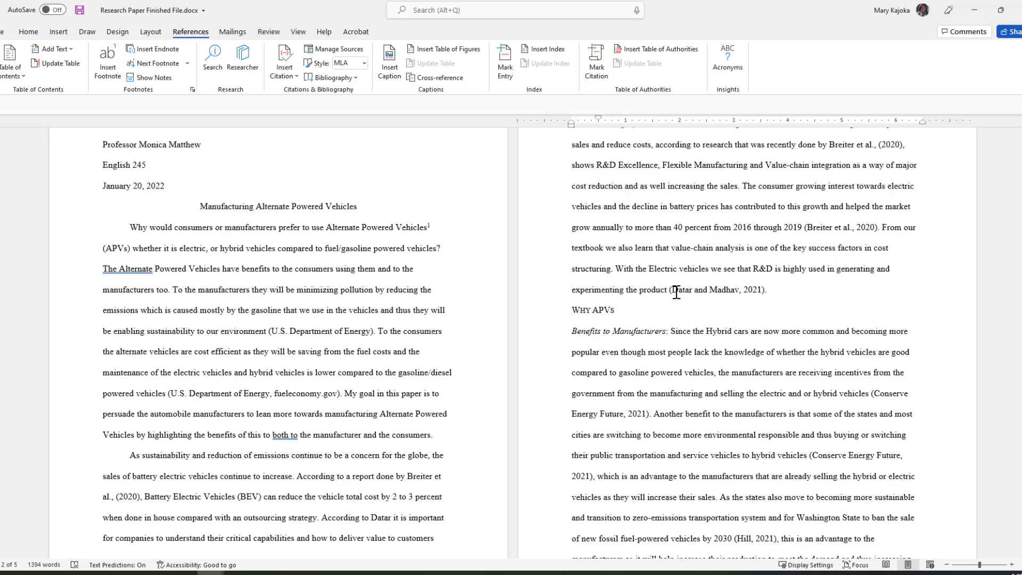
drag(670, 291, 760, 287)
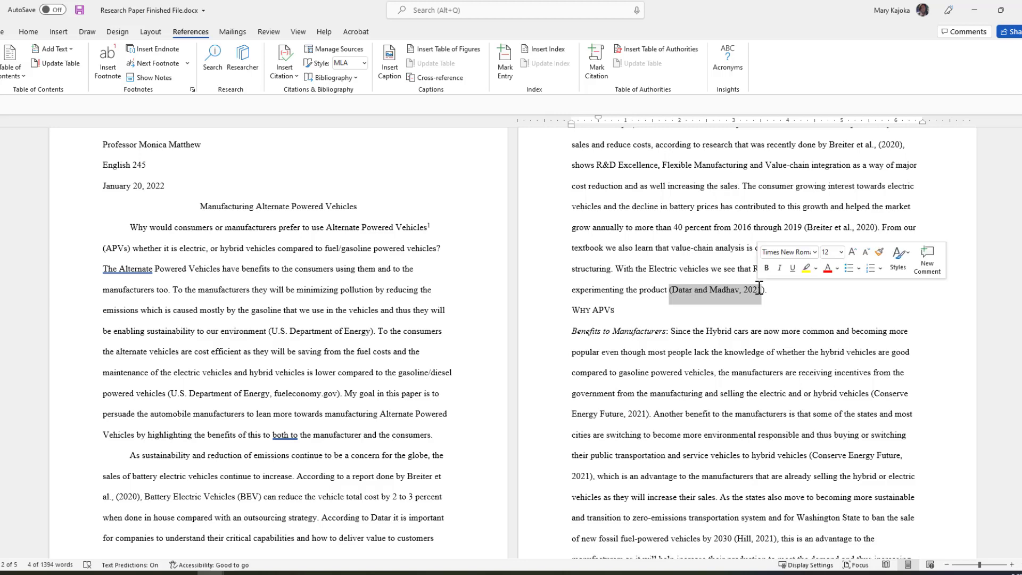
key(BackSpace)
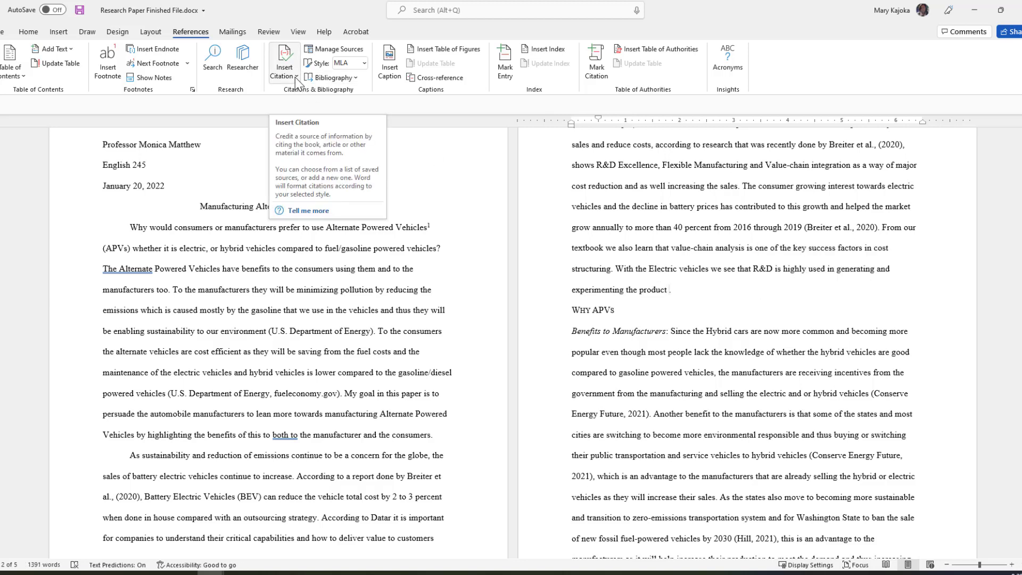
click(296, 78)
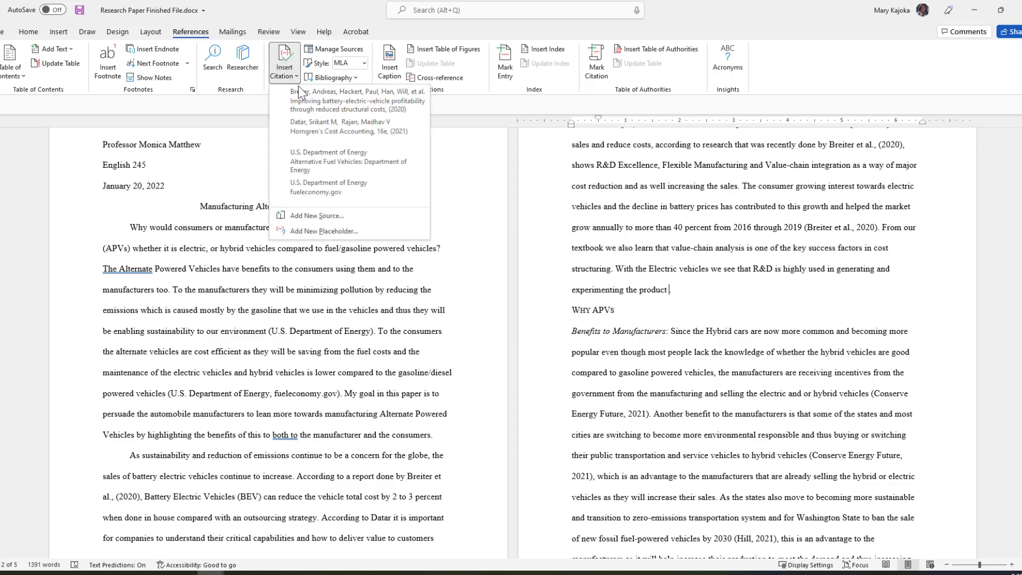
click(331, 128)
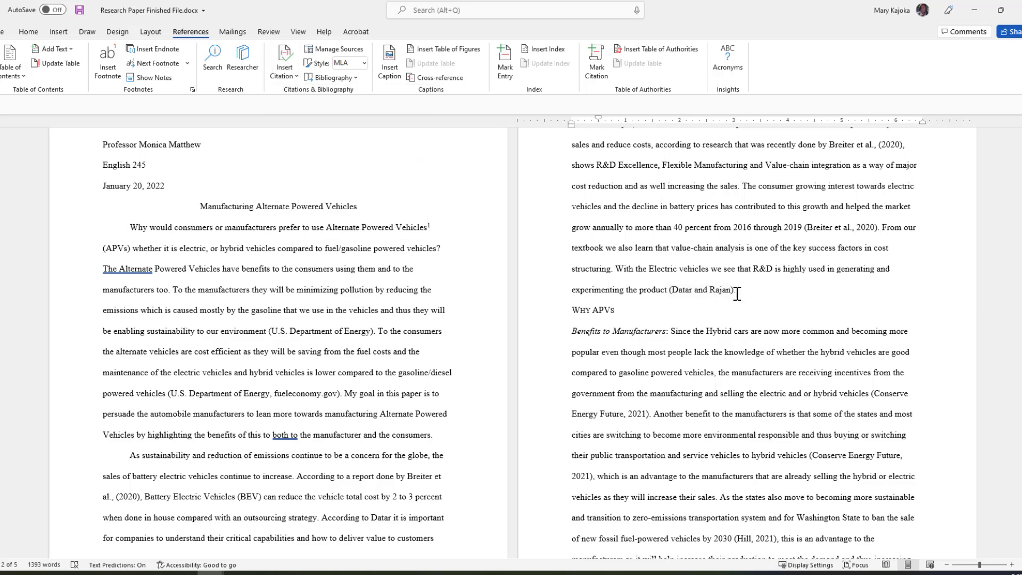
scroll(692, 330, down, 1)
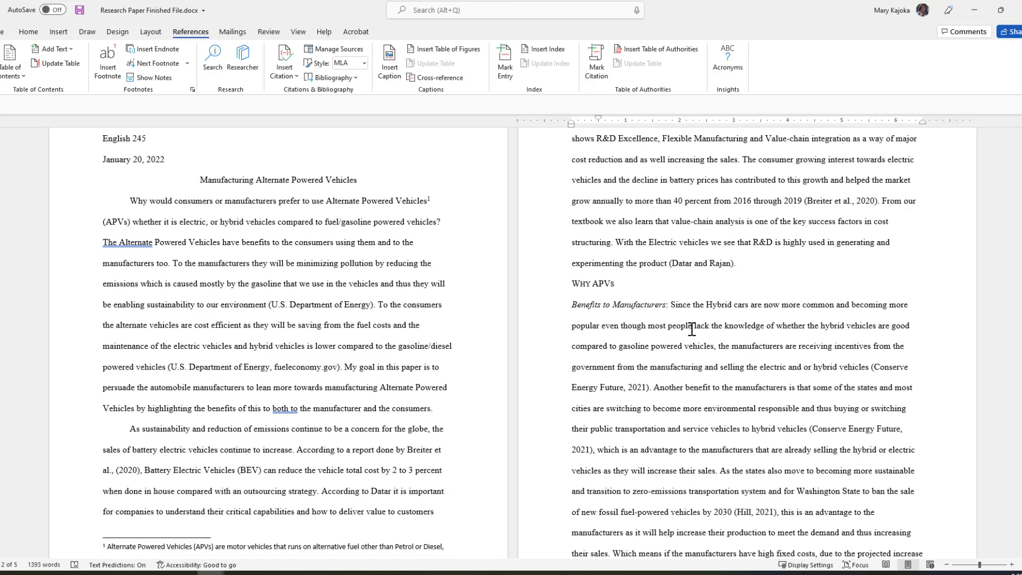
Remove the typed '(Conserve Energy Future, 2021)' text following 'hybrid vehicles'.
scroll(692, 329, down, 4)
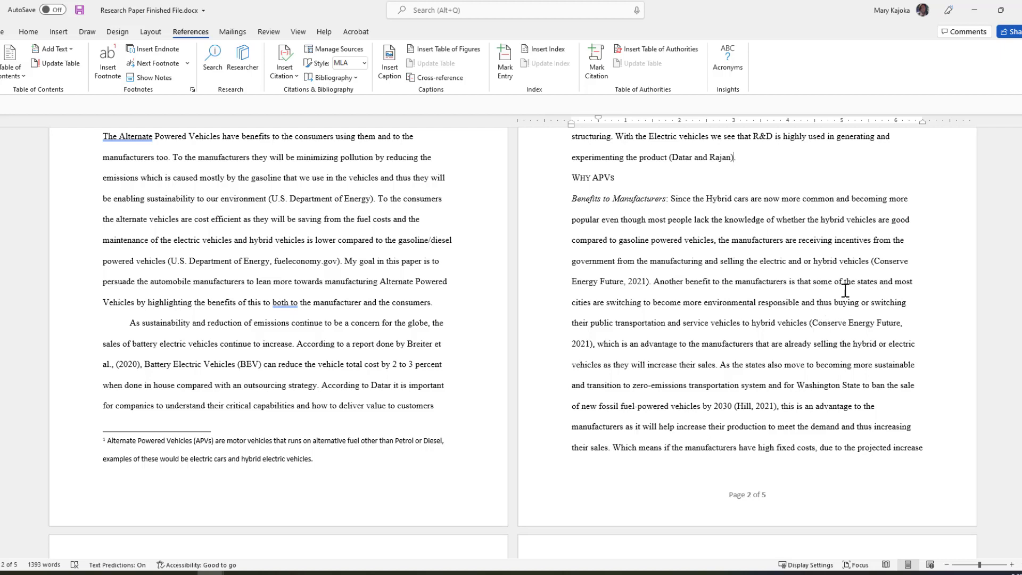
double_click(872, 261)
key(Delete)
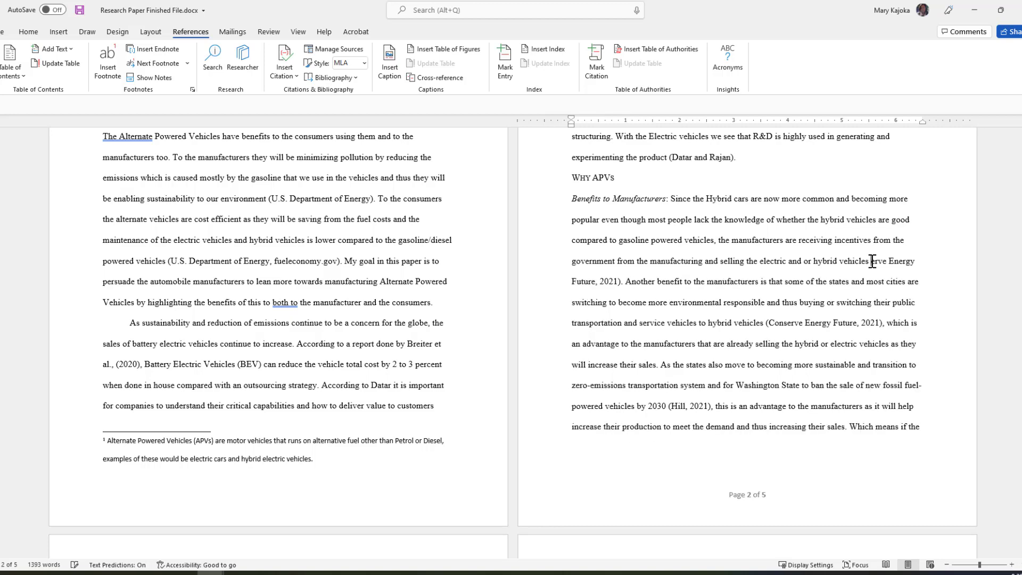
key(Delete)
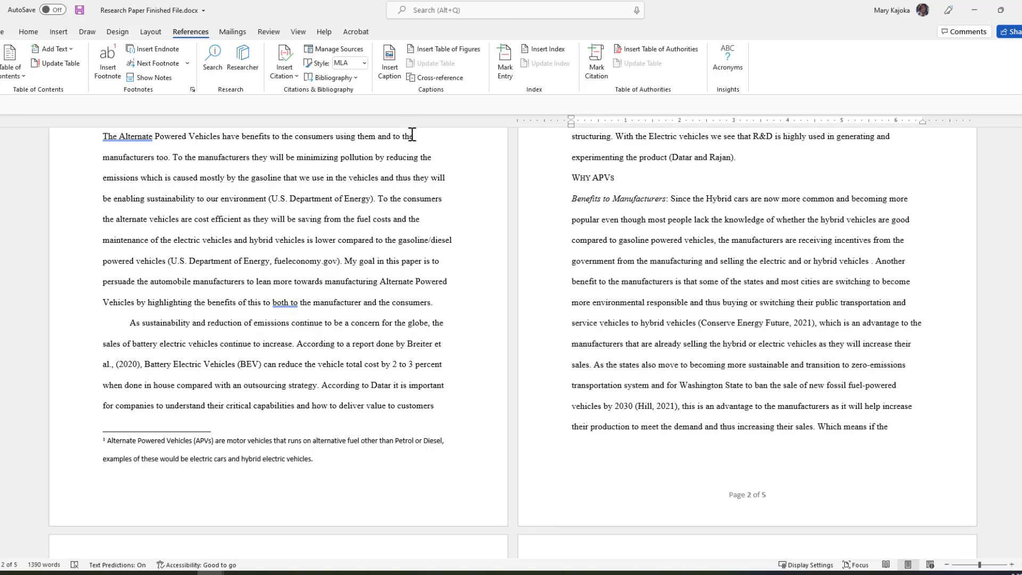
Start a new Web site source with U. S. Department of Energy as author.
click(291, 84)
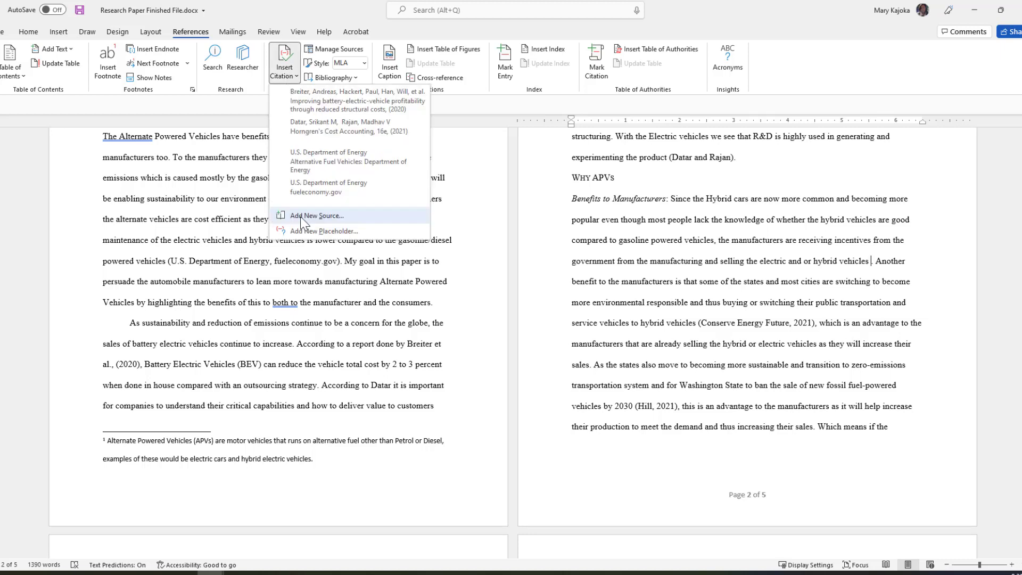
click(300, 216)
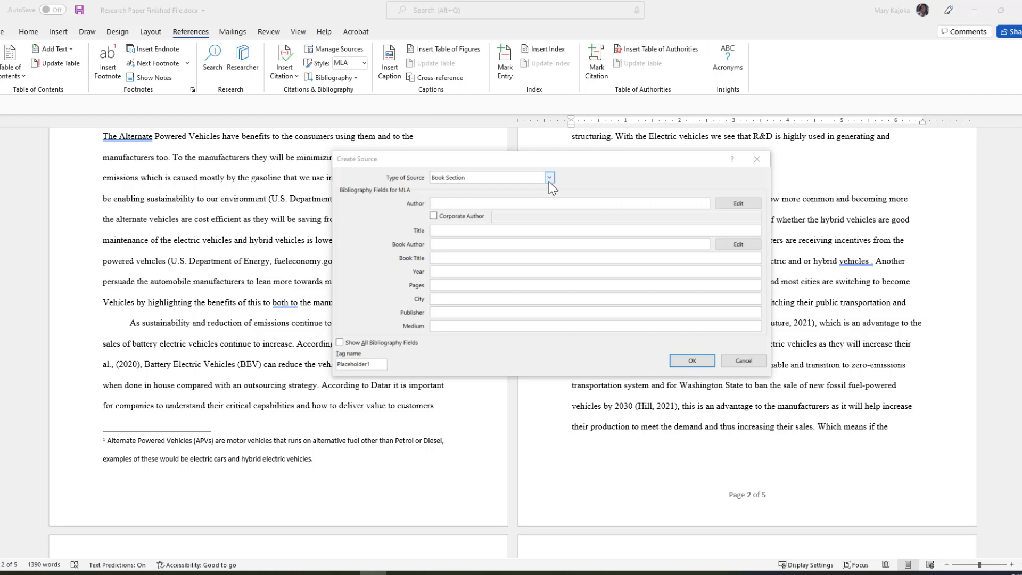
click(549, 180)
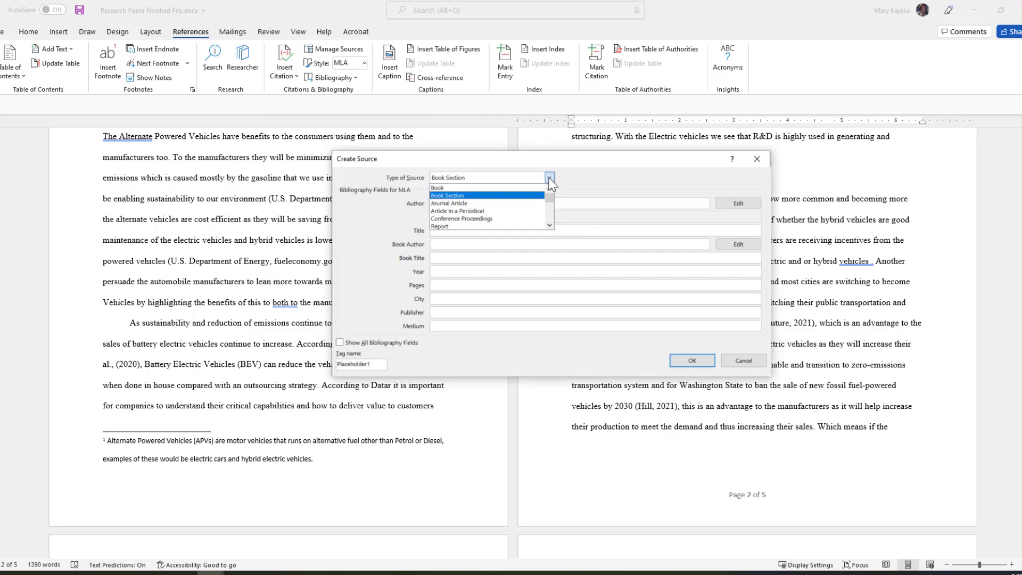
click(549, 225)
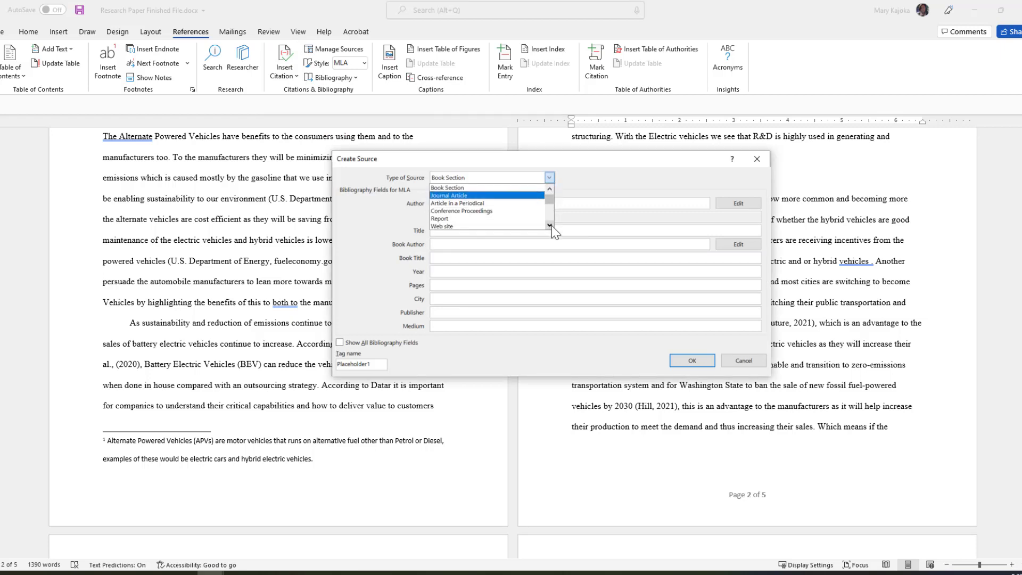
click(461, 220)
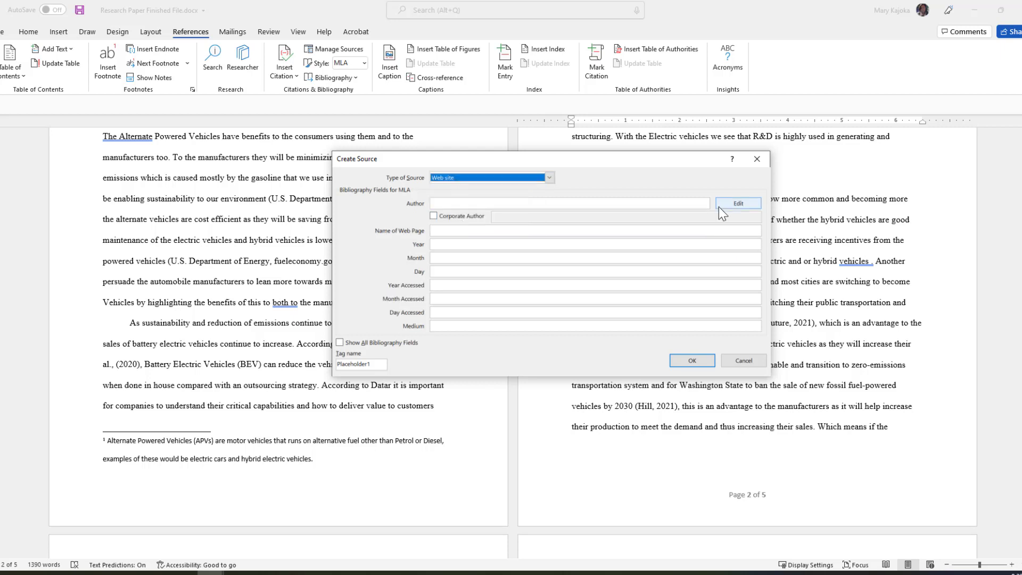
click(738, 203)
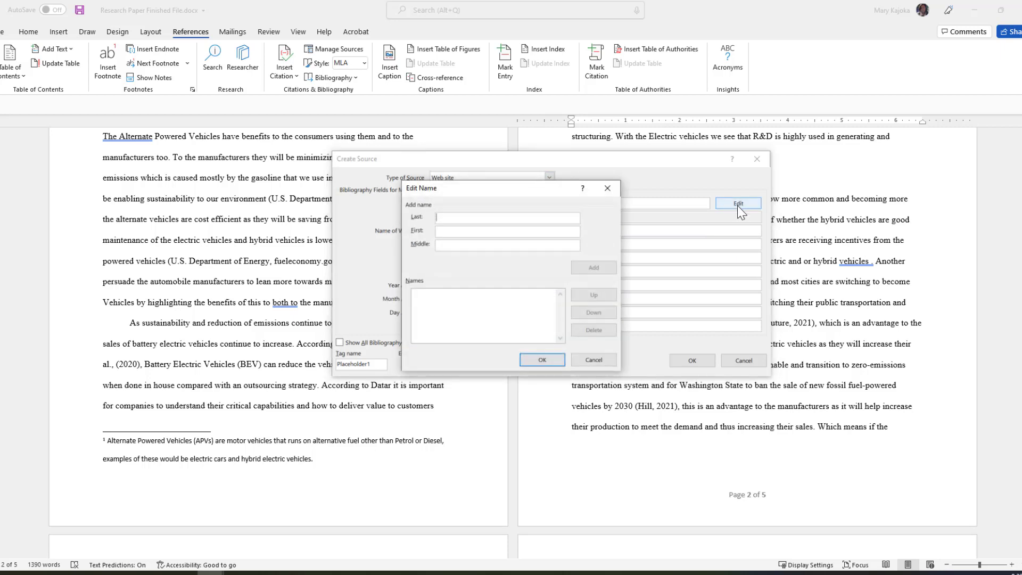
click(452, 219)
text(U. S. Department of Energy)
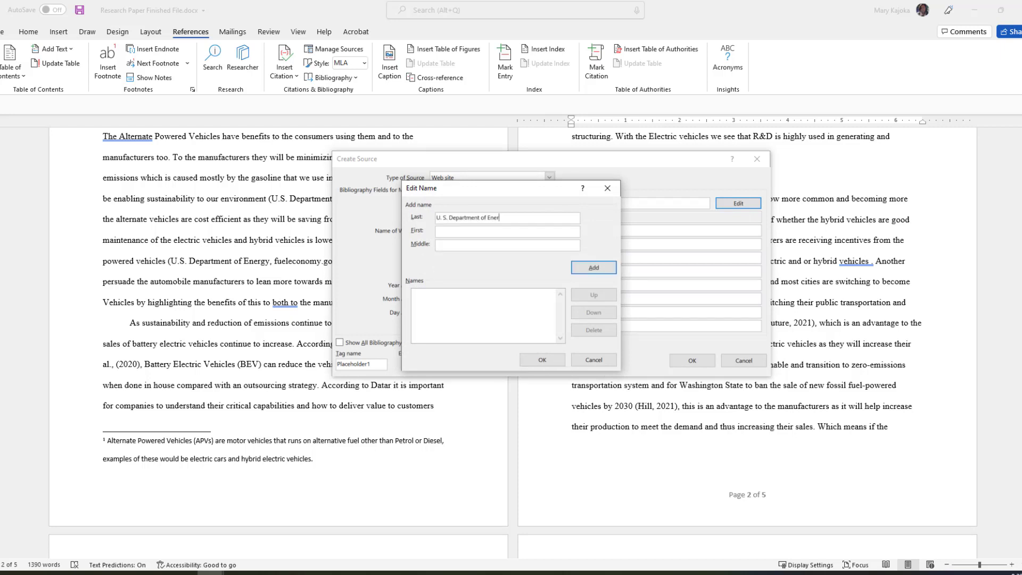
click(542, 359)
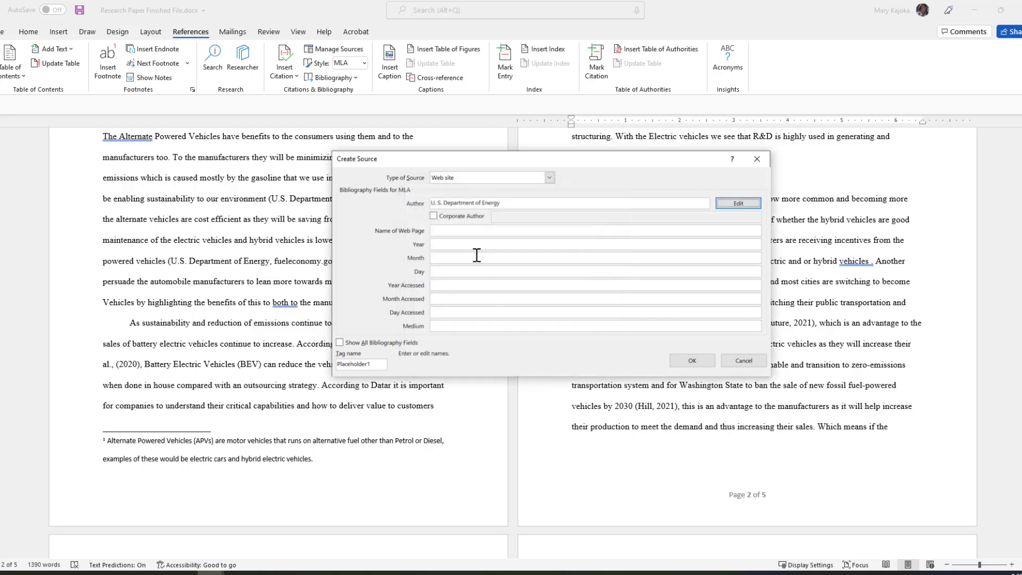
Enter page name Conserve Energy Future, accessed April 2021, paste its URL, and save.
click(441, 232)
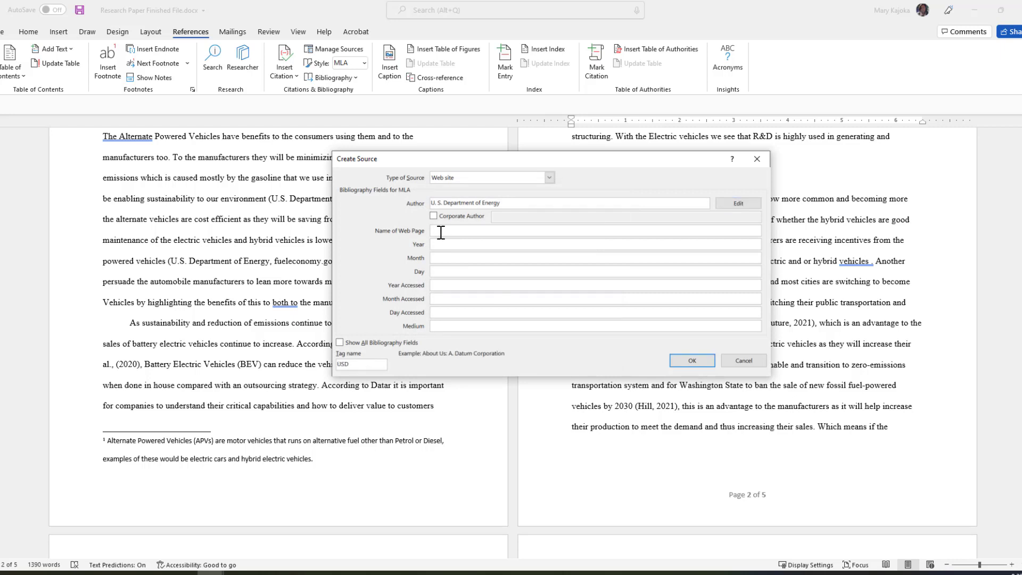
text(Conserve Energy Future)
click(443, 243)
key(Tab)
key(Tab)
key(Tab)
text(2021)
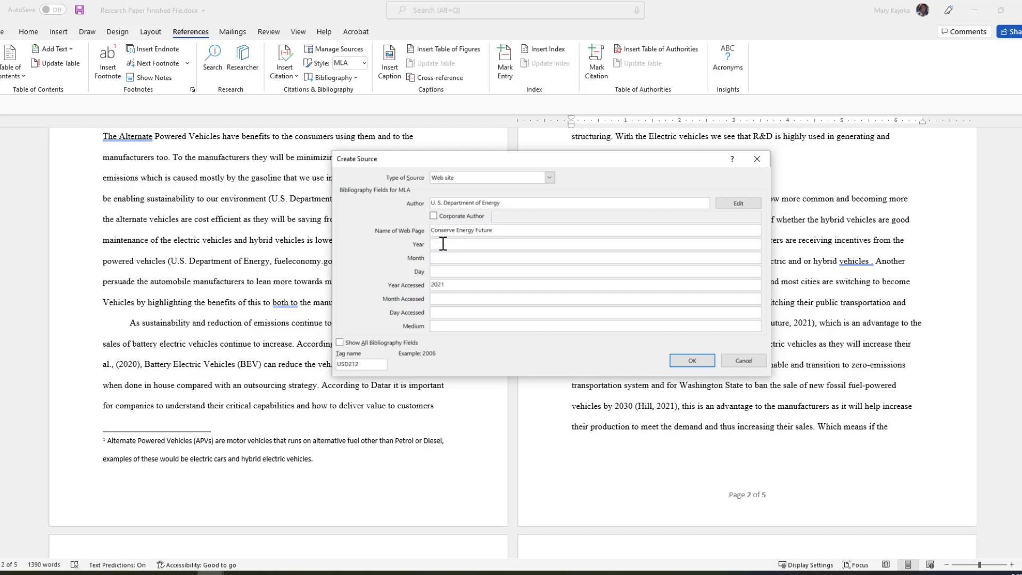
key(Tab)
text(April)
click(340, 343)
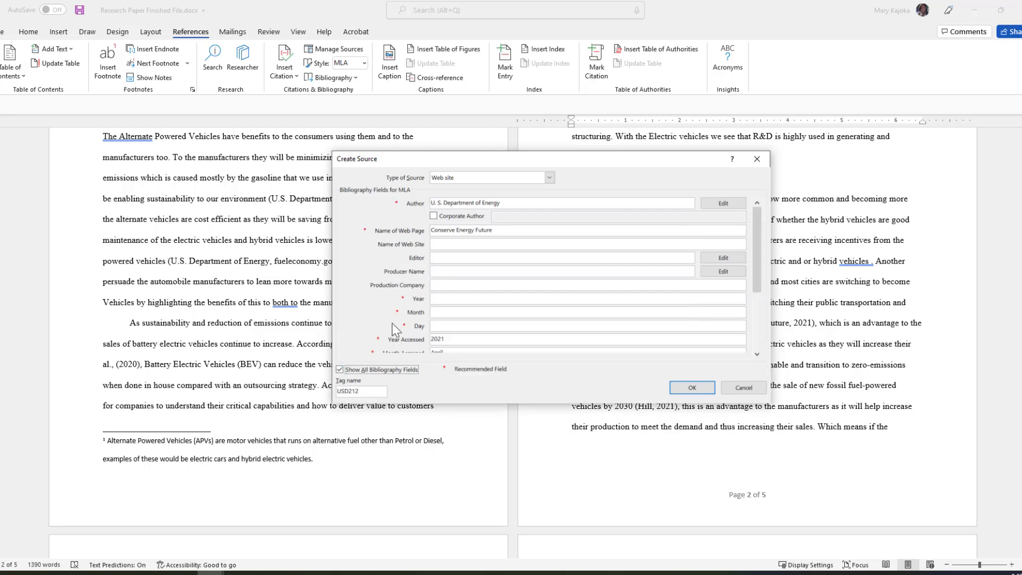
scroll(753, 318, down, 3)
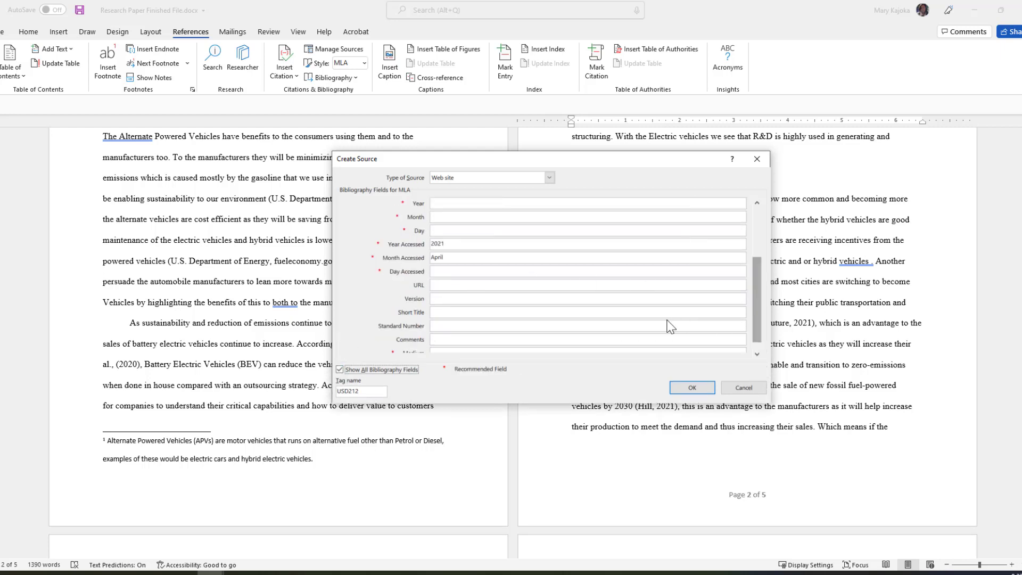
click(440, 285)
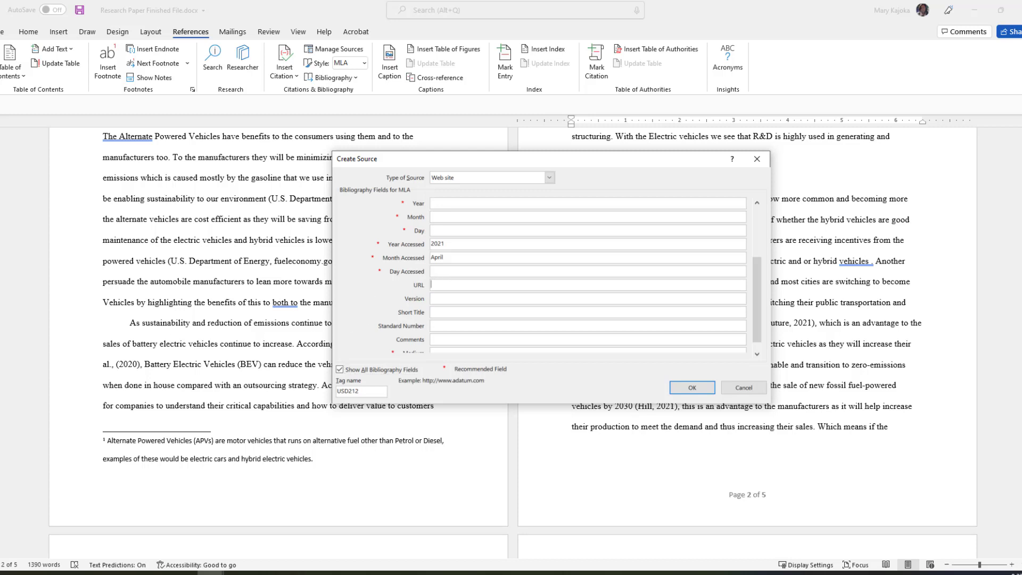
key(ctrl+v)
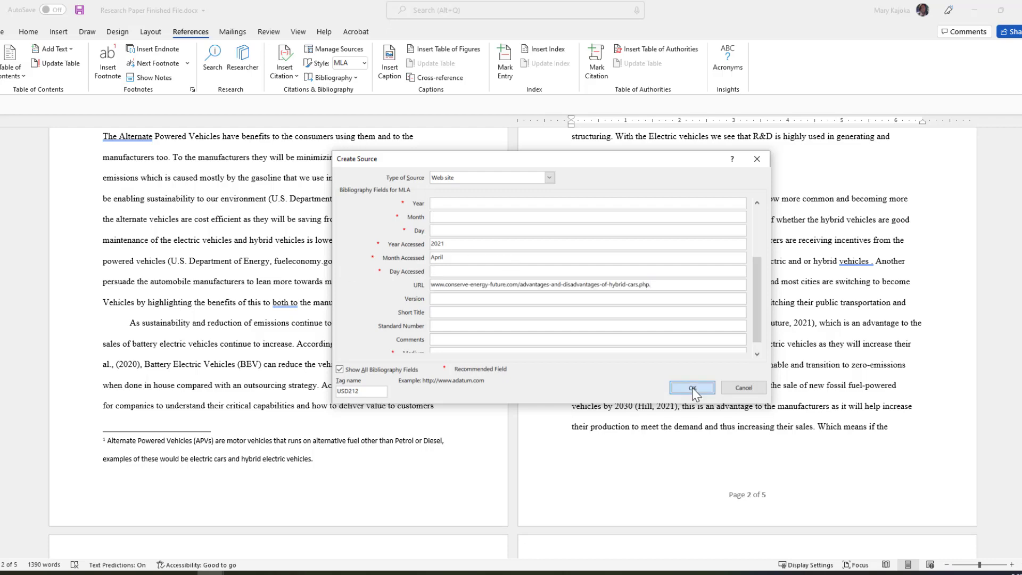
click(692, 387)
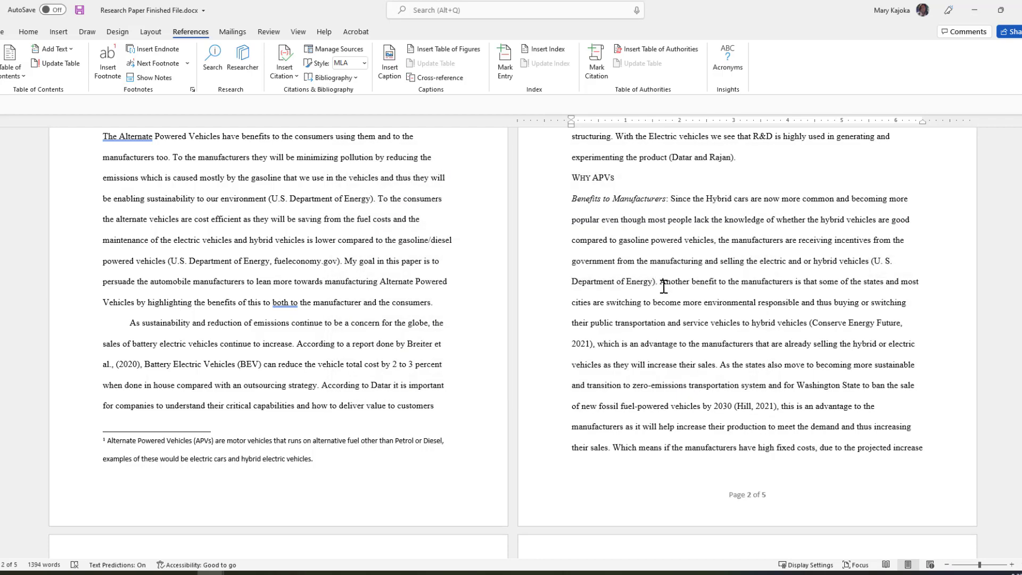
Replace the typed Conserve Energy Future citation after 'hybrid vehicles' with an inserted citation from that saved source.
click(809, 324)
key(Delete)
key(Delete)
key(Delete)
key(Delete)
key(Delete)
key(Delete)
key(Delete)
key(Delete)
key(Delete)
key(Delete)
key(Delete)
key(Delete)
key(Delete)
key(Delete)
key(Delete)
key(Delete)
key(Delete)
key(Delete)
key(Delete)
key(Delete)
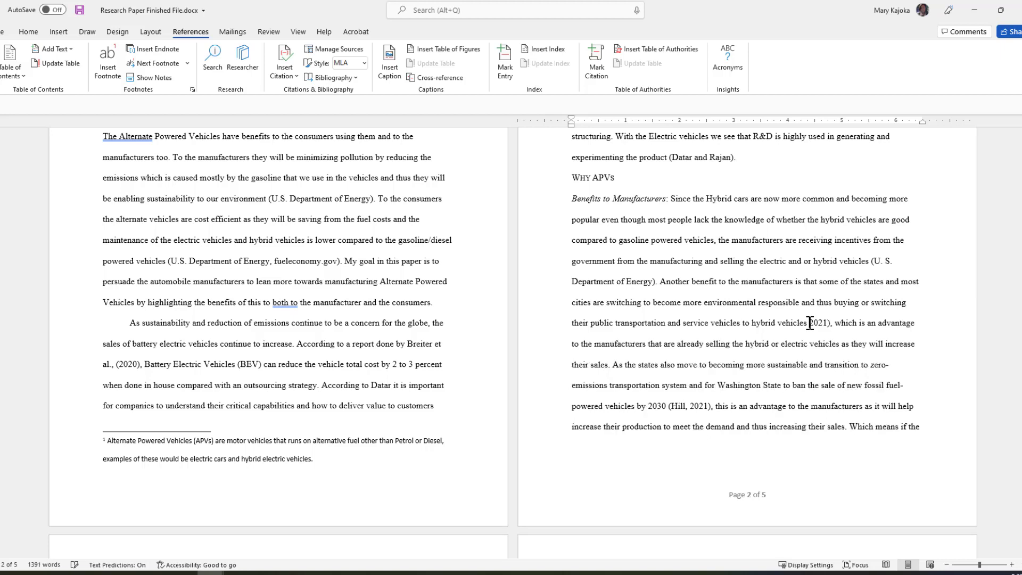
key(Delete)
key(Delete)
key(Delete)
key(Delete)
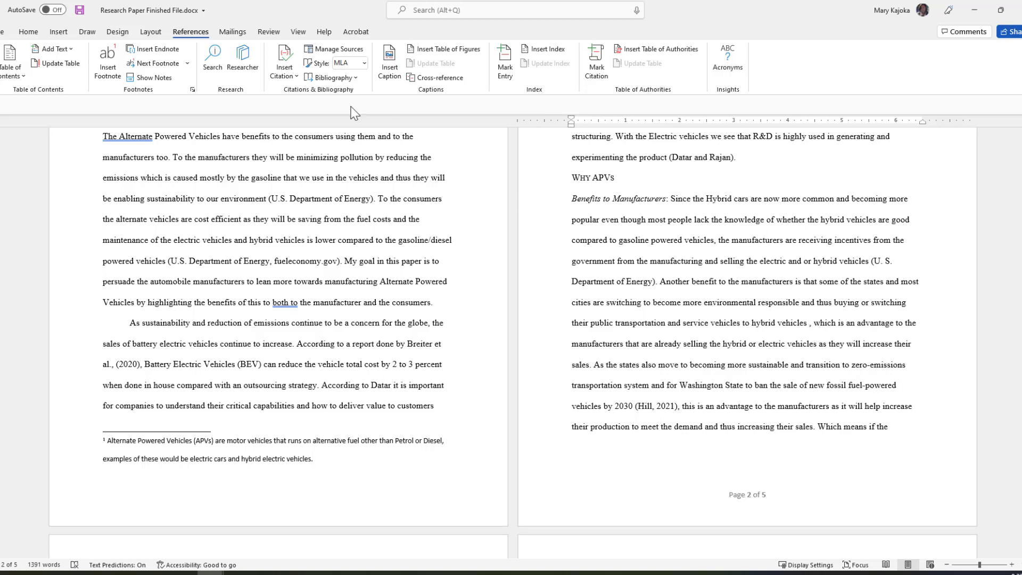
click(294, 77)
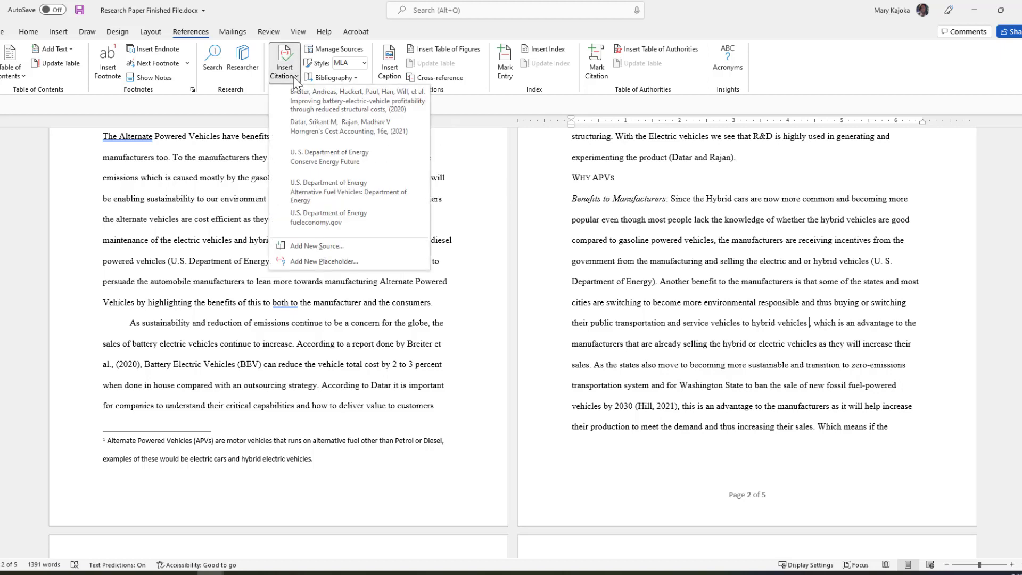
click(328, 159)
Delete the typed citation after '2030'.
scroll(791, 329, down, 2)
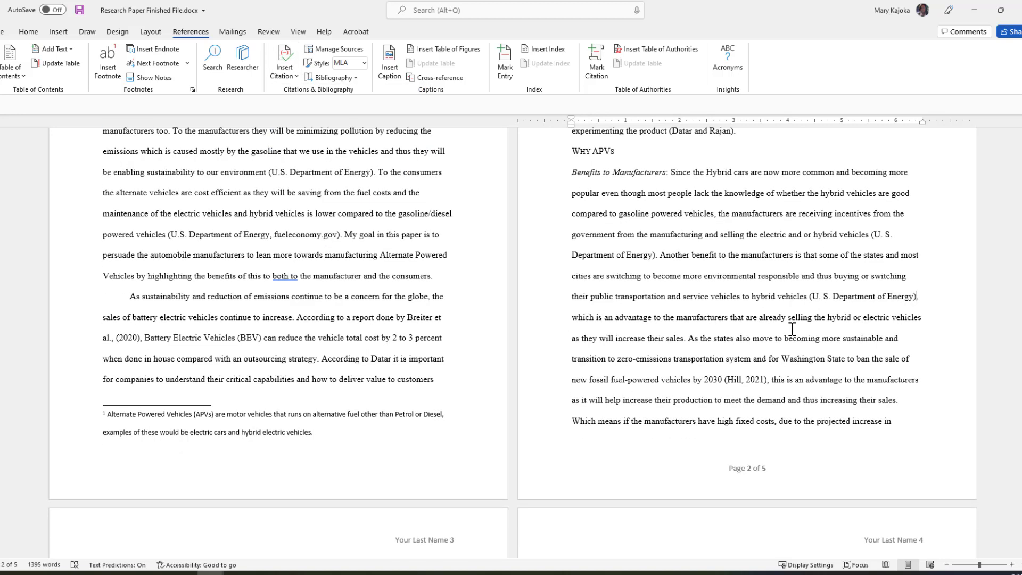
scroll(791, 330, down, 2)
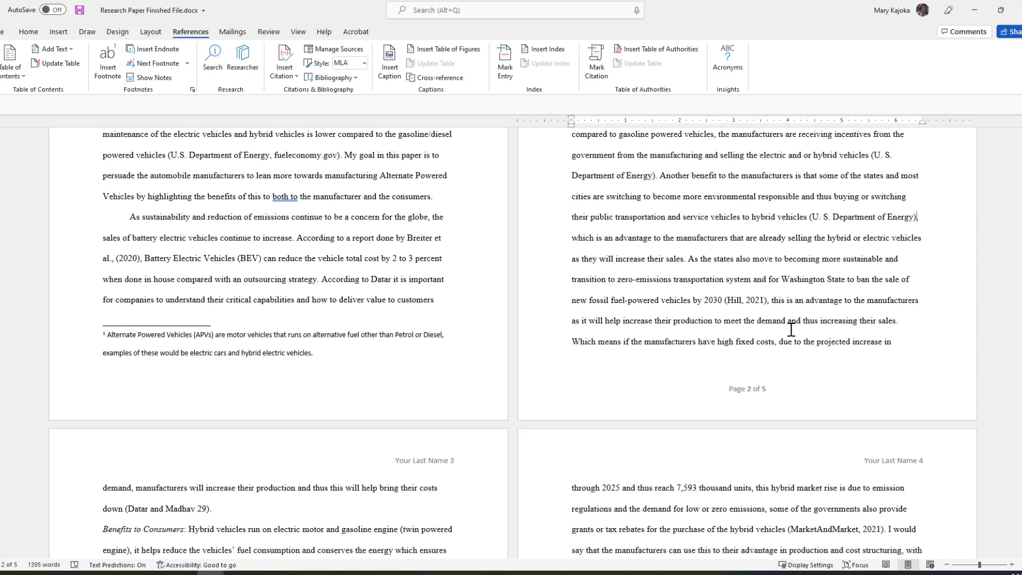
click(726, 300)
key(Delete)
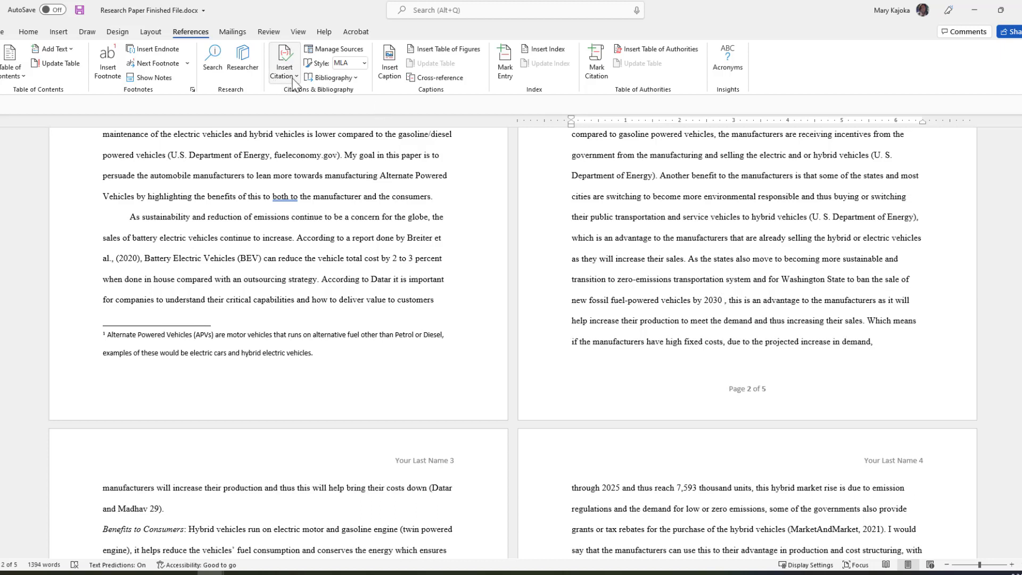
Start a new source from Insert Citation and enter the article author's last name and first name.
click(293, 77)
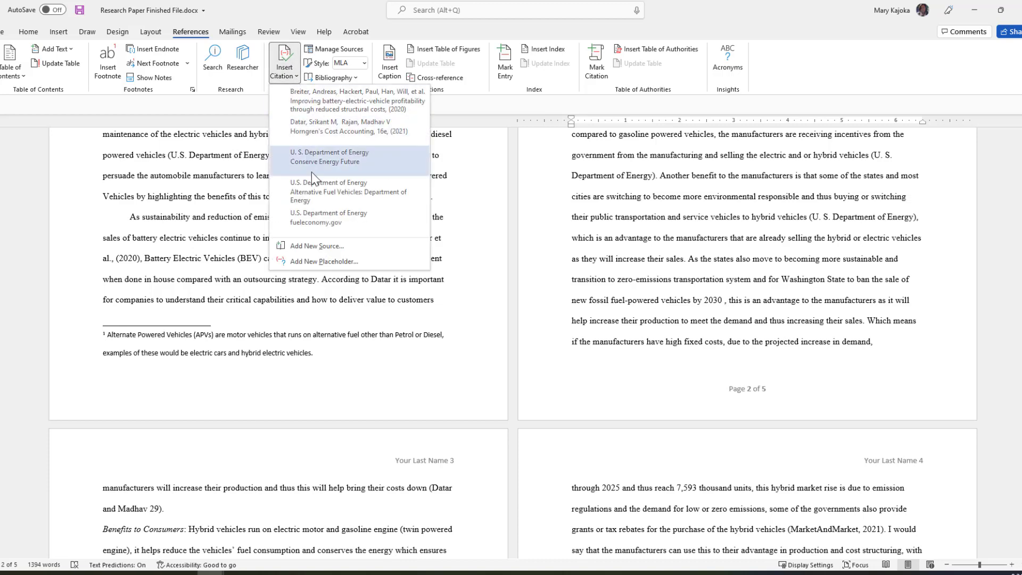
click(317, 247)
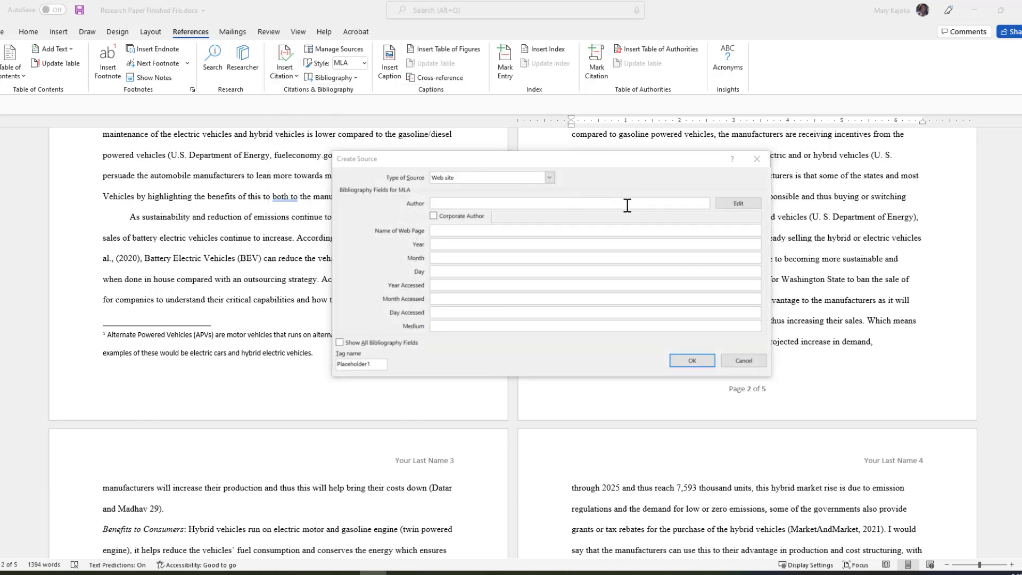
click(740, 203)
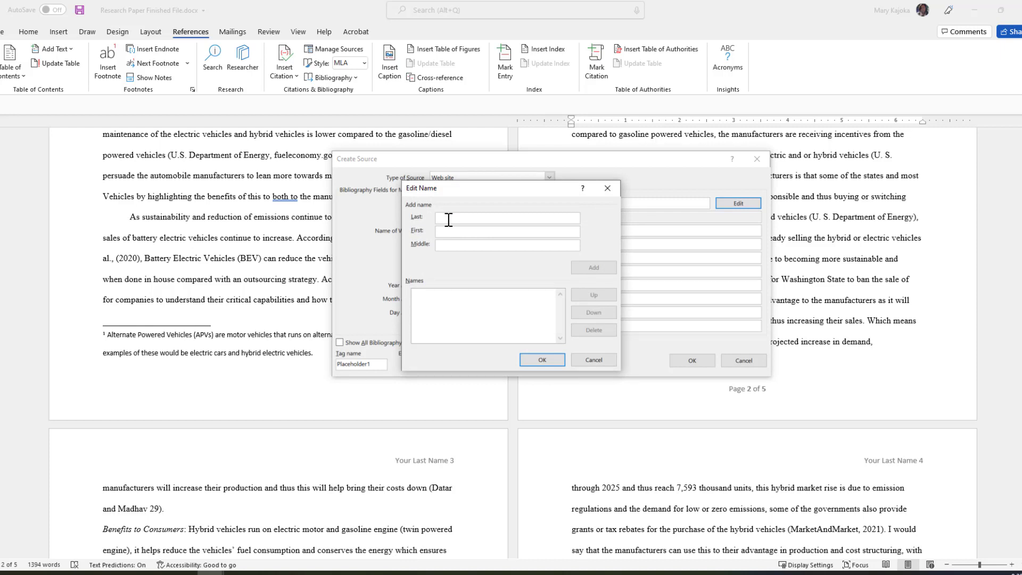
text(Hill)
key(Tab)
text(Joshua)
key(Tab)
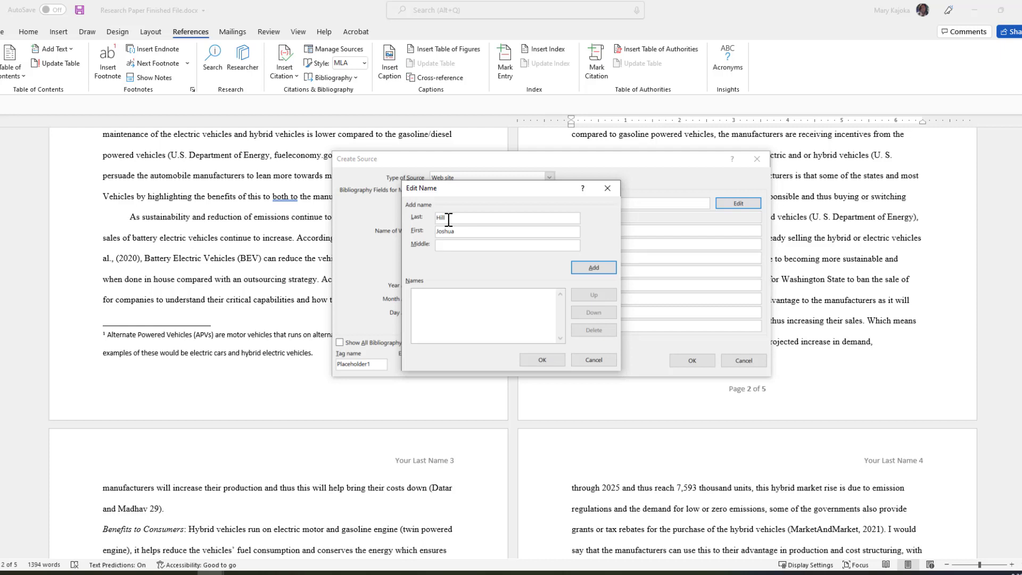
text(S.)
click(558, 360)
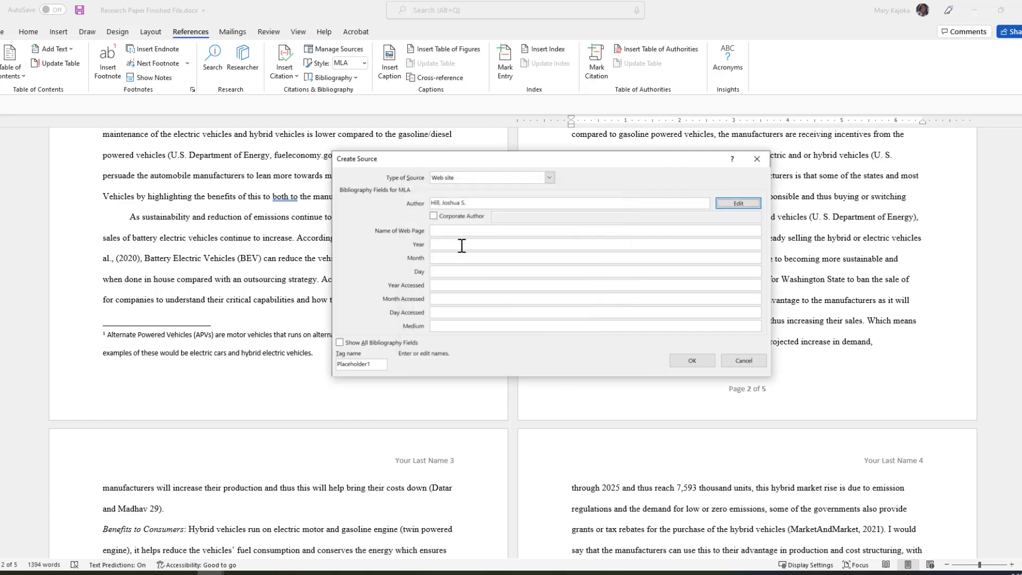
Set web page name 'The Driven', date April 20, 2021, and accessed date April 2021.
click(444, 232)
text(The Driven)
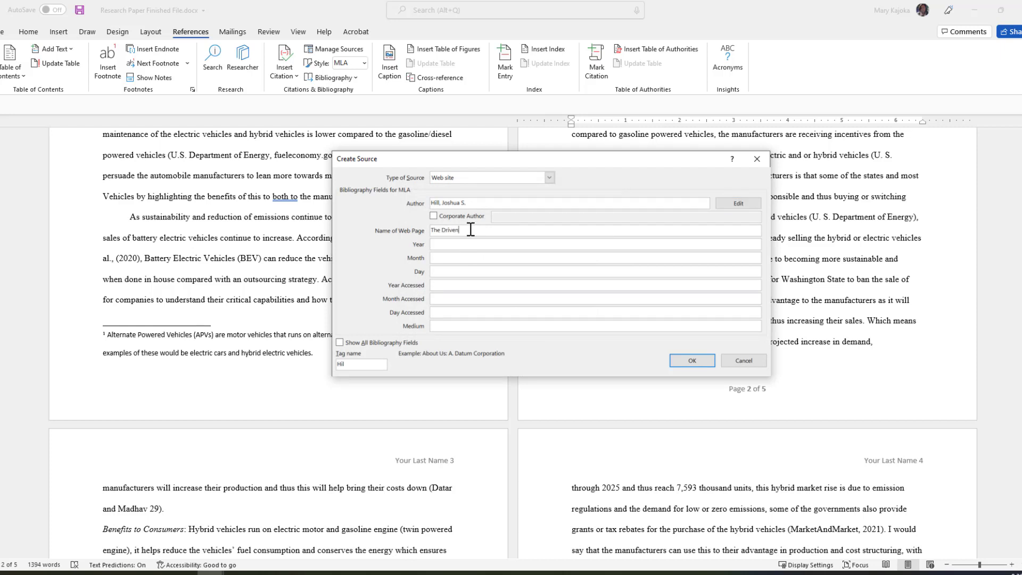
key(Tab)
text(2021)
key(Tab)
text(April)
key(Tab)
text(20)
key(Tab)
text(2021)
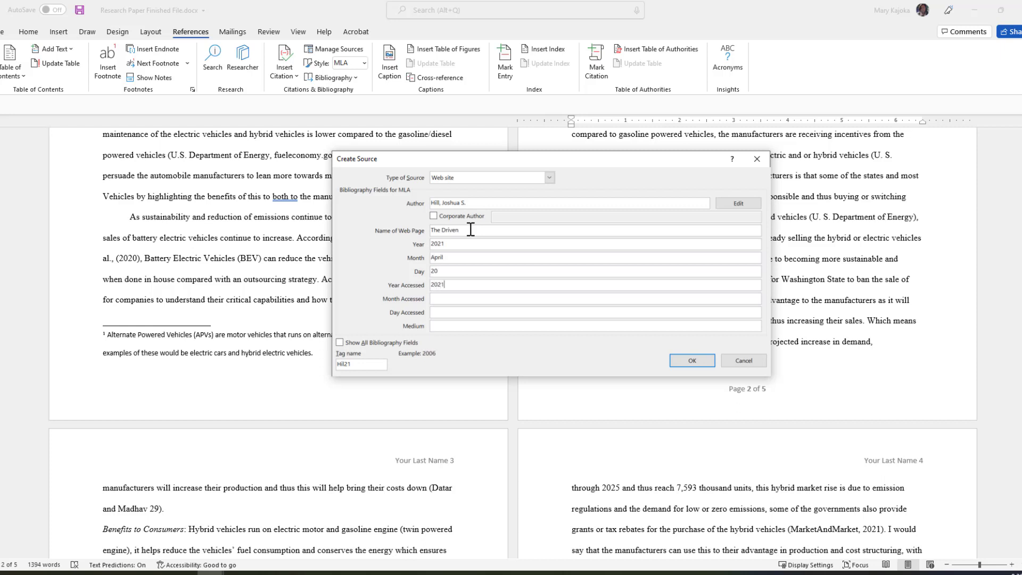
key(Tab)
text(Apr)
Paste the thedriven.io article URL into the full bibliography fields and save the source.
click(340, 343)
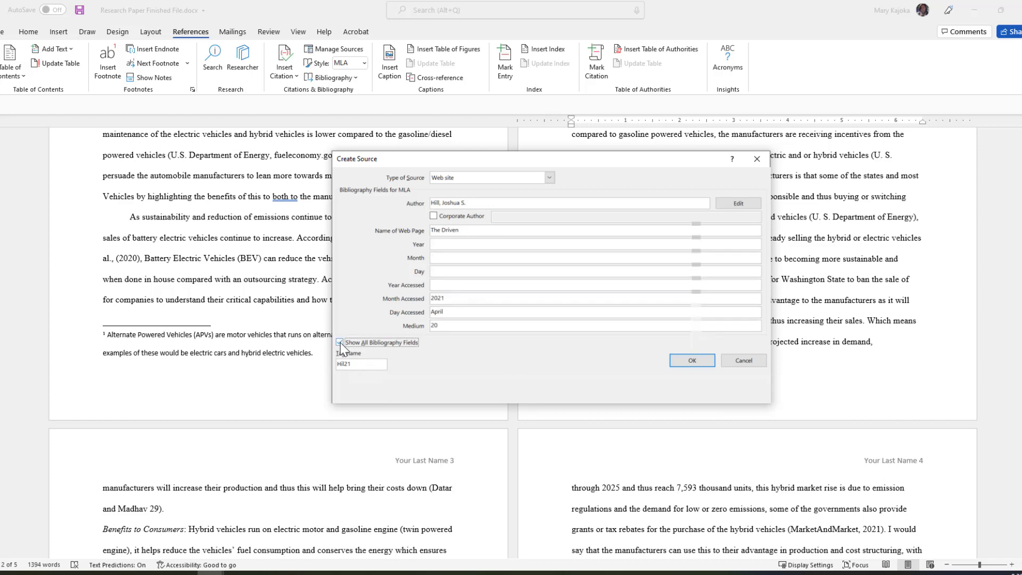
scroll(436, 271, down, 3)
click(436, 272)
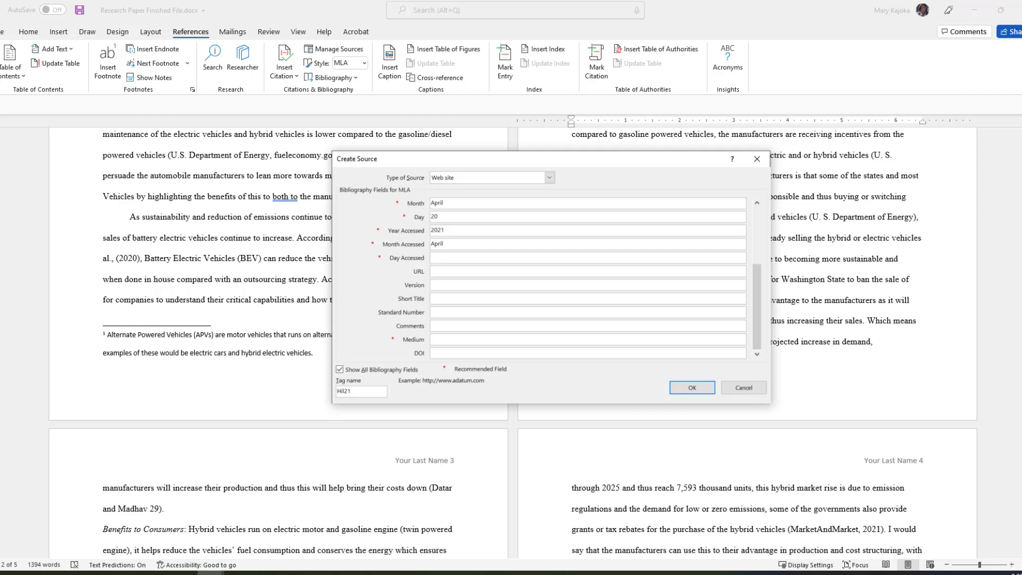
text(www.thedriven.io/2021/04/20/washington-state-moves-to-ban-sales-of-new-fossil-fuel-cars-by-2030/)
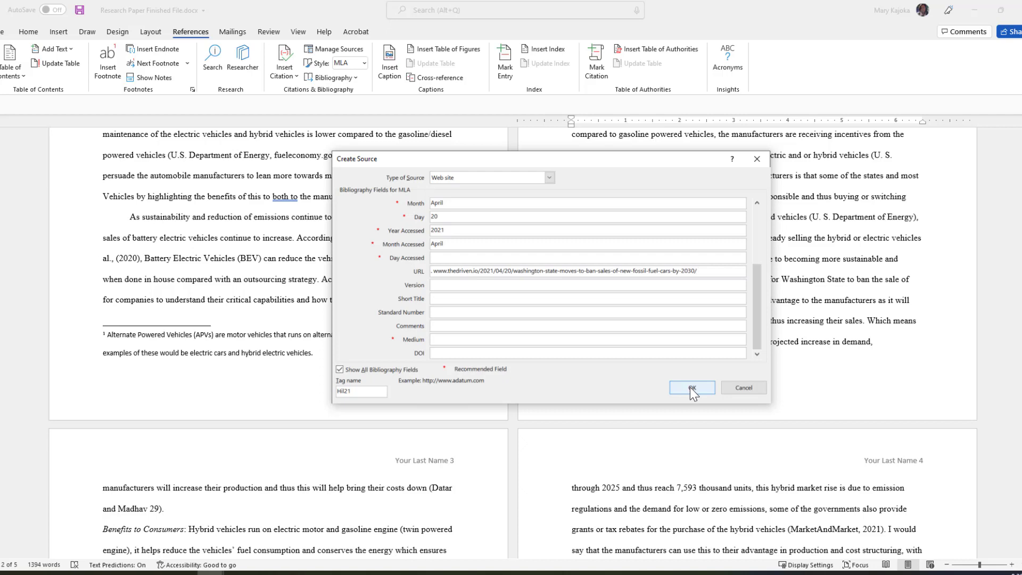
click(691, 388)
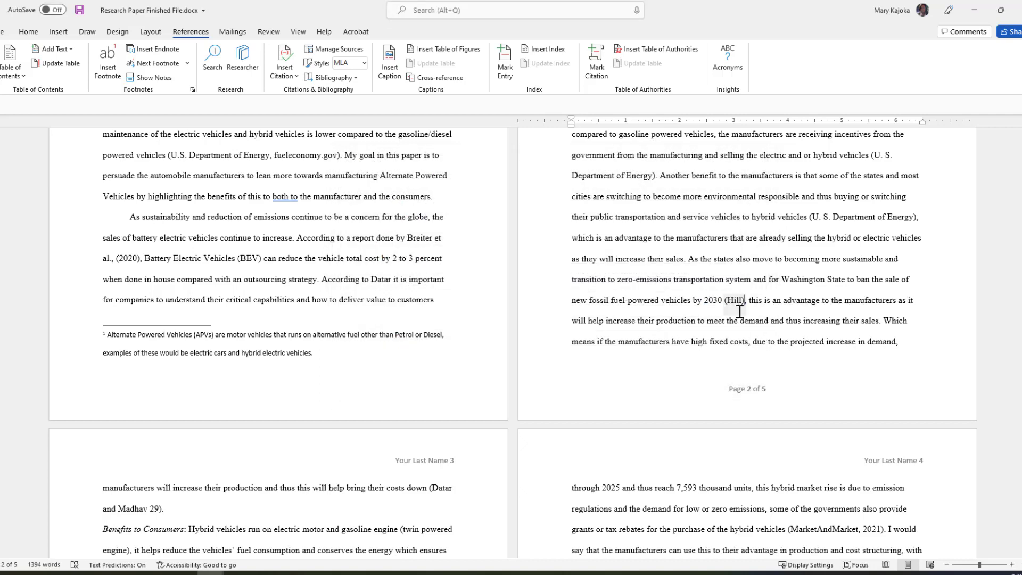
Swap the typed page-29 citation after 'costs down' for a Horngren's Cost Accounting source citation.
scroll(729, 330, down, 2)
scroll(729, 330, down, 4)
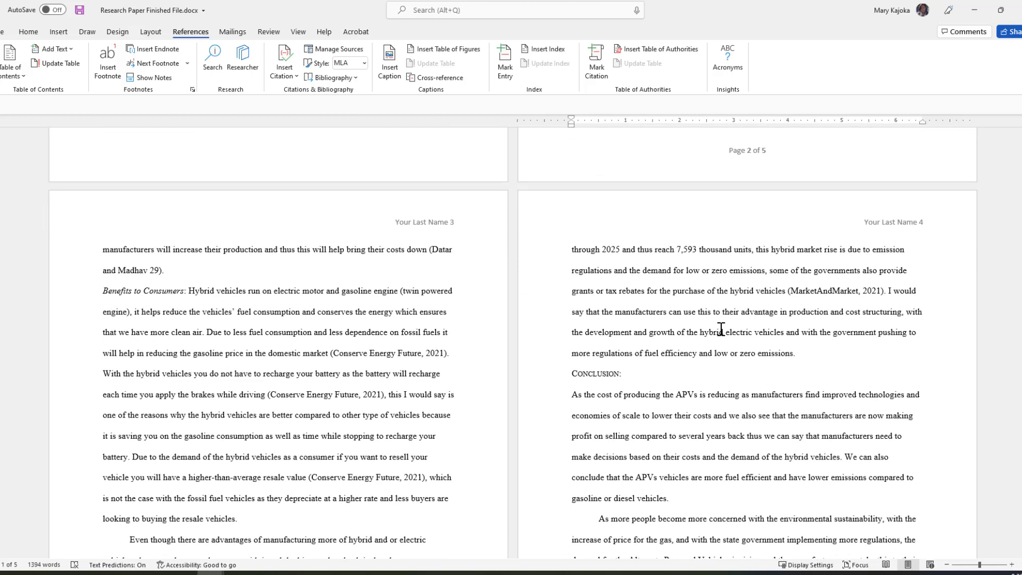
click(430, 249)
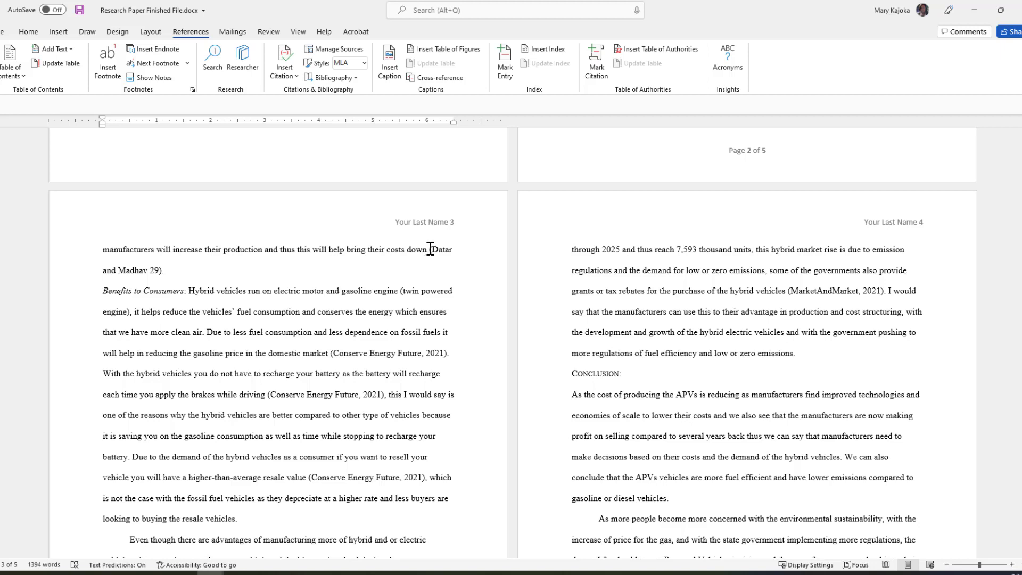
drag(431, 249, 448, 275)
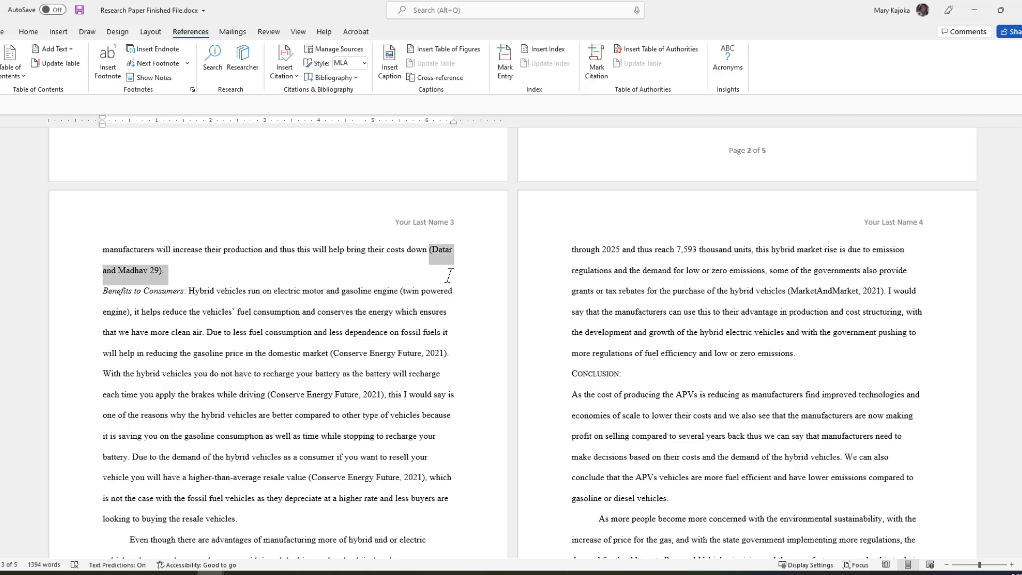
key(Delete)
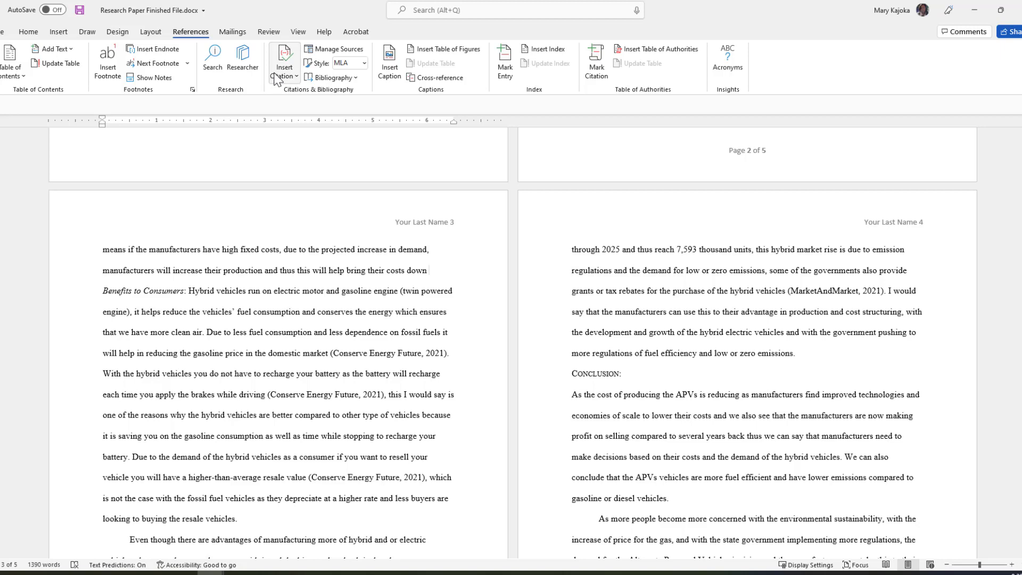
click(292, 78)
click(295, 76)
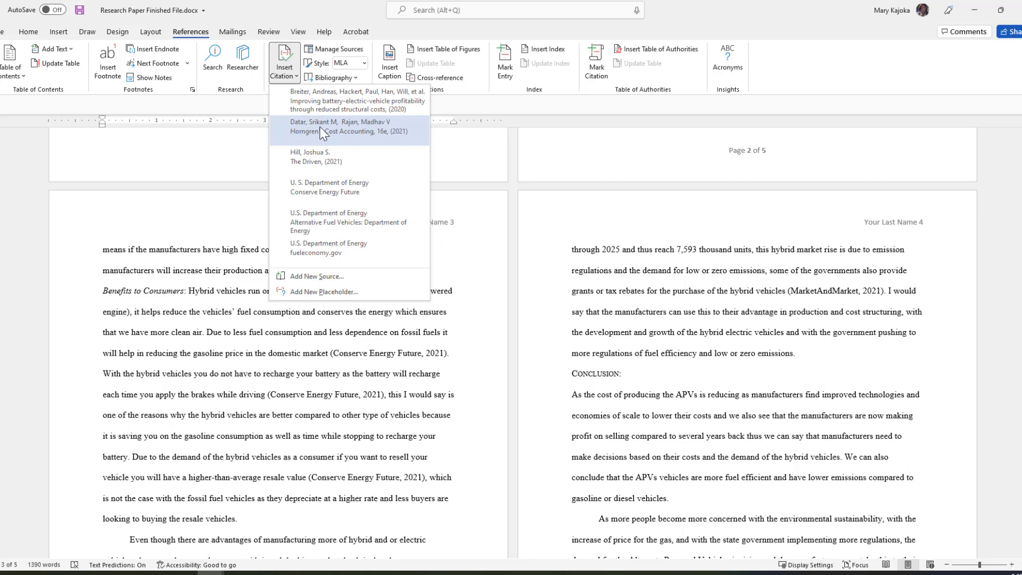
click(317, 125)
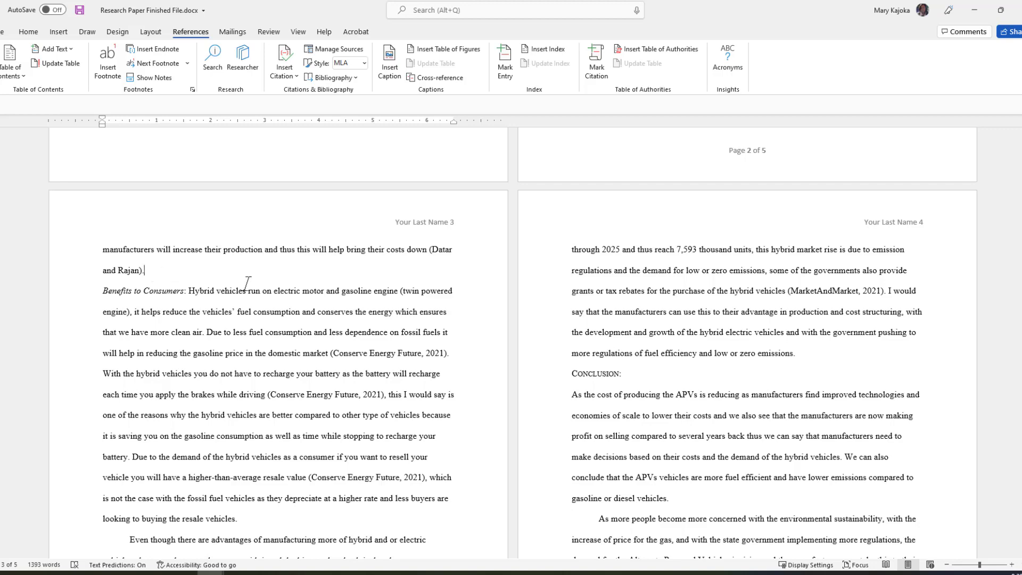
scroll(261, 281, down, 1)
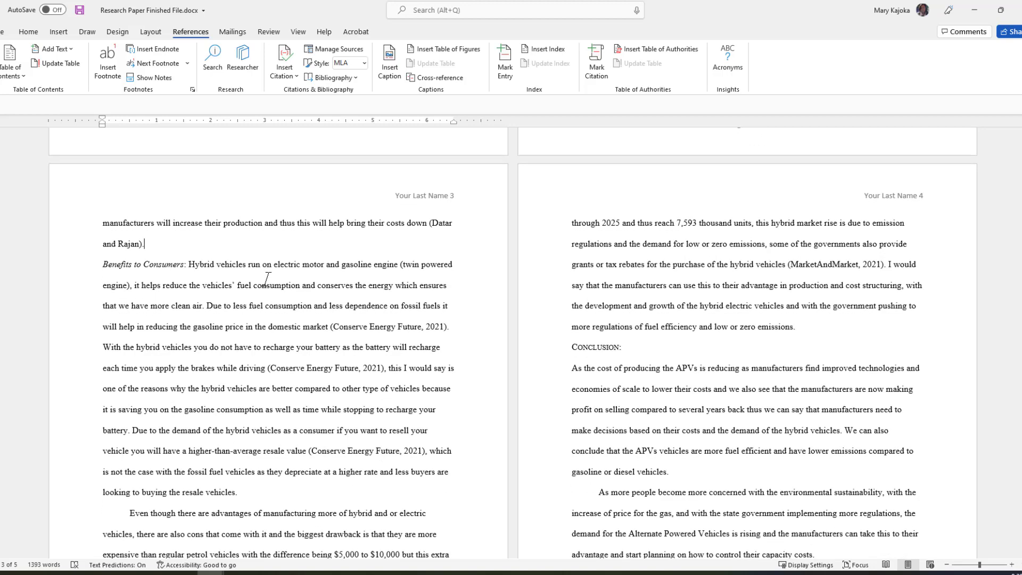
Replace the typed Conserve Energy Future citation after 'lower running costs' with a U. S. Department of Energy citation.
scroll(266, 279, down, 1)
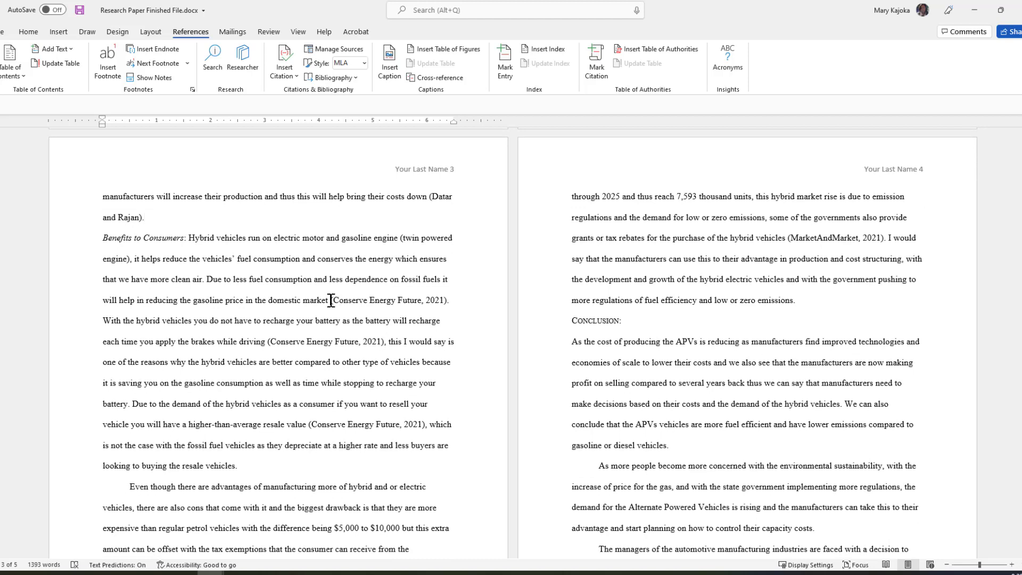
key(Delete)
key(Delete)
key(Delete)
key(Delete)
key(Delete)
key(Delete)
key(Delete)
key(Delete)
key(Delete)
key(Delete)
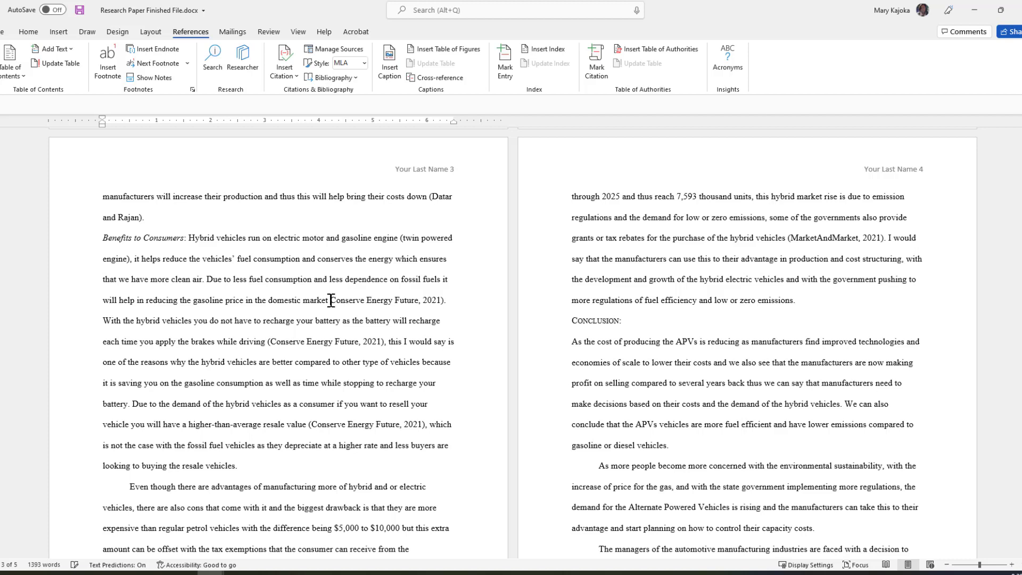
key(Delete)
key(Delete)
key(Delete)
key(Delete)
key(Delete)
key(Delete)
key(Delete)
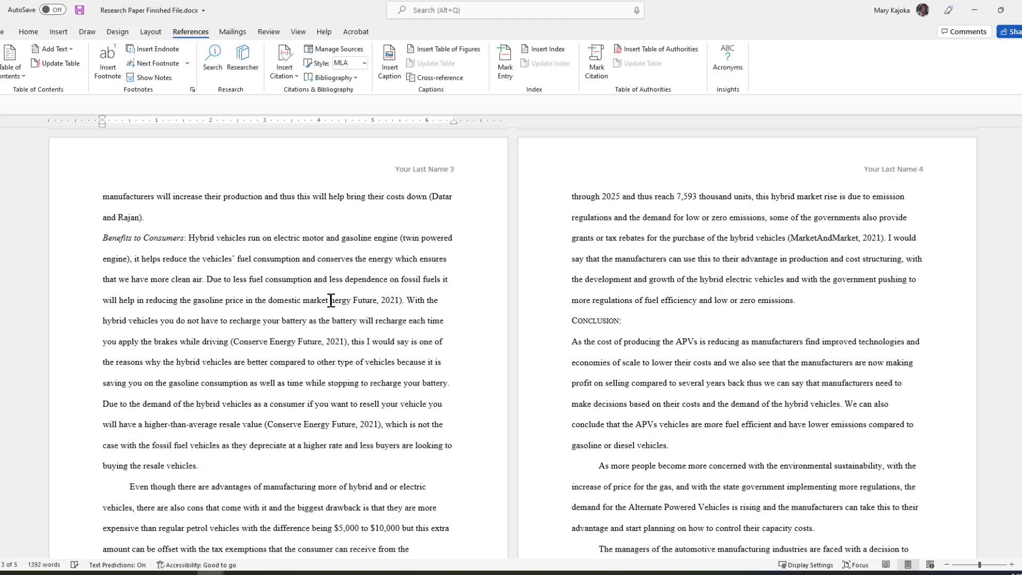
key(Delete)
key(Delete)
key(Delete)
key(Delete)
key(Delete)
key(Delete)
key(Delete)
key(Delete)
key(Delete)
key(Delete)
key(Delete)
key(Delete)
key(Delete)
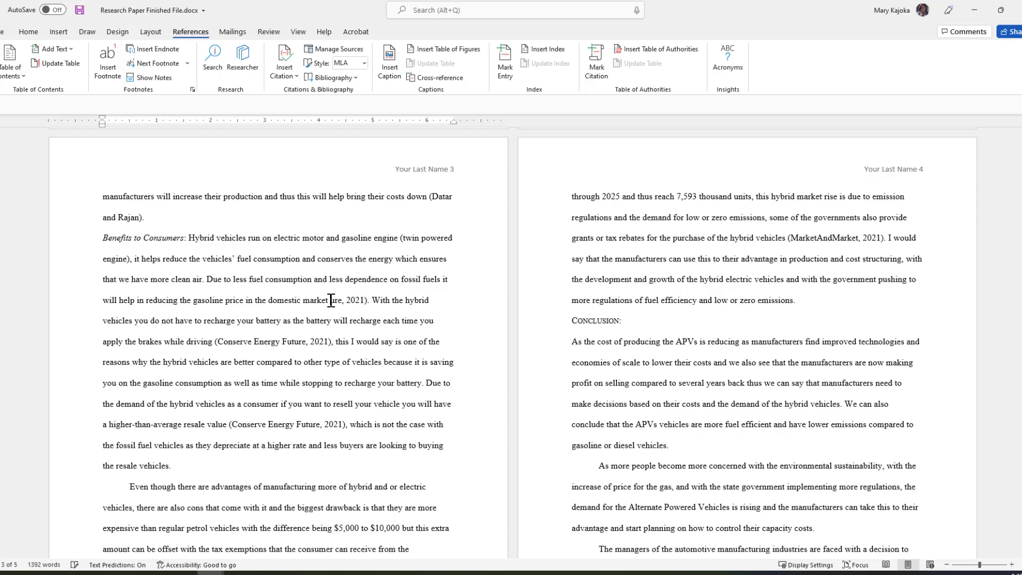
click(287, 74)
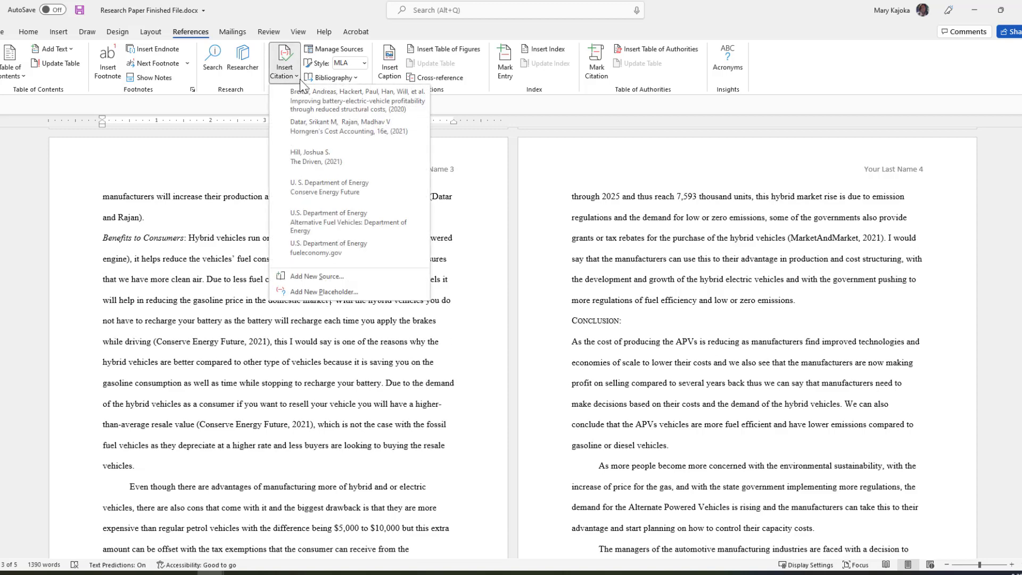
click(318, 192)
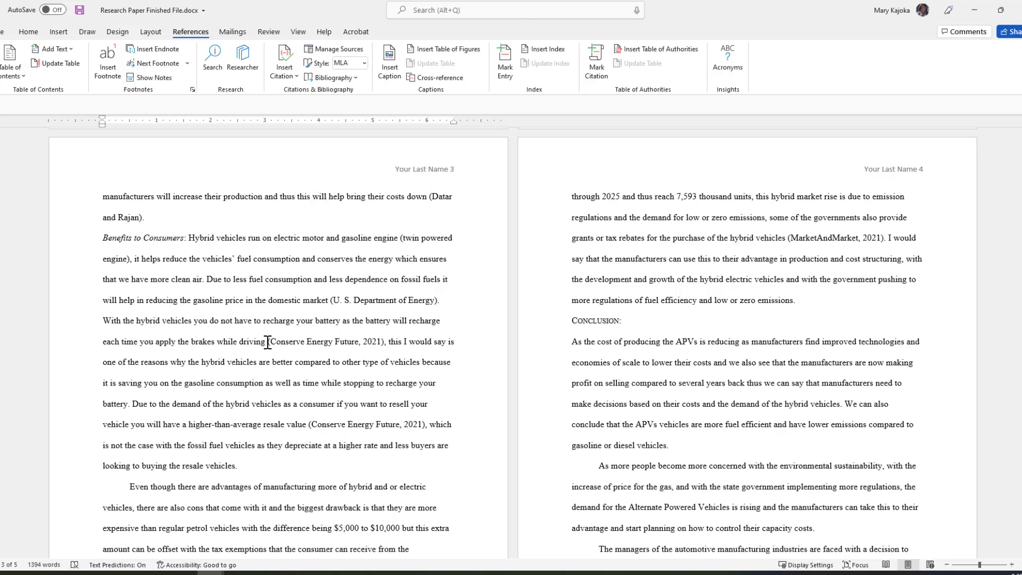
Replace the old citation after 'driving' with a U. S. Department of Energy citation.
drag(269, 343, 377, 342)
key(Delete)
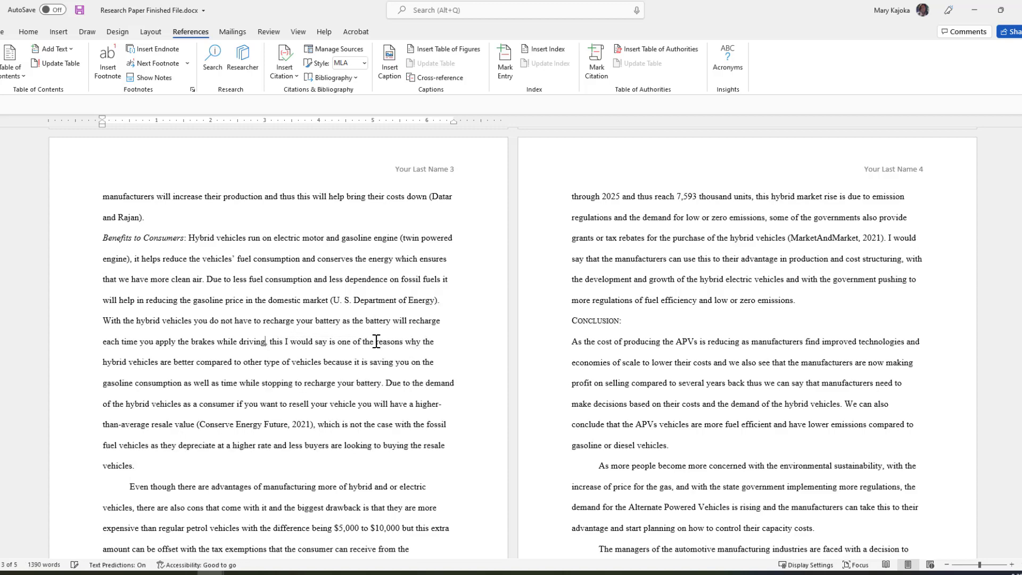
click(292, 74)
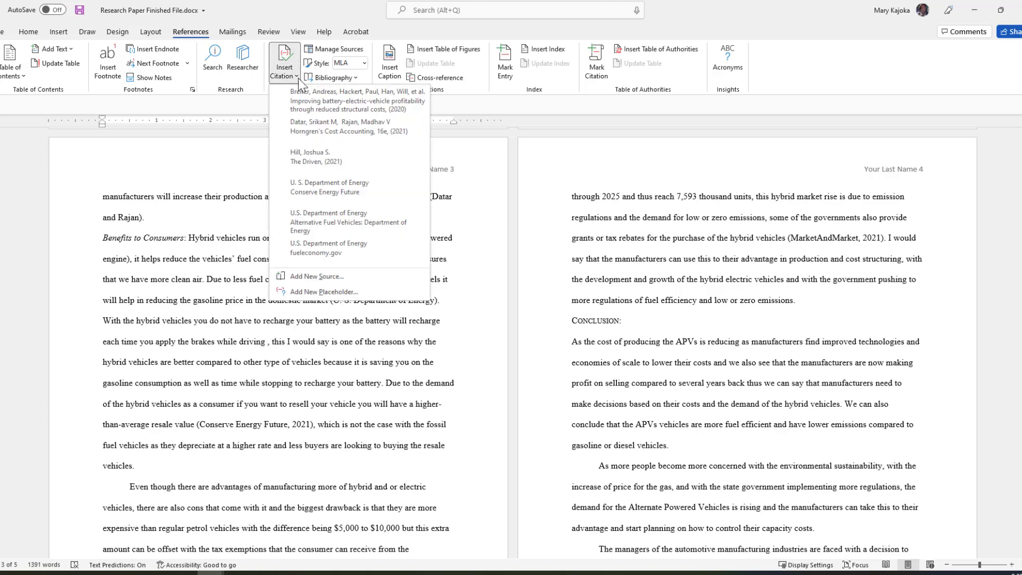
click(323, 192)
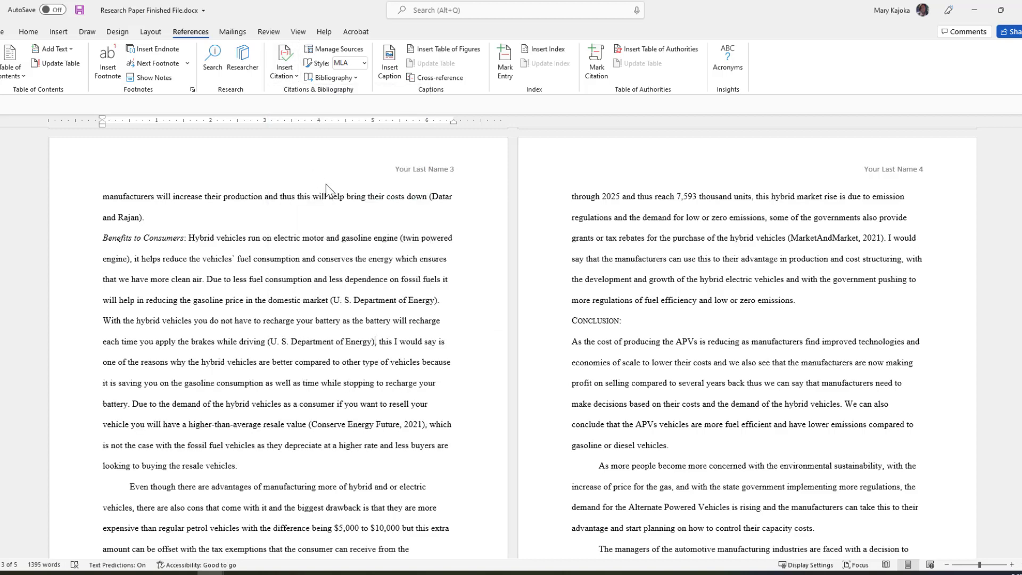
Replace the Conserve Energy Future citation after 'resale value' with a U. S. Department of Energy citation.
scroll(390, 331, down, 1)
scroll(390, 331, down, 2)
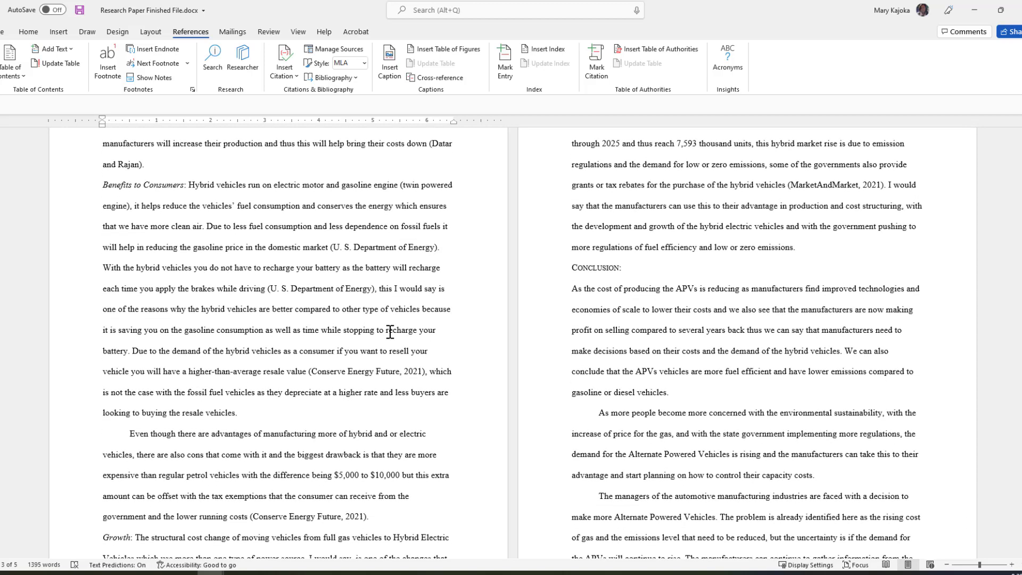
click(389, 328)
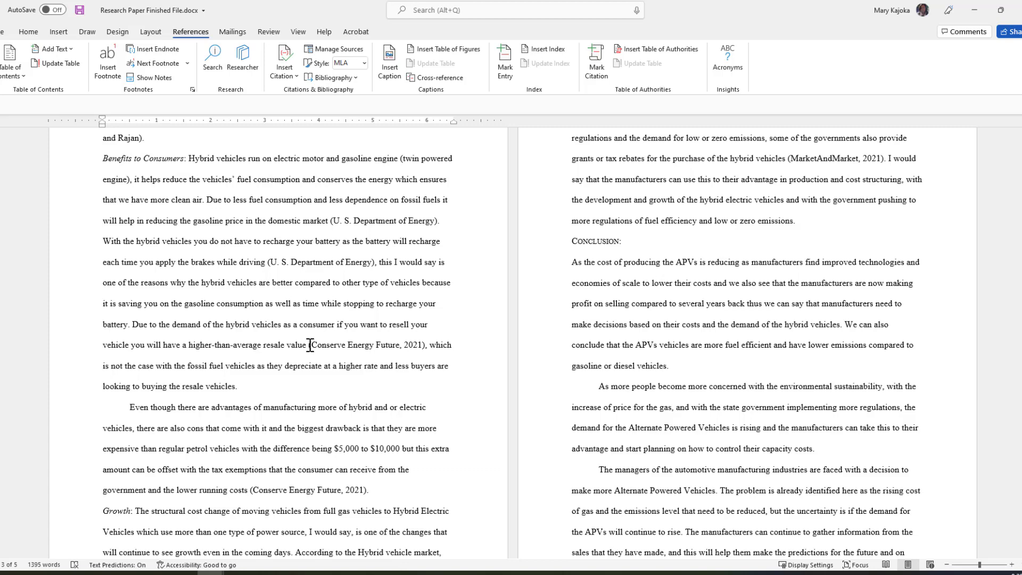
drag(310, 345, 404, 345)
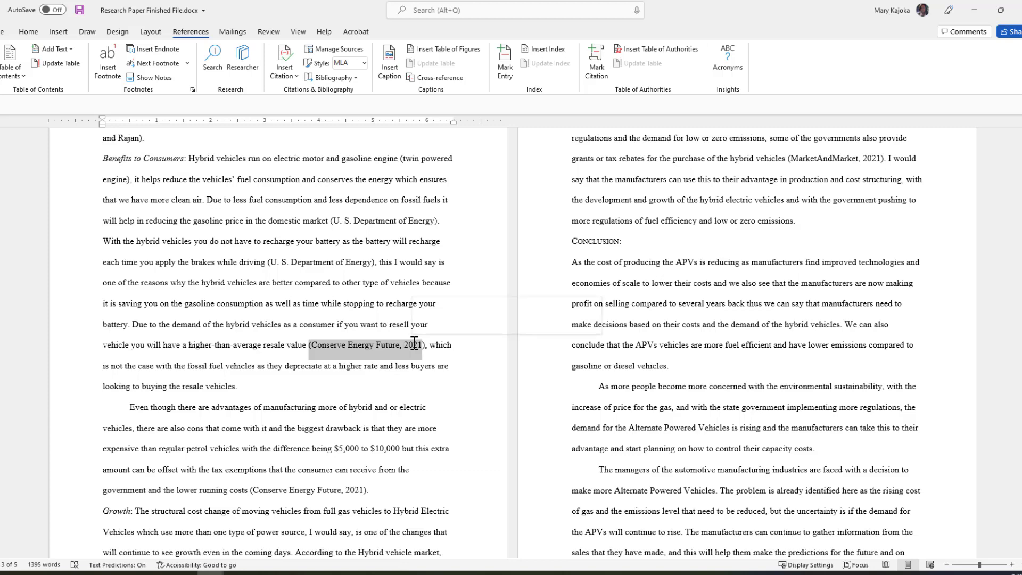
key(BackSpace)
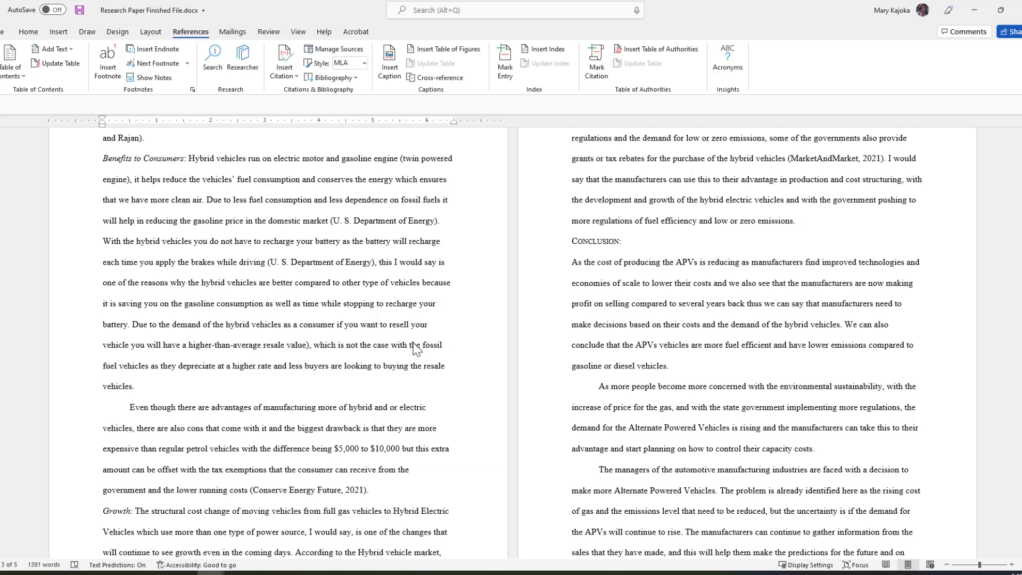
key(Delete)
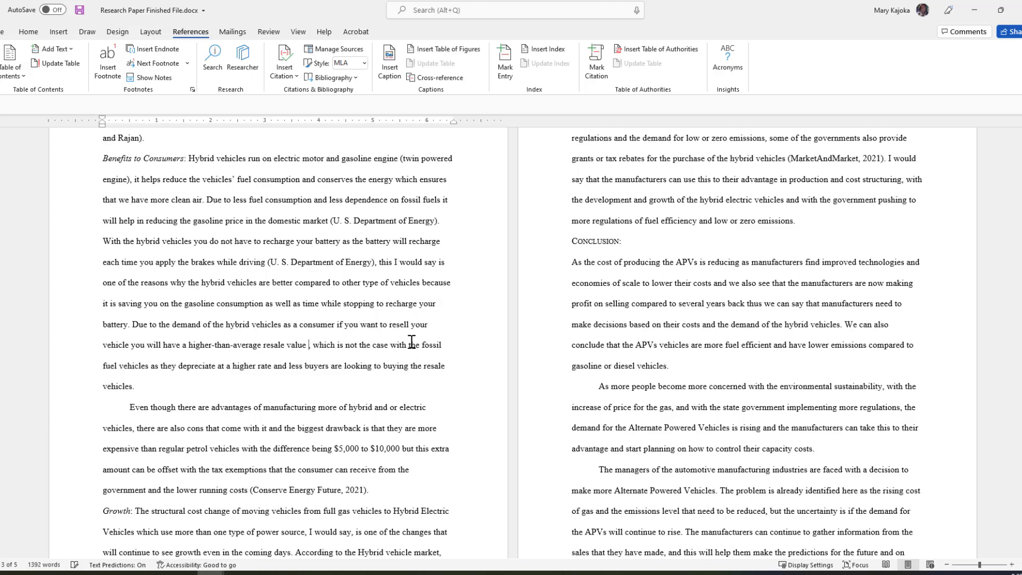
click(296, 76)
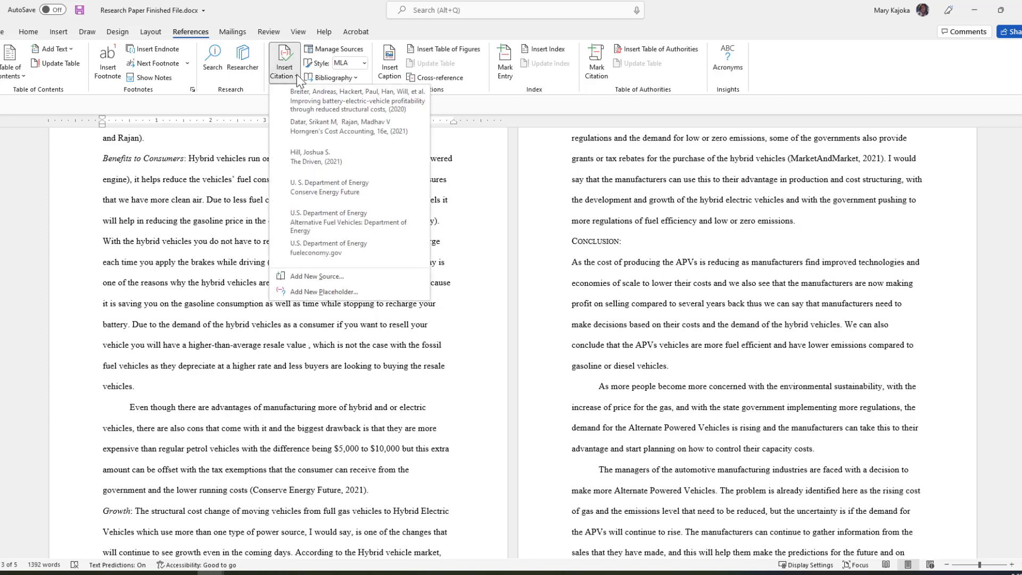
click(317, 188)
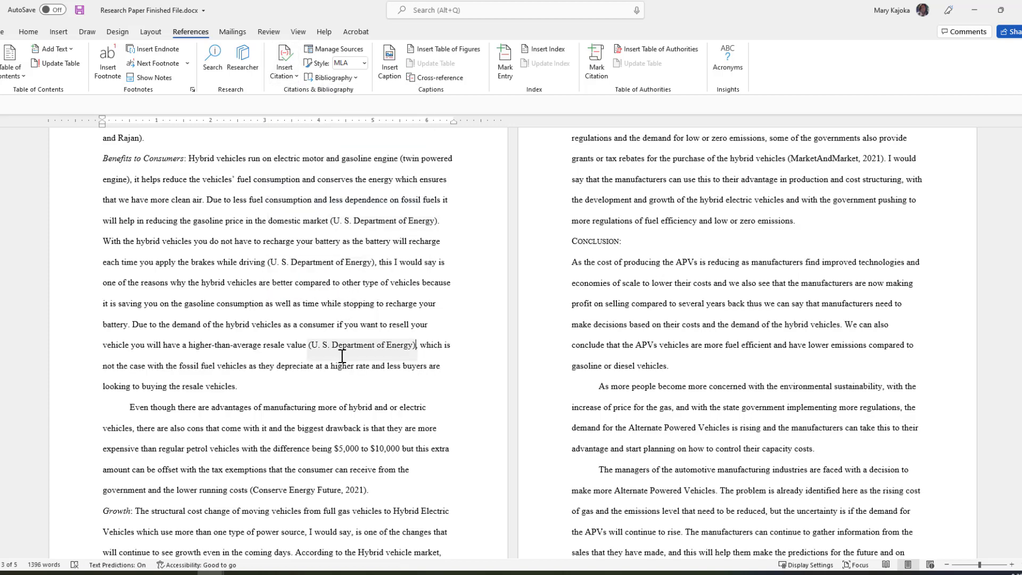
Replace the Conserve Energy Future citation after 'costs' with a U. S. Department of Energy citation.
scroll(331, 373, down, 3)
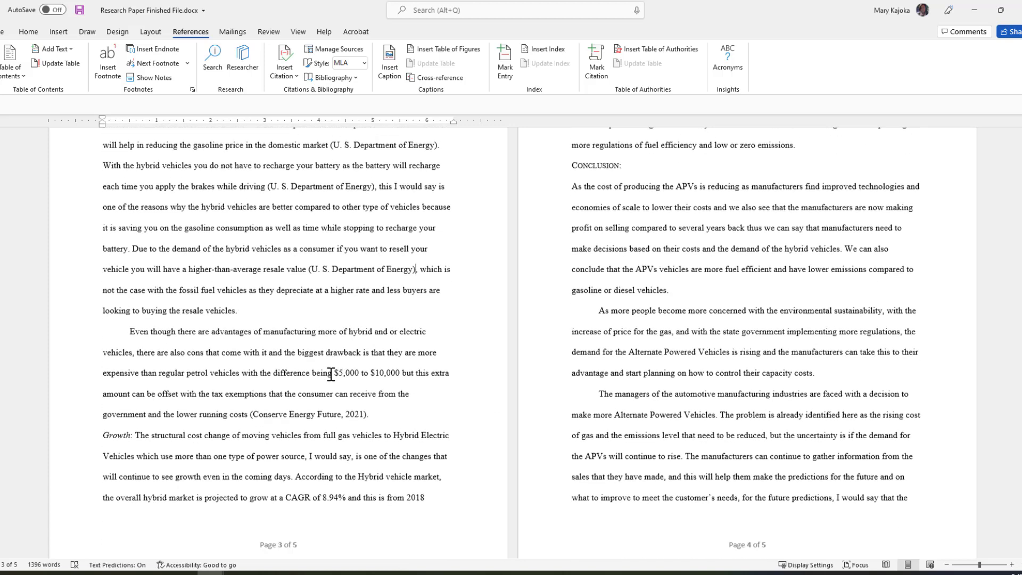
scroll(298, 368, down, 1)
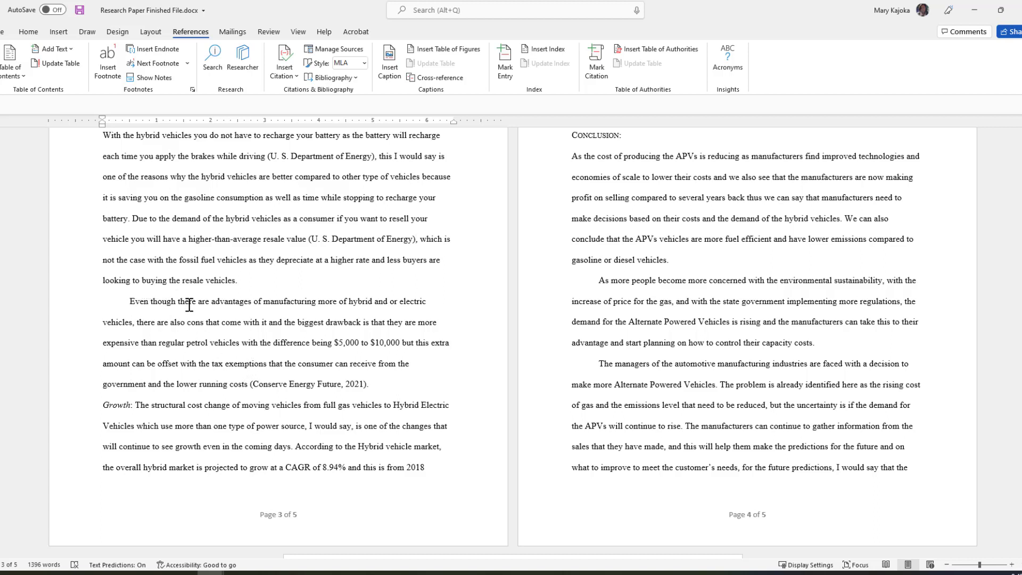
click(250, 384)
drag(251, 385, 363, 384)
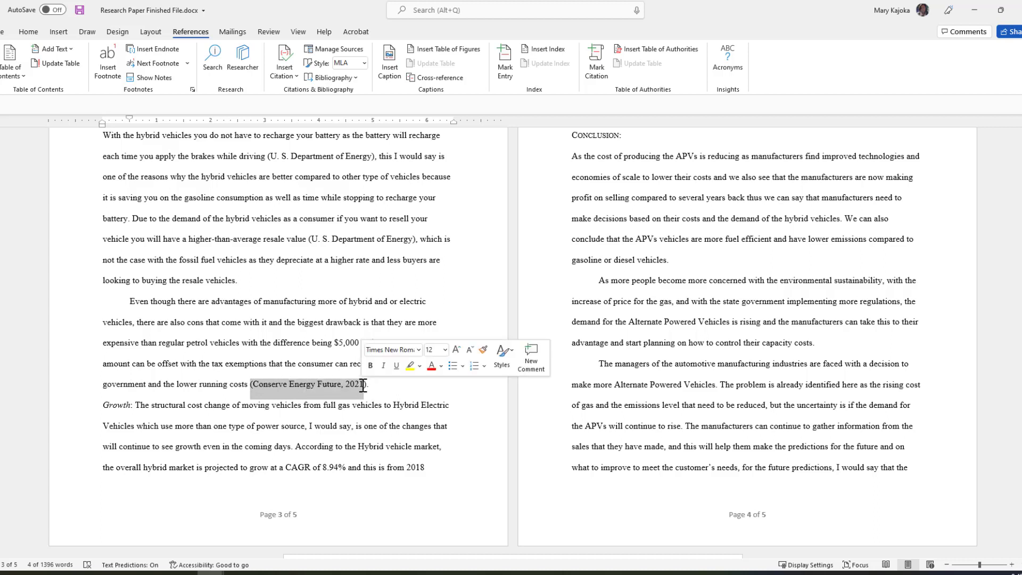
key(Delete)
click(284, 66)
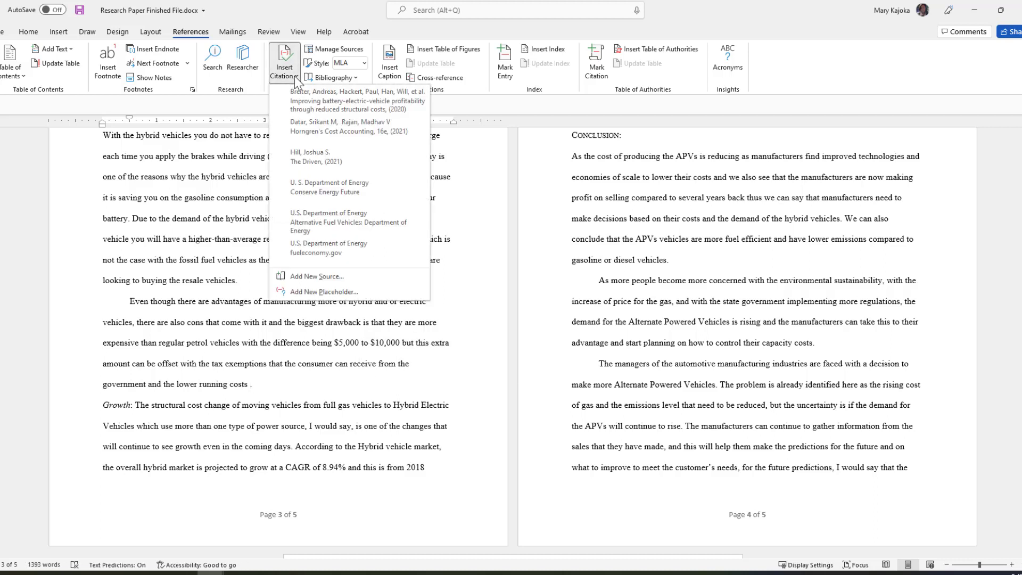
click(316, 189)
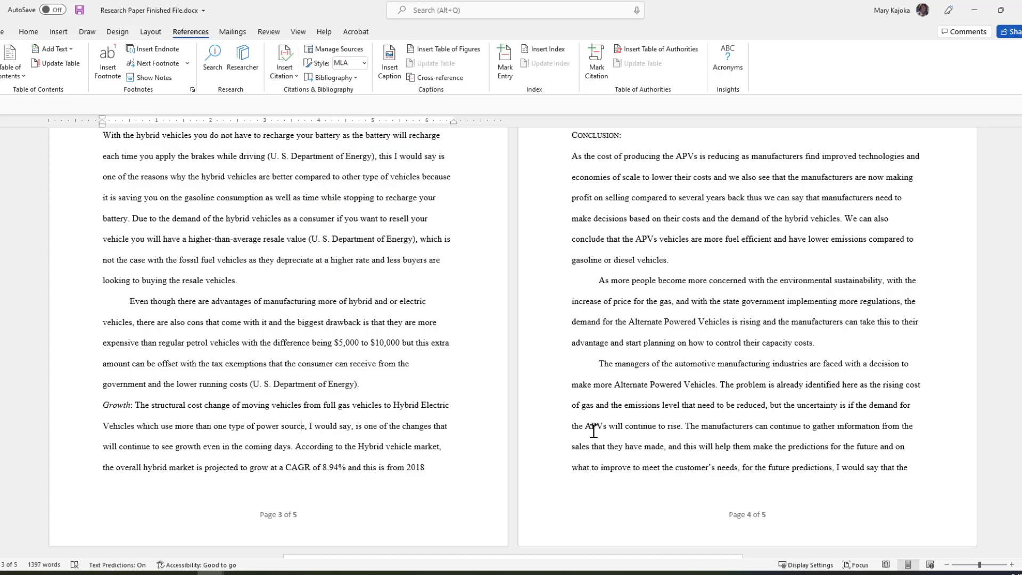
scroll(637, 411, up, 5)
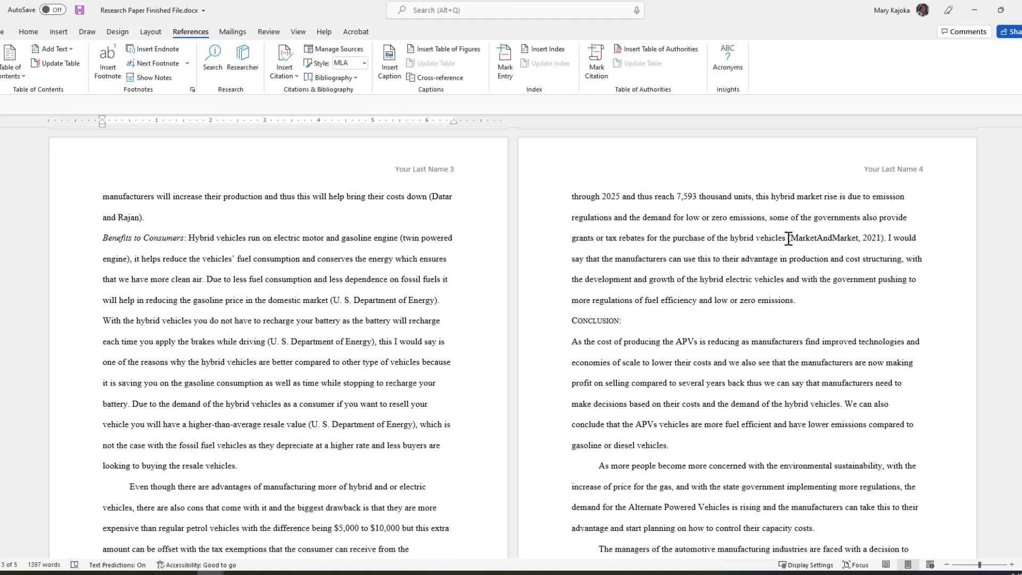
Delete the '(MarketAndMarket, 2021)' citation and start a new source with author MarketsandMarkets.
drag(789, 238, 829, 236)
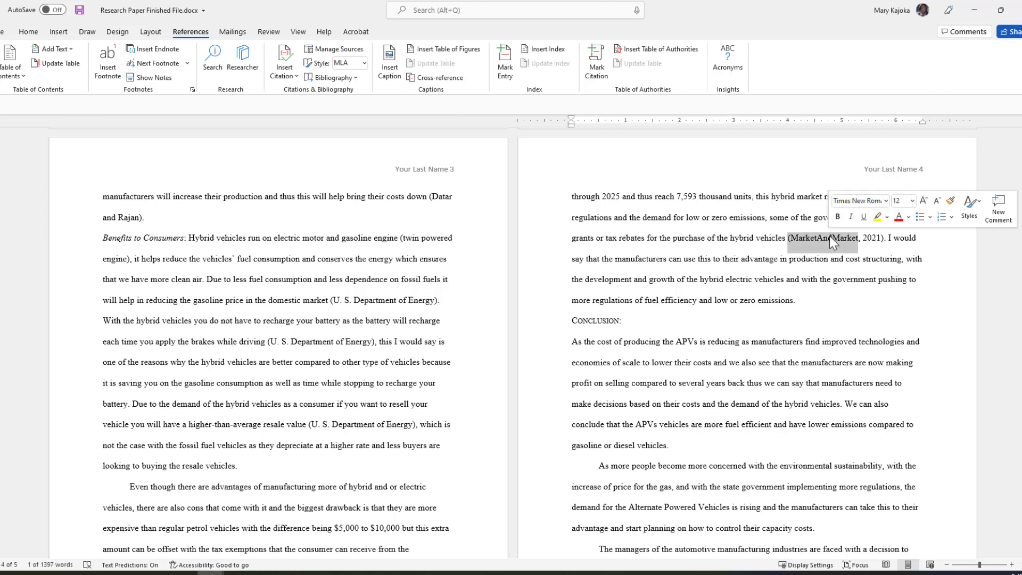
key(BackSpace)
key(Delete)
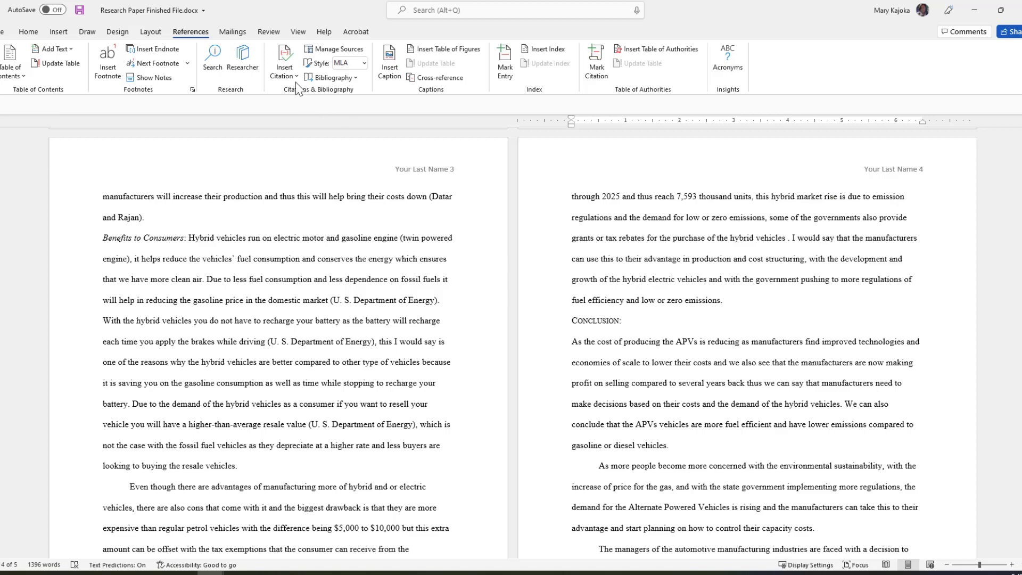
click(295, 75)
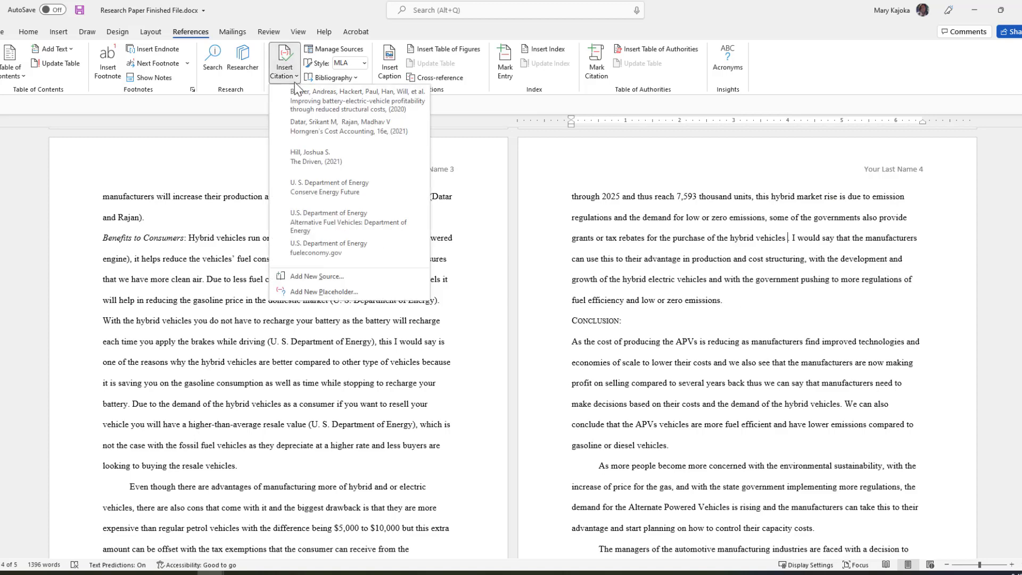
click(315, 279)
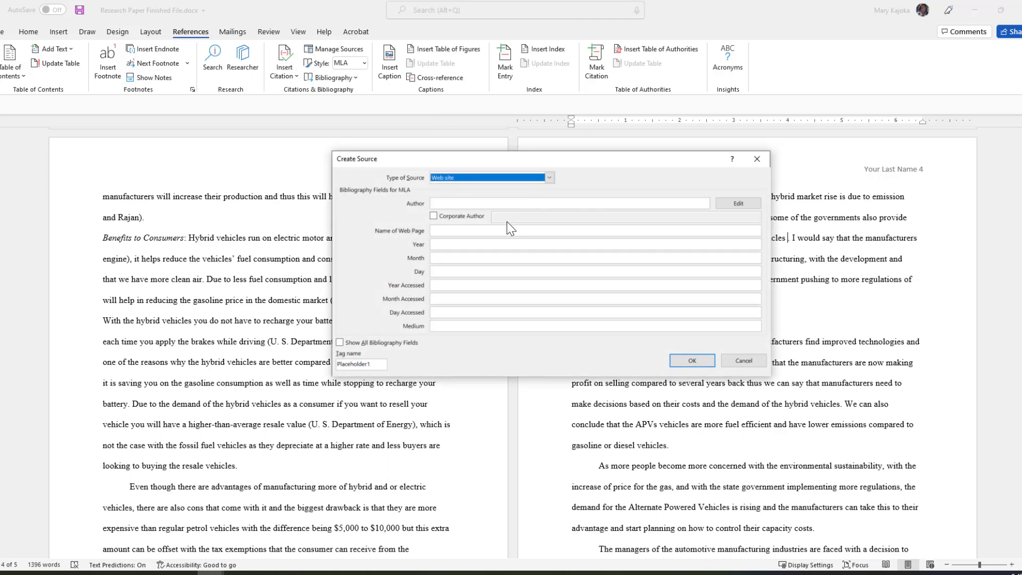
click(740, 204)
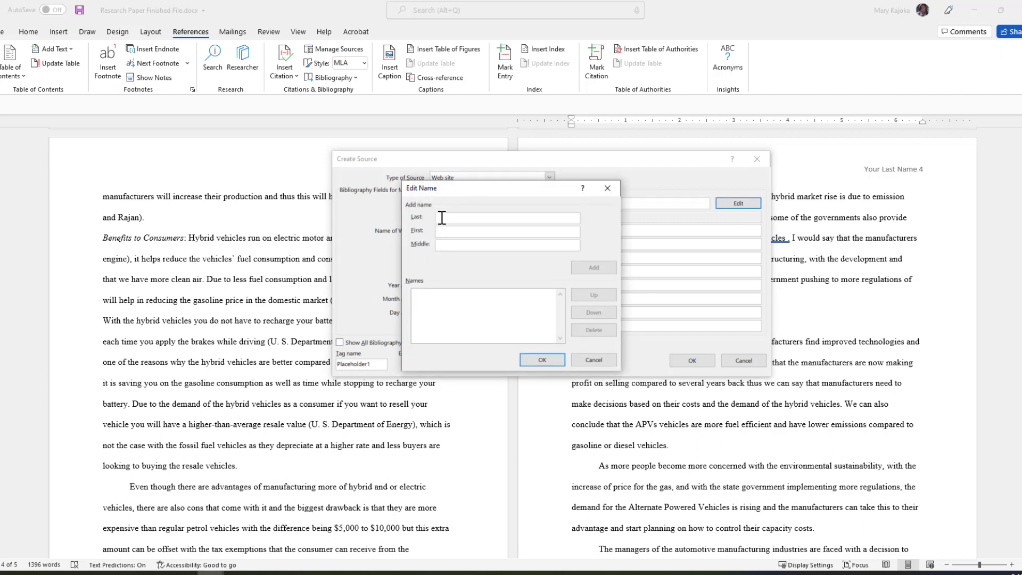
text(MarketsandMarkets)
key(Return)
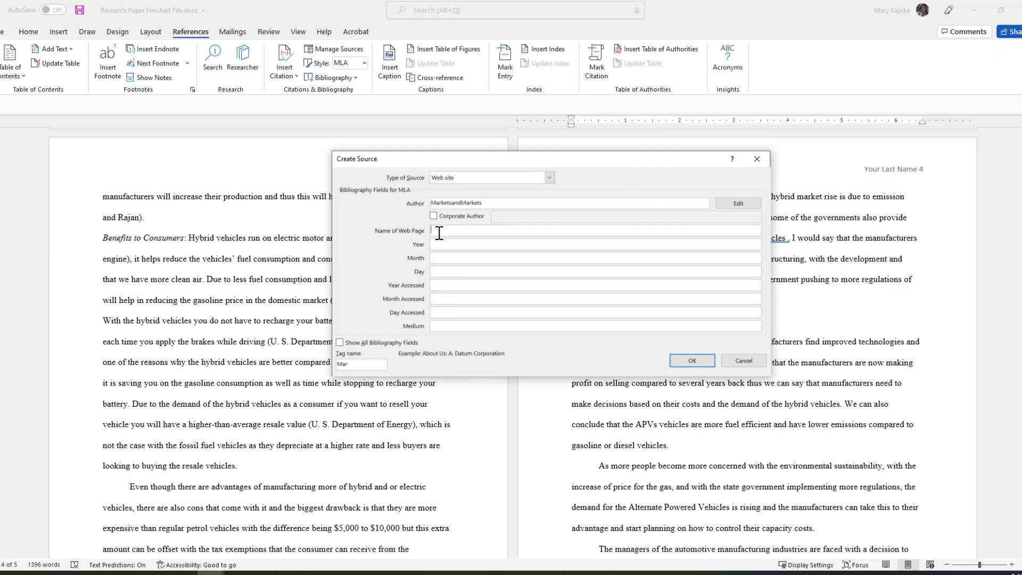
Fill in the Hybrid Vehicle Market page name and date, paste its URL, and save the source.
text(Hybrid Vehicle Market)
key(Tab)
key(Tab)
key(Tab)
text(202)
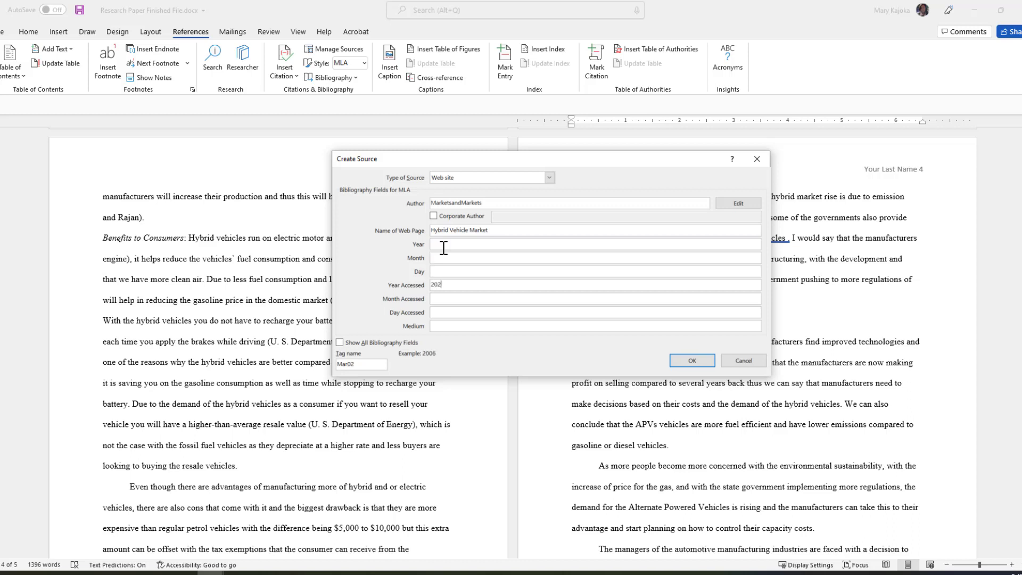
click(340, 342)
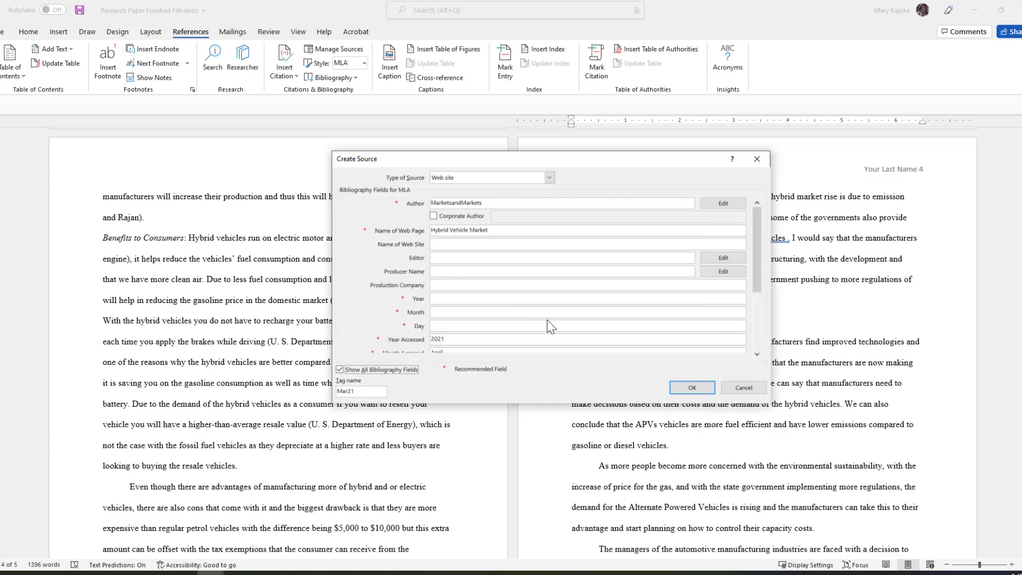
scroll(716, 323, down, 3)
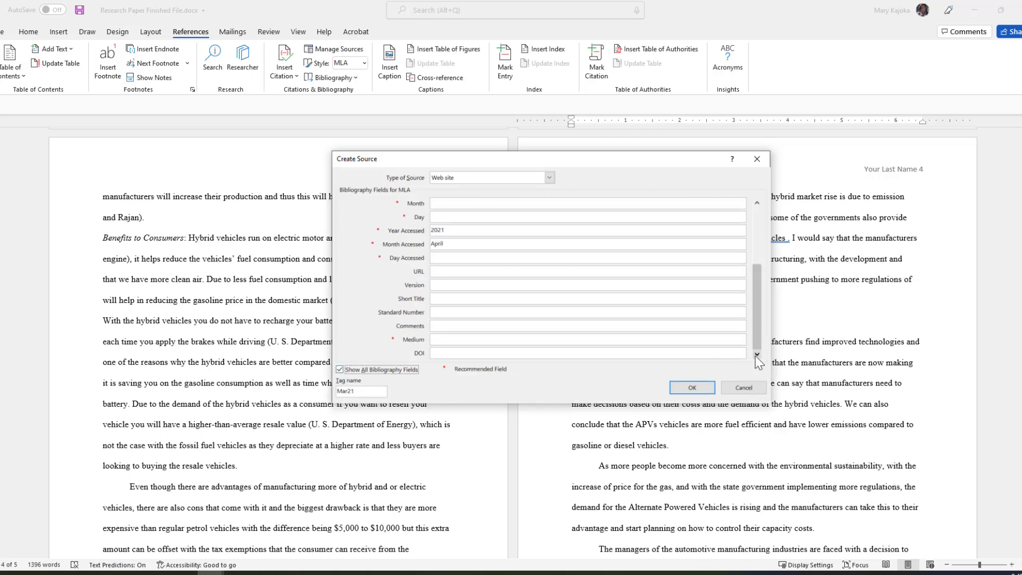
click(440, 273)
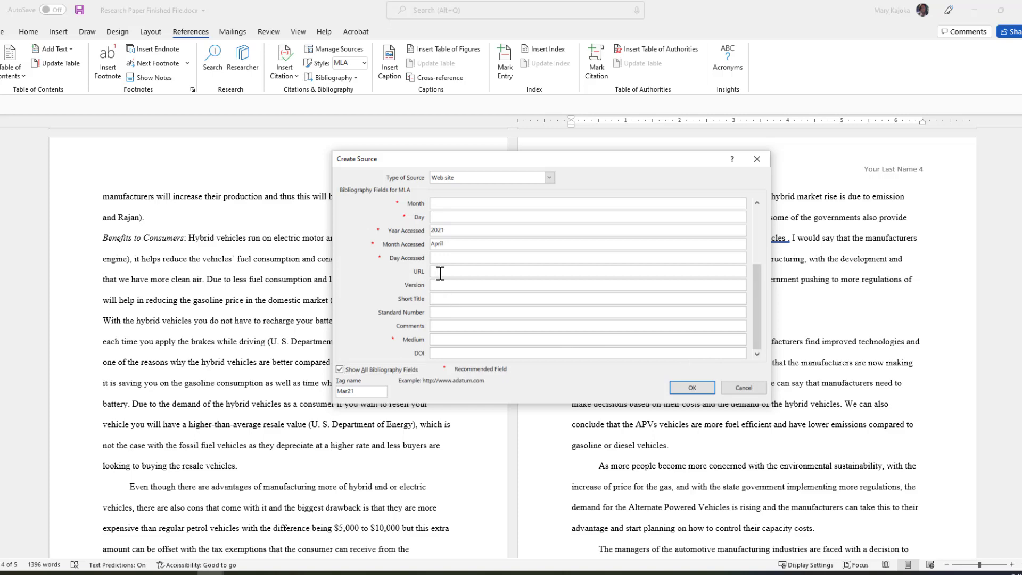
key(ctrl+v)
click(692, 387)
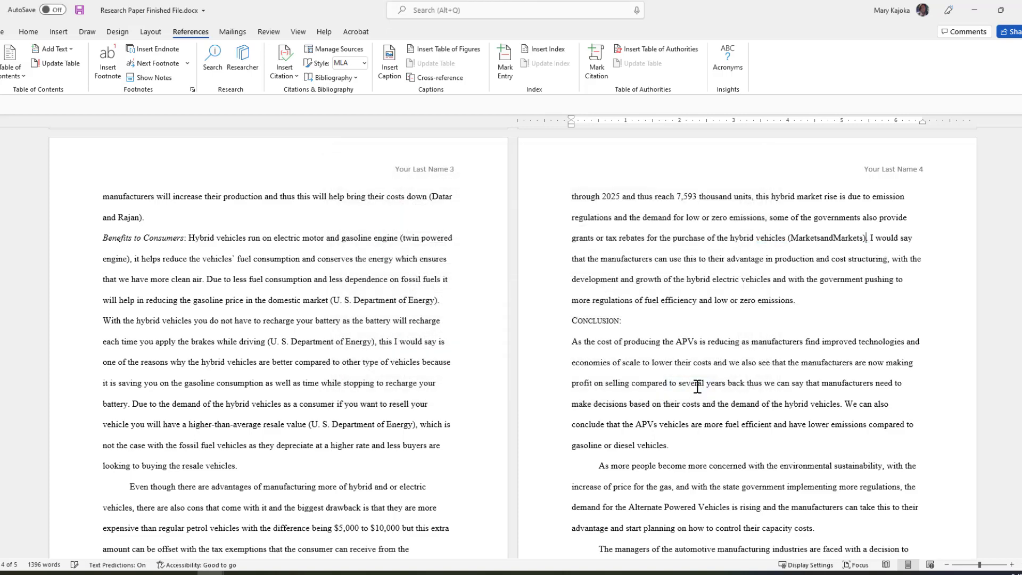
On page 5, replace the typed citation after 'improve the manufacturing process' with the Horngren's Cost Accounting citation.
scroll(800, 305, down, 4)
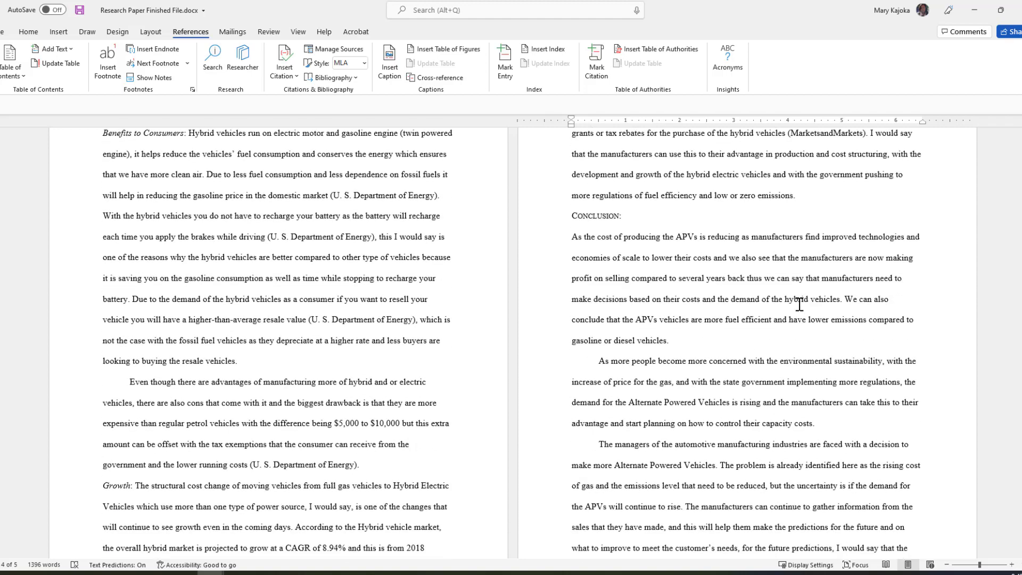
scroll(800, 304, down, 2)
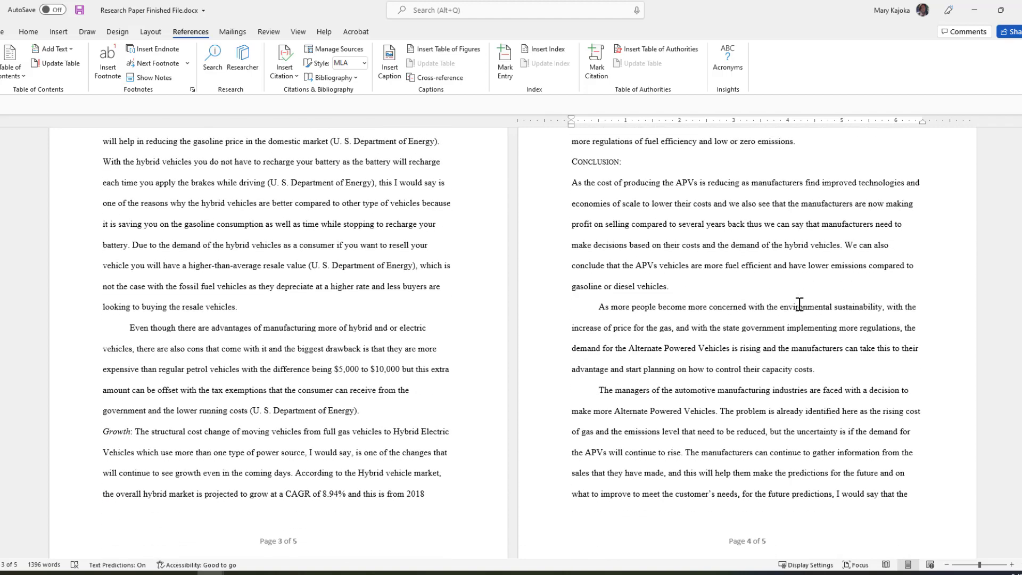
scroll(800, 304, down, 5)
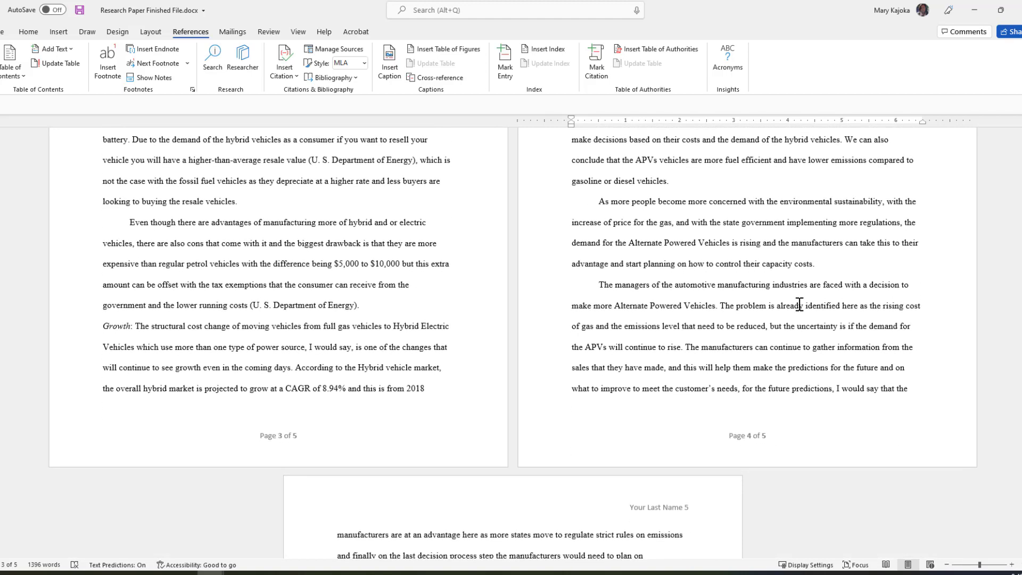
scroll(798, 294, down, 10)
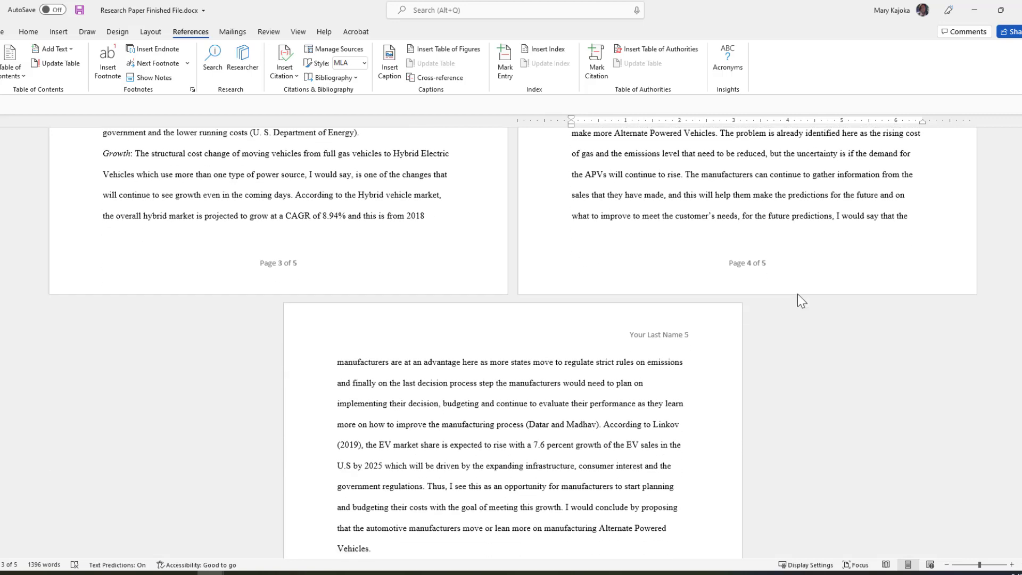
scroll(798, 293, down, 1)
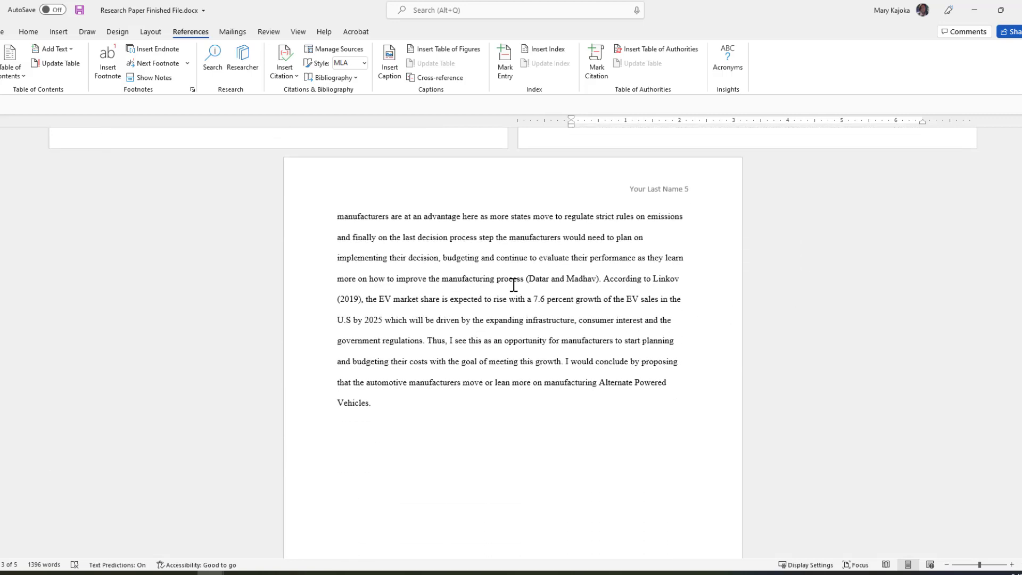
click(540, 280)
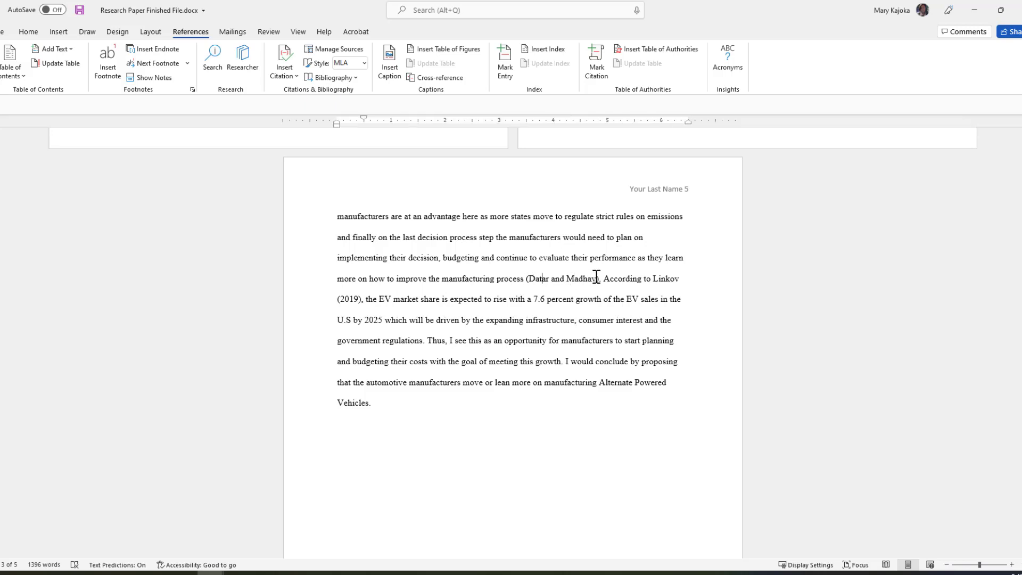
drag(599, 280, 527, 280)
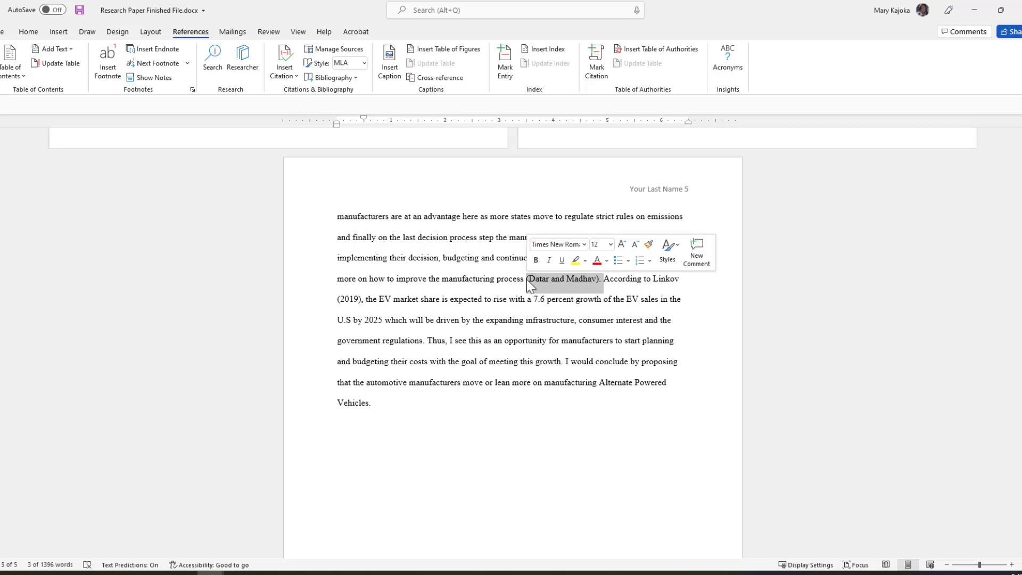
key(BackSpace)
click(284, 67)
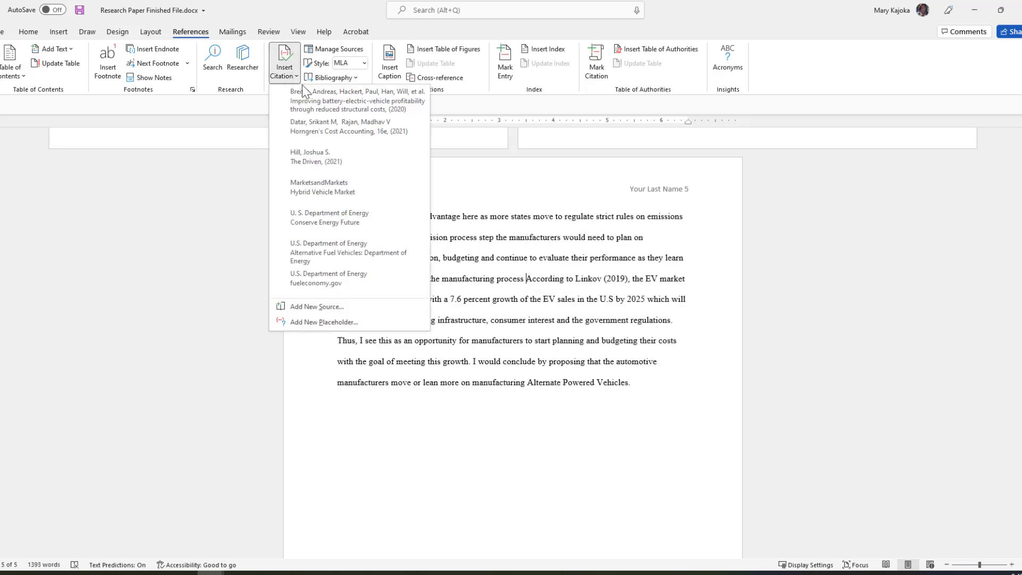
click(338, 130)
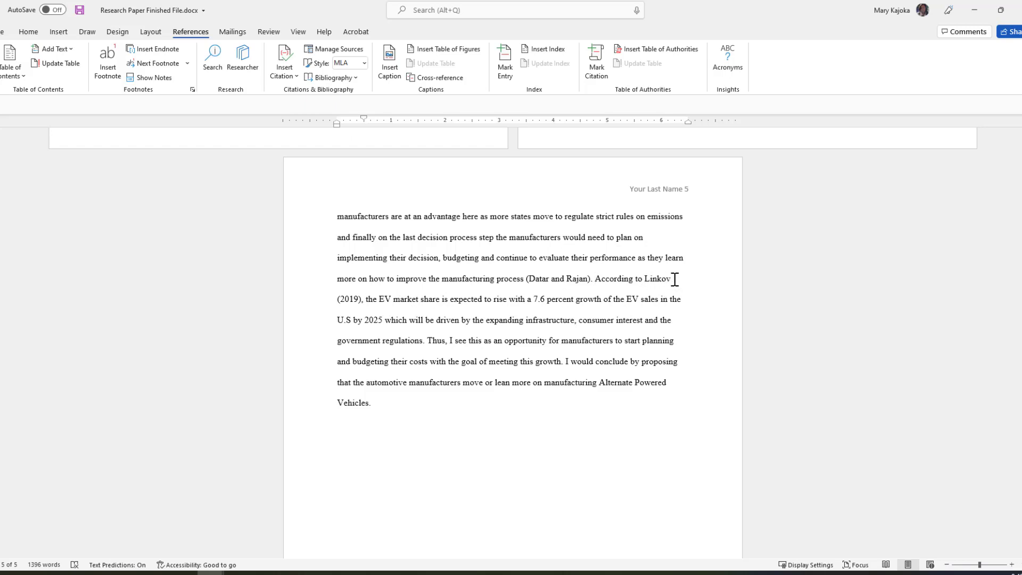
Start a new source right after '(2019)' and enter the author's last and first names.
click(362, 300)
click(288, 69)
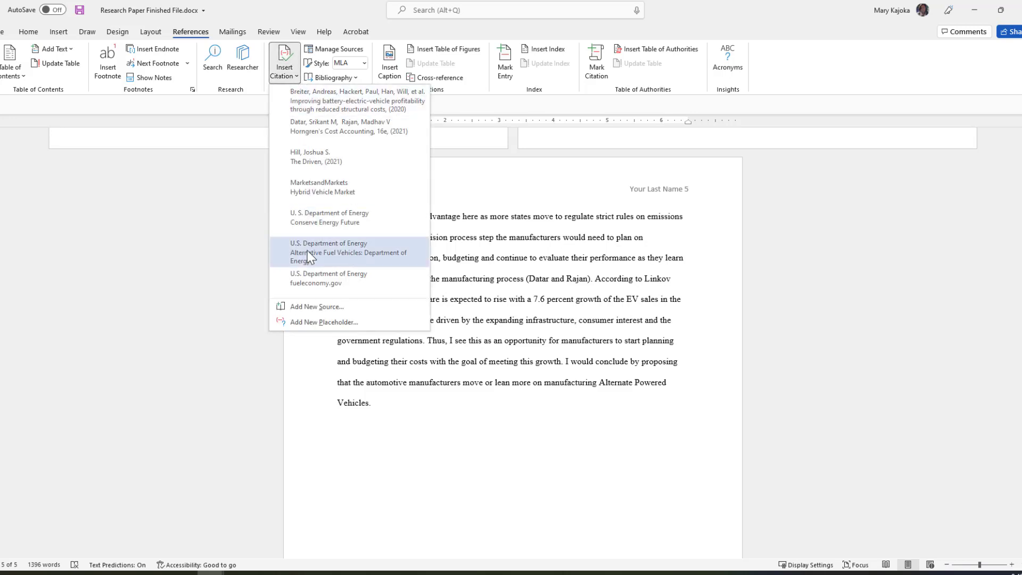
click(312, 306)
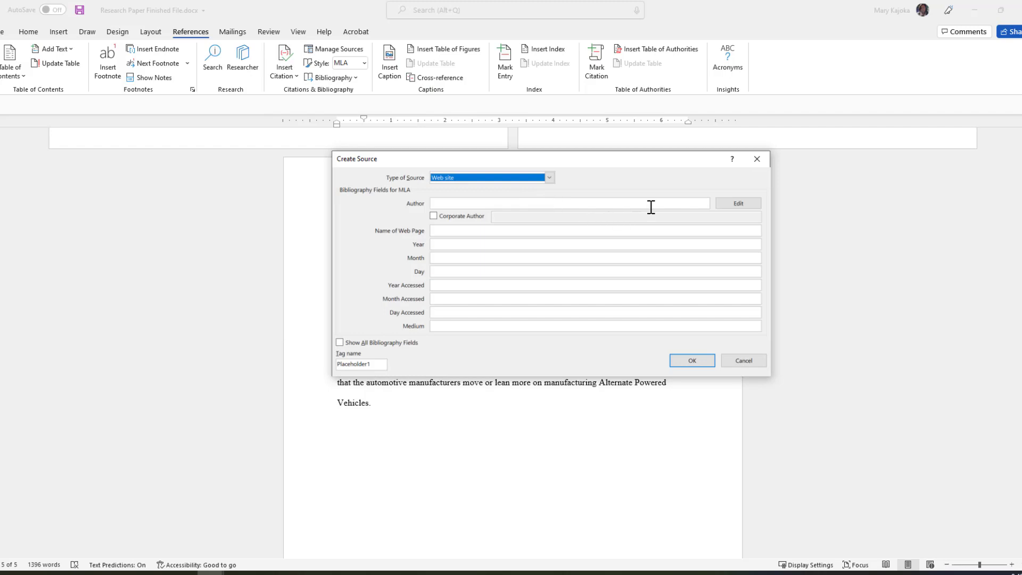
click(737, 203)
text(Linkov)
key(Tab)
text(Jon)
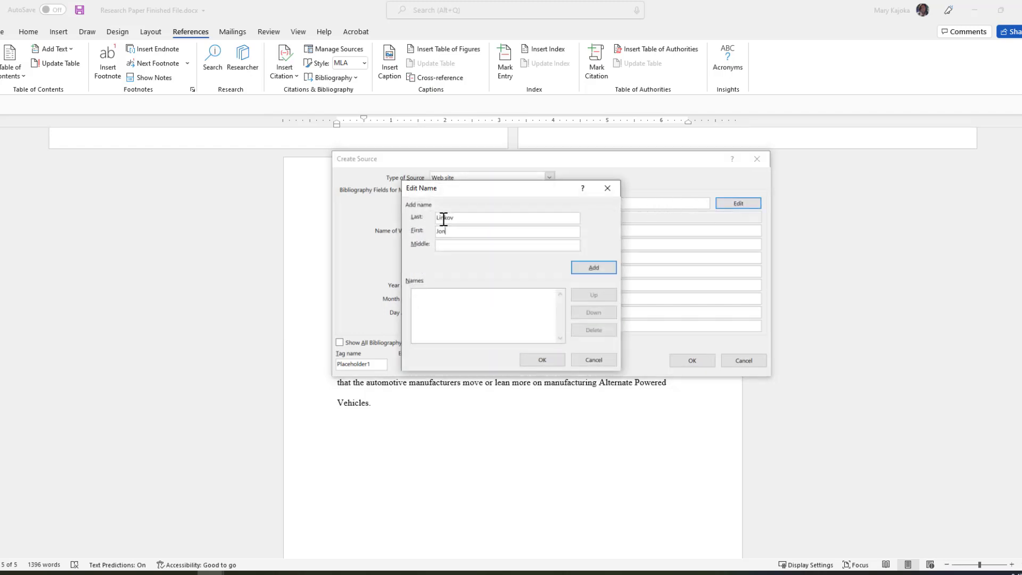
click(542, 360)
Set web page name 'Consumer Reports', date August 8, and accessed month April.
click(442, 234)
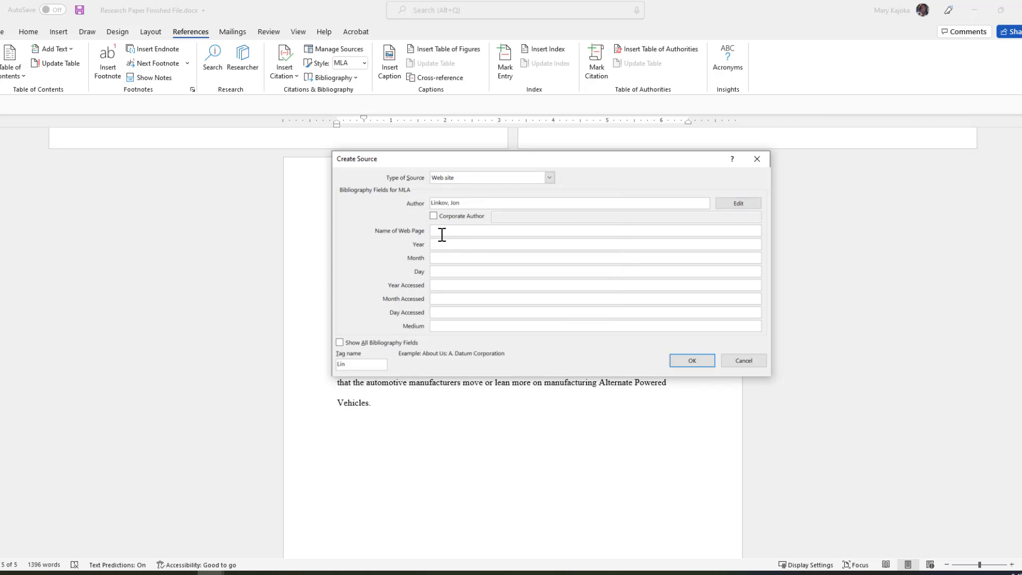
text(Consumer Reports)
key(Tab)
text(20)
key(Tab)
text(August)
key(Tab)
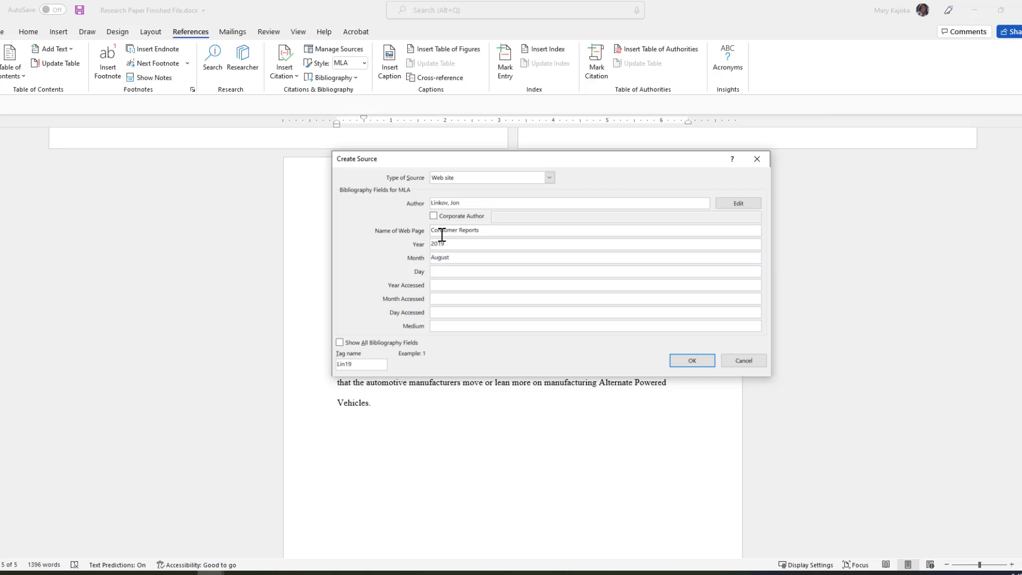
text(8)
key(Tab)
key(Tab)
text(April)
Paste the Consumer Reports article URL into the full bibliography fields and save the source.
click(339, 342)
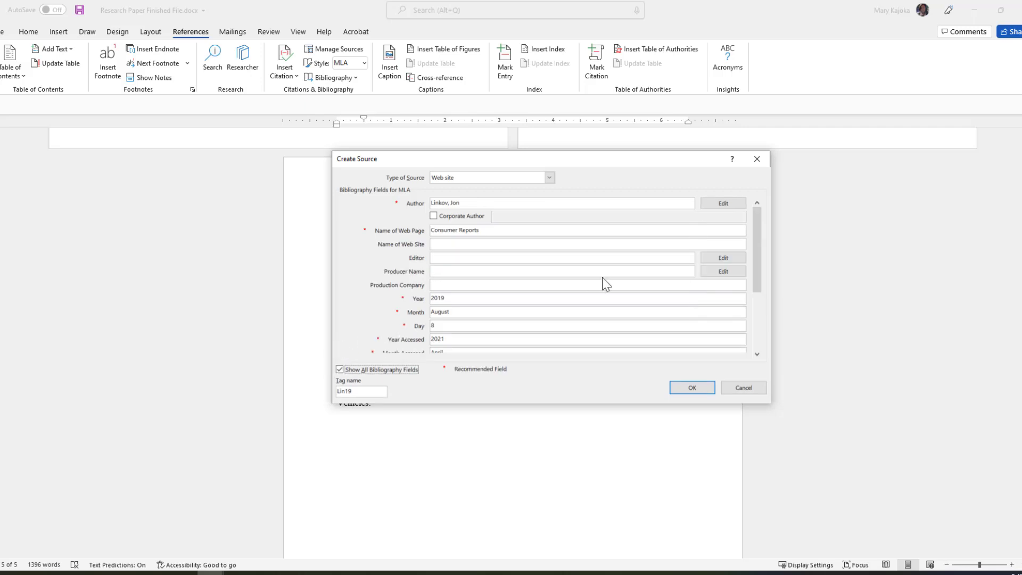
drag(755, 258, 766, 320)
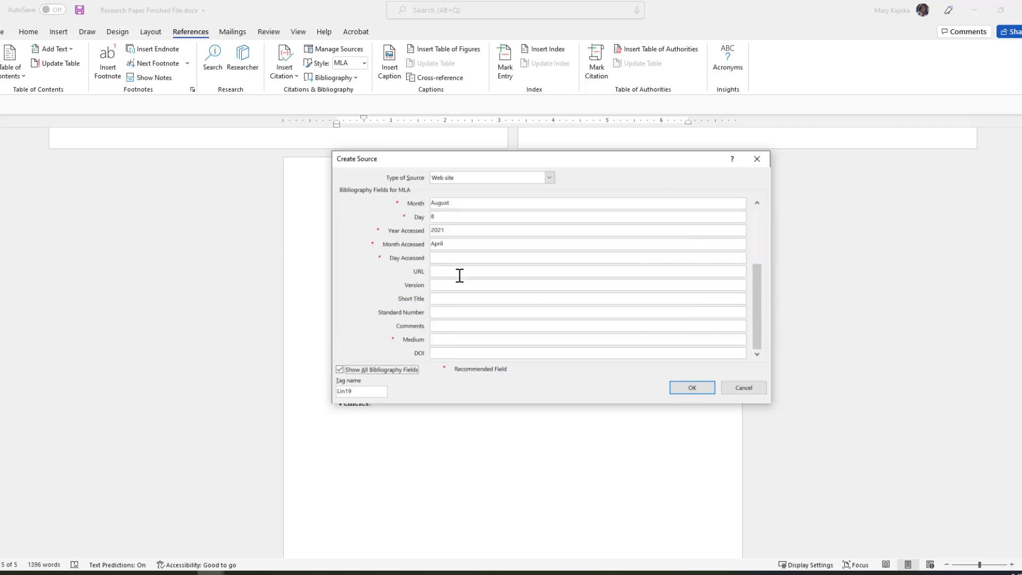
click(437, 271)
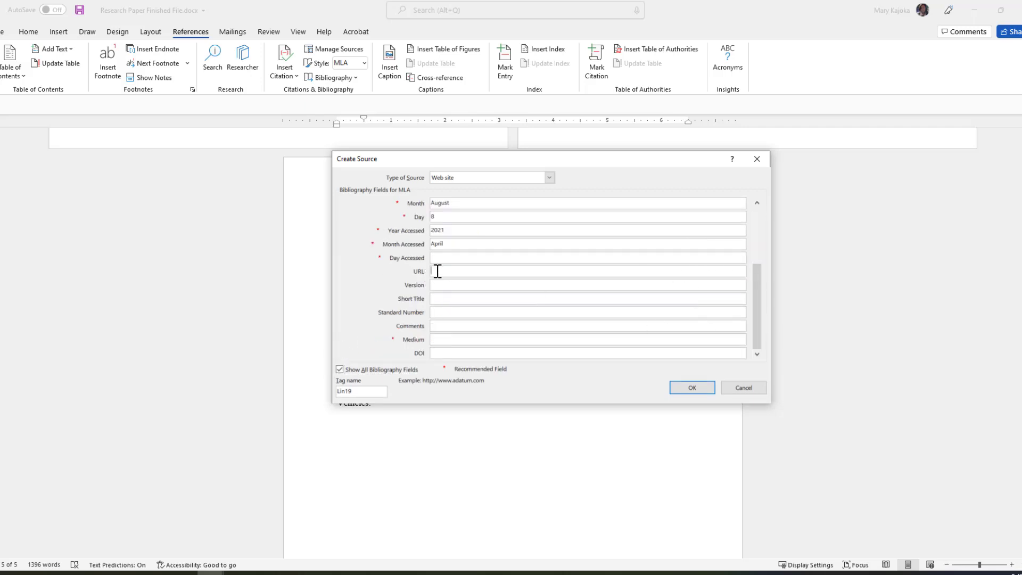
text(www.consumerreports.org/hybrids-evs/electric-car-comes-of-age/)
click(690, 388)
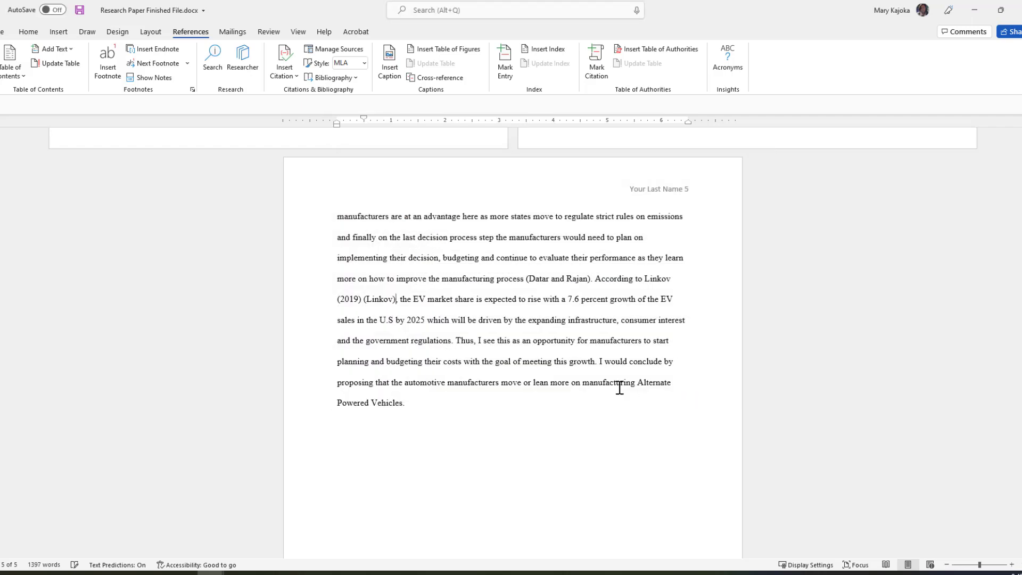
Delete the newly inserted citation after '(2019)' on page 5.
click(396, 299)
key(Delete)
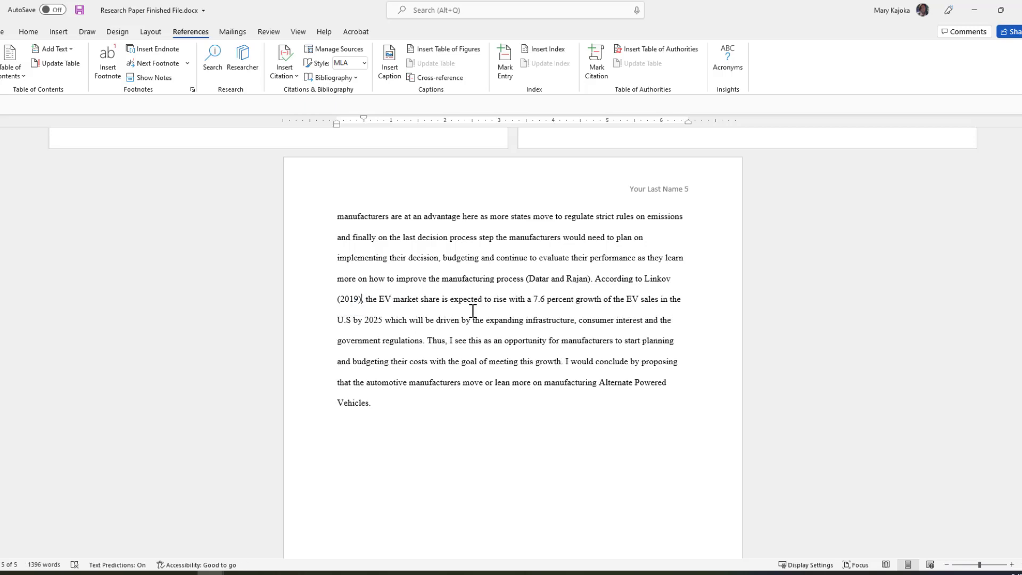
scroll(439, 308, down, 1)
Return to the top of the paper and open Manage Sources to review all stored sources.
scroll(438, 307, up, 2)
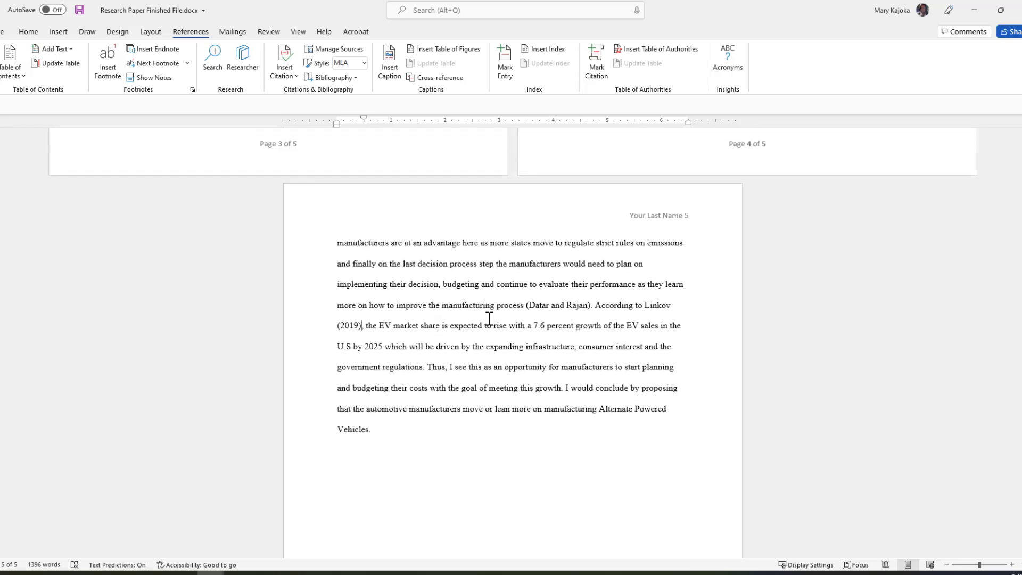
scroll(488, 322, up, 3)
scroll(489, 322, up, 8)
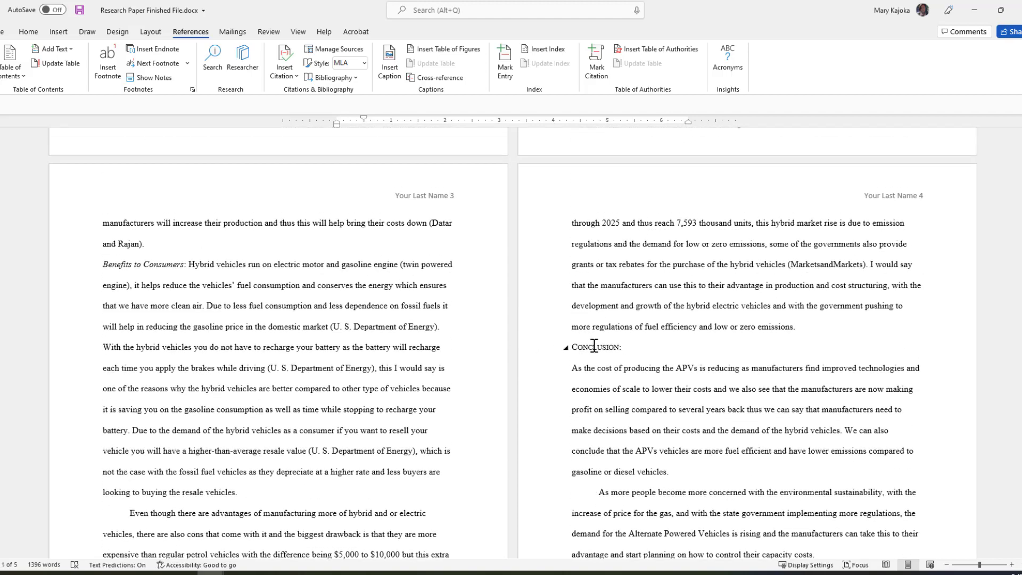
scroll(620, 349, up, 2)
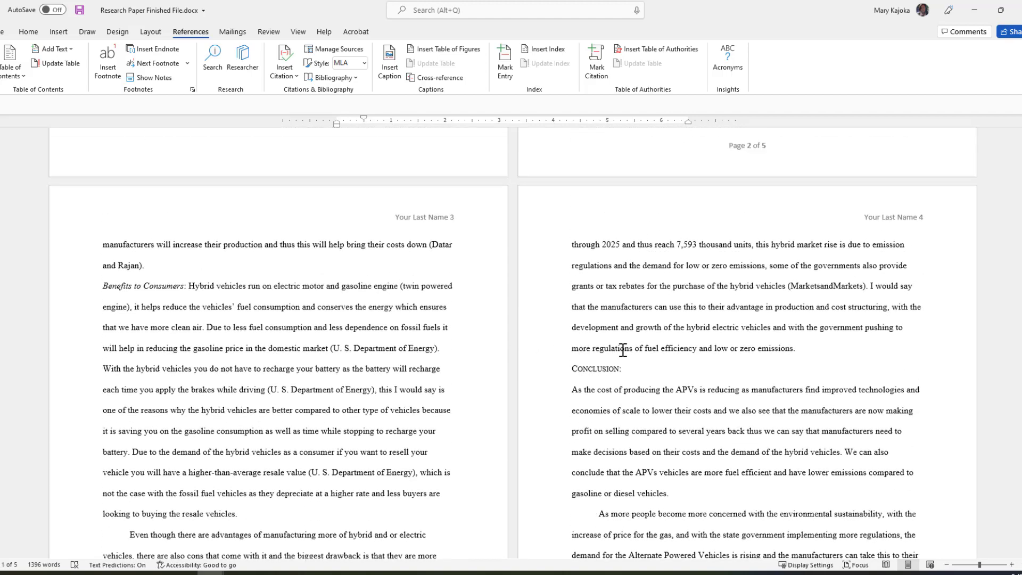
scroll(623, 349, up, 7)
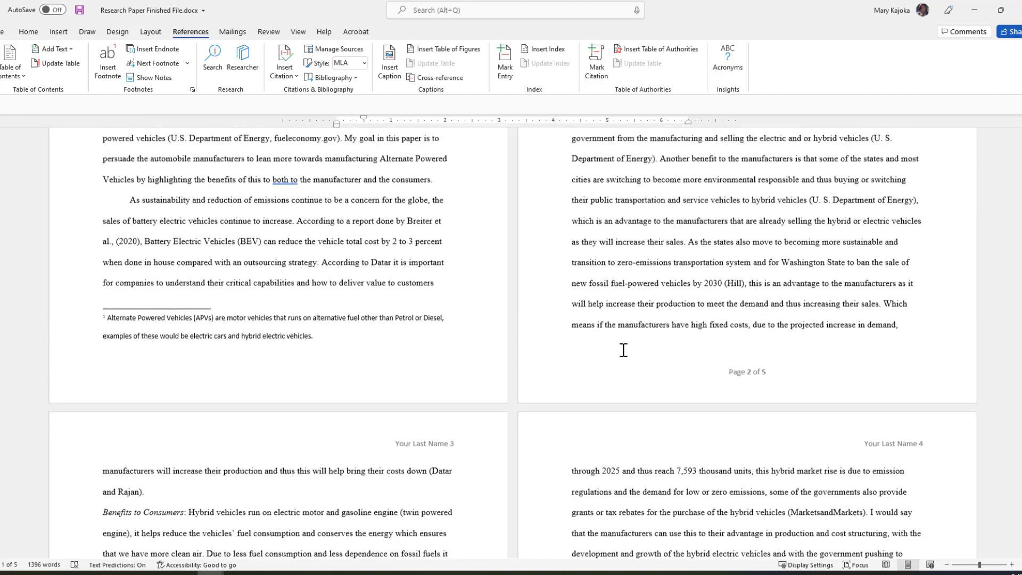
scroll(623, 350, up, 2)
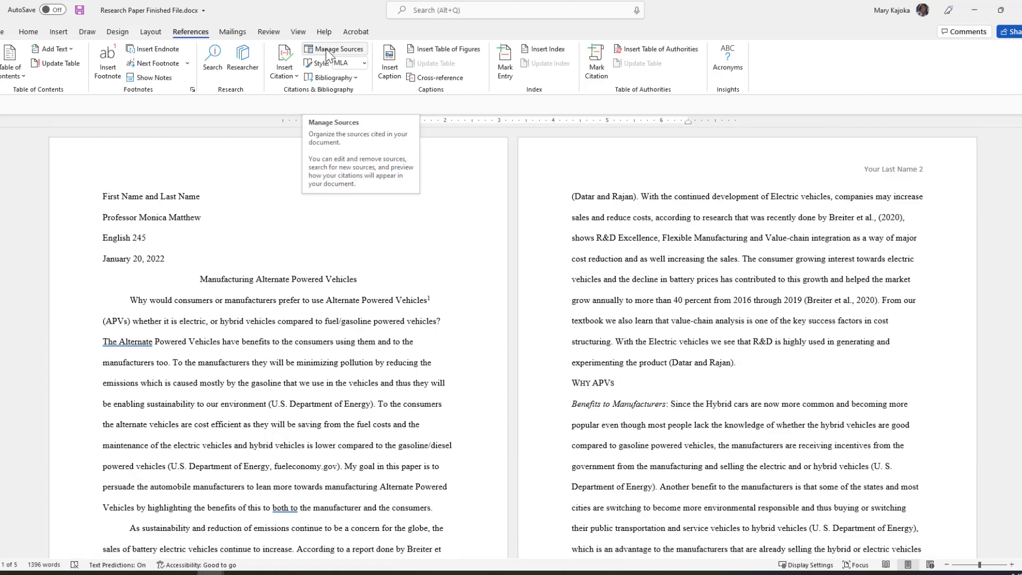
click(327, 50)
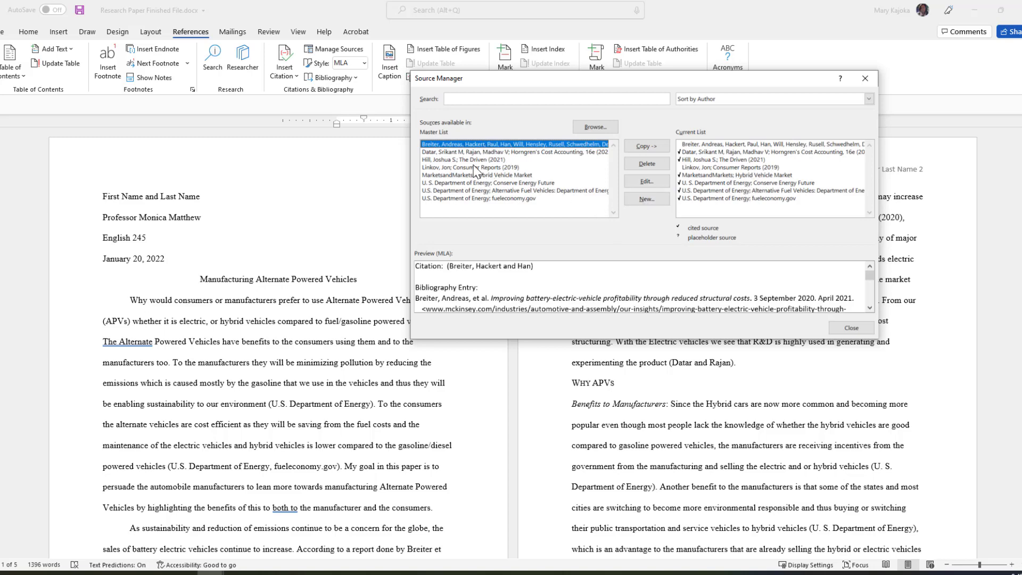
Close the Source Manager and insert a page break after the concluding paragraph.
click(850, 327)
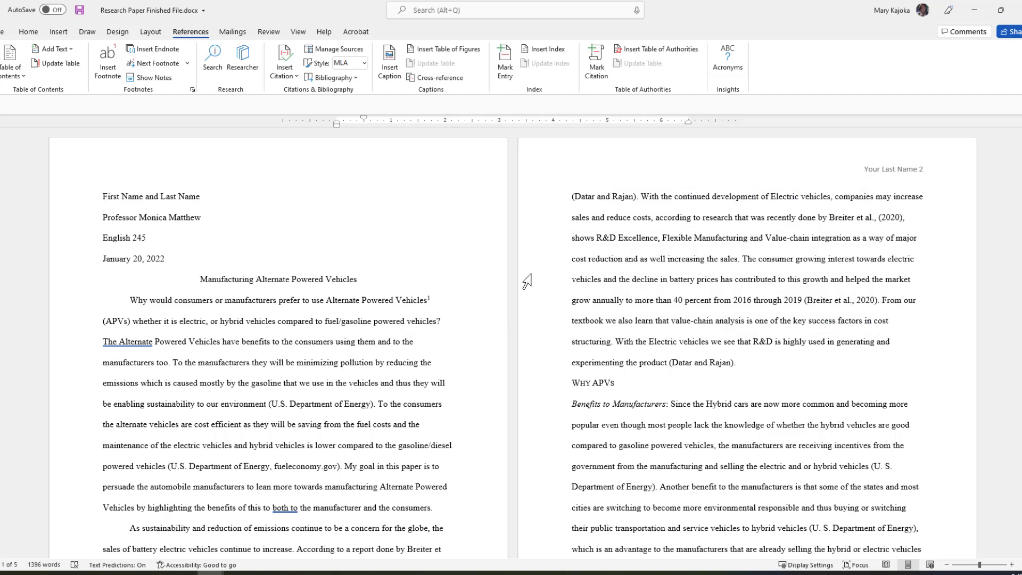
key(ctrl+End)
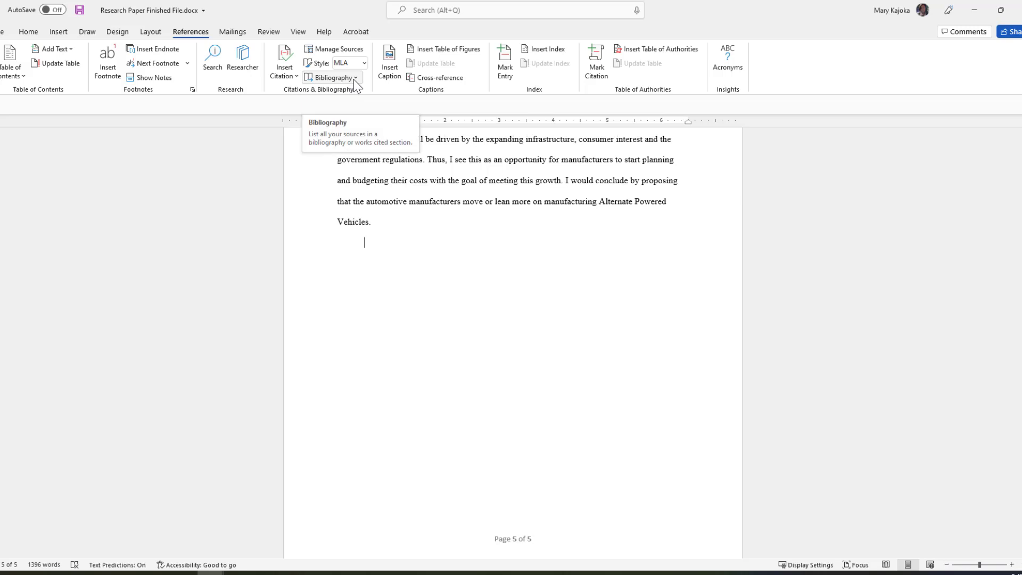
scroll(468, 200, up, 1)
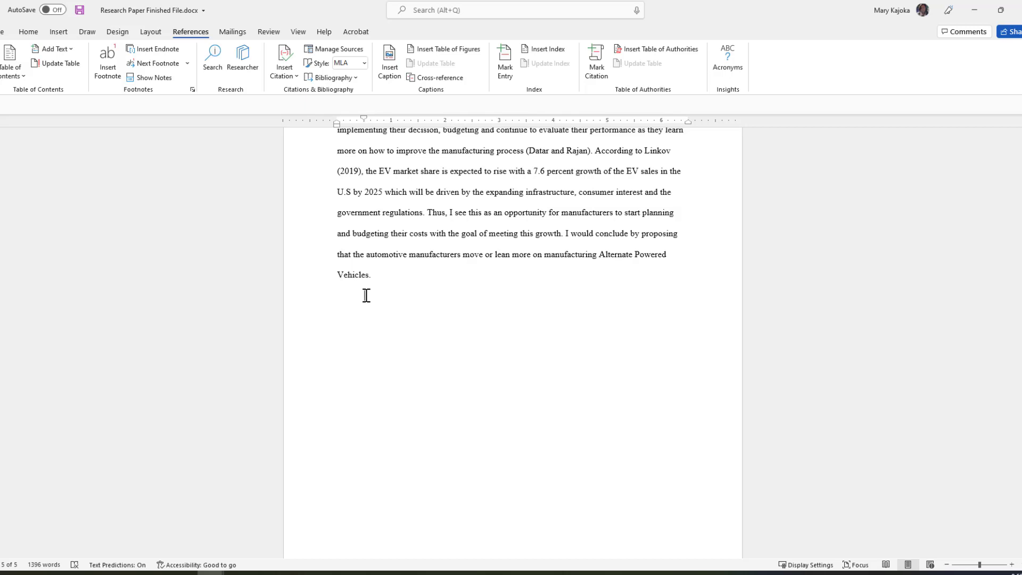
key(ctrl+Return)
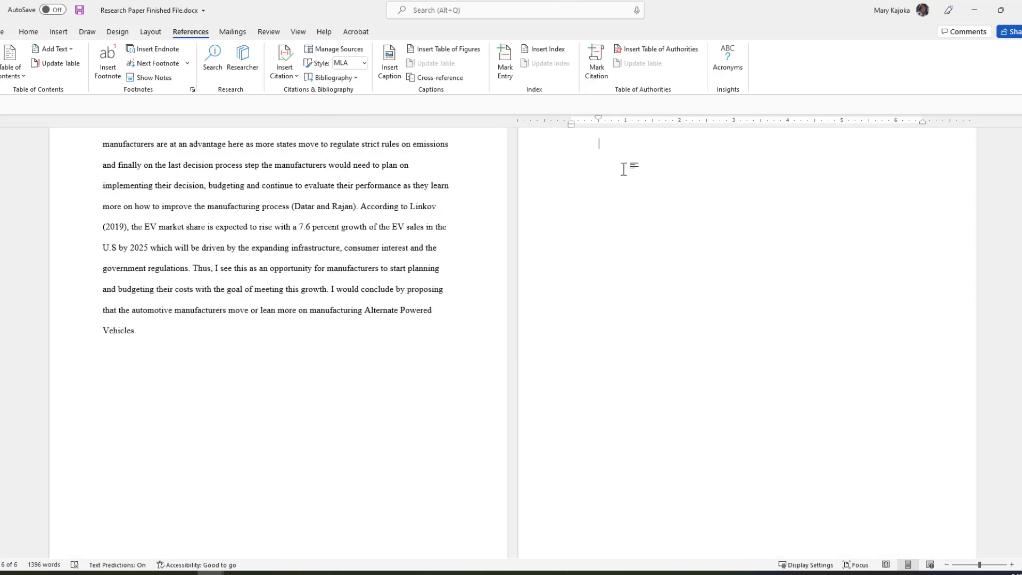
Set the blank page's paragraph Special indentation to (none).
scroll(600, 162, up, 3)
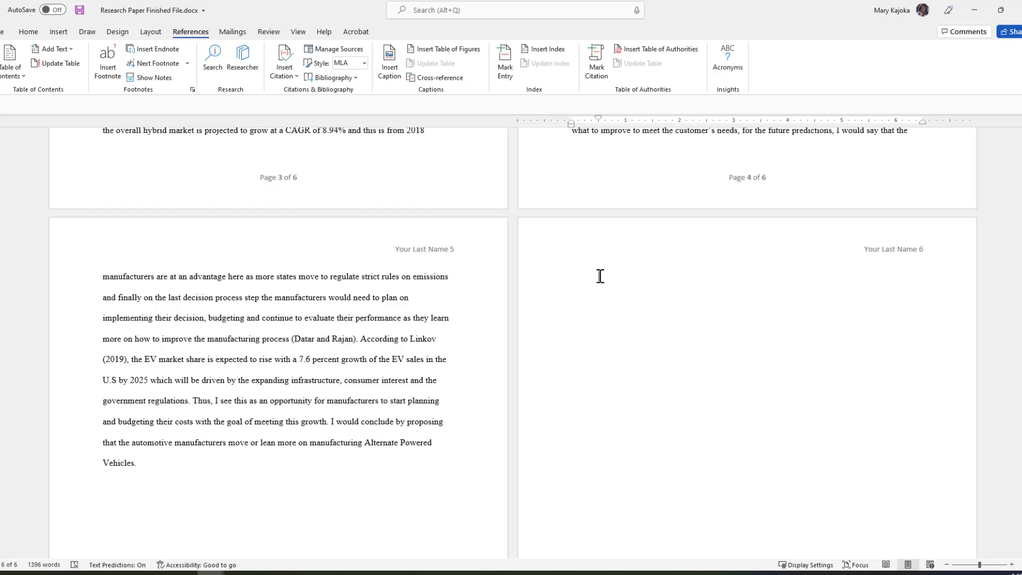
right_click(599, 277)
click(645, 386)
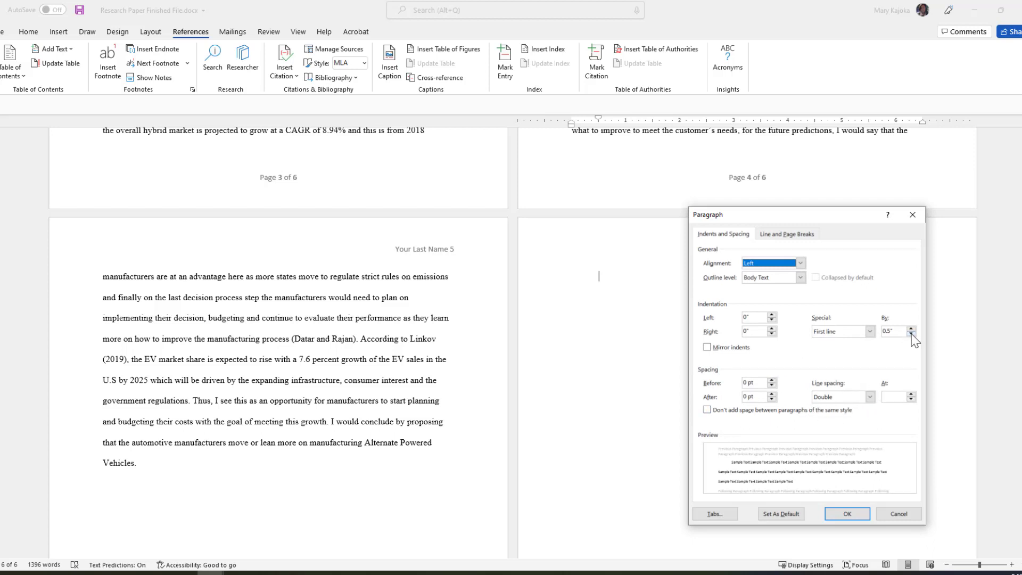
click(869, 331)
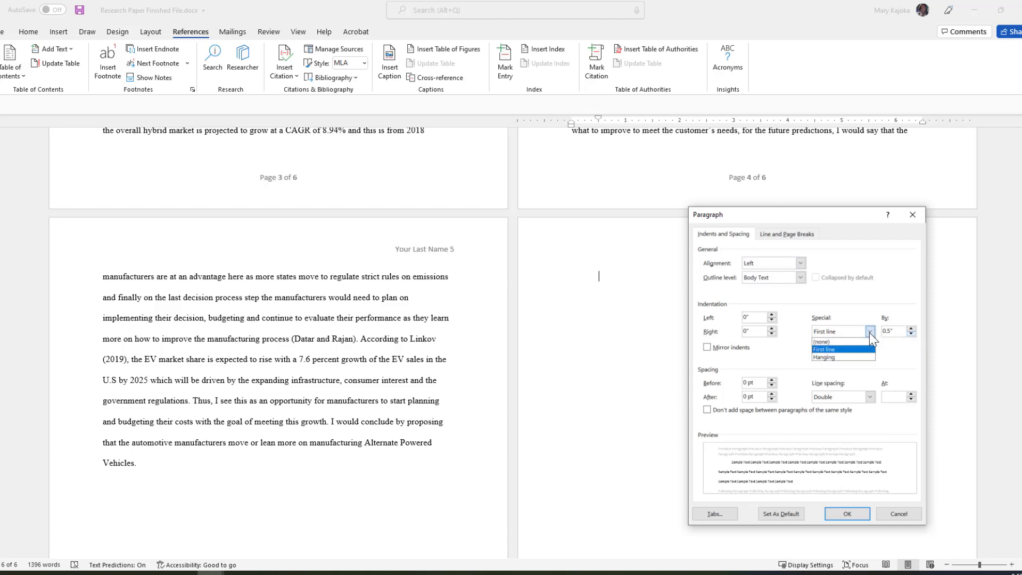
click(835, 342)
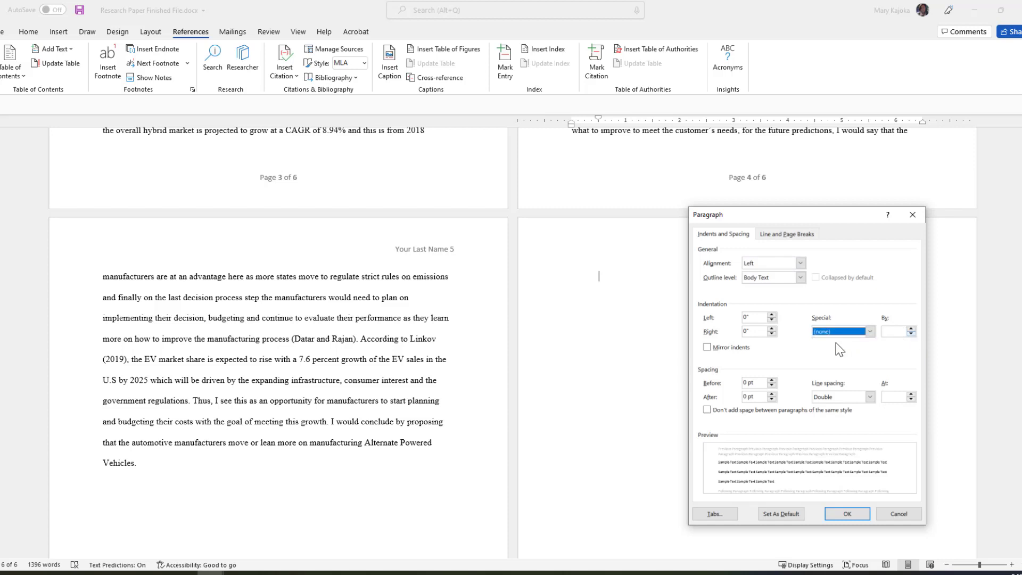
click(848, 514)
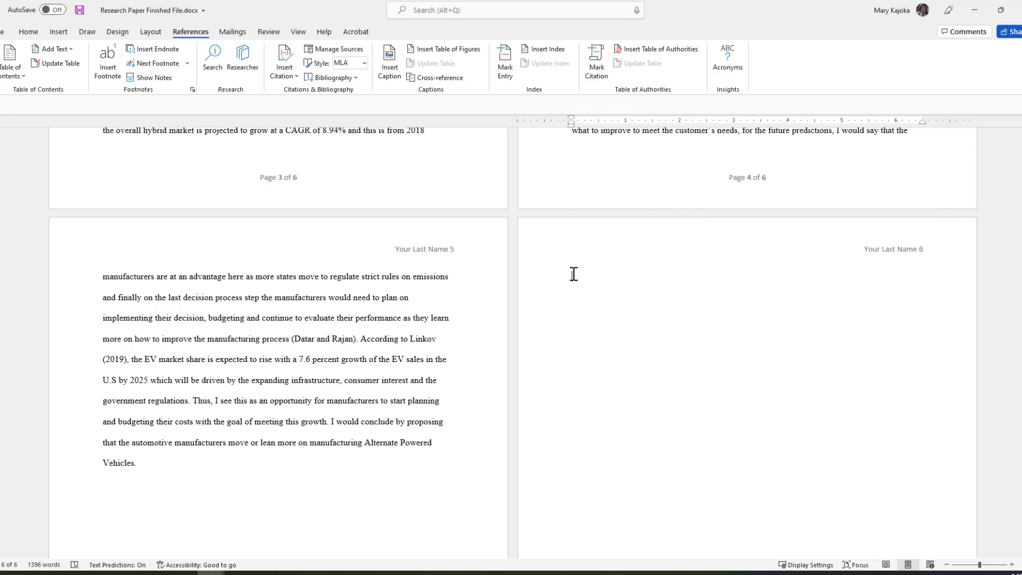
Check the Page Setup margins (1" all sides, portrait) and close it without changes.
key(alt)
key(p)
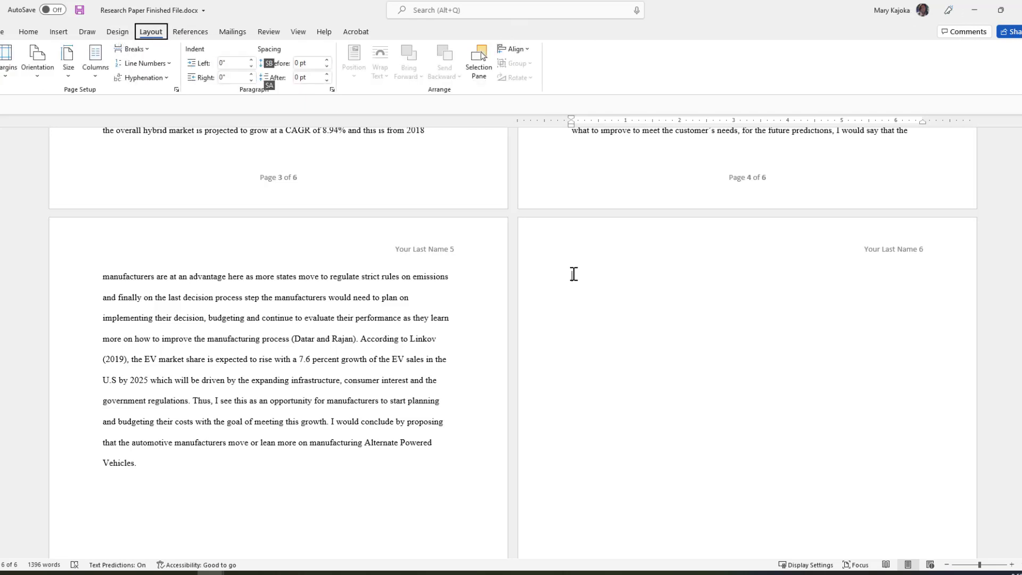
key(s)
key(p)
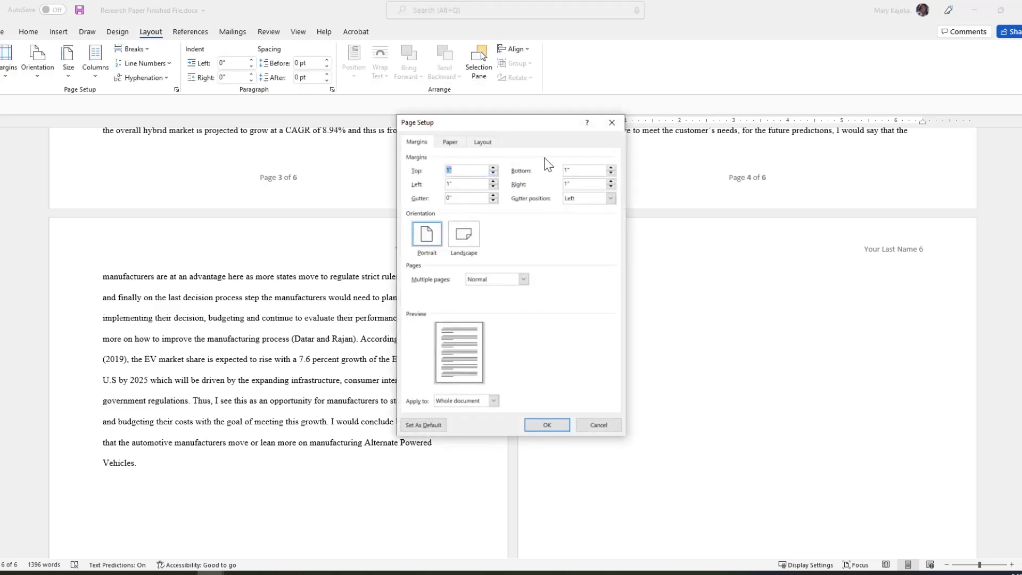
click(555, 426)
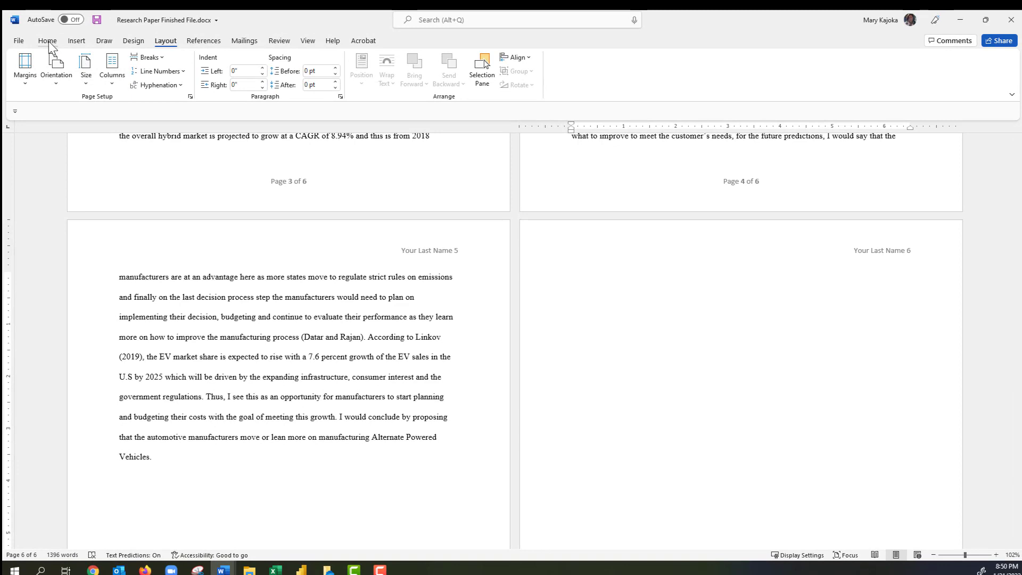
Insert the built-in Works Cited bibliography on the blank sixth page and select it.
click(48, 41)
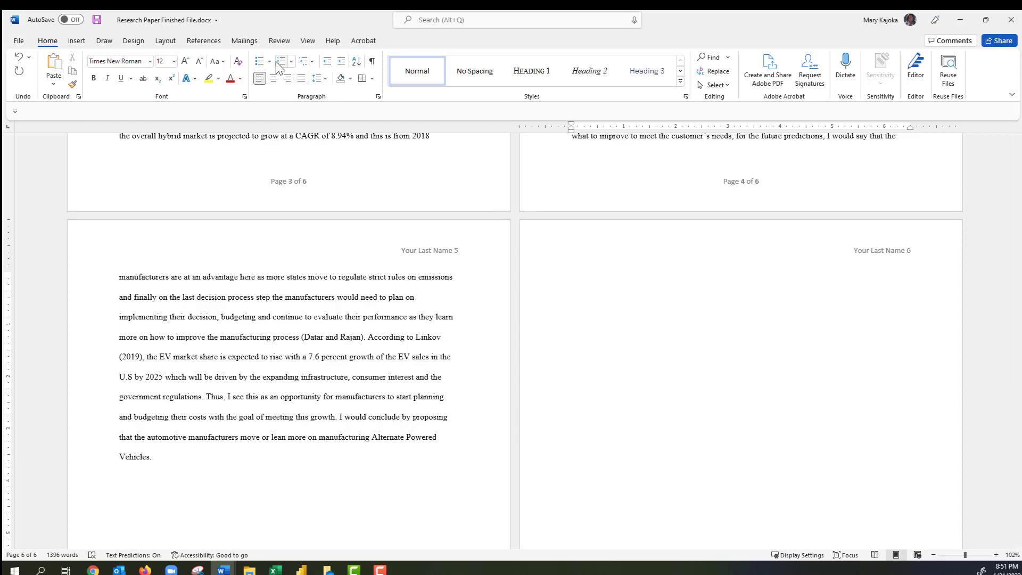
click(203, 42)
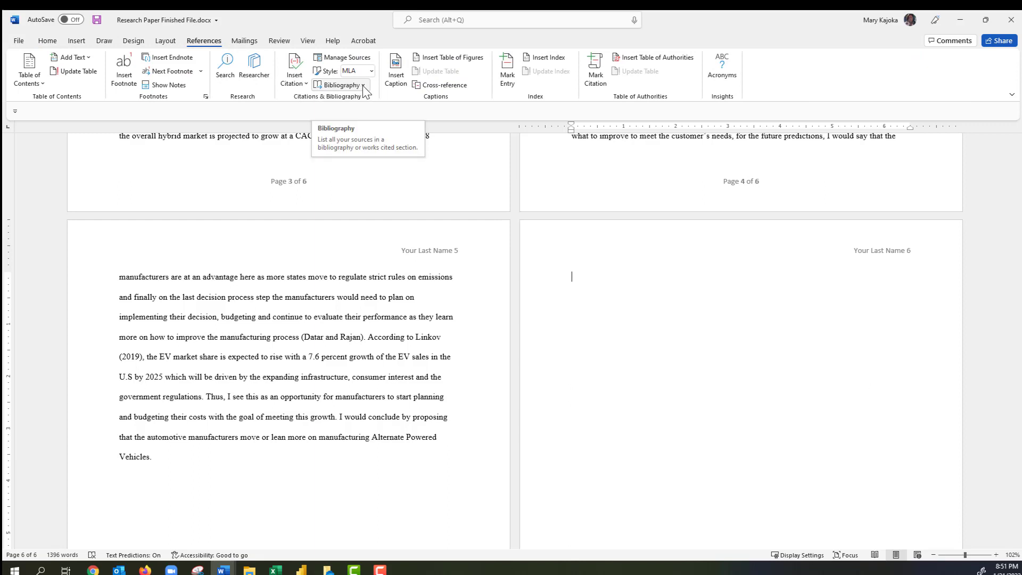
click(363, 85)
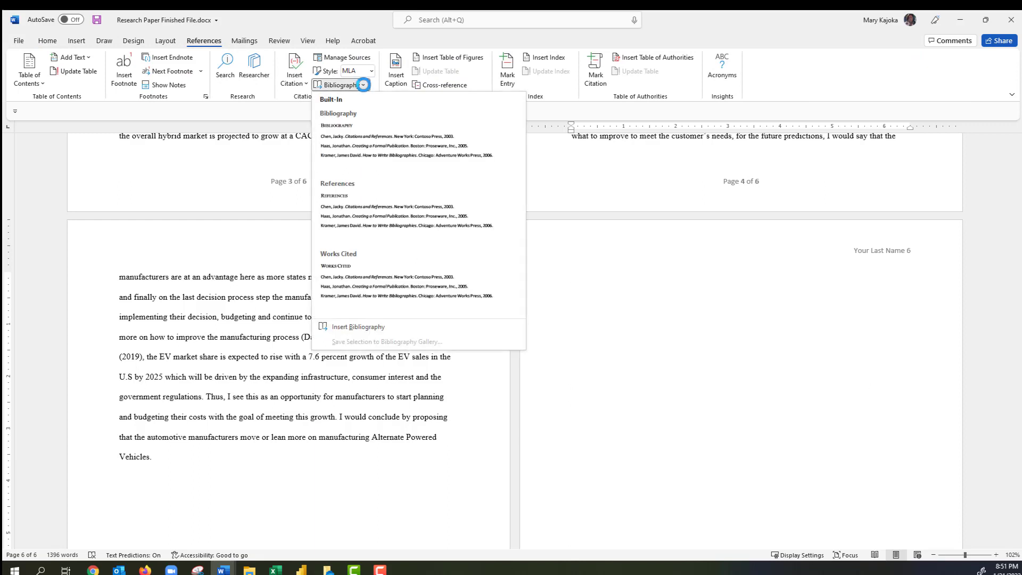
click(390, 285)
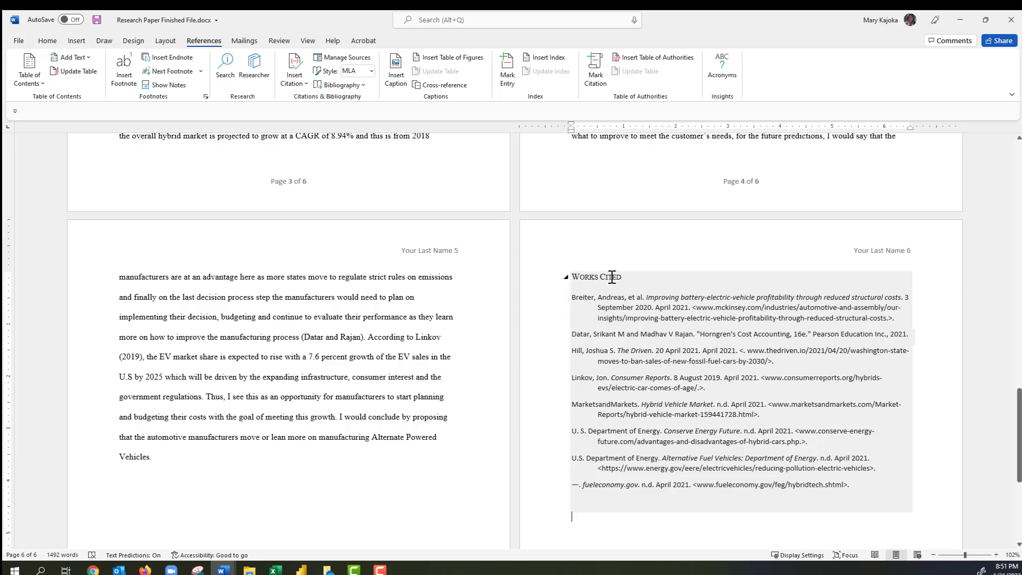
click(612, 276)
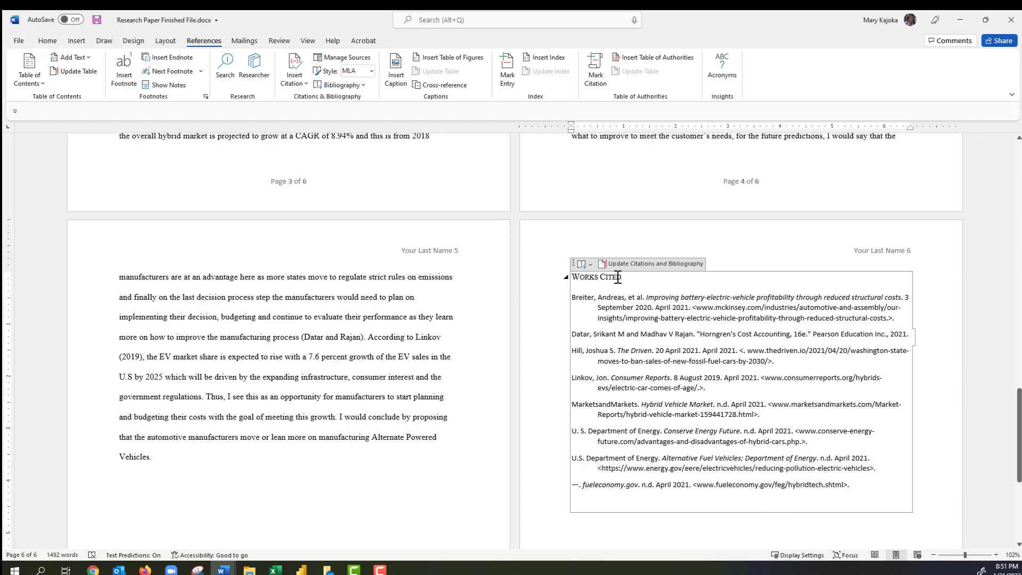
Centre the Works Cited heading and select all the entries below it.
key(ctrl+e)
click(674, 307)
drag(572, 298, 850, 486)
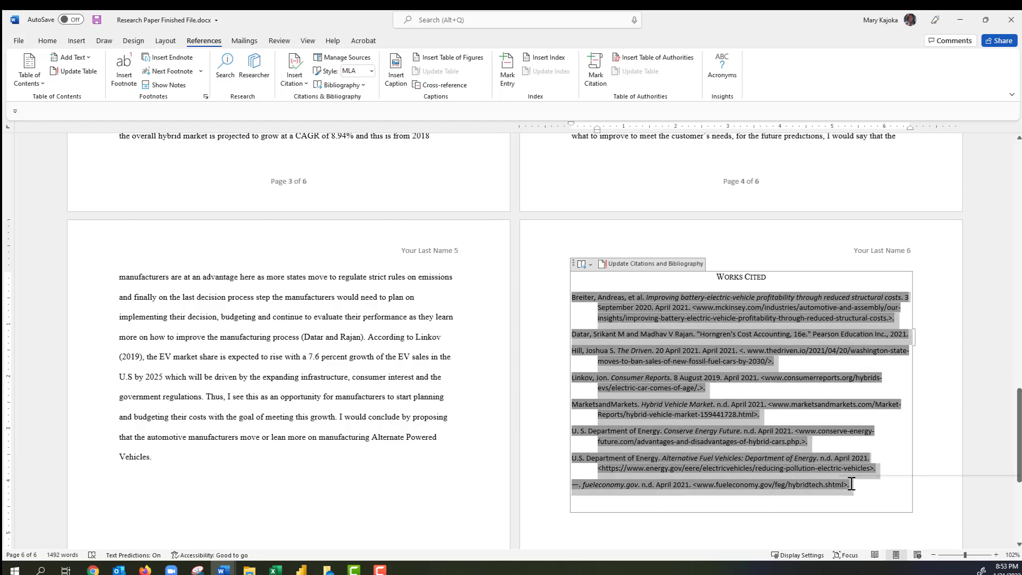
Give the Works Cited entries 0 pt space after and Double line spacing.
right_click(653, 330)
click(661, 307)
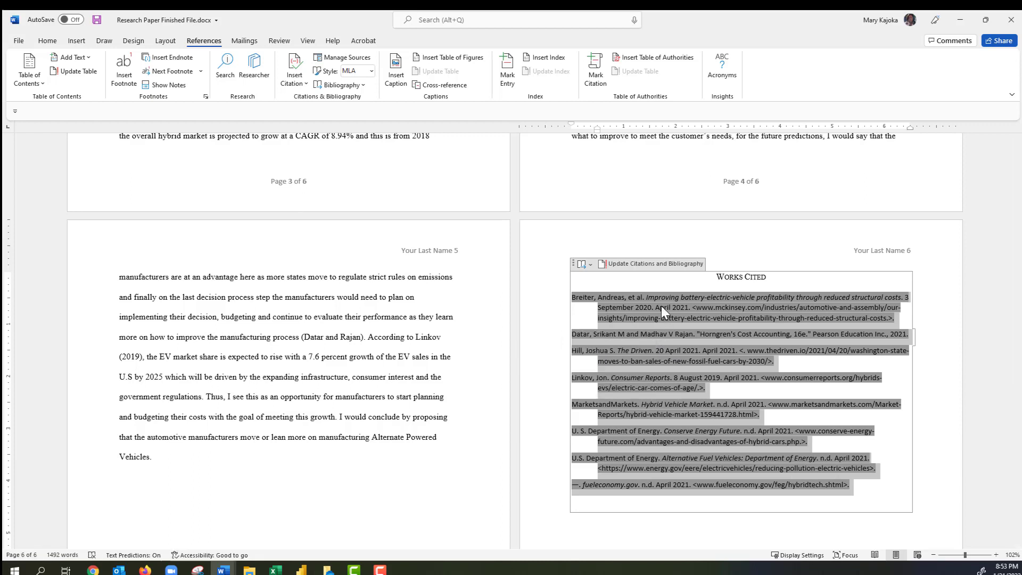
right_click(661, 307)
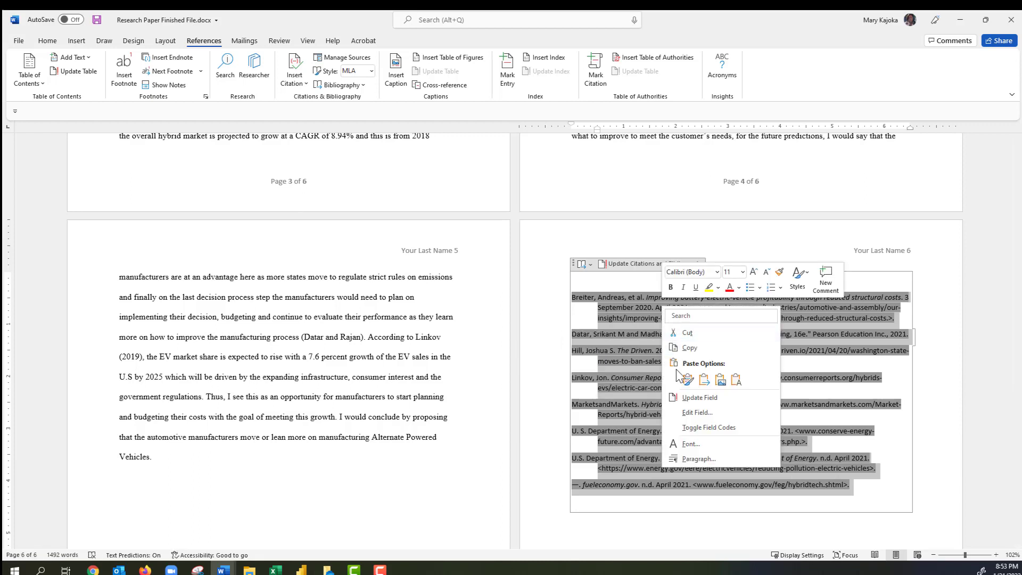
click(698, 459)
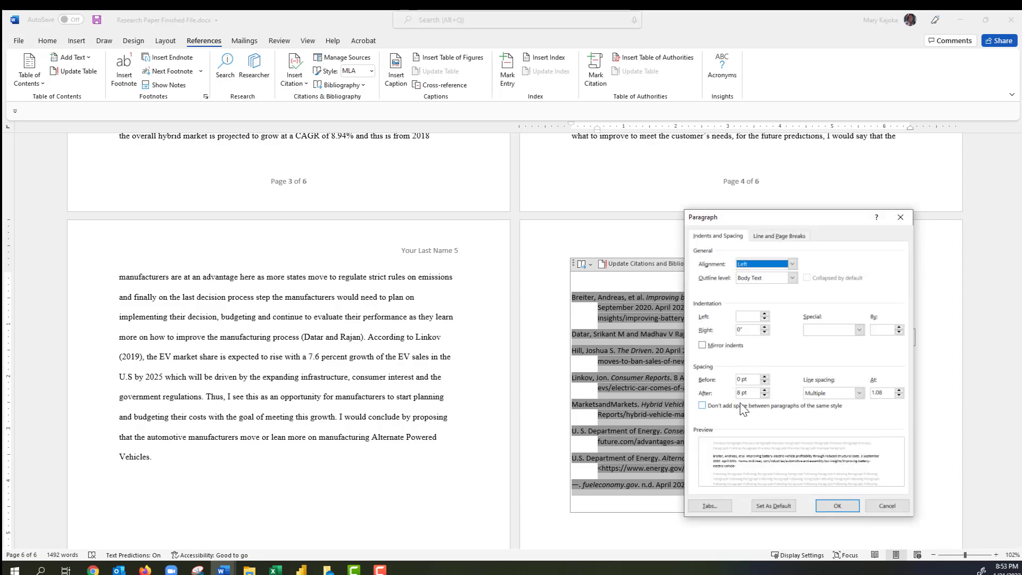
click(765, 396)
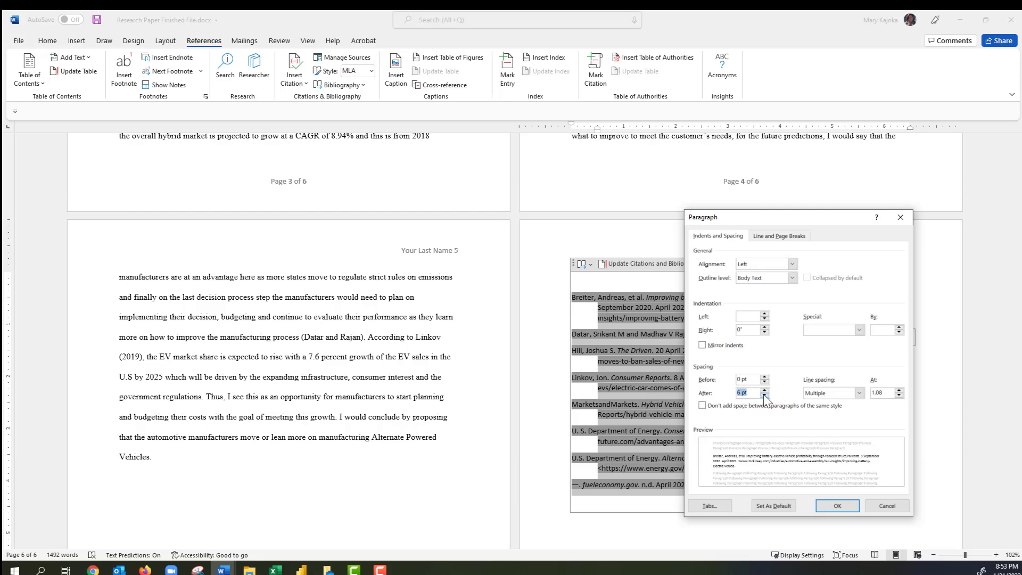
click(765, 396)
click(860, 393)
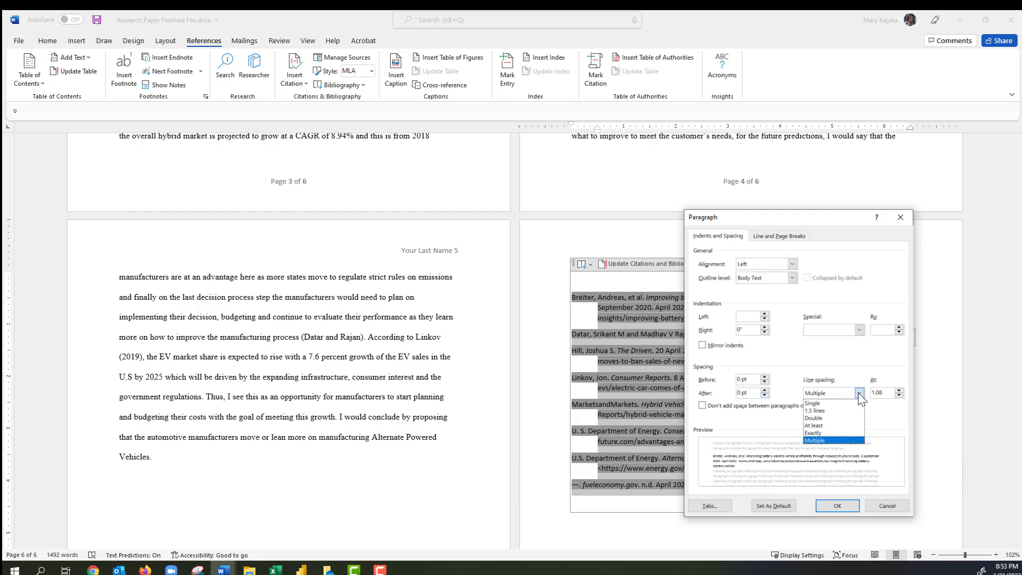
click(829, 419)
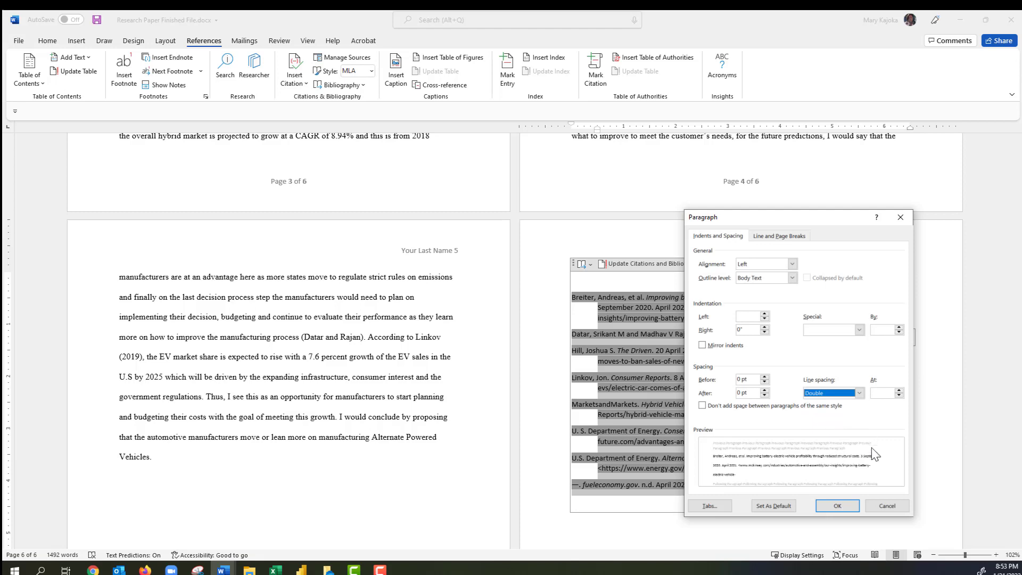
click(834, 507)
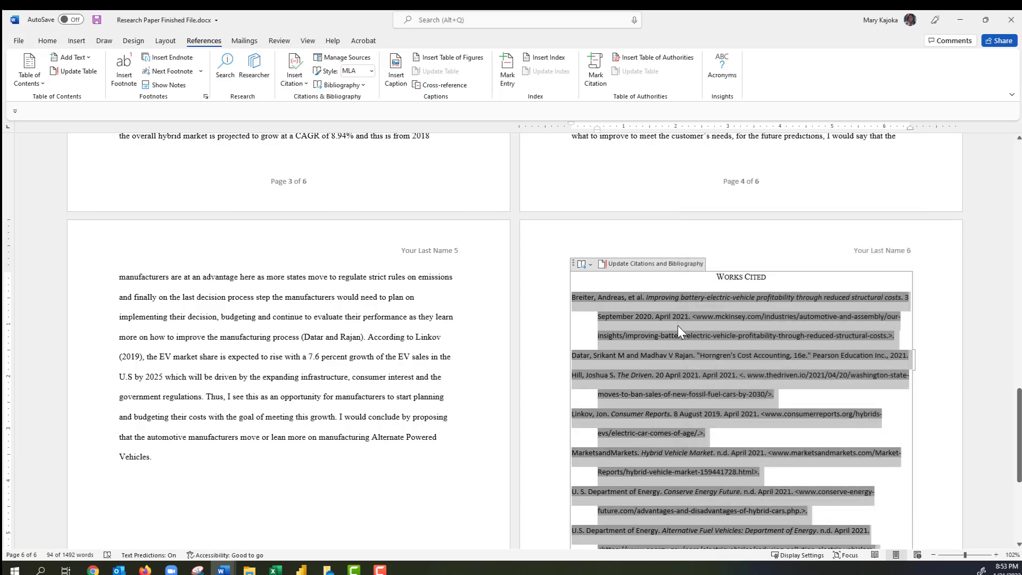
scroll(675, 328, down, 3)
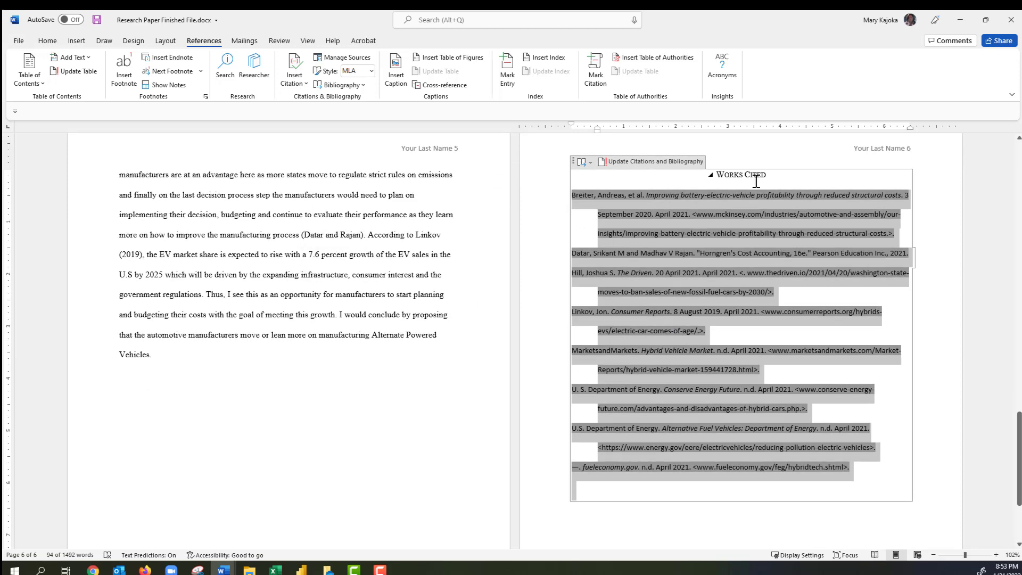
Deselect the Works Cited entries and scroll back up to the body text on pages 3 and 4.
click(774, 175)
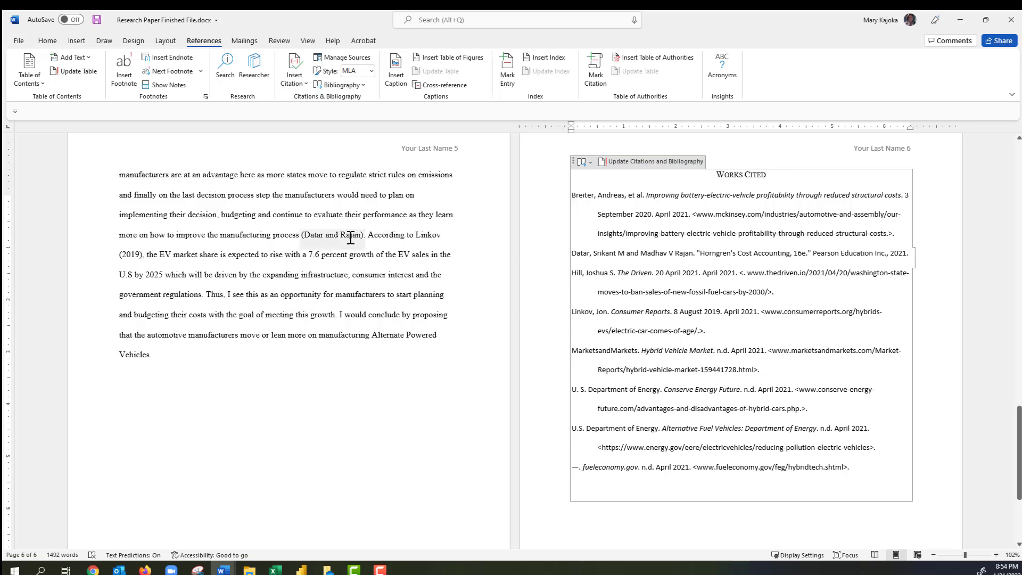
scroll(351, 237, up, 3)
scroll(350, 237, up, 3)
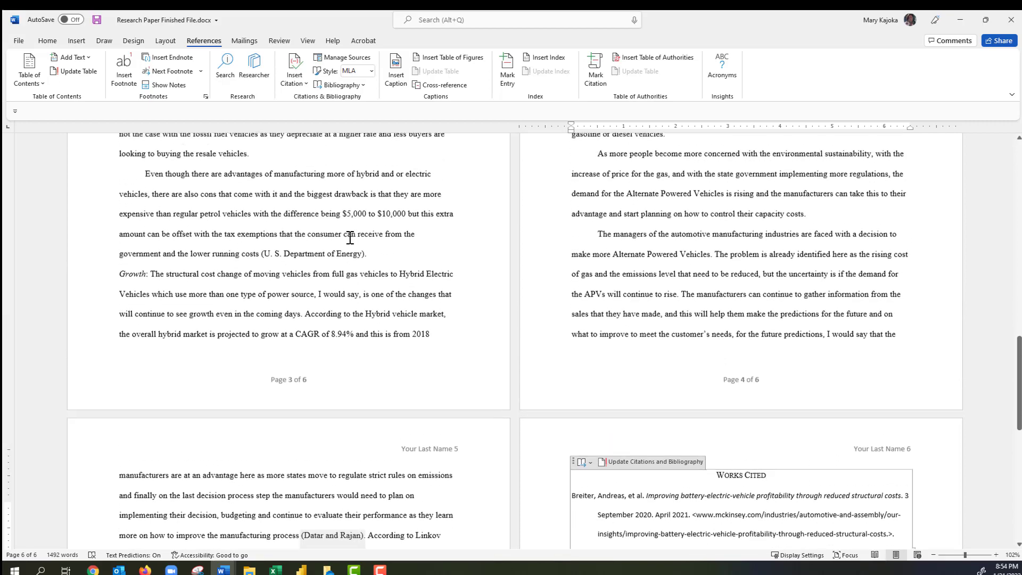
scroll(350, 237, up, 3)
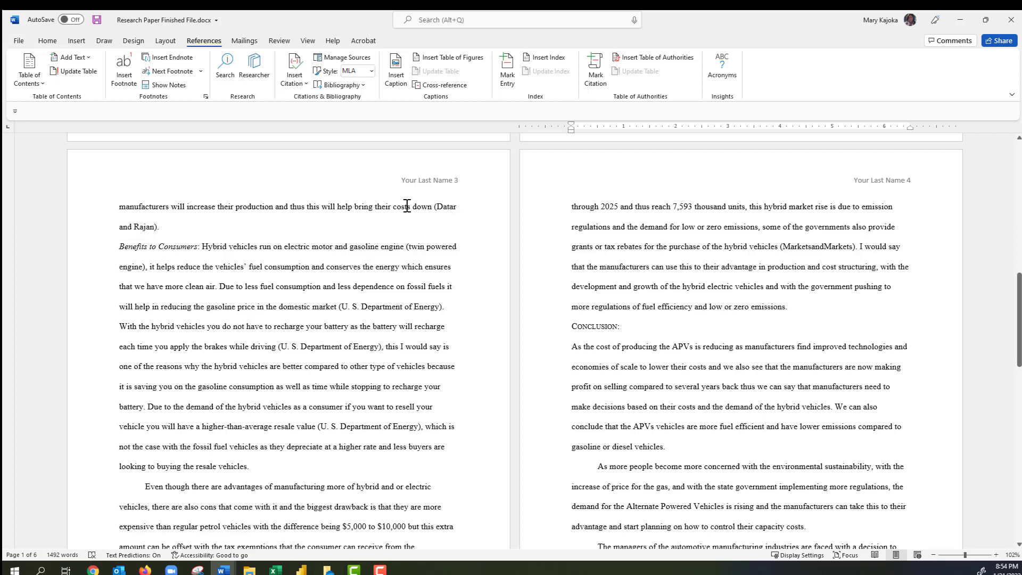
Convert the (Datar and Rajan) citation on page 3 to static text and delete it.
click(435, 207)
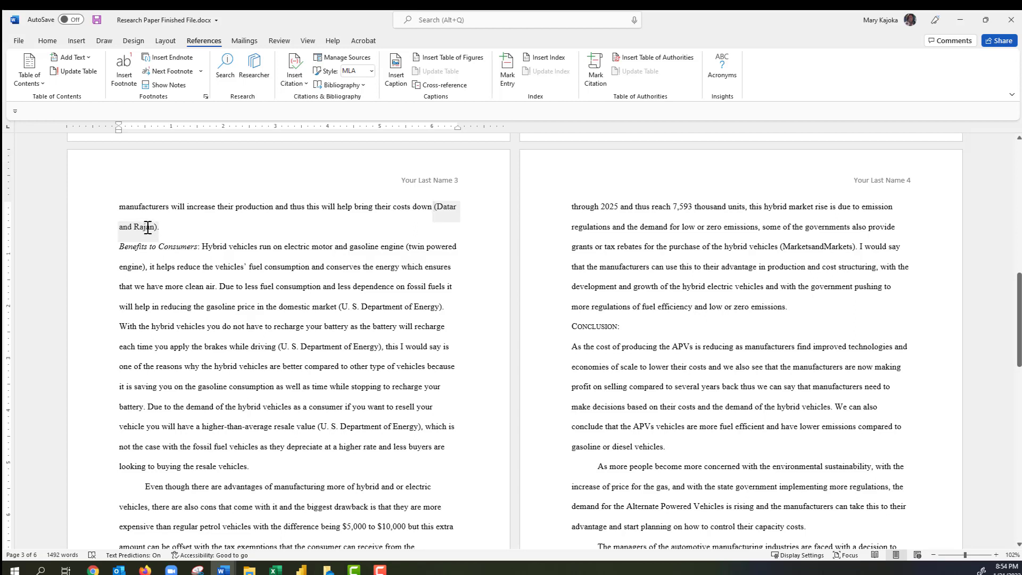
click(148, 227)
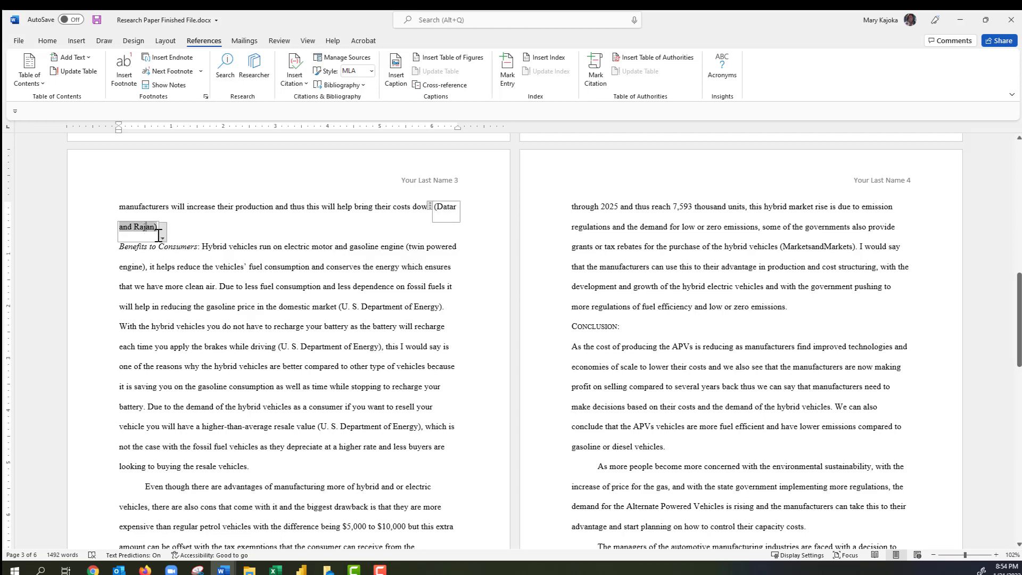
click(163, 239)
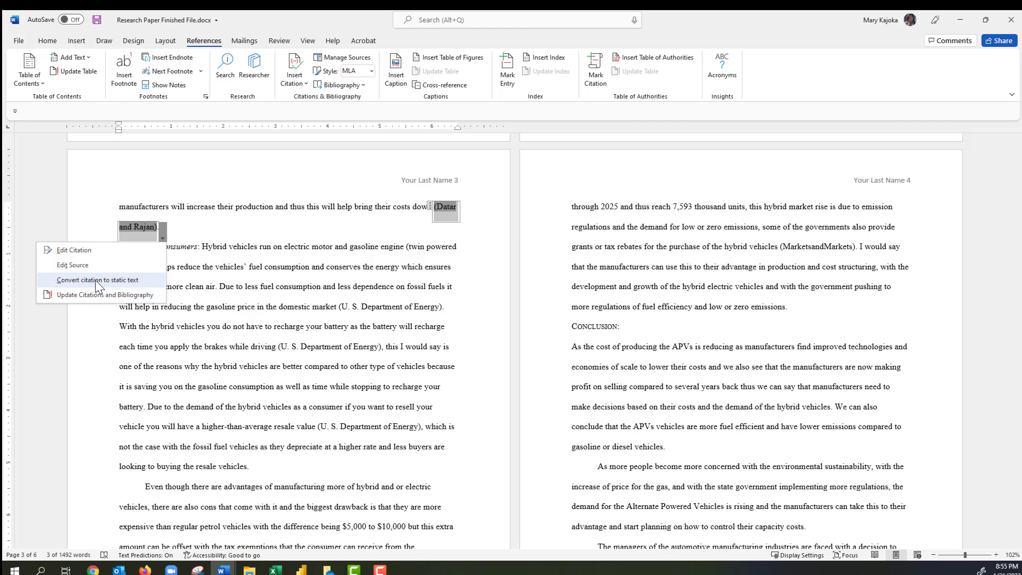
click(96, 282)
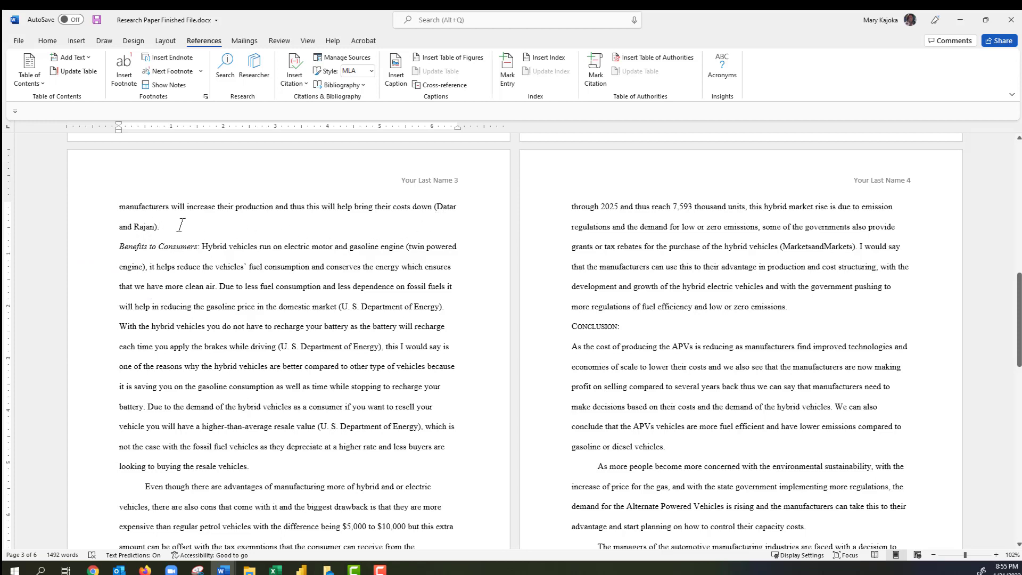
drag(429, 205, 428, 226)
key(Delete)
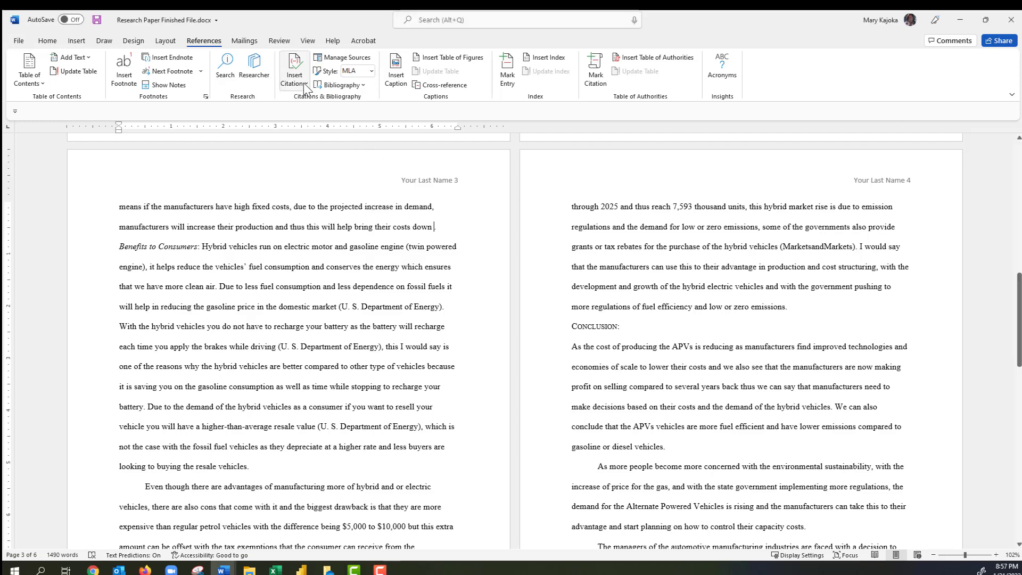
Create a Book Section source by Datar and Rajan, Horngren's Cost Accounting, 16e, and cite it.
click(306, 85)
click(314, 336)
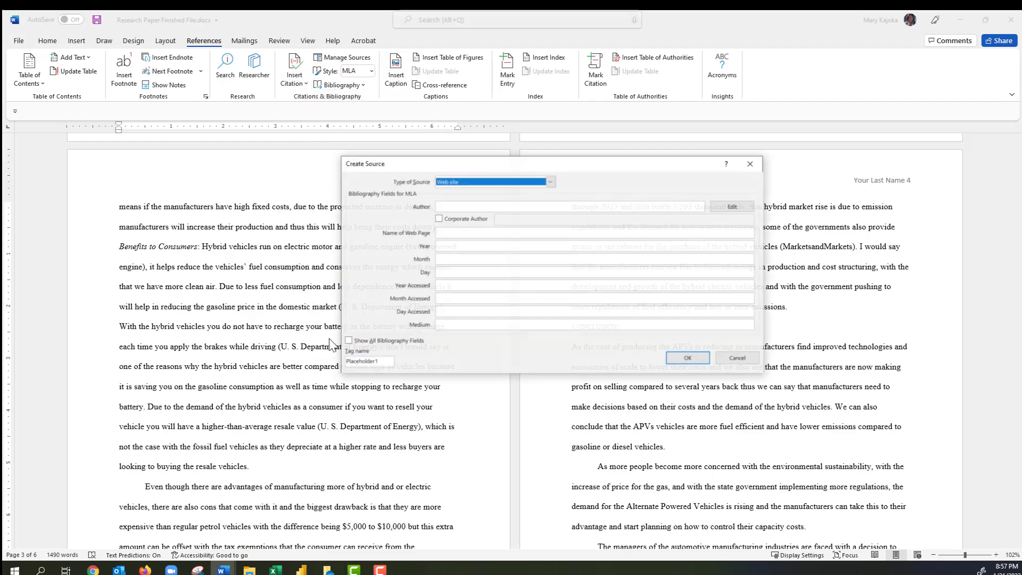
click(550, 182)
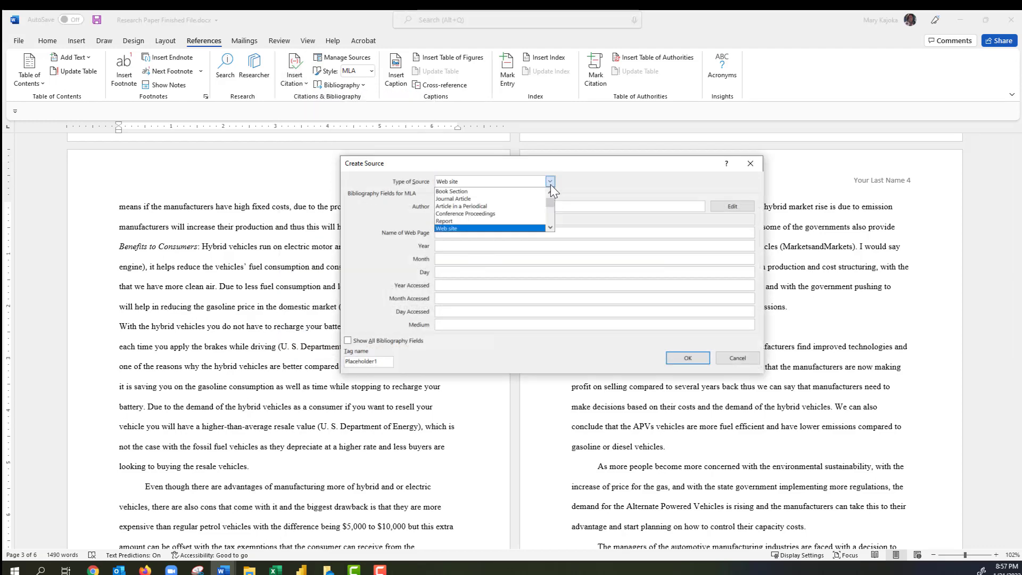
click(466, 192)
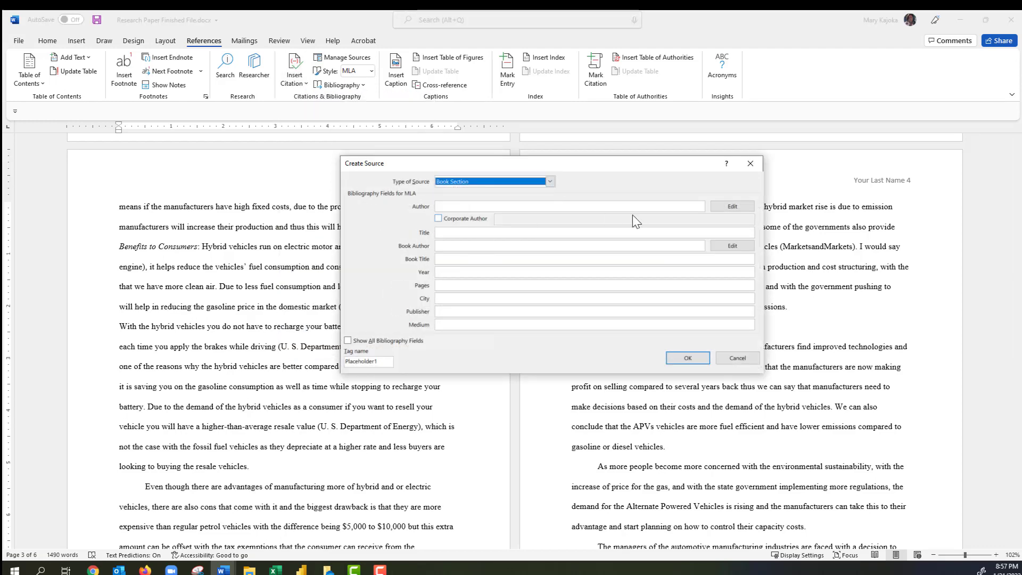
click(722, 206)
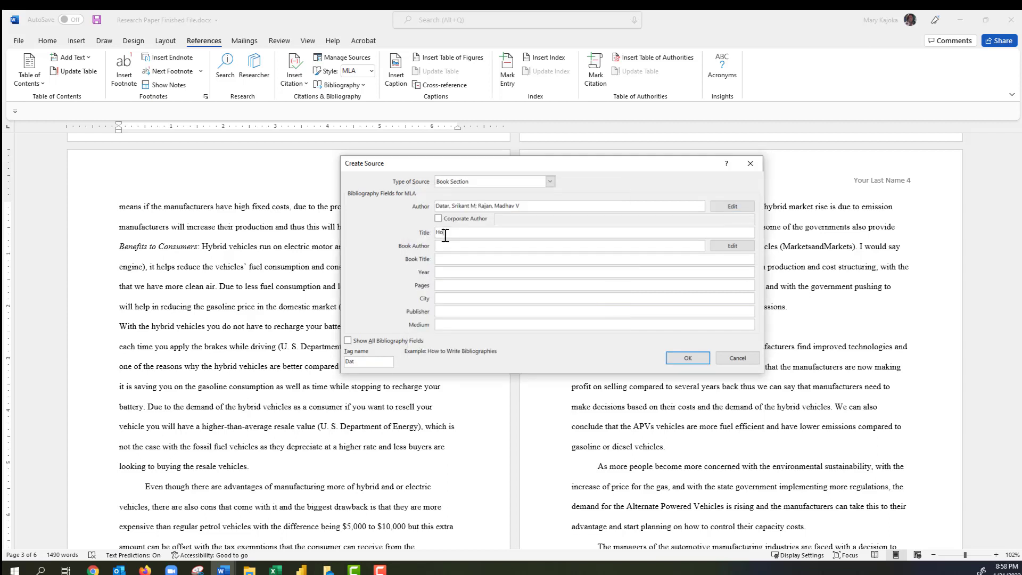
text(rngren's Cost Accounting, 16e)
click(444, 286)
click(446, 312)
click(681, 357)
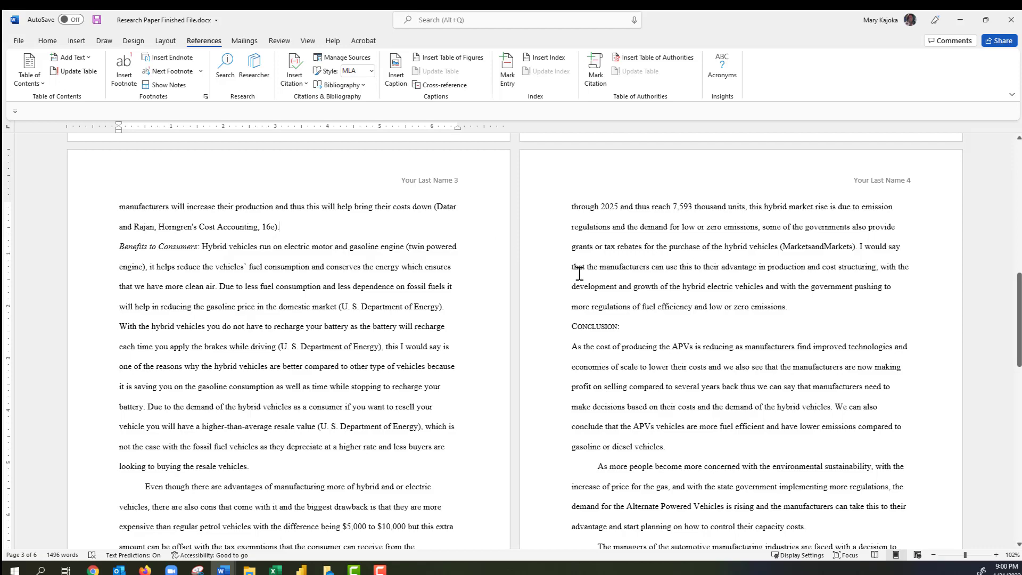
scroll(600, 274, down, 6)
scroll(600, 273, down, 5)
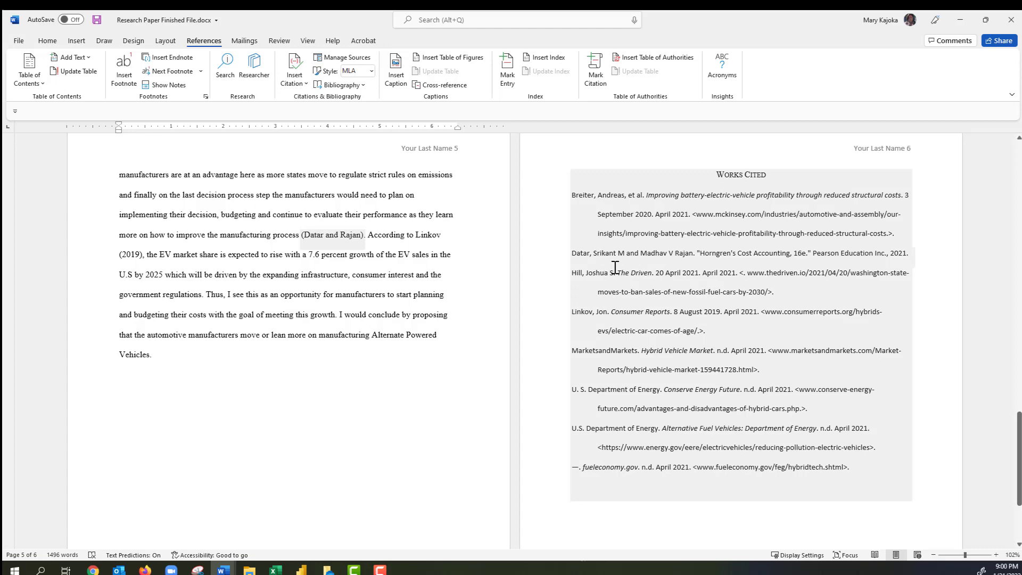
scroll(601, 267, up, 1)
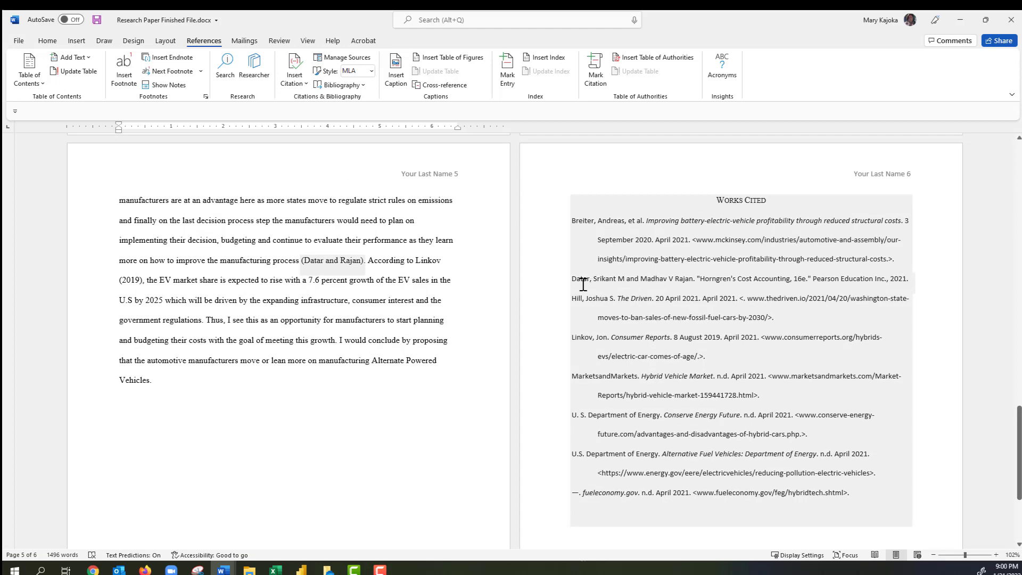
scroll(601, 267, up, 3)
Edit the new citation to suppress the title and add page 29, giving (Datar and Rajan 29).
scroll(585, 290, up, 11)
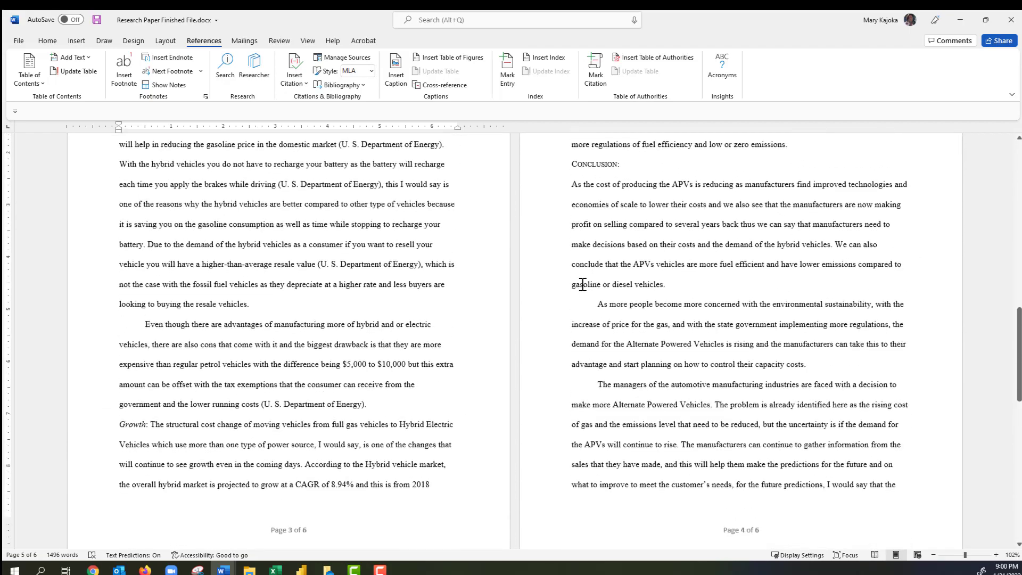
scroll(583, 285, up, 1)
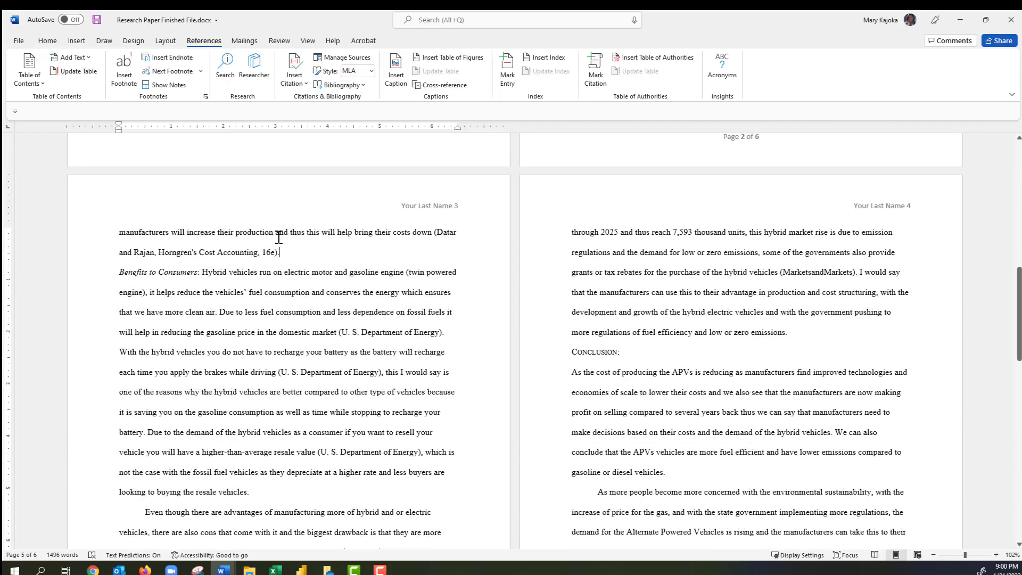
click(259, 253)
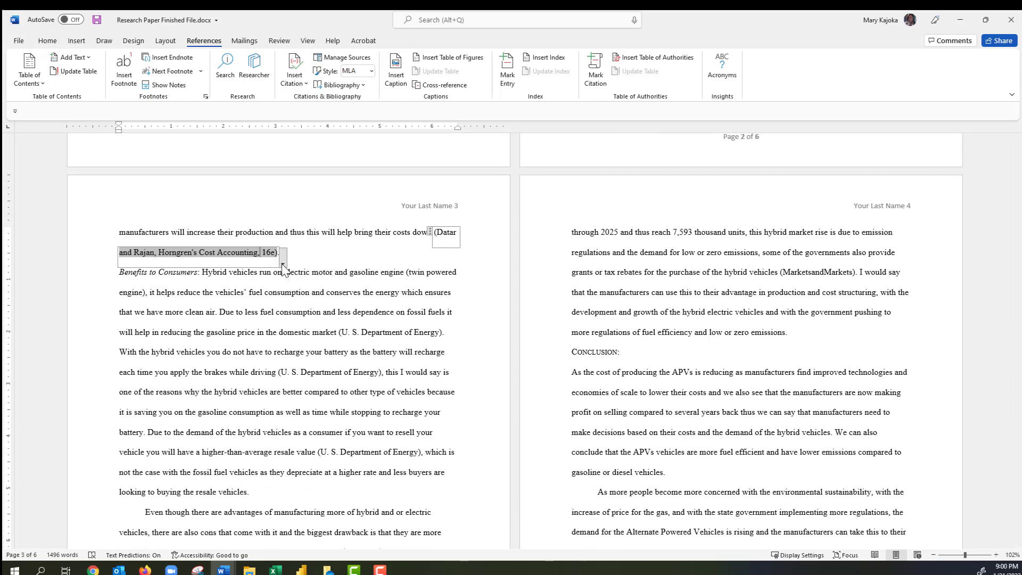
click(282, 264)
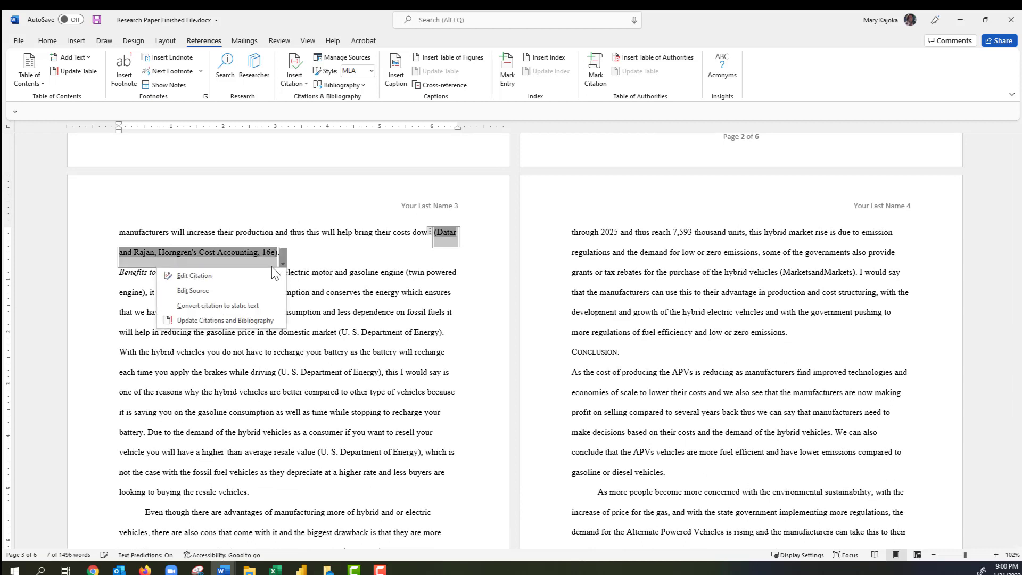
click(196, 276)
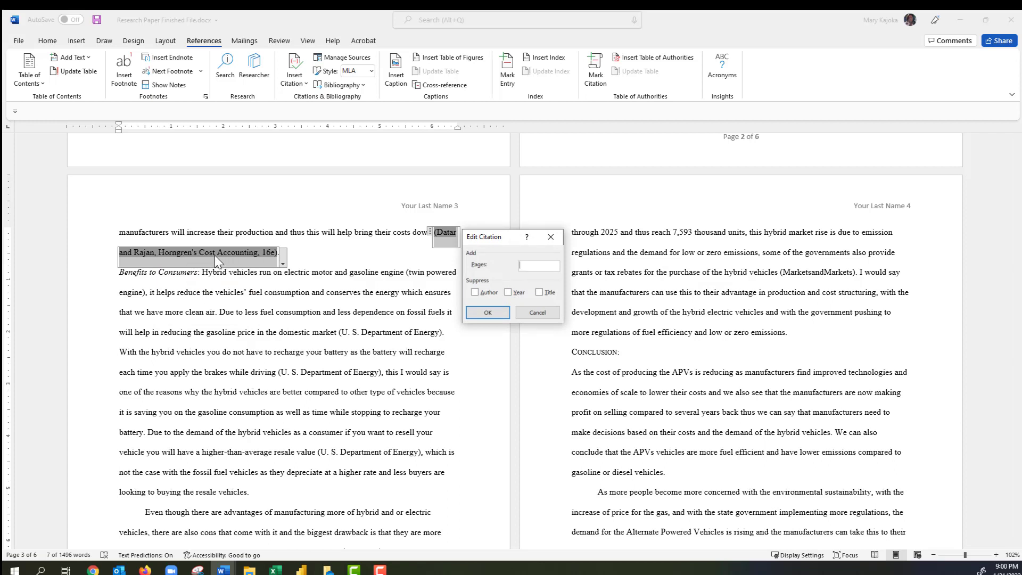
click(539, 293)
click(525, 266)
click(496, 313)
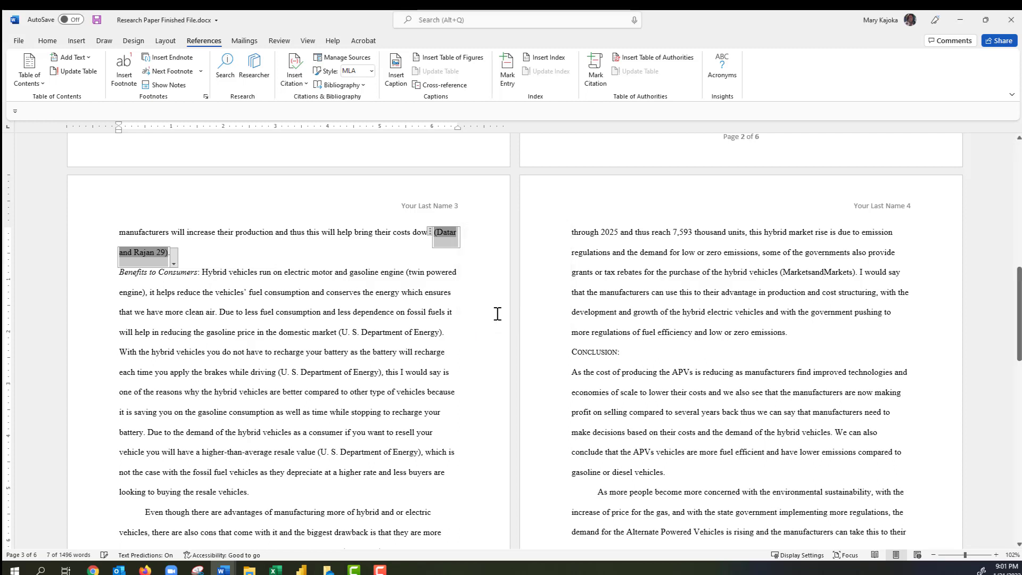
click(169, 253)
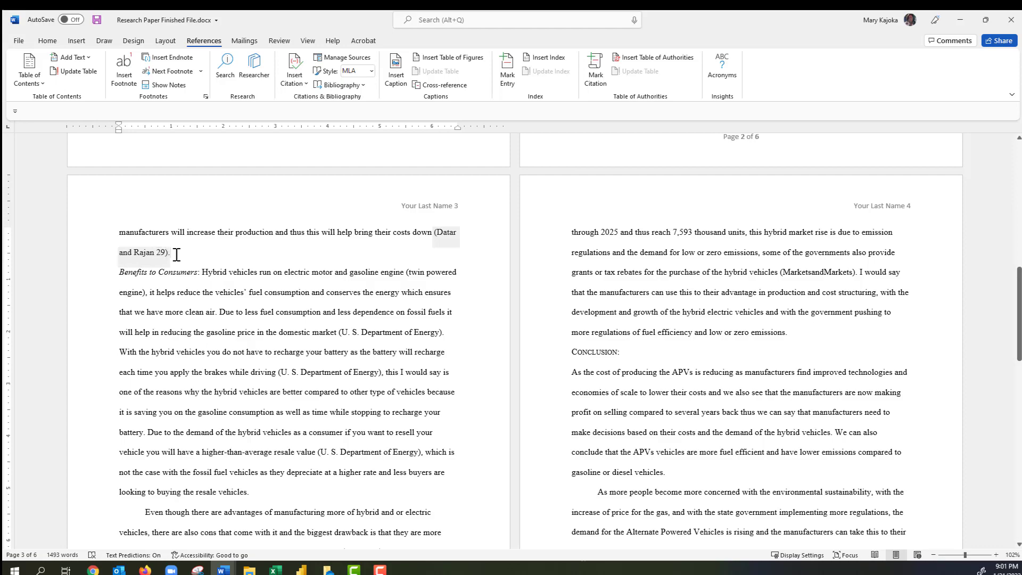
Update the Works Cited bibliography so the Horngren's Cost Accounting, 16e entry appears.
scroll(617, 314, down, 6)
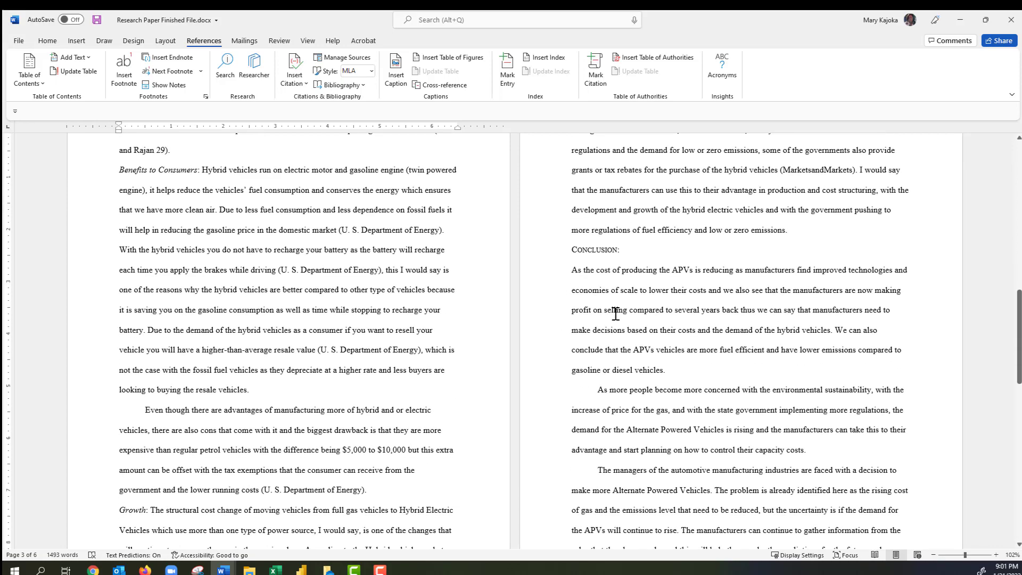
scroll(616, 314, down, 3)
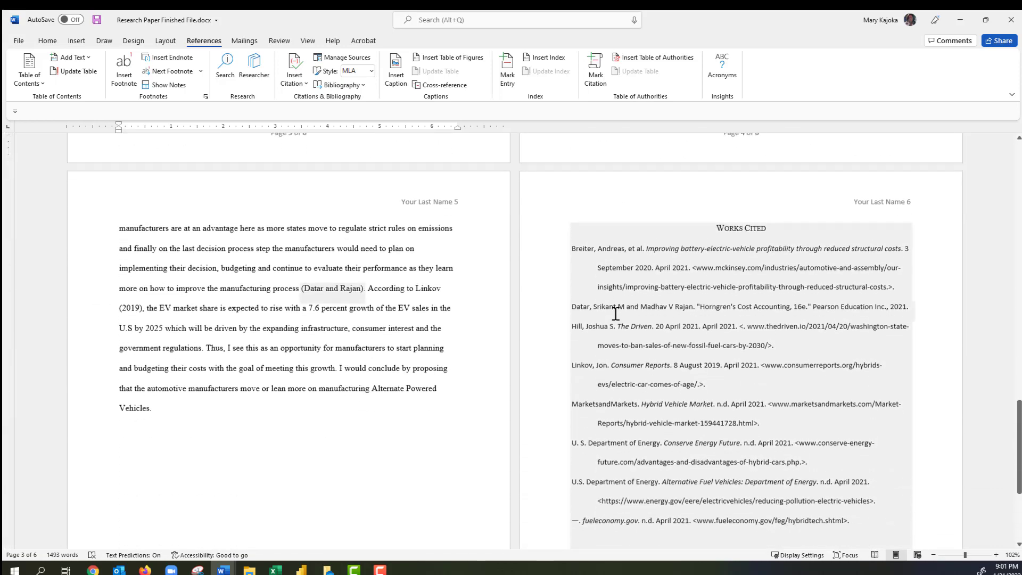
click(644, 226)
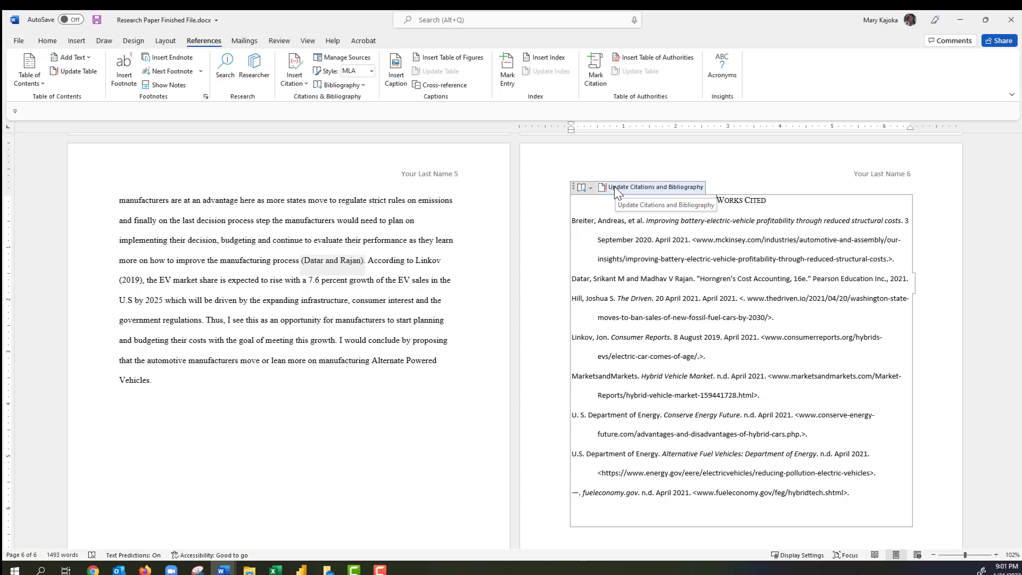
click(614, 186)
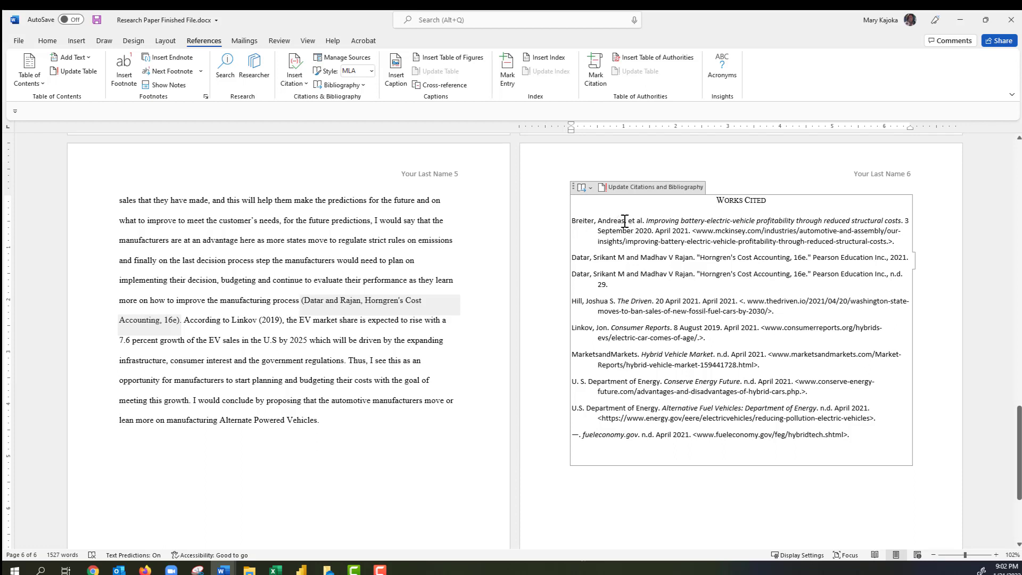
click(602, 222)
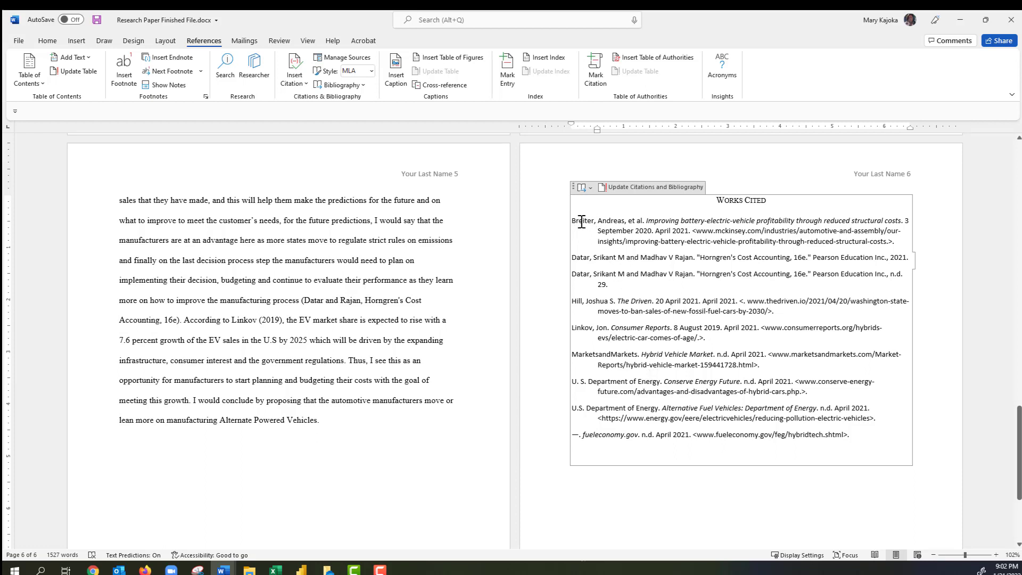
Reapply 0 pt space after and Double line spacing to all the updated Works Cited entries.
drag(572, 220, 851, 437)
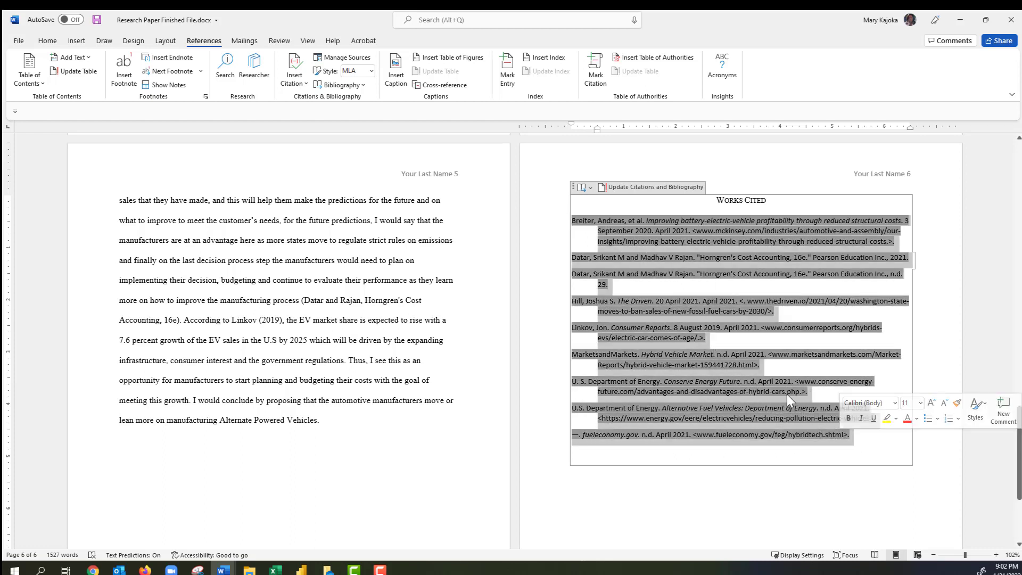
right_click(663, 229)
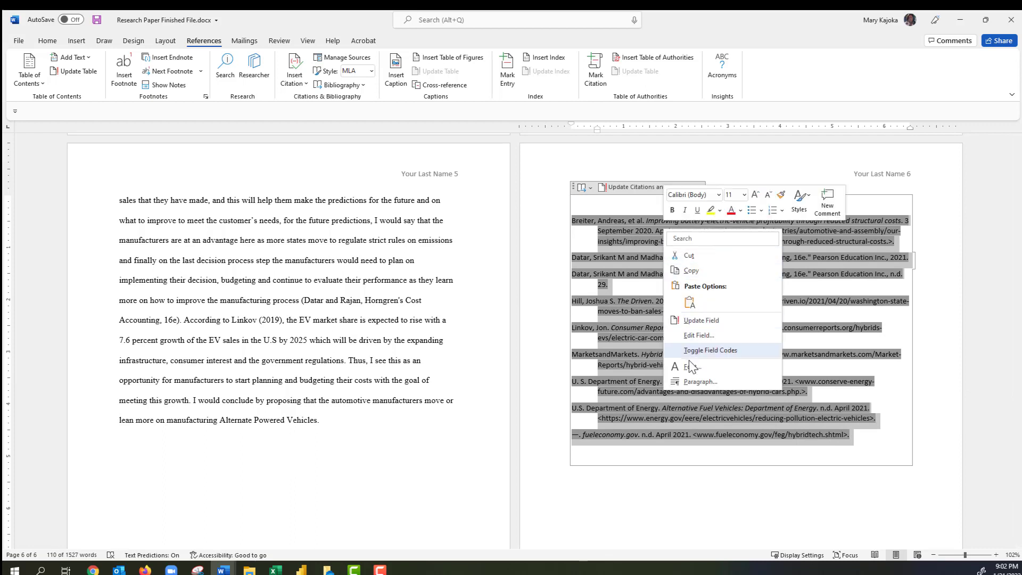
click(695, 382)
click(765, 395)
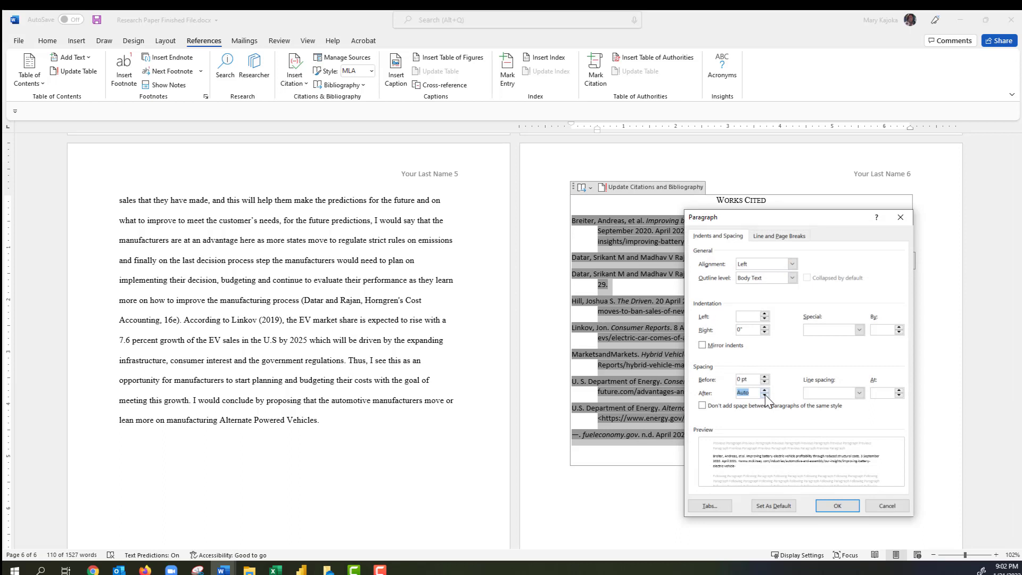
click(765, 390)
click(858, 393)
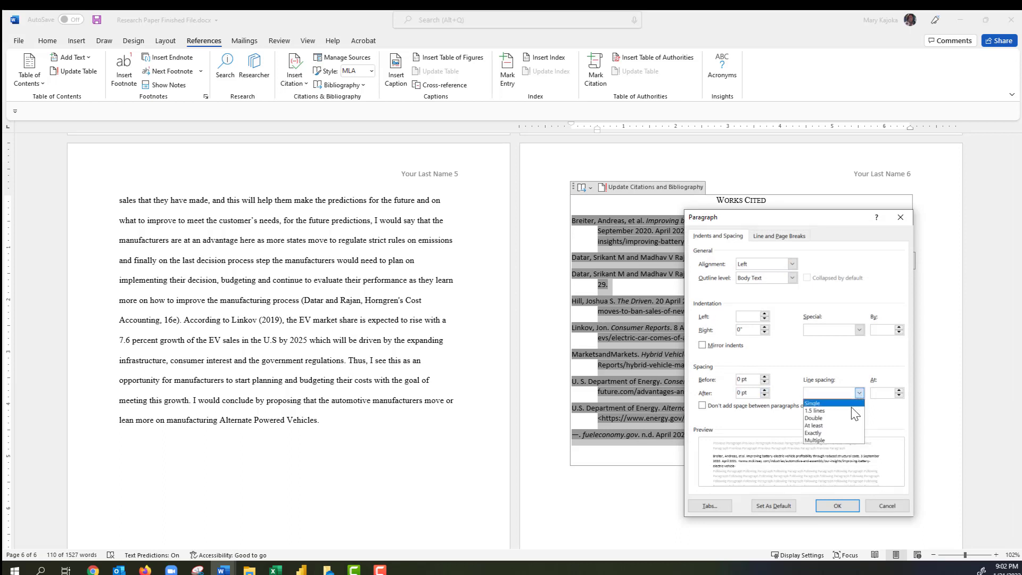
click(830, 419)
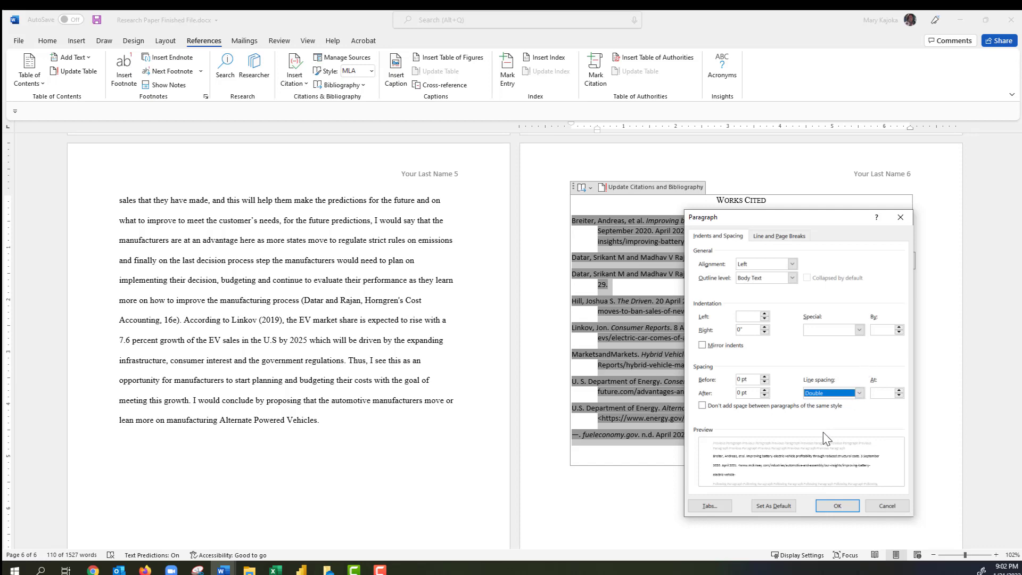
click(837, 505)
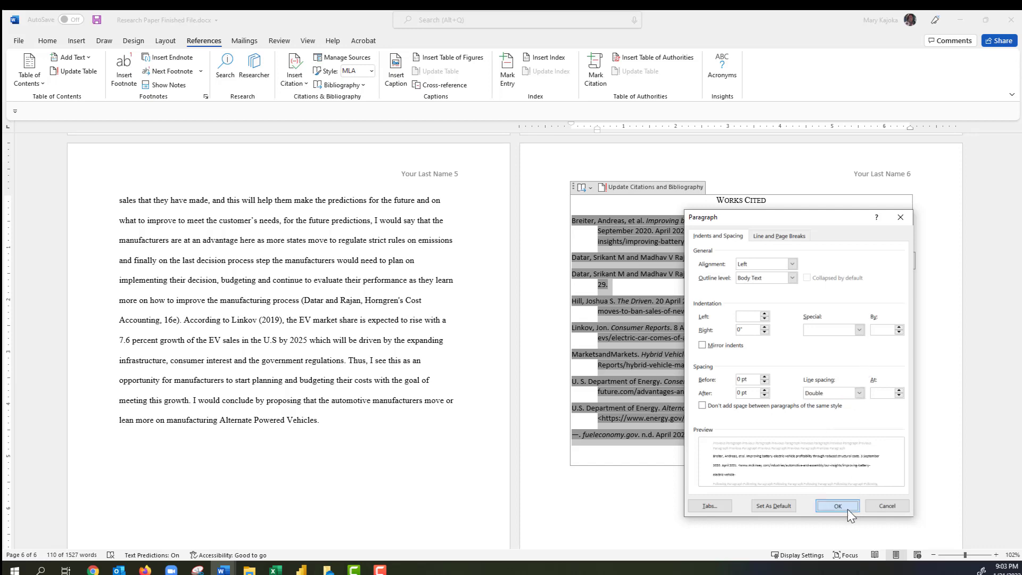
scroll(684, 318, down, 3)
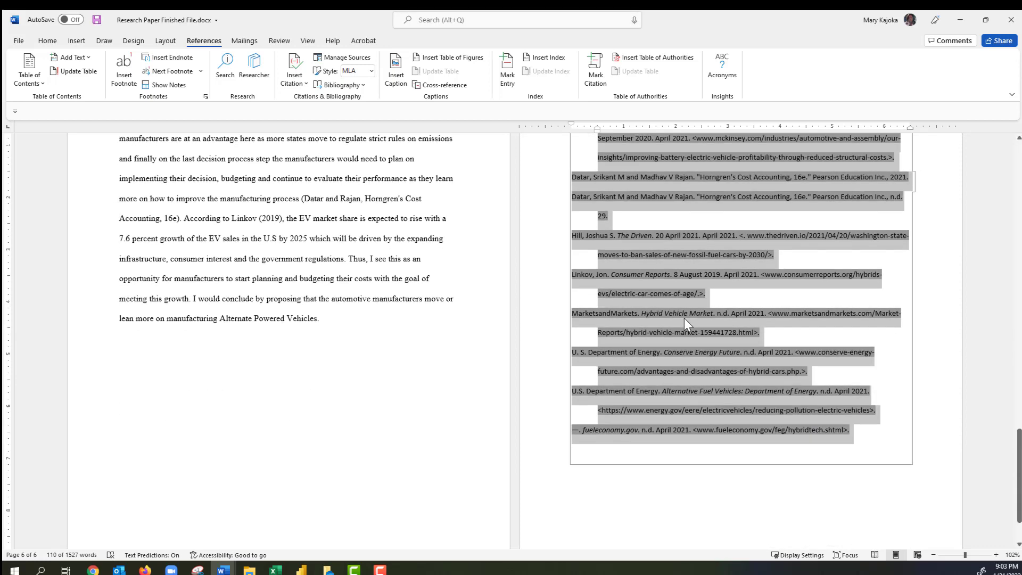
scroll(684, 346, up, 4)
scroll(373, 404, down, 6)
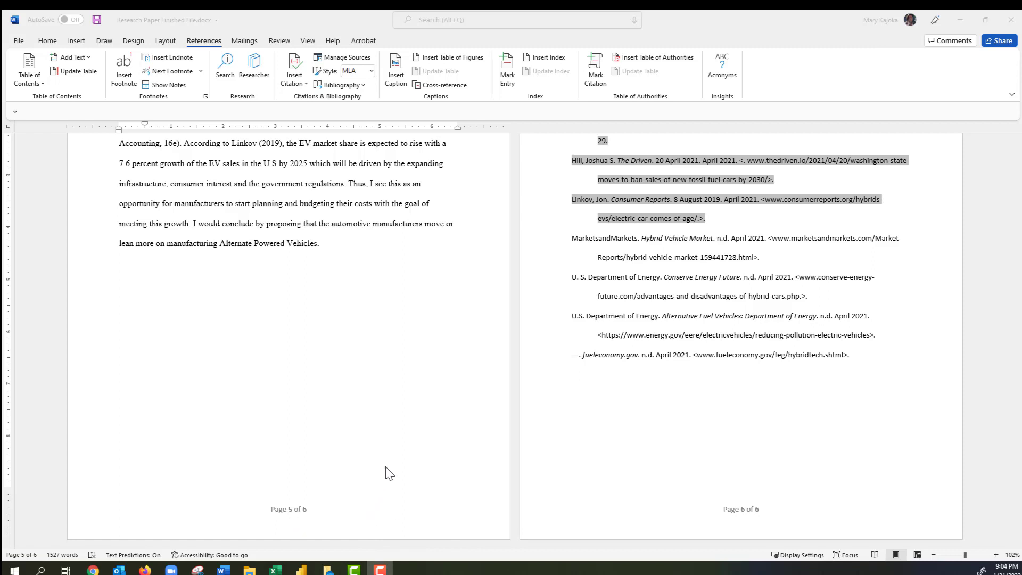
click(339, 255)
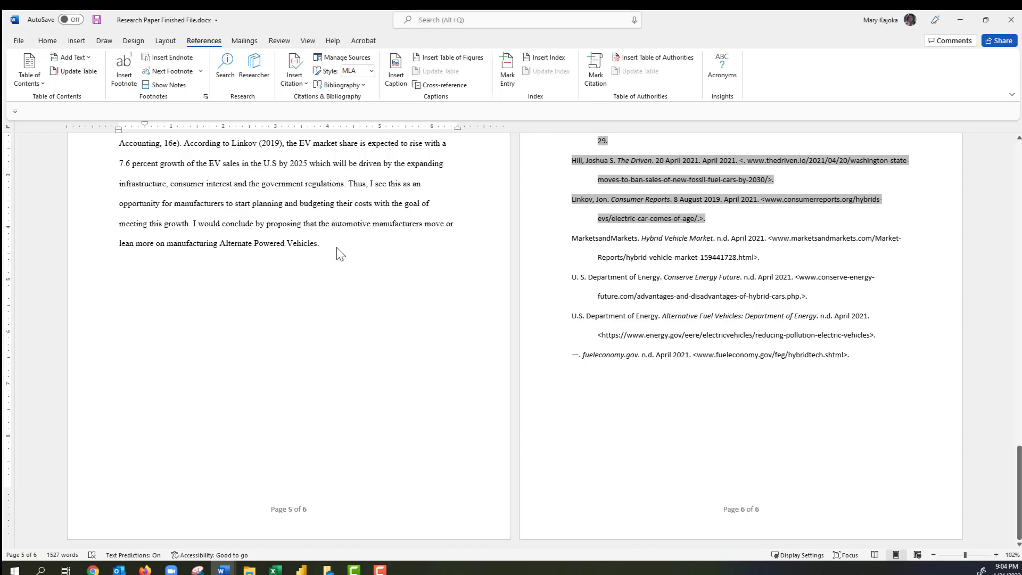
key(ctrl+Home)
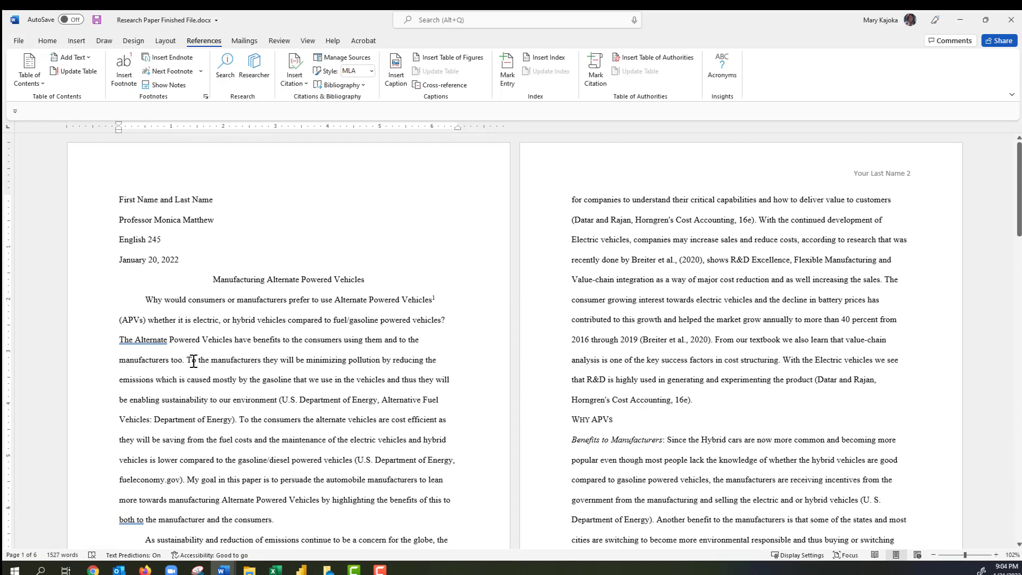
scroll(202, 361, down, 2)
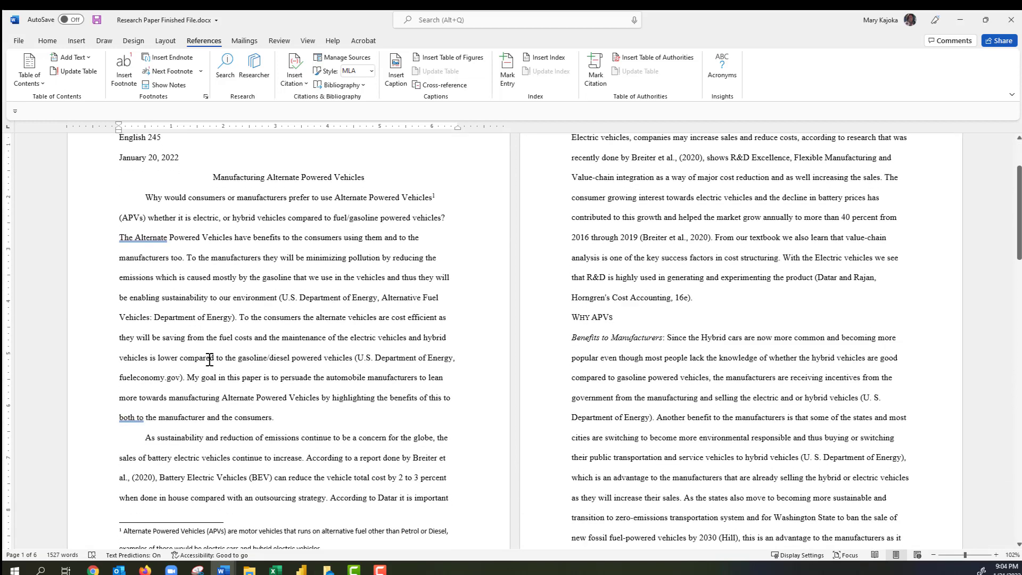
scroll(210, 359, up, 2)
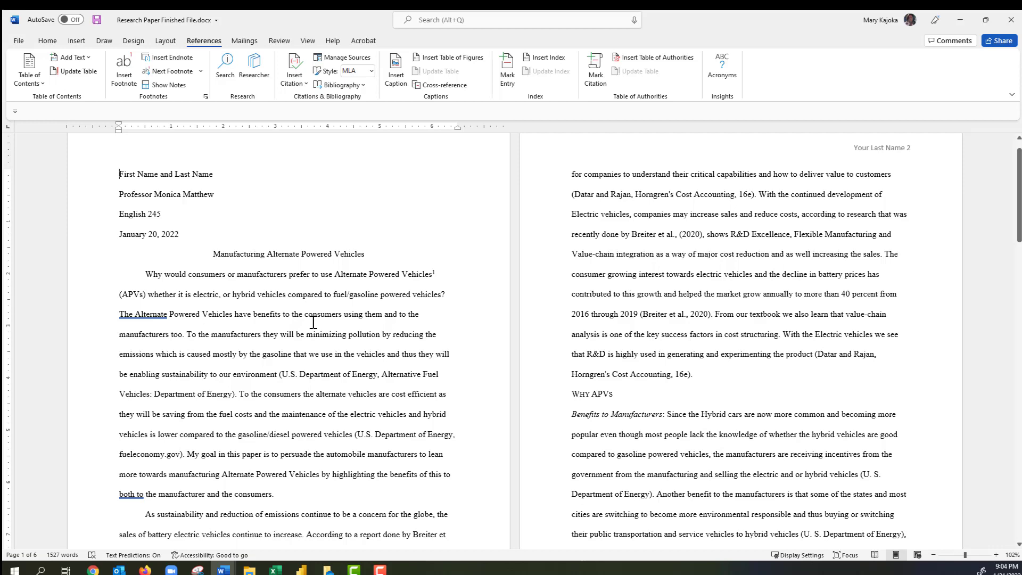
Run Editor and accept the grammar fixes to 'Alternate Powered Vehicles' and 'both the manufacturer'.
key(F7)
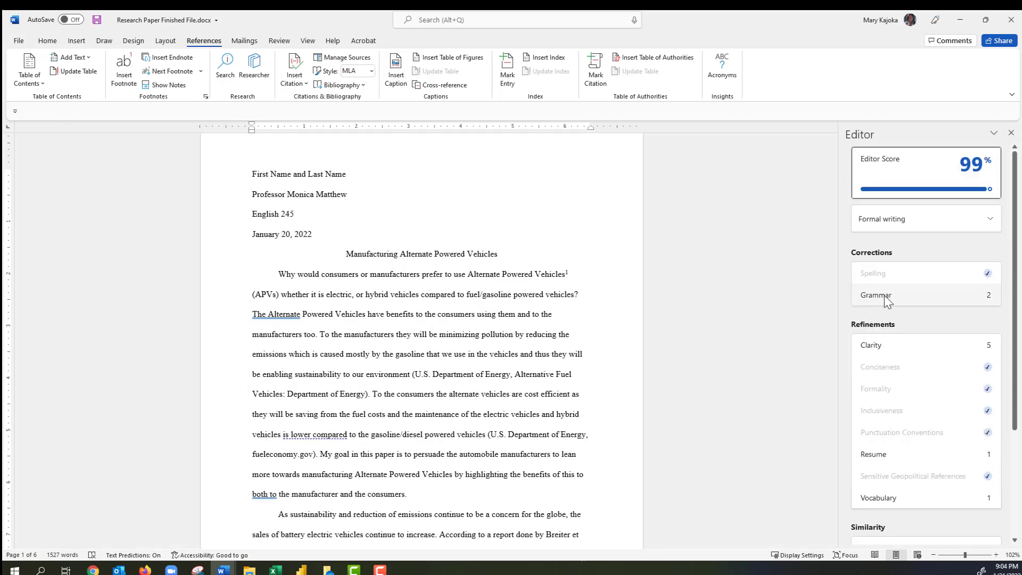
click(886, 302)
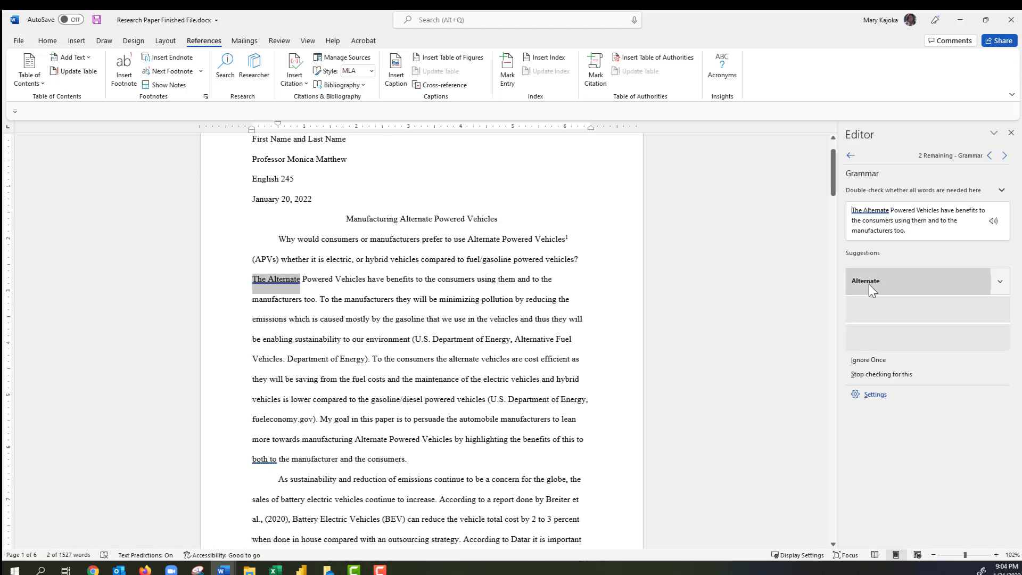
click(873, 283)
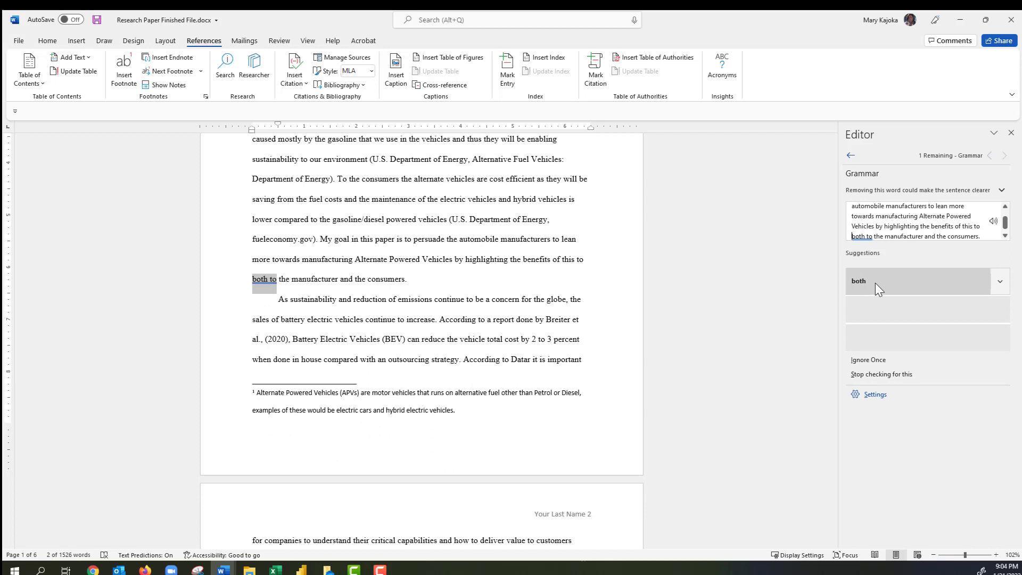
click(876, 283)
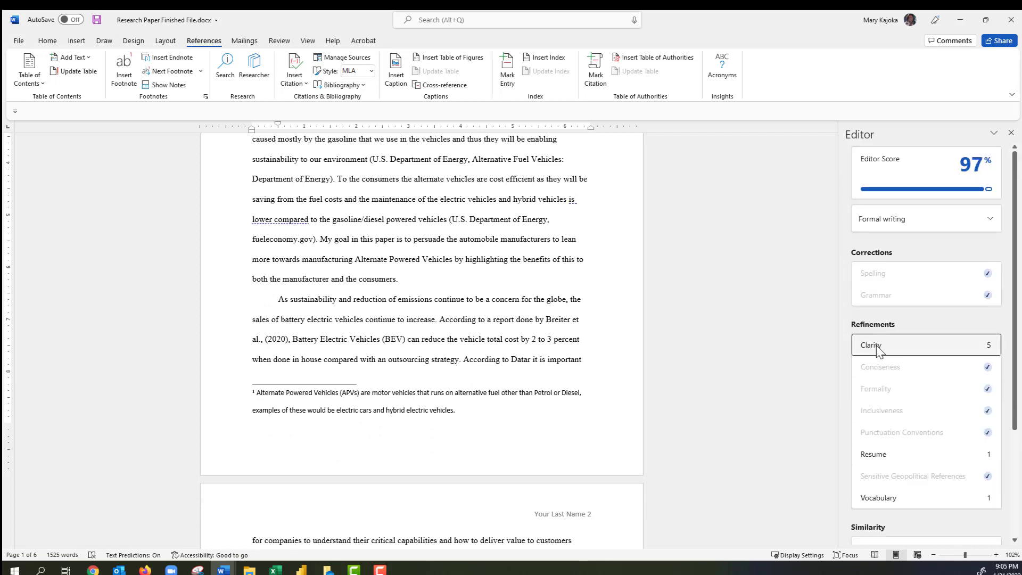
Ignore all five Clarity suggestions, confirm the review is complete, and close Editor.
click(876, 346)
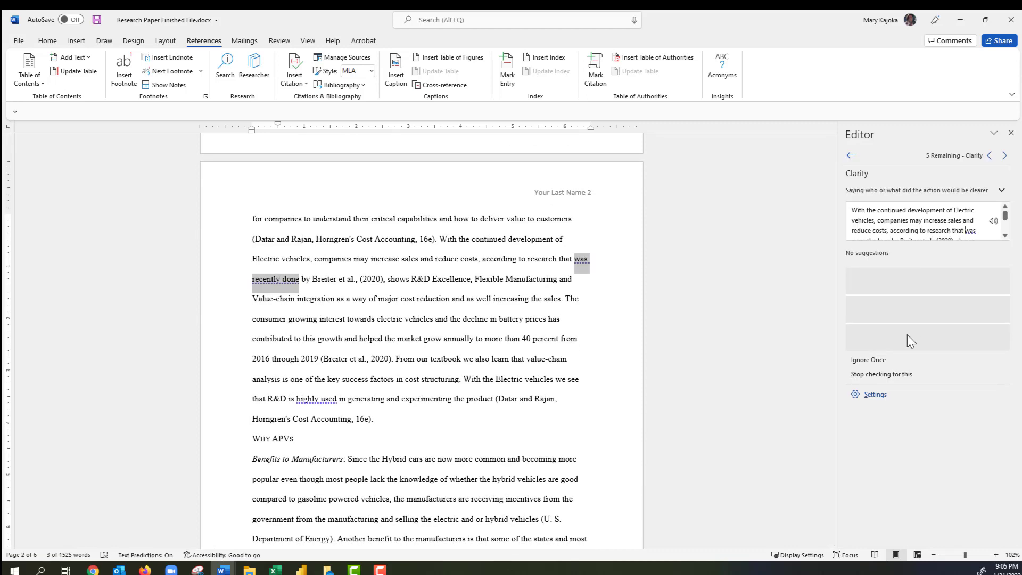
click(867, 359)
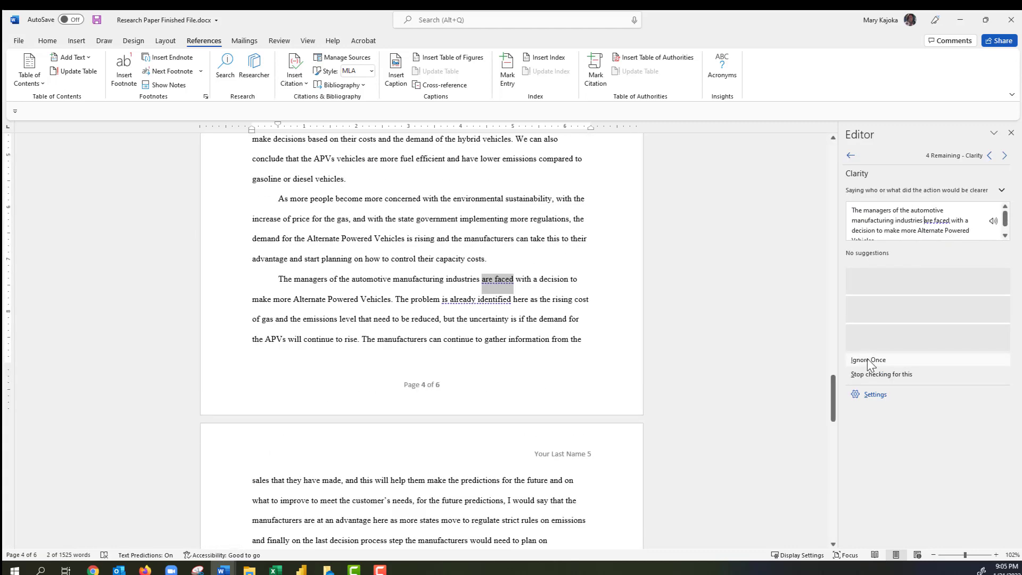
click(867, 359)
click(867, 359)
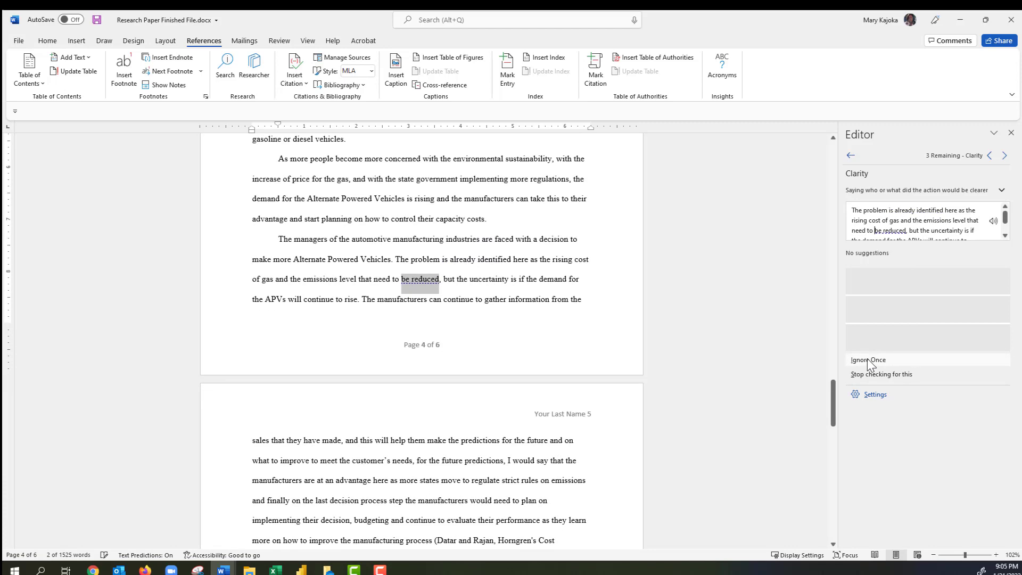
click(869, 363)
click(870, 365)
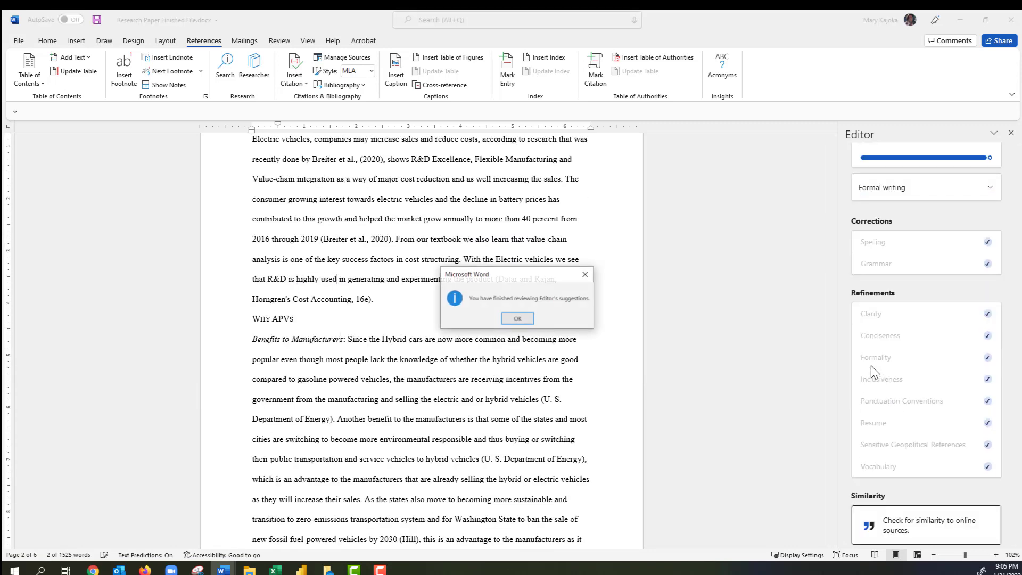
click(518, 319)
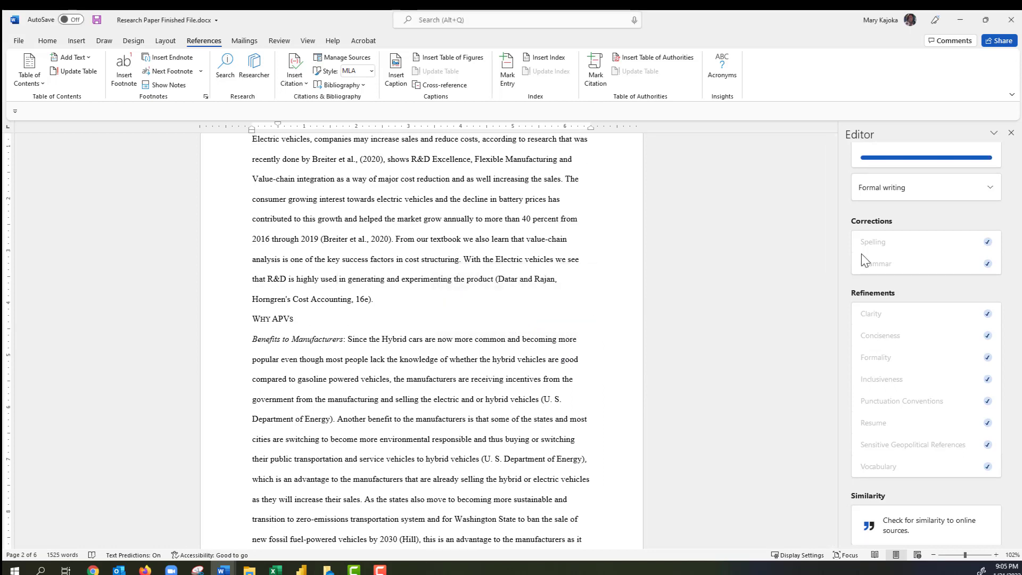
click(1010, 133)
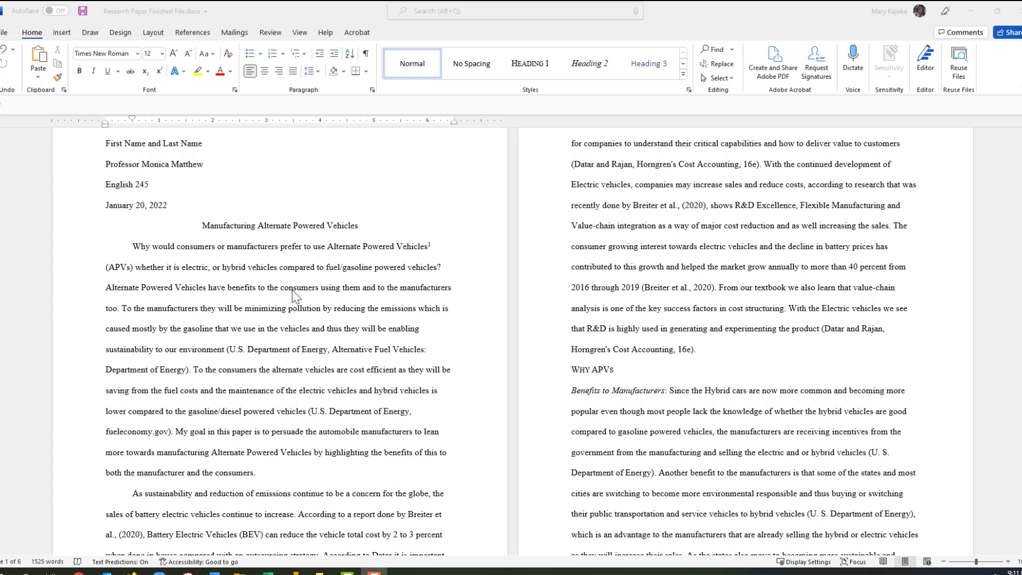
In Print settings, leave the Pages box empty to print everything and choose Print One Sided.
key(ctrl+p)
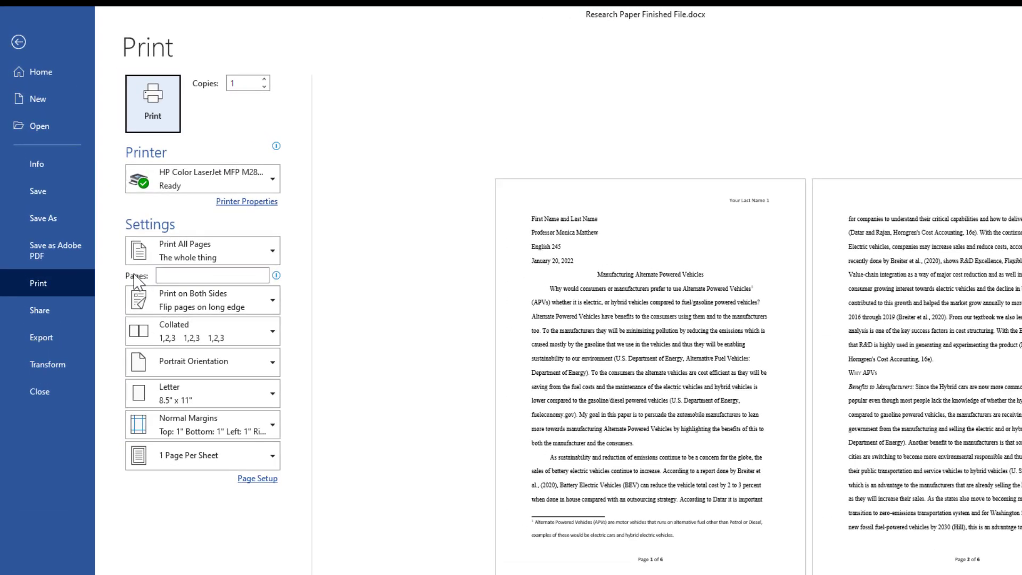
click(168, 276)
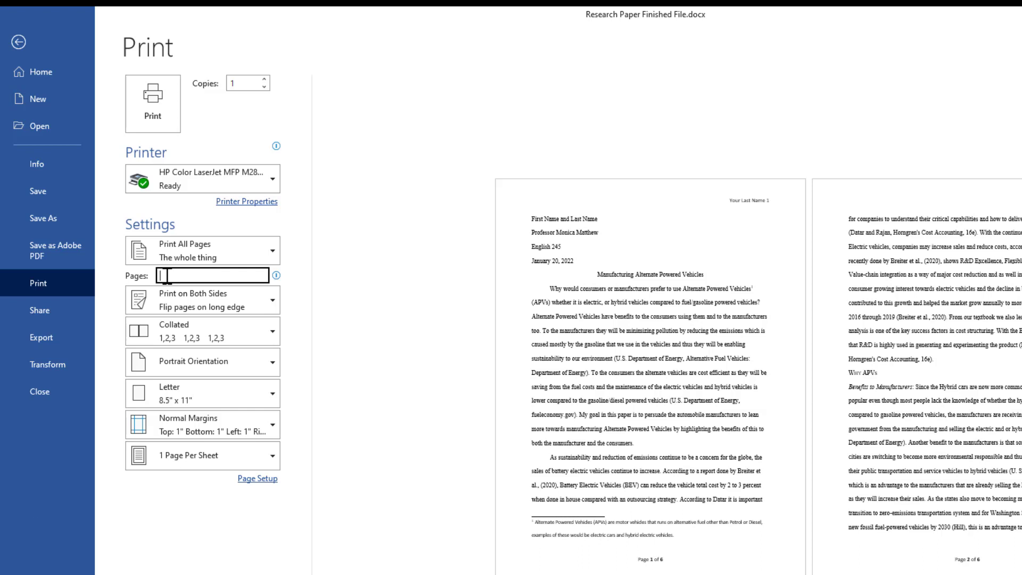
text(2,4)
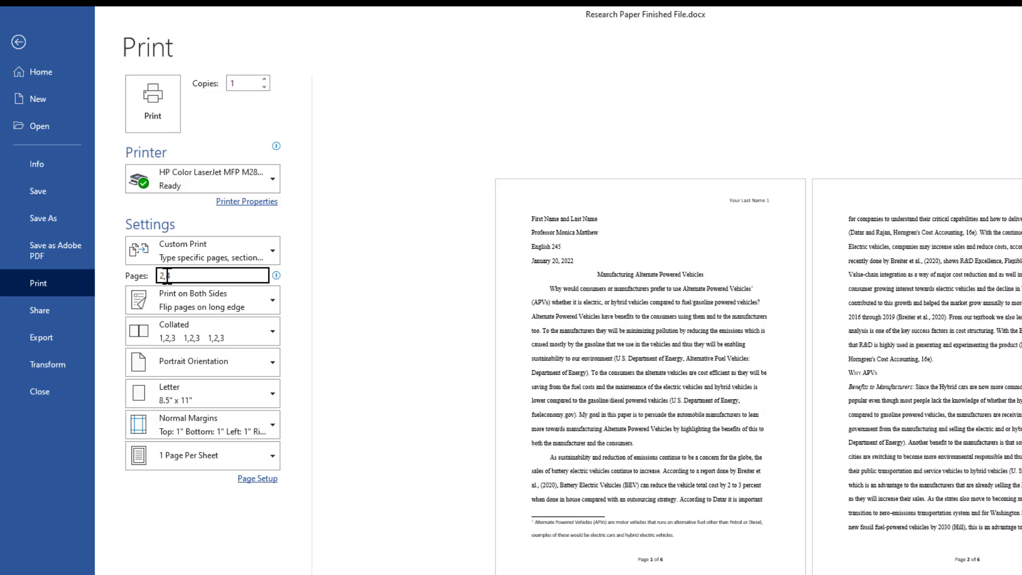
text(,6)
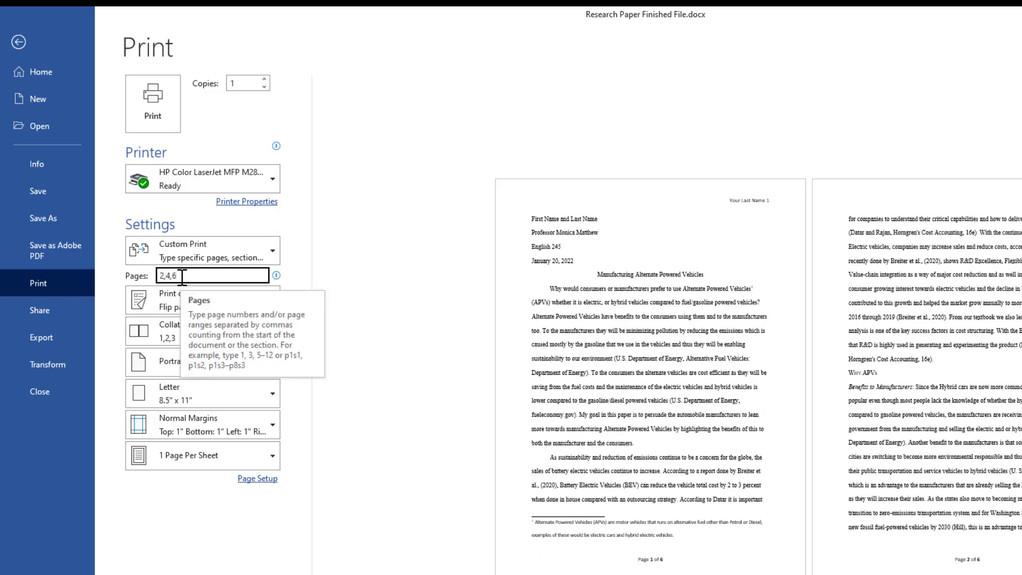
key(BackSpace)
key(BackSpace)
key(BackSpace)
key(BackSpace)
key(BackSpace)
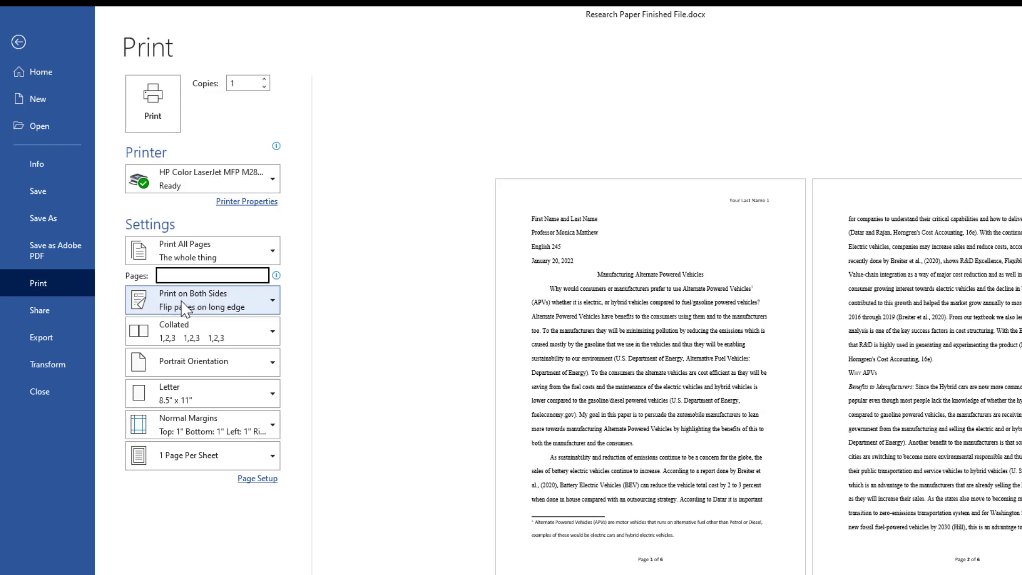
click(273, 301)
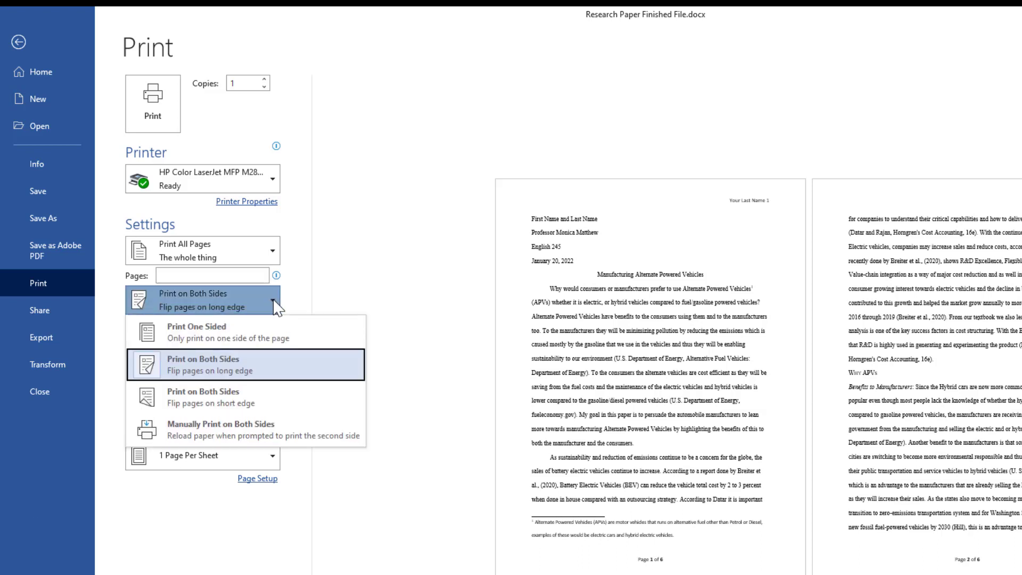
click(239, 344)
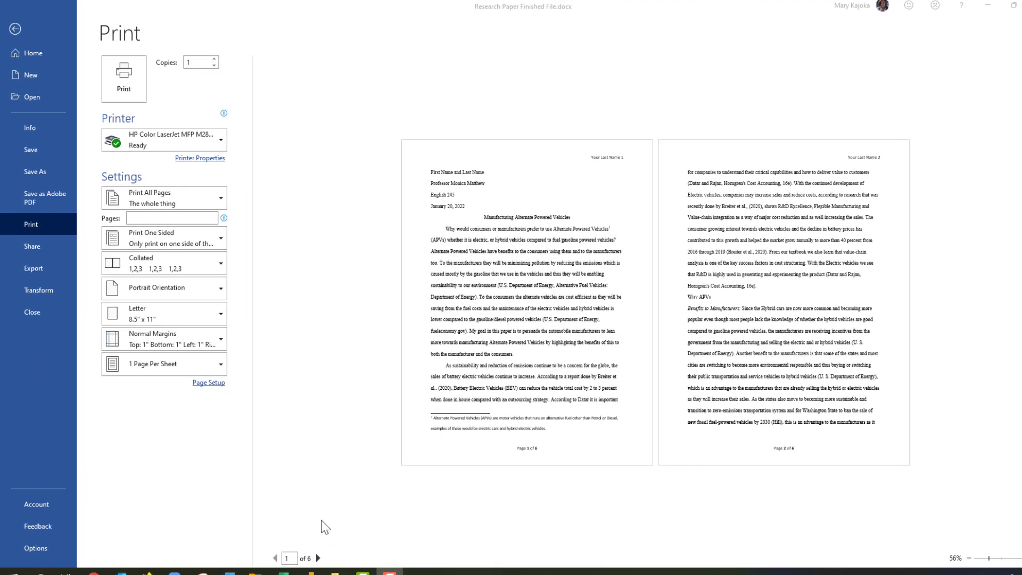
Page through the preview to page 6 and back to page 1, then return to editing.
click(318, 558)
click(317, 558)
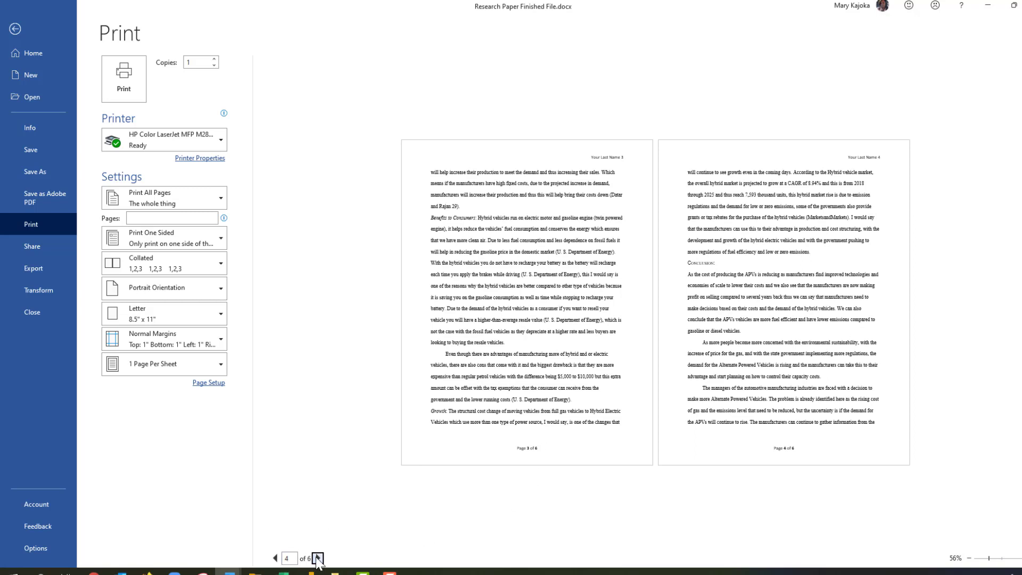
click(318, 558)
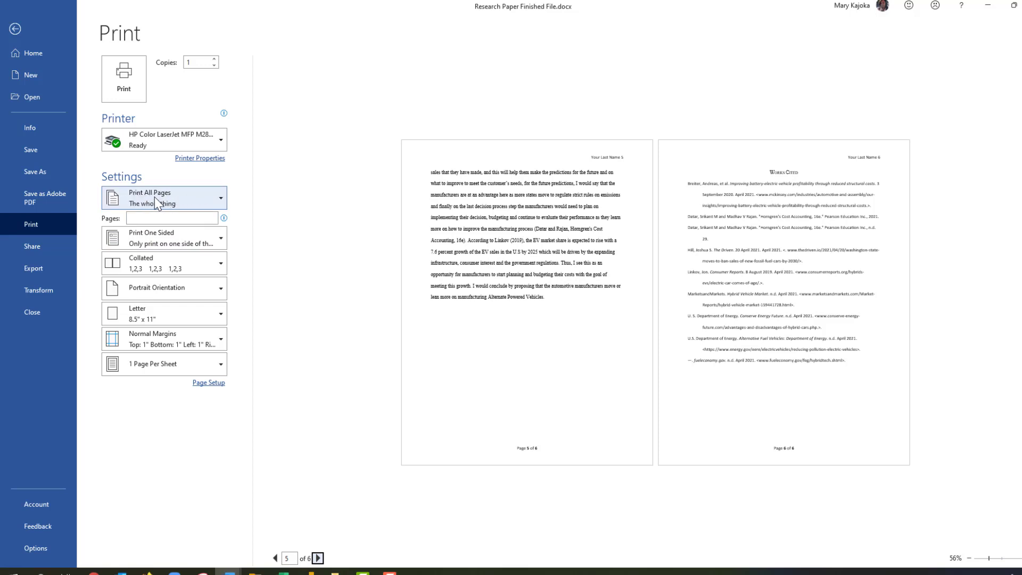
click(221, 204)
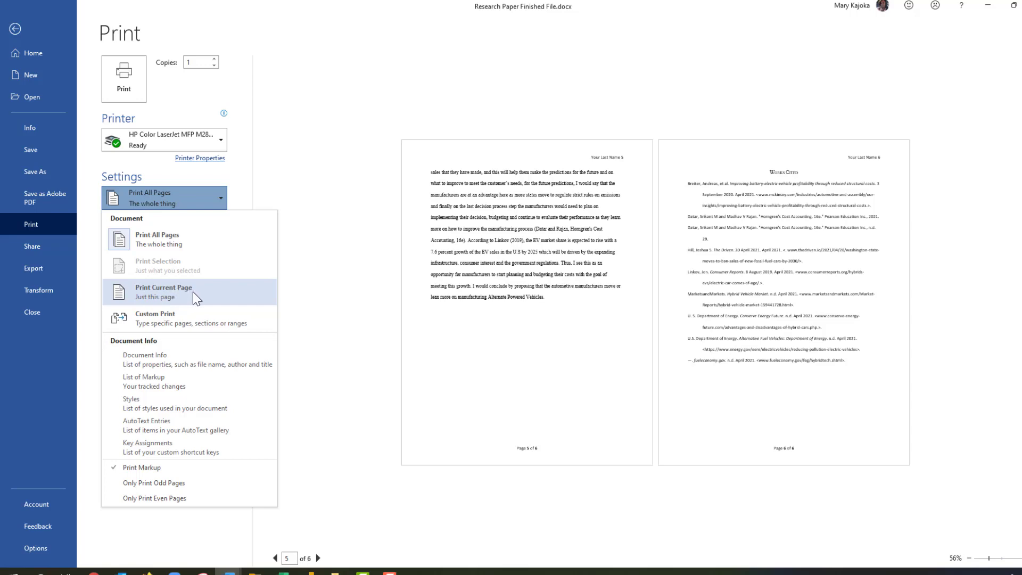
click(331, 228)
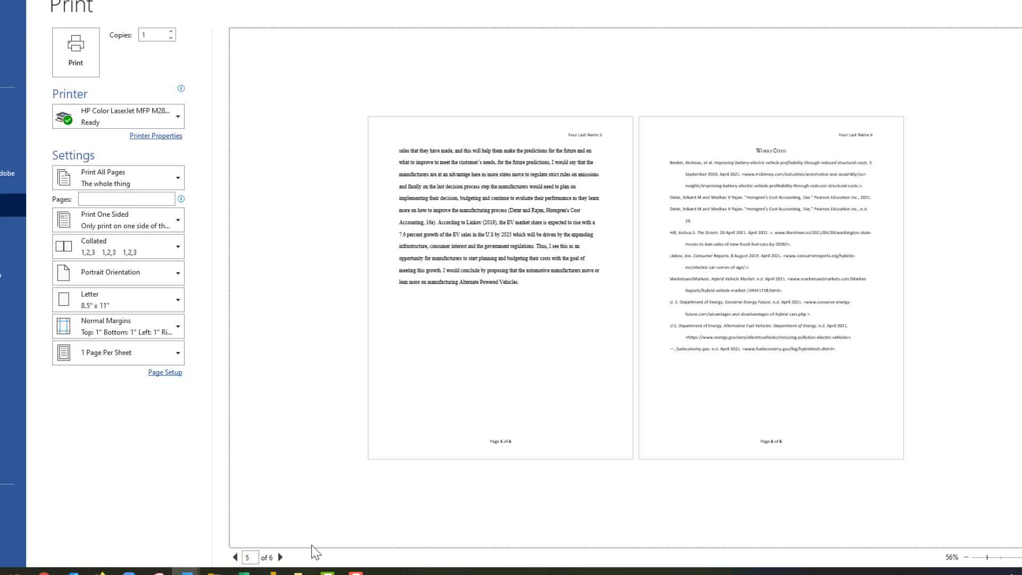
click(234, 556)
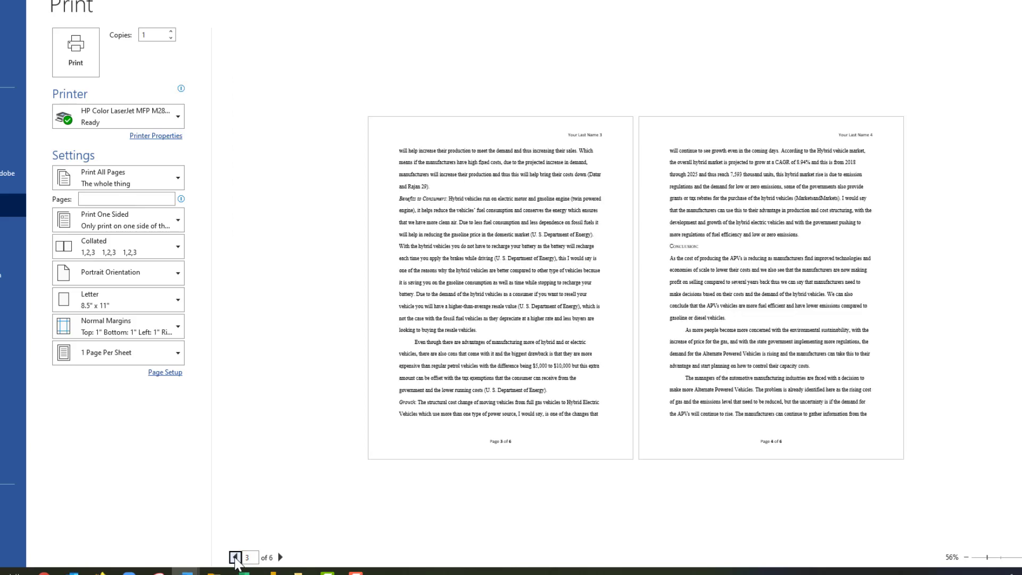
click(235, 556)
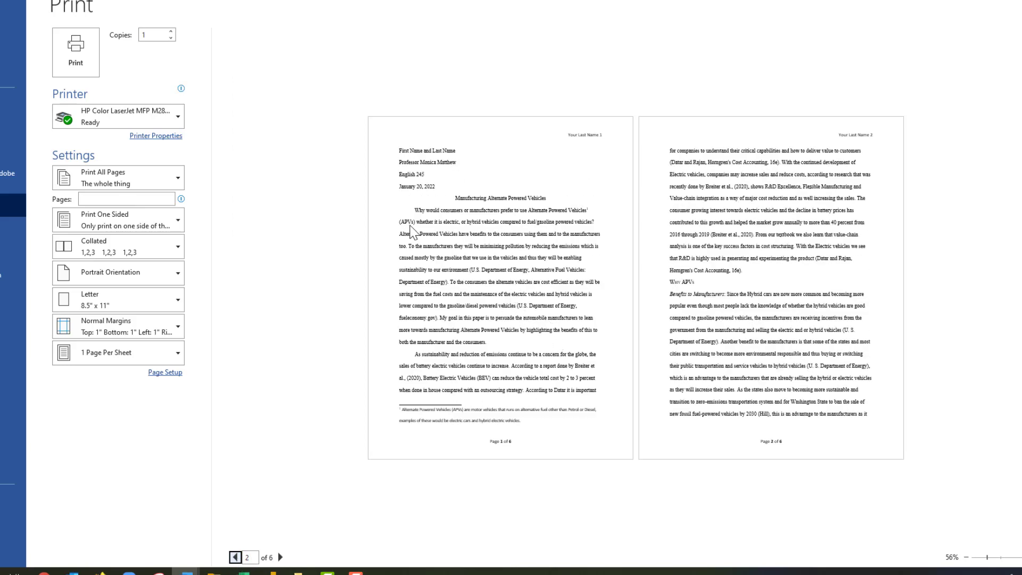
key(Escape)
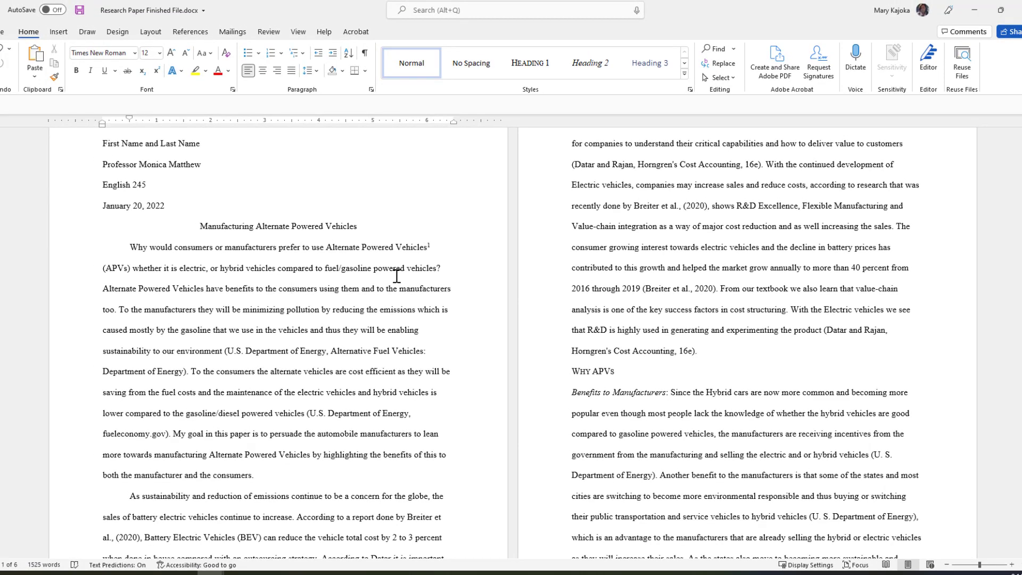
Turn on Different First Page in the header, leaving page 1's header empty.
scroll(397, 276, up, 2)
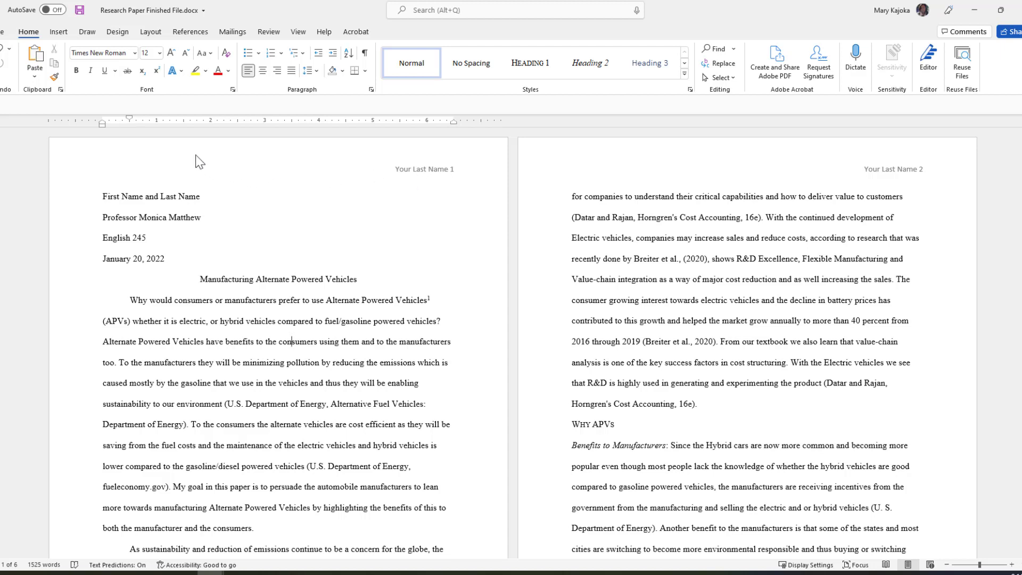
double_click(241, 164)
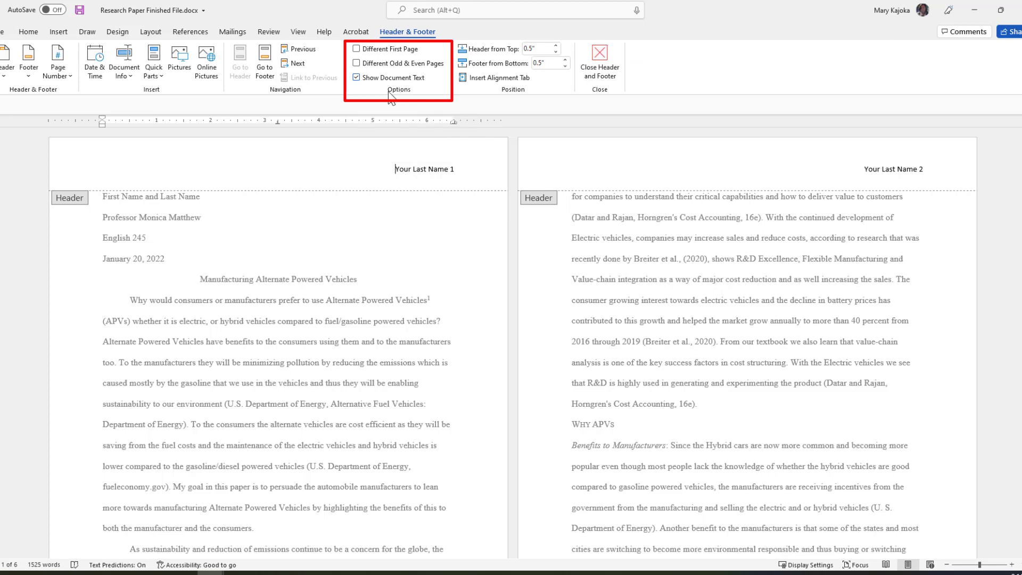
click(357, 49)
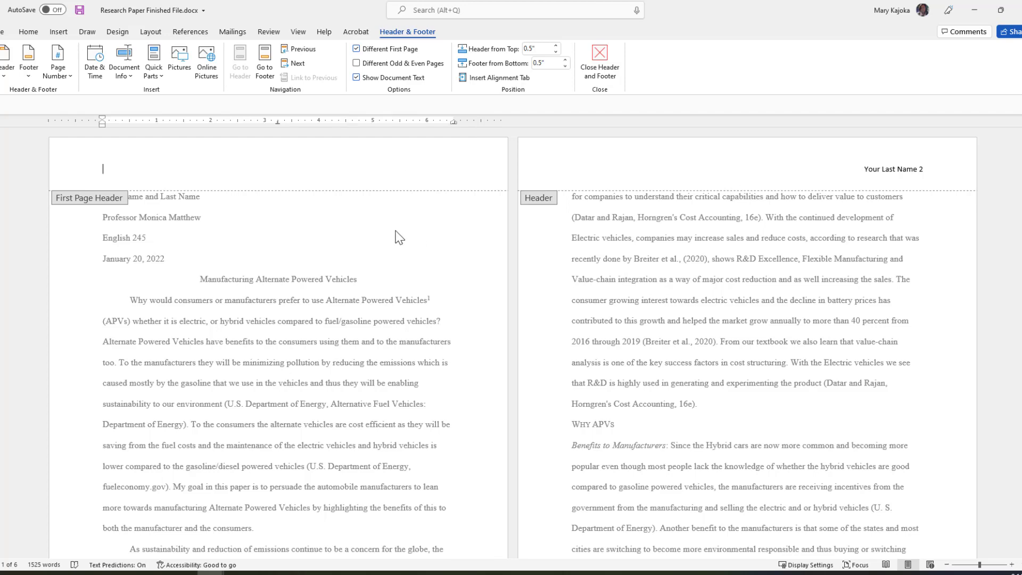
scroll(401, 226, down, 5)
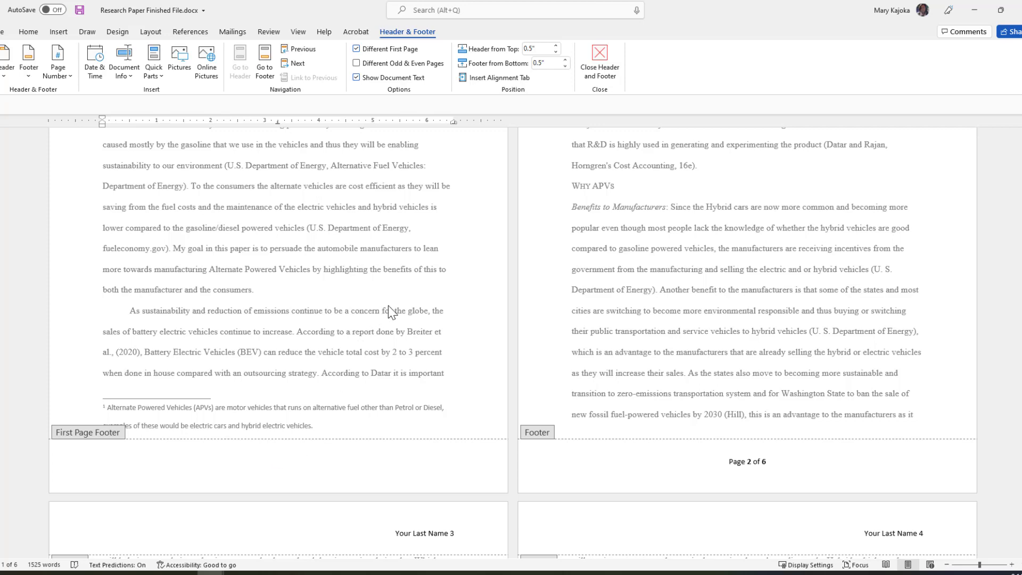
scroll(389, 307, up, 5)
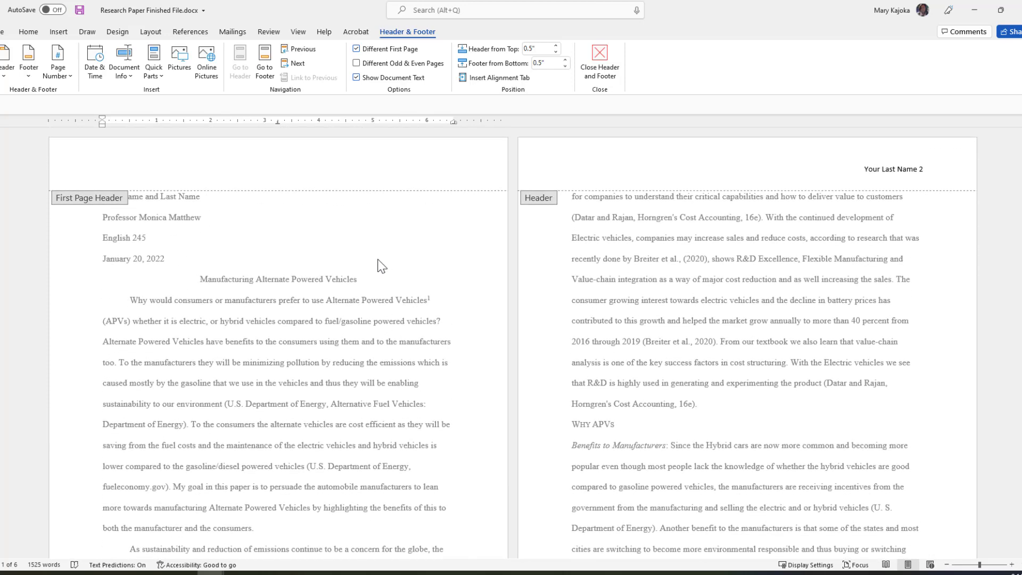
click(417, 161)
Exit header editing and click into the name line at the top of page 1.
double_click(389, 237)
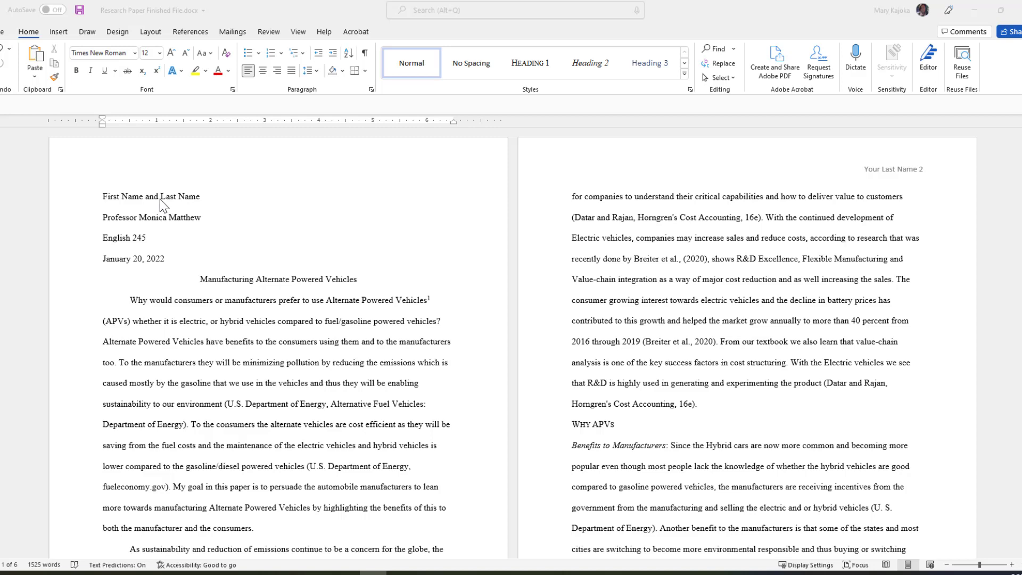
click(203, 197)
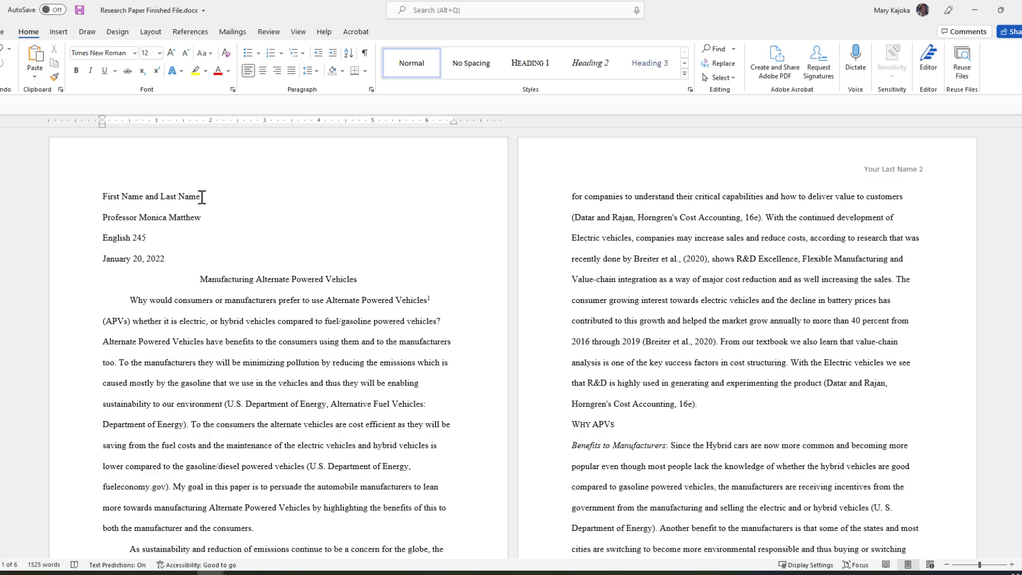
drag(202, 197, 150, 197)
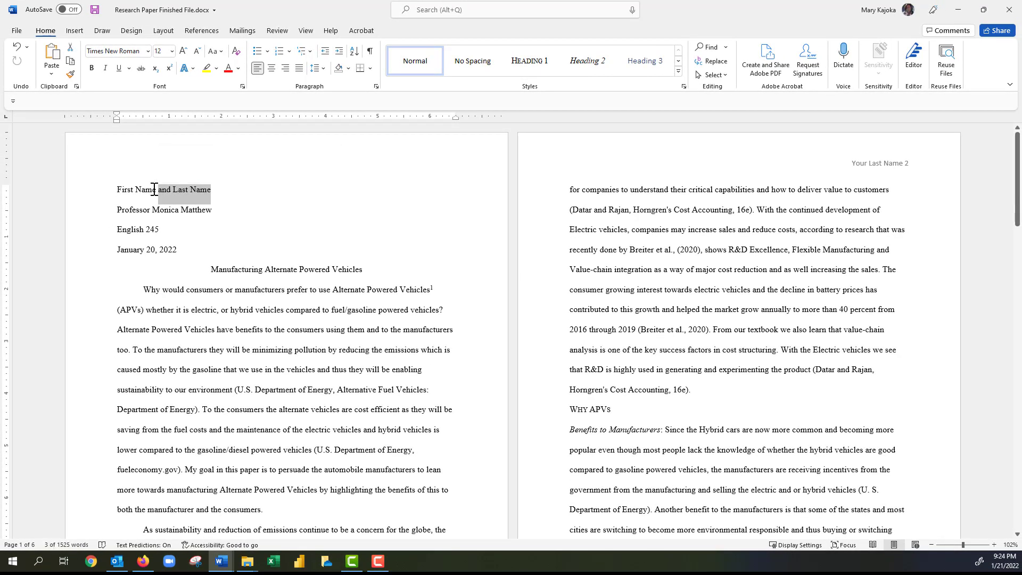
click(160, 190)
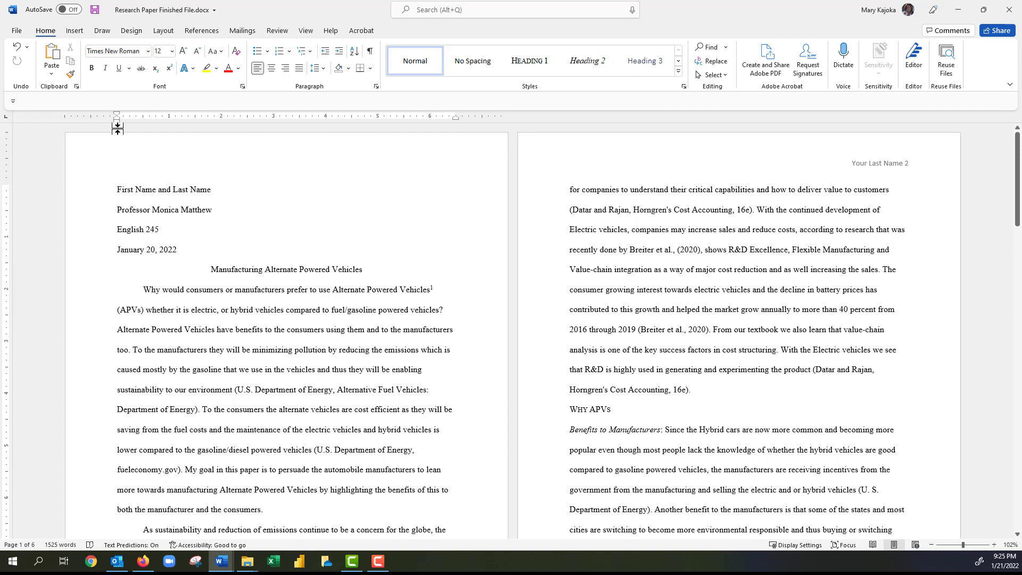
Add a Proofing AutoCorrect entry replacing 'vd' with the author's full name, then close Options.
click(11, 30)
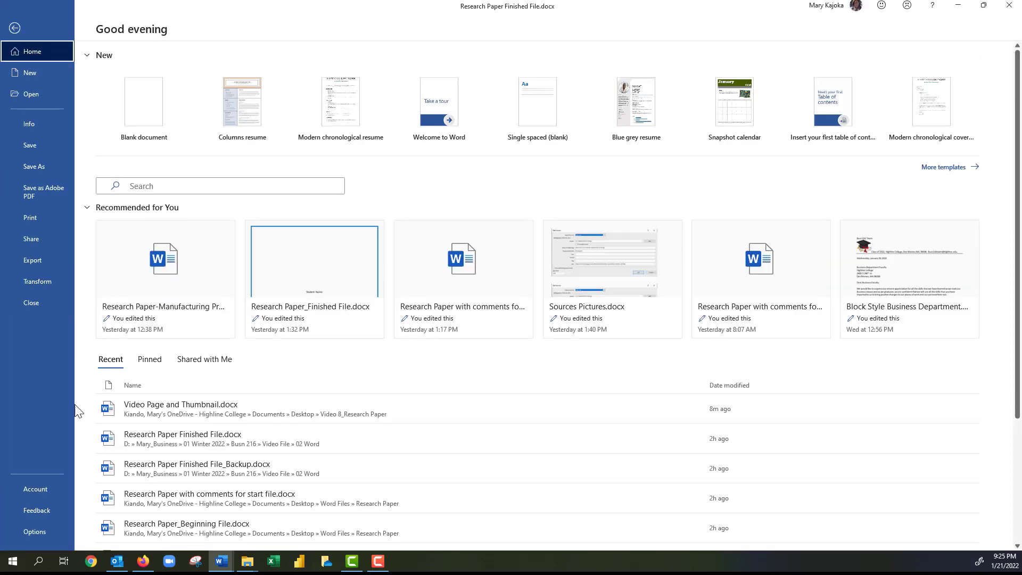
click(37, 532)
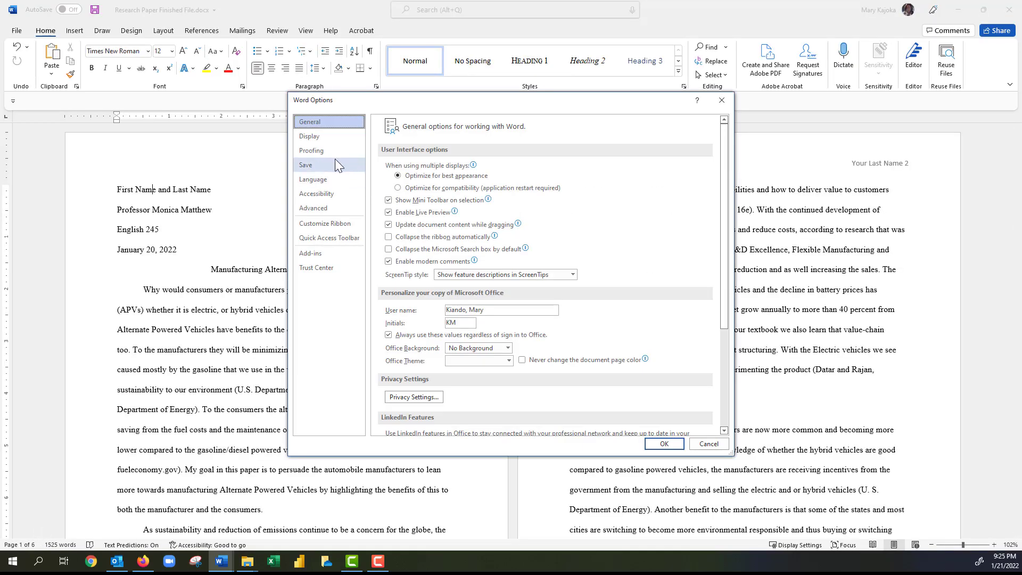
click(318, 150)
click(581, 168)
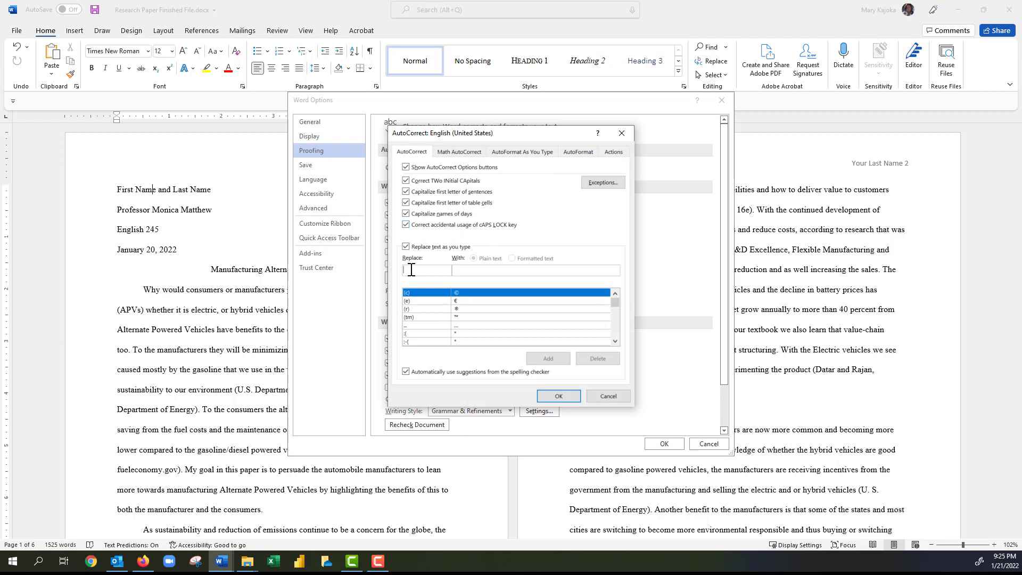
text(vd)
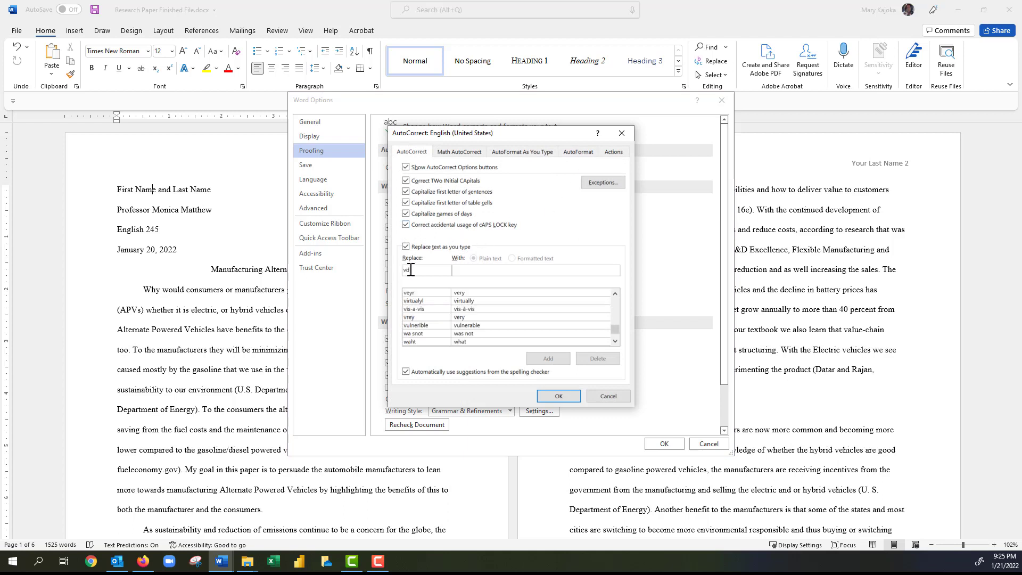
click(468, 271)
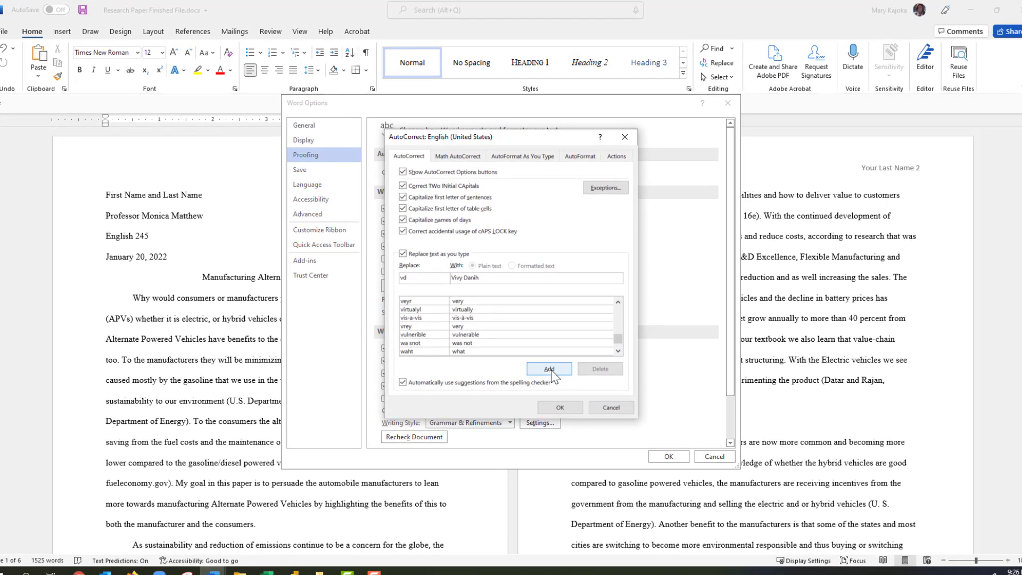
click(549, 369)
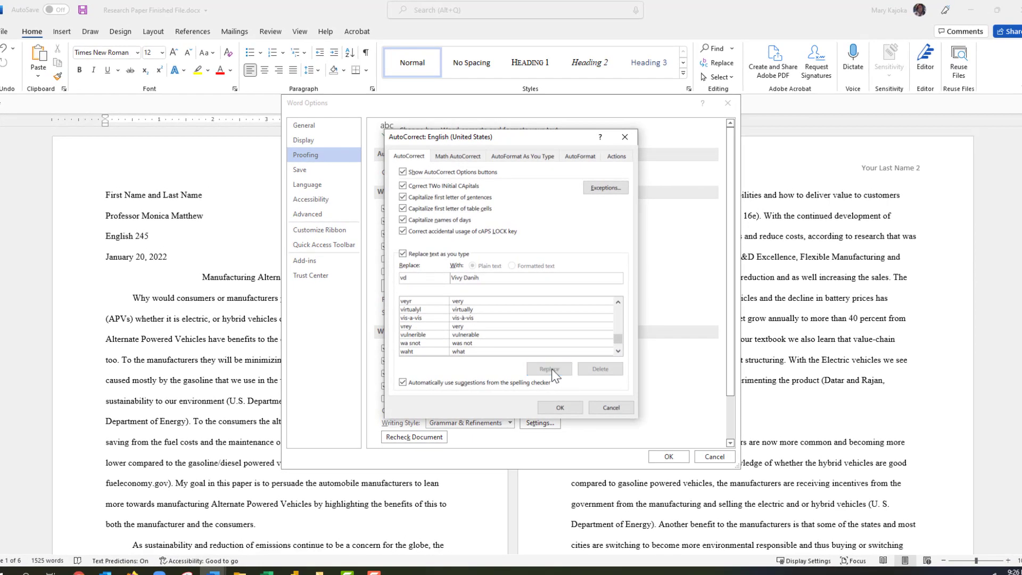
click(560, 408)
click(669, 456)
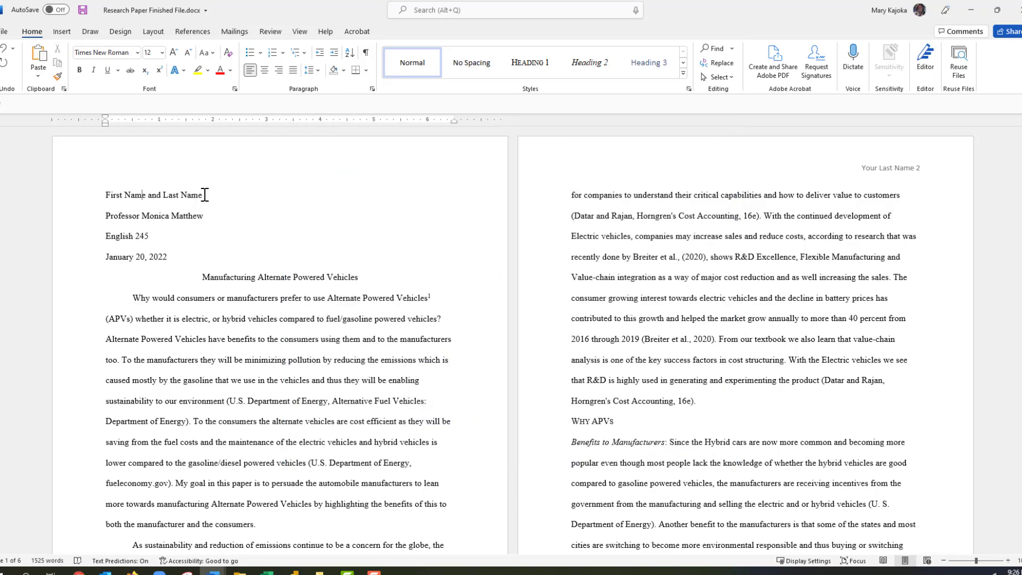
Replace the 'First Name and Last Name' placeholder with the author's full name.
drag(205, 195, 116, 191)
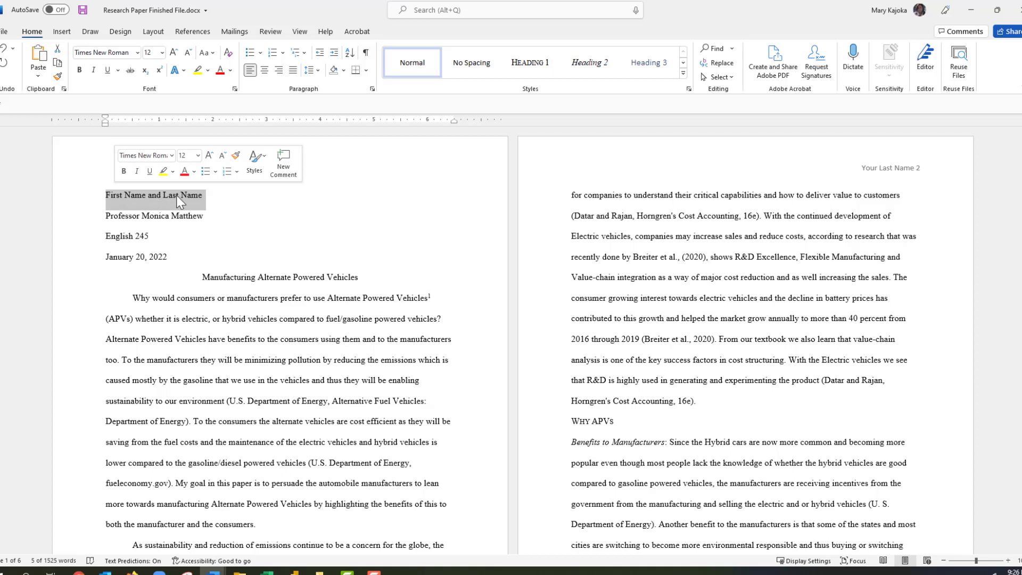
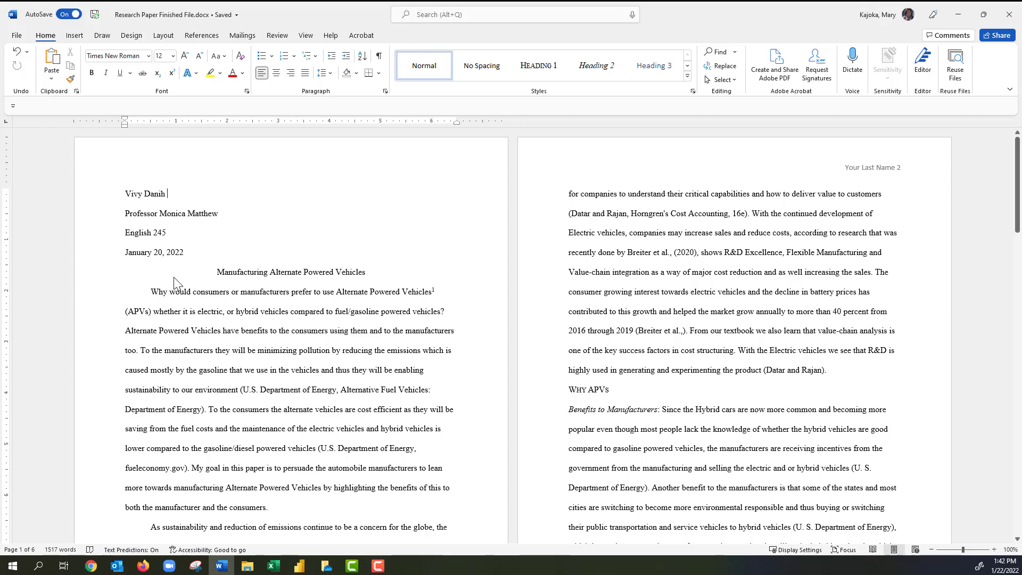
key(ctrl+End)
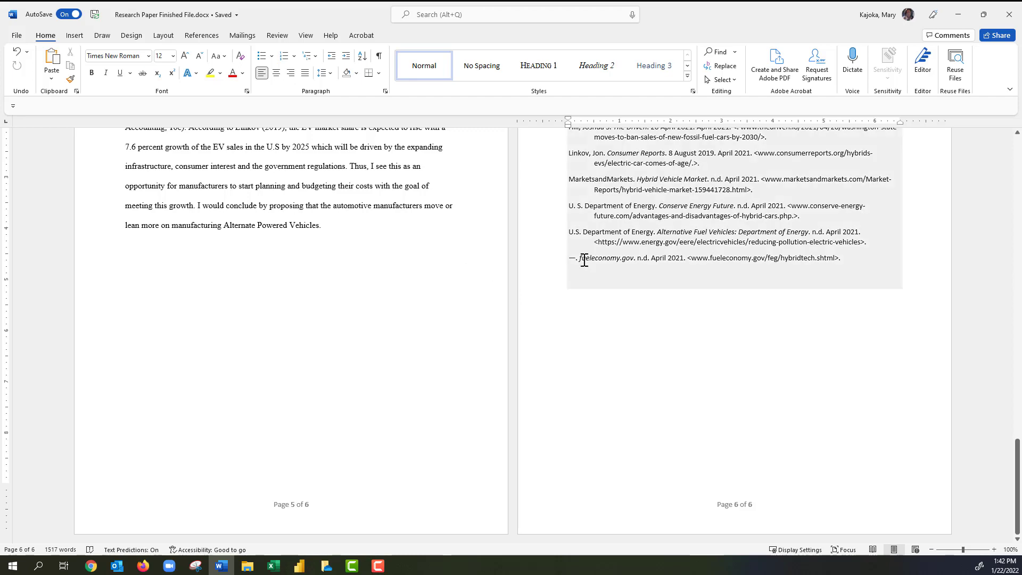
Turn on Show/Hide ¶ with Ctrl+Shift+*, then check the marks from page 1 through Works Cited.
scroll(641, 263, up, 3)
scroll(641, 264, up, 1)
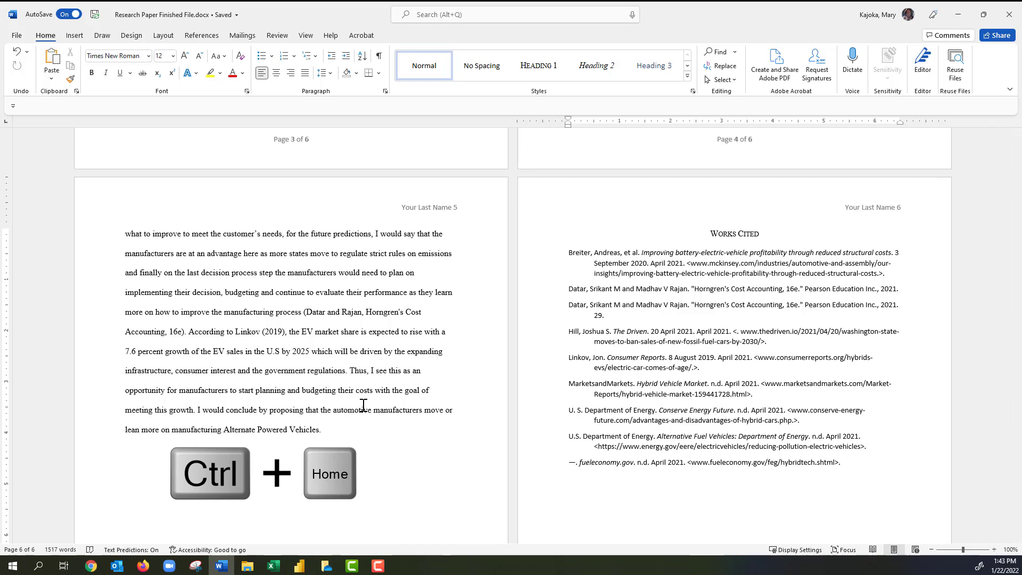
key(ctrl+Home)
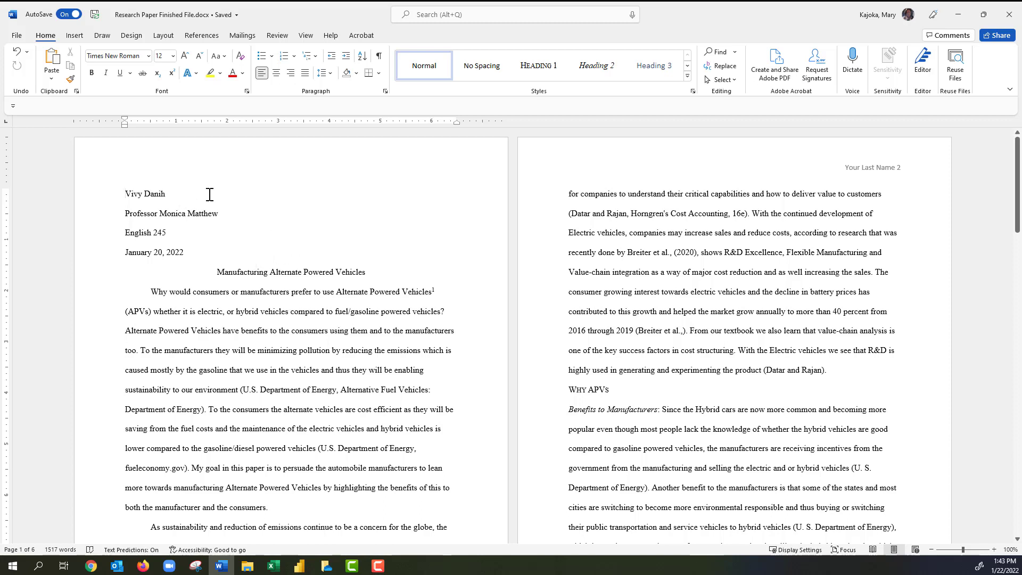
key(ctrl+shift+8)
click(168, 193)
key(ctrl+End)
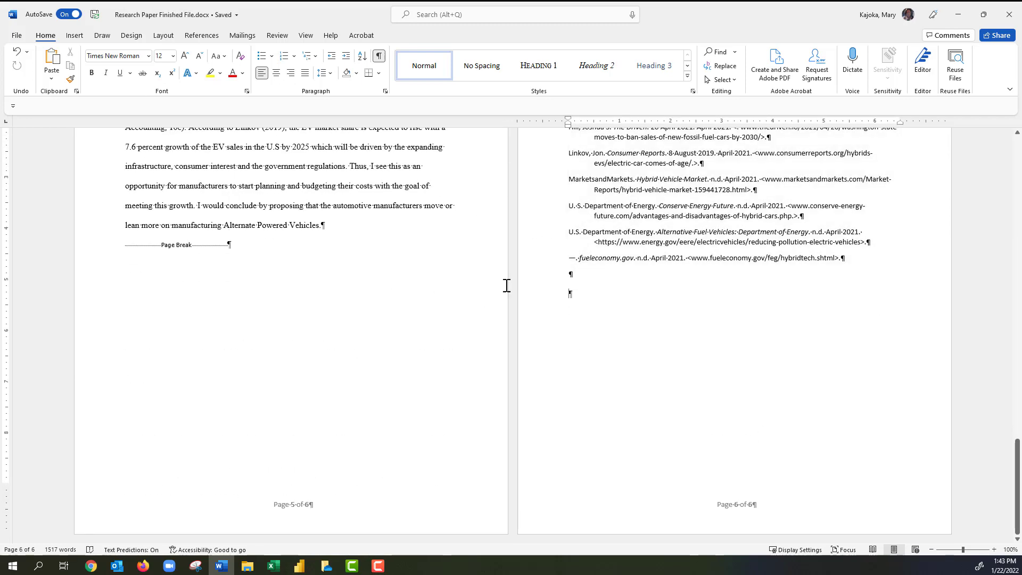
click(570, 297)
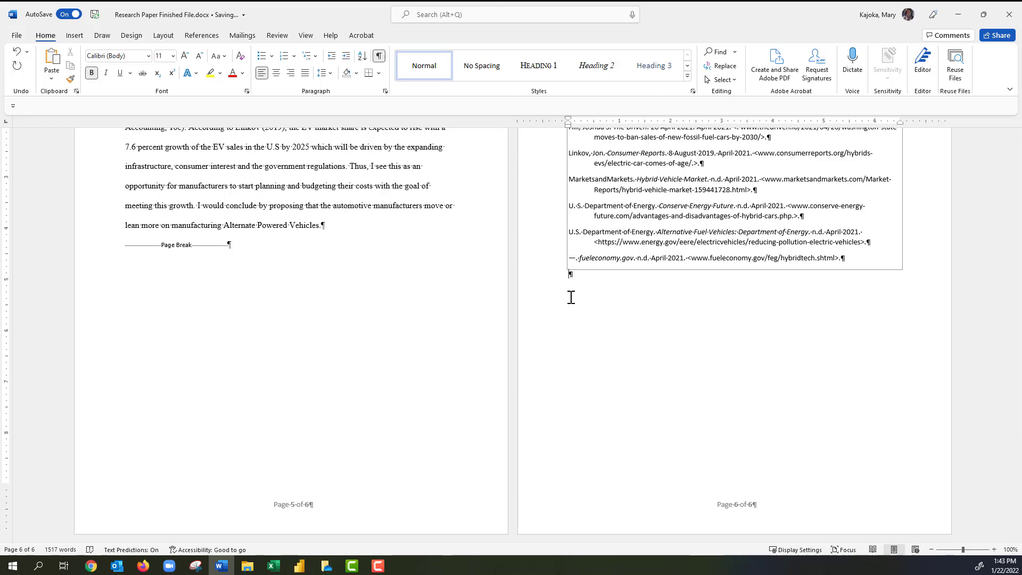
scroll(571, 297, up, 3)
click(262, 392)
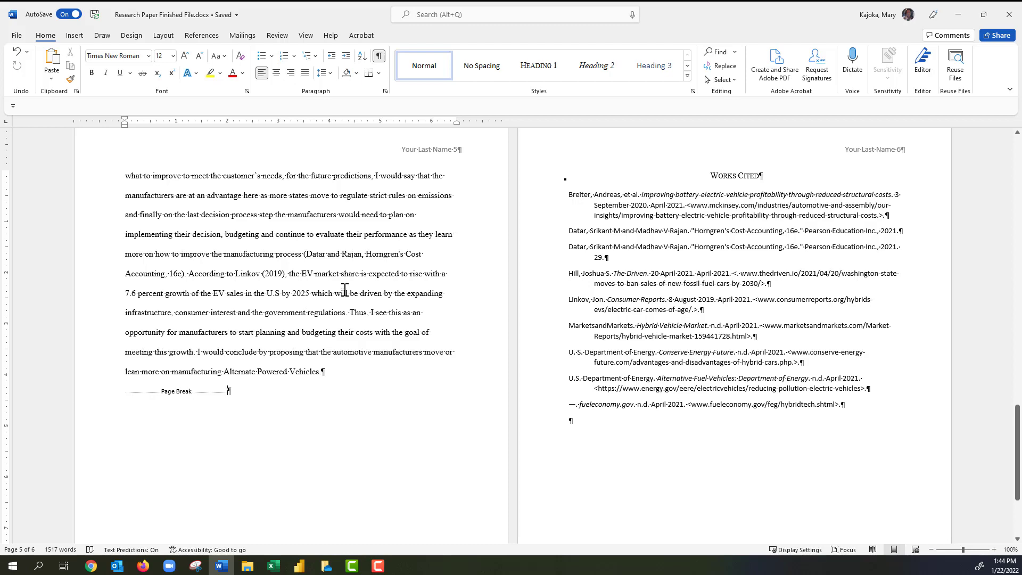
Review the paper's sources in Manage Sources, then create a new blank document.
click(202, 37)
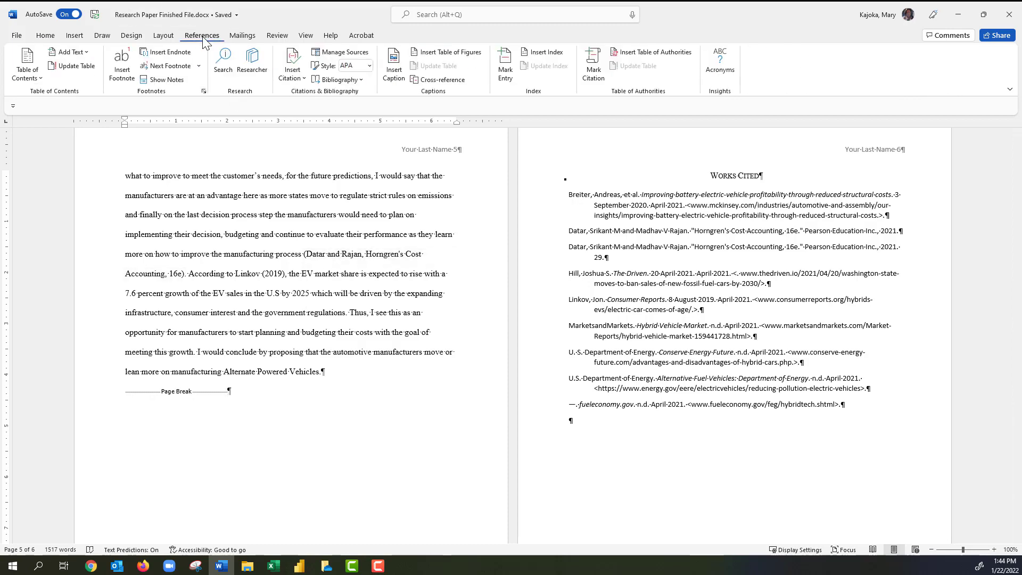
click(334, 53)
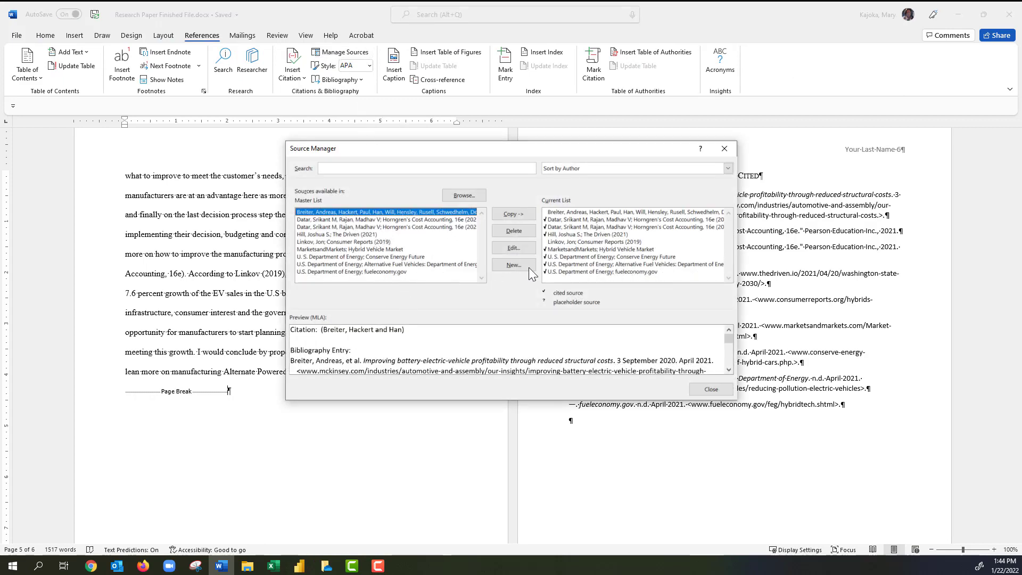
click(712, 389)
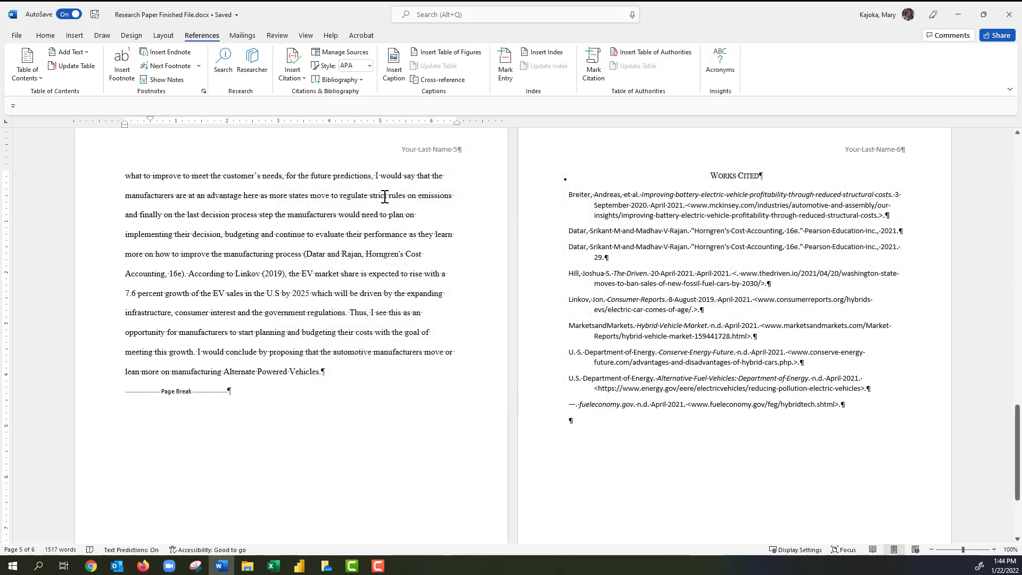
key(ctrl+n)
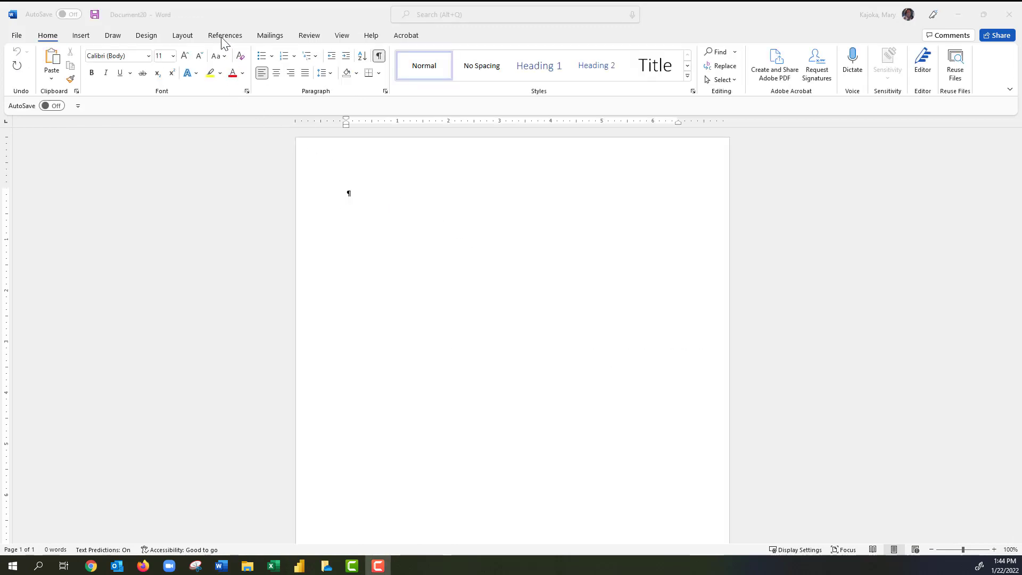
Confirm the sources appear in the Master List, close the blank document, and return to the paper's start.
click(224, 36)
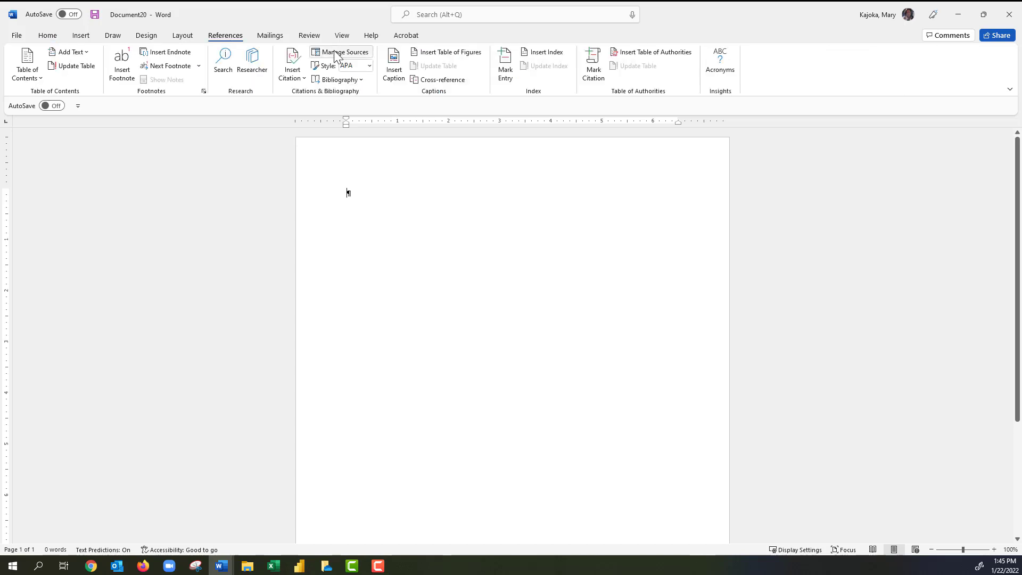
click(342, 54)
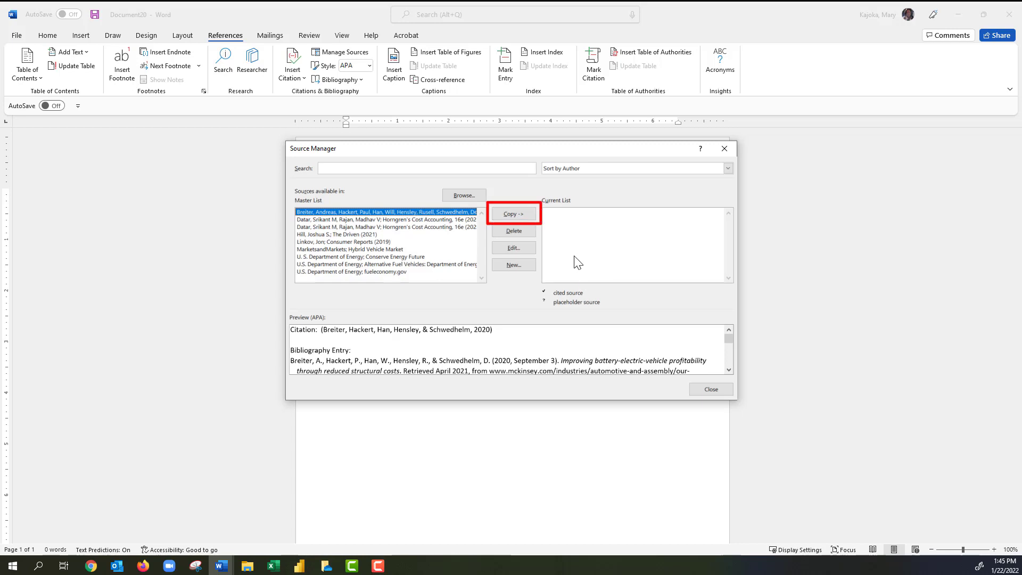
click(713, 389)
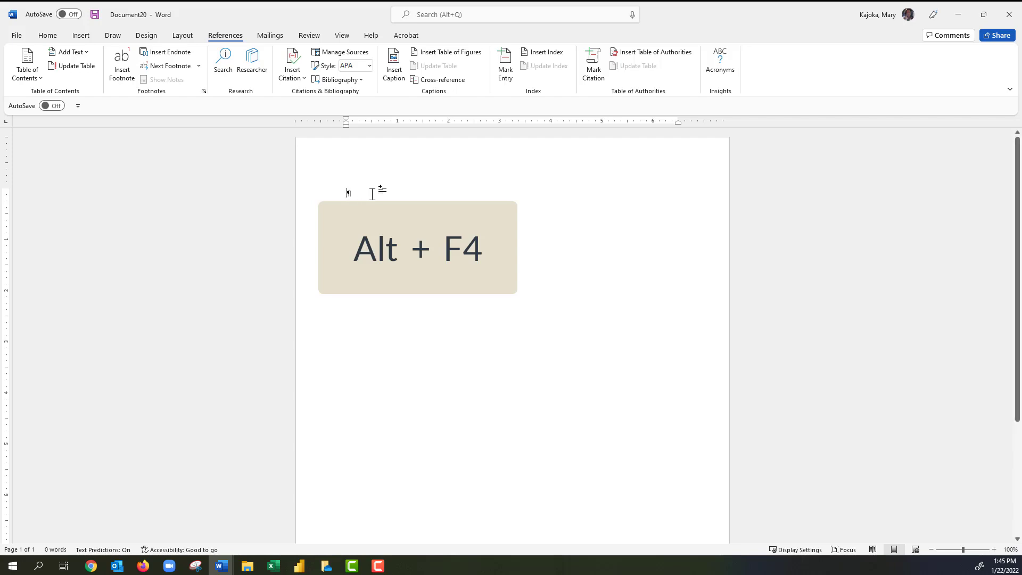
key(alt+F4)
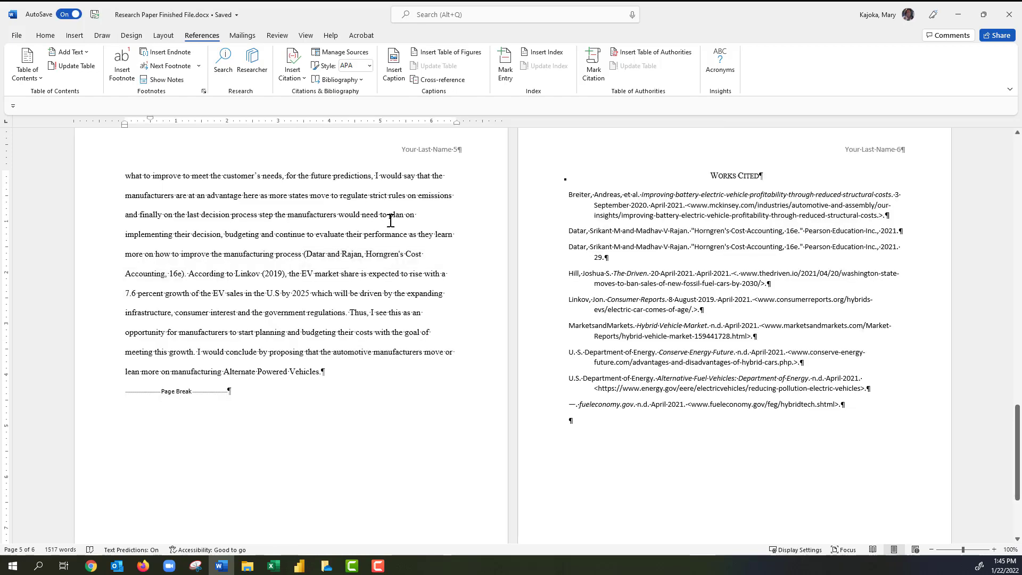
key(ctrl+Home)
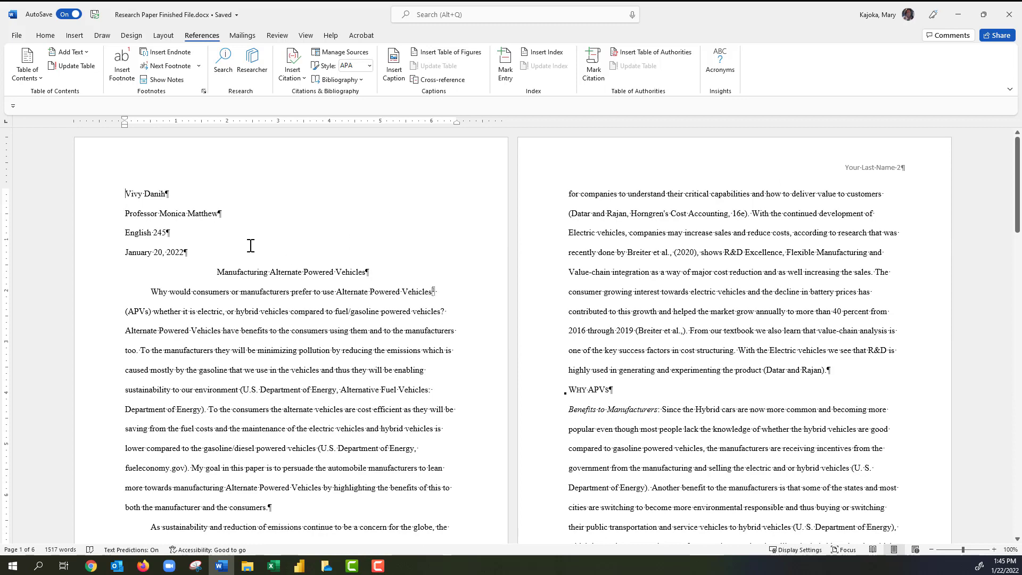
Save Research Paper Finished File.docx.
key(ctrl+s)
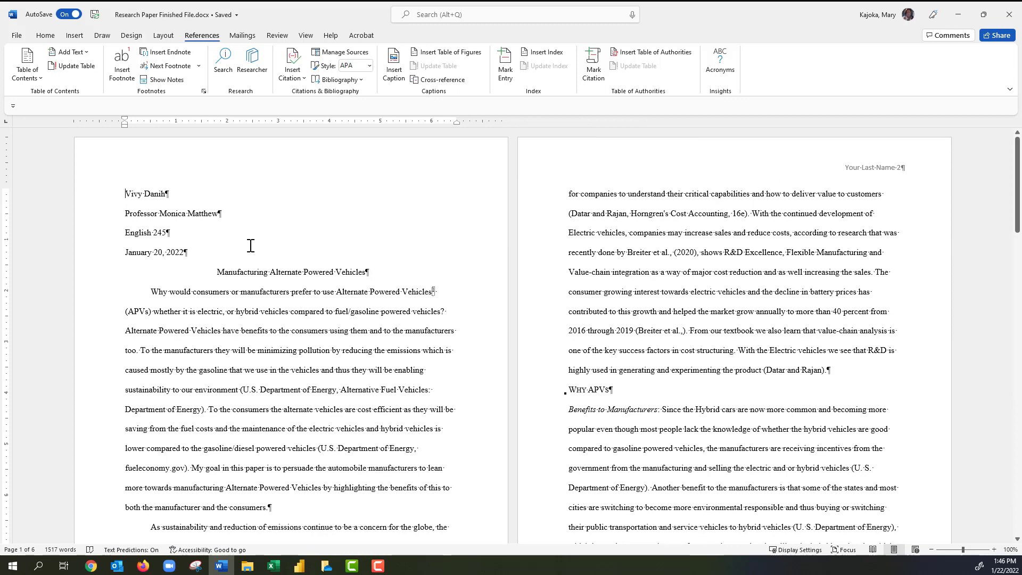